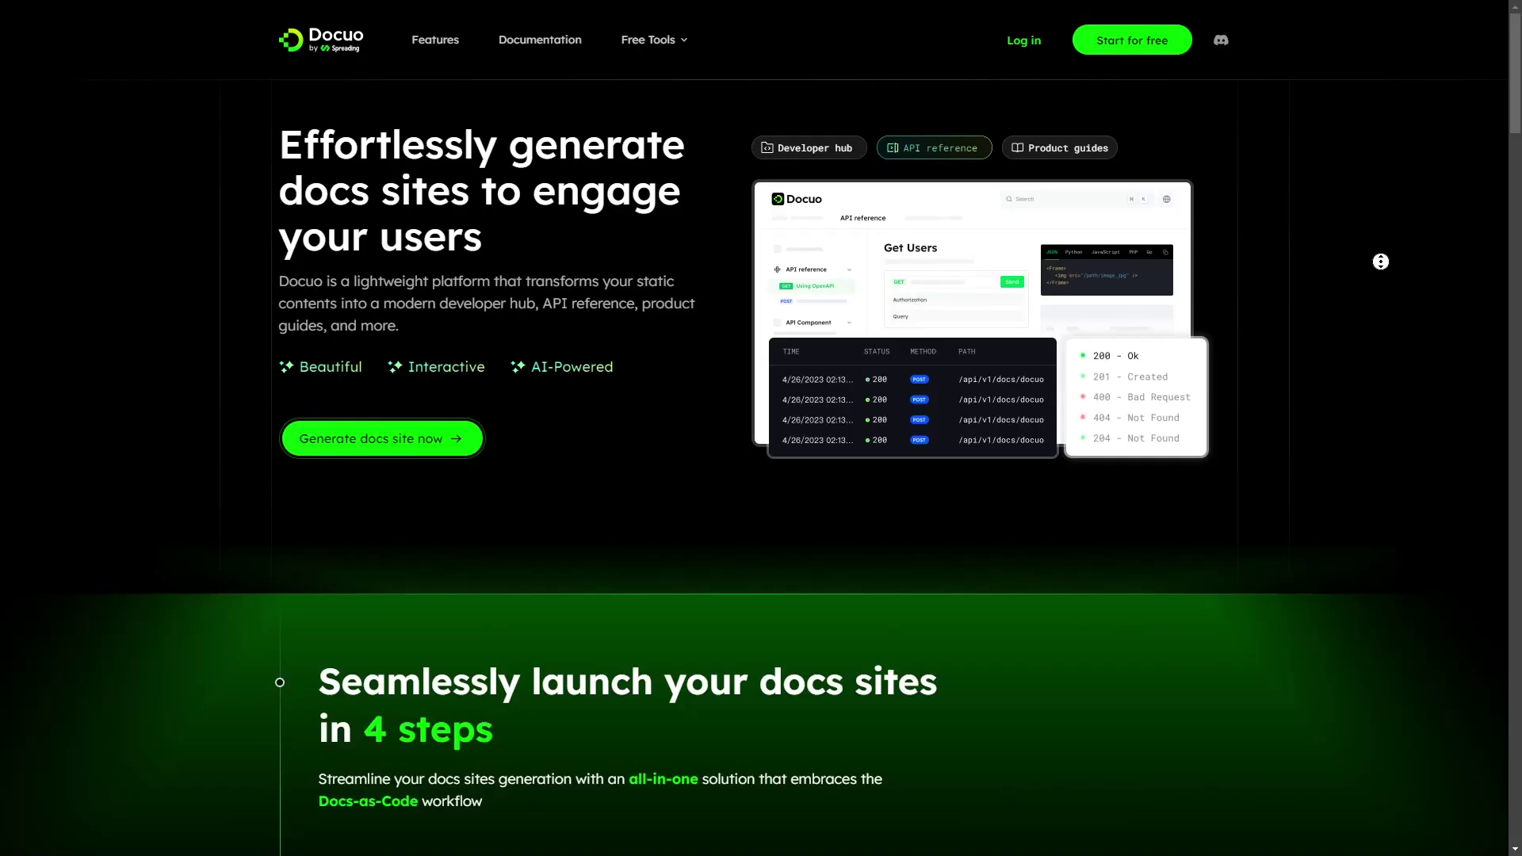
Step: Paste the Java Fibonacci program into Code Share, generate the snippet and share it
{"action": "scroll", "coordinate": [1380, 261], "scroll_direction": "down", "scroll_amount": 3}
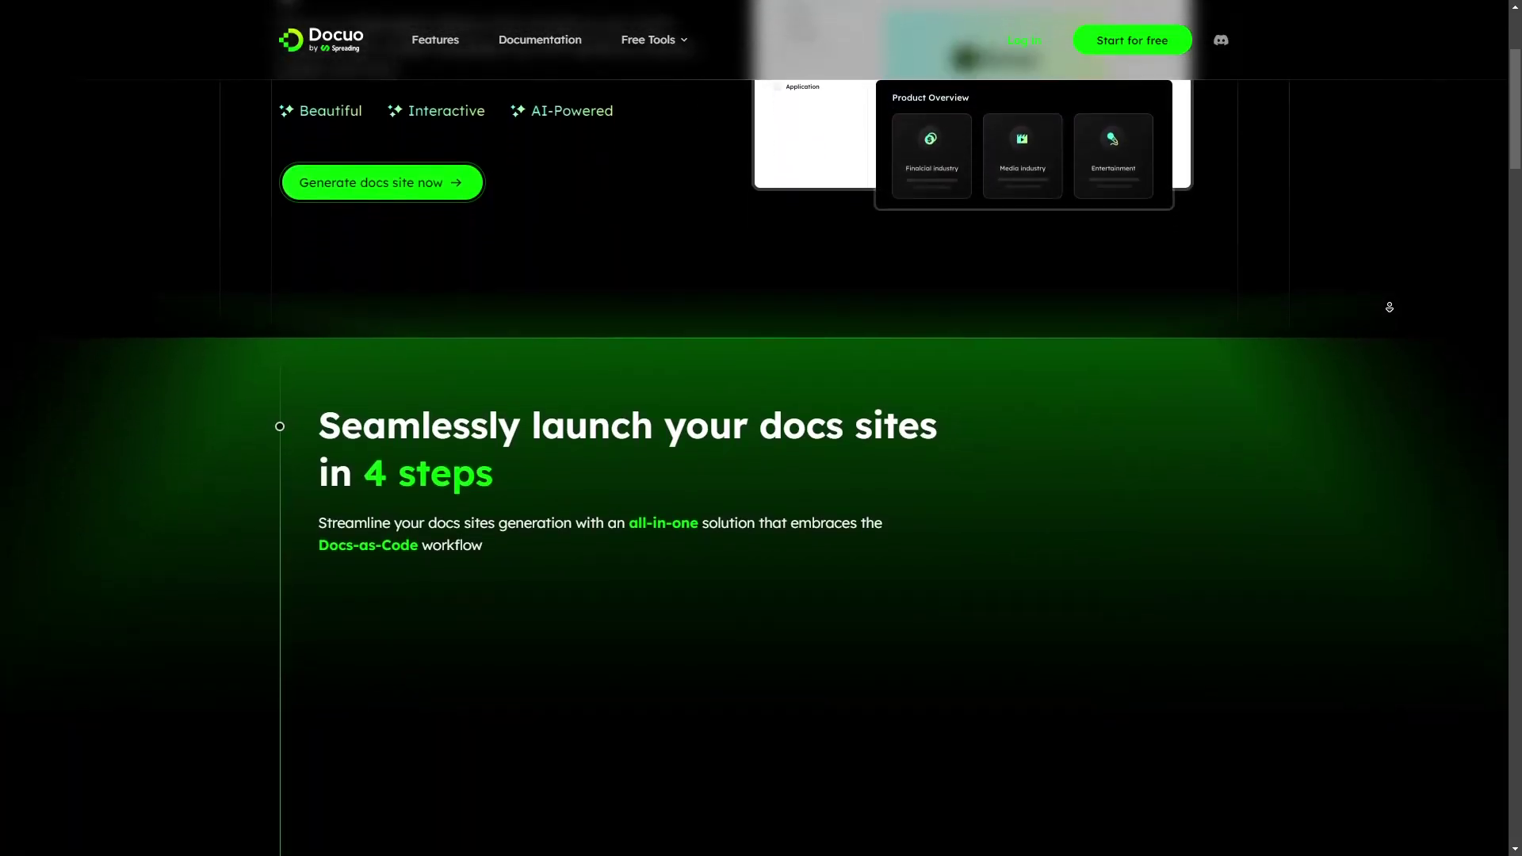
{"action": "scroll", "coordinate": [1389, 307], "scroll_direction": "down", "scroll_amount": 5}
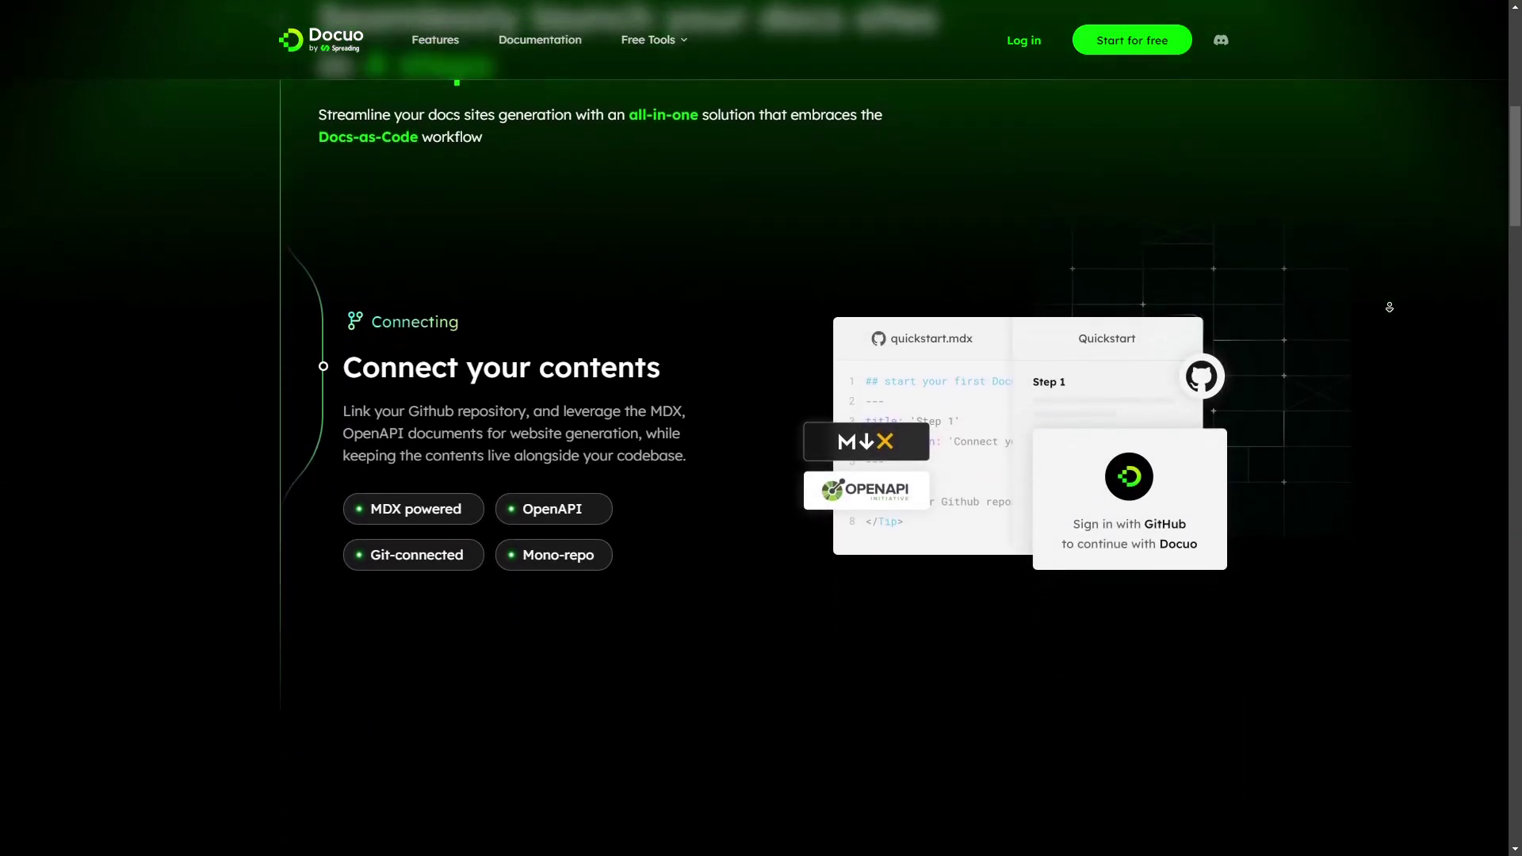
{"action": "scroll", "coordinate": [1388, 307], "scroll_direction": "down", "scroll_amount": 5}
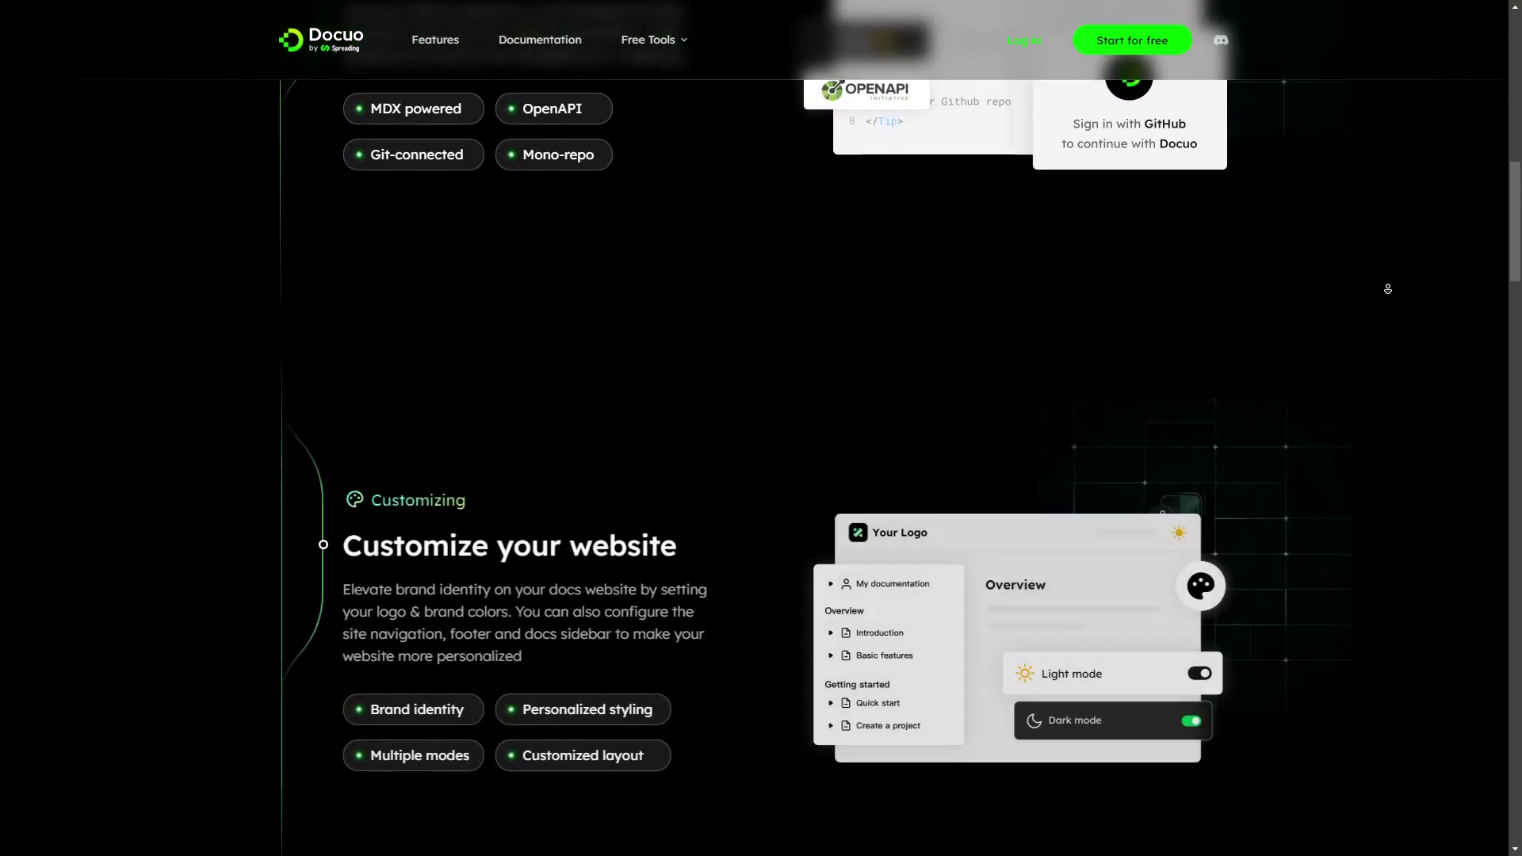
{"action": "scroll", "coordinate": [1387, 287], "scroll_direction": "down", "scroll_amount": 3}
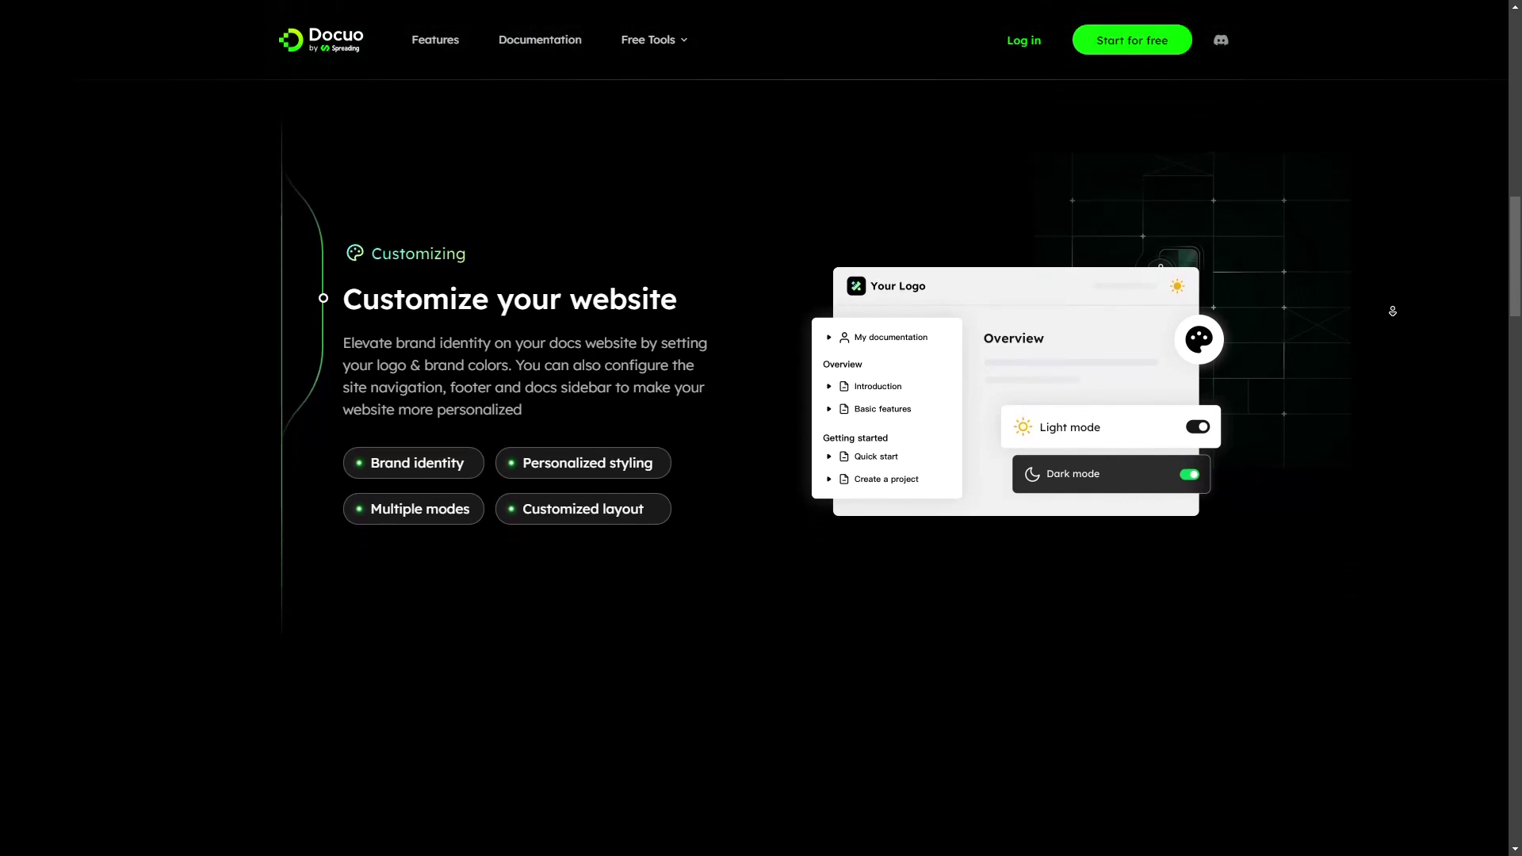
{"action": "scroll", "coordinate": [1392, 311], "scroll_direction": "down", "scroll_amount": 6}
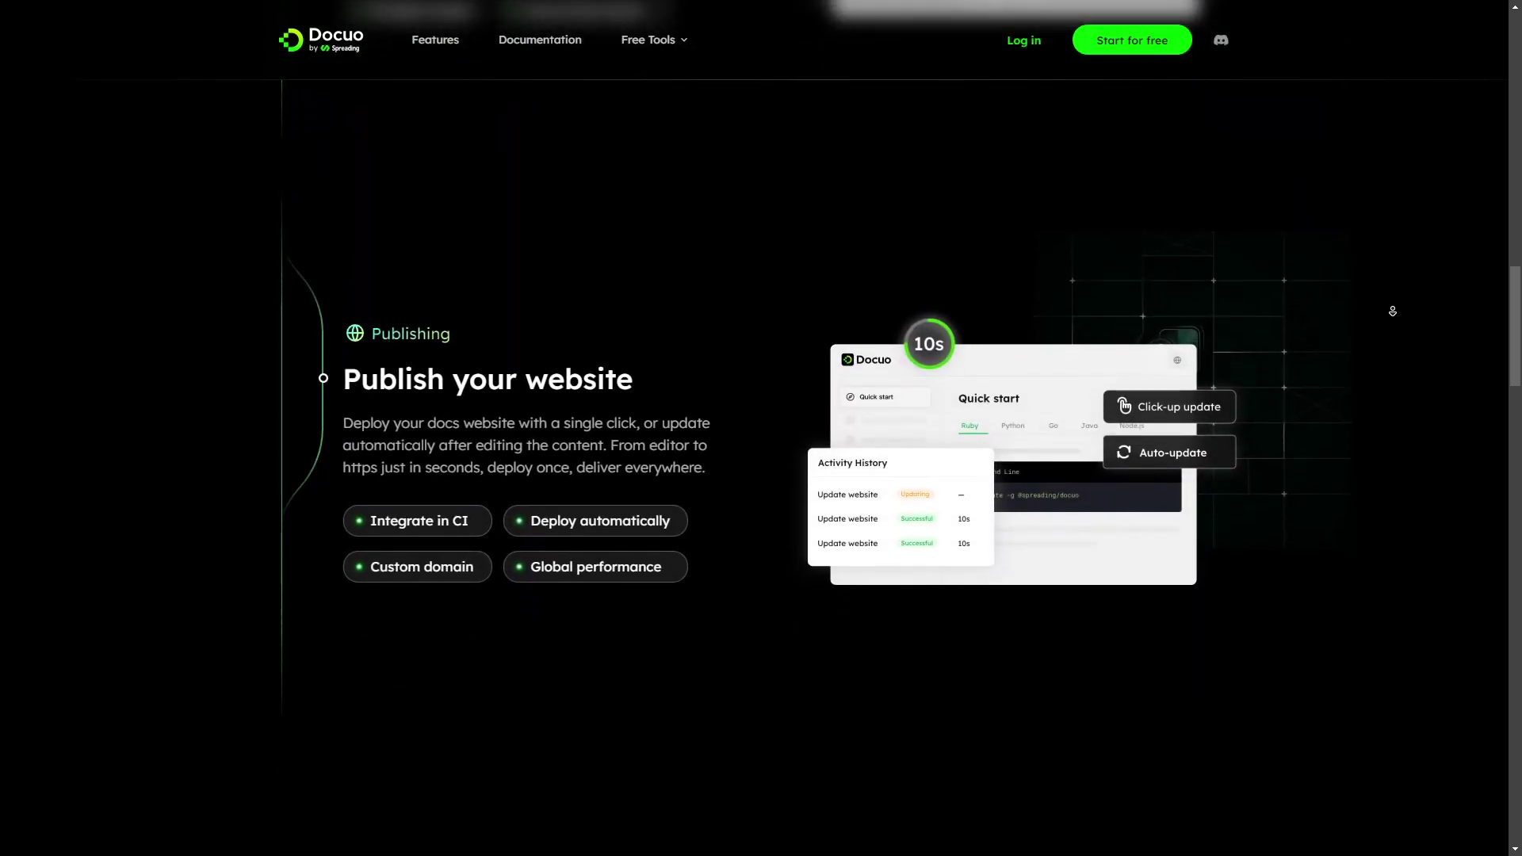
{"action": "scroll", "coordinate": [1393, 311], "scroll_direction": "down", "scroll_amount": 10}
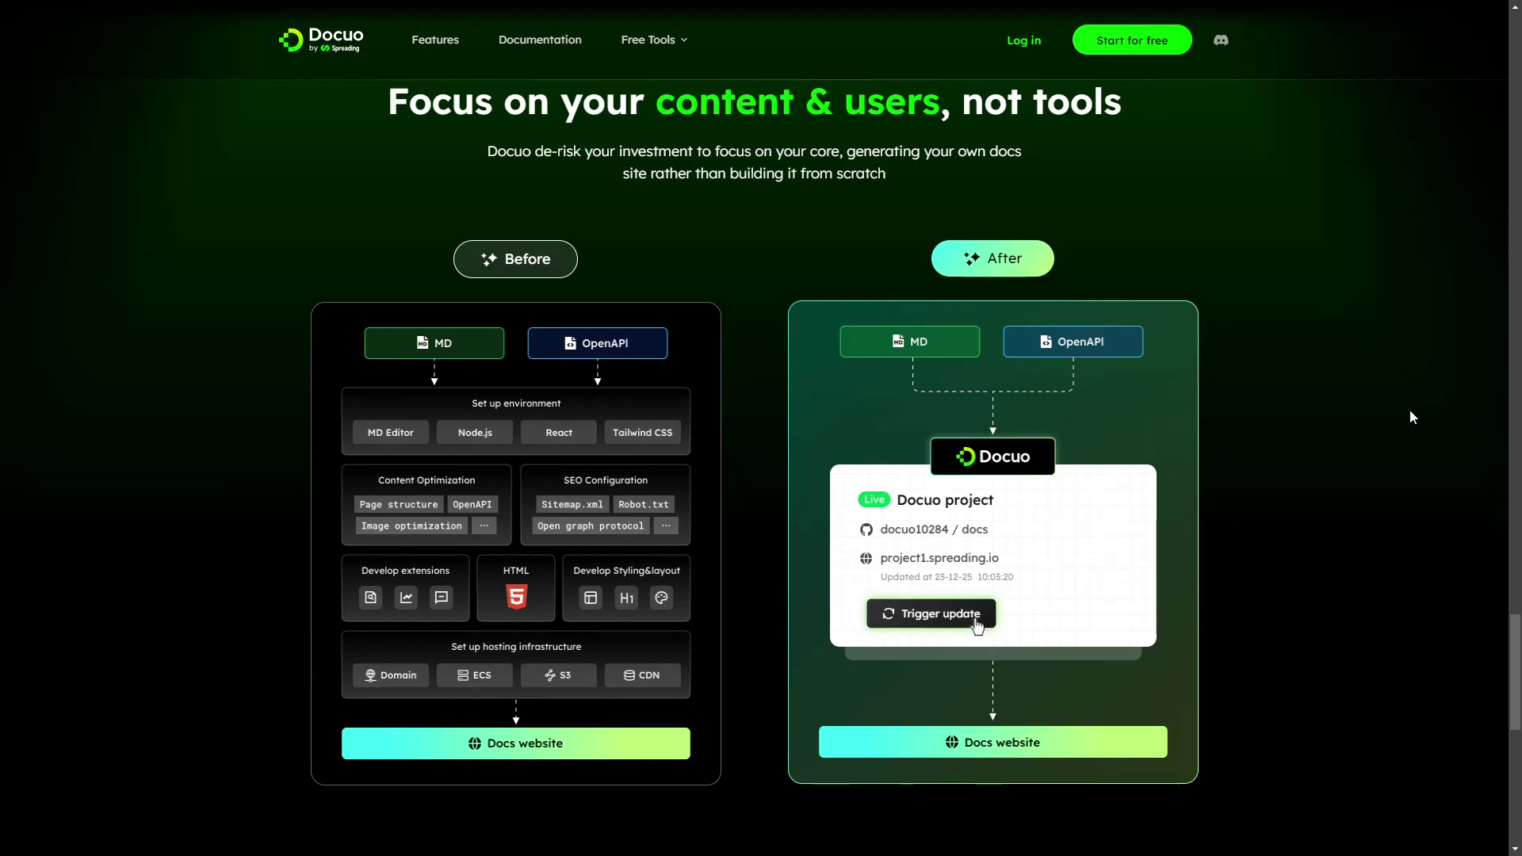
{"action": "scroll", "coordinate": [1410, 409], "scroll_direction": "down", "scroll_amount": 10}
{"action": "scroll", "coordinate": [1387, 288], "scroll_direction": "down", "scroll_amount": 5}
{"action": "scroll", "coordinate": [1392, 311], "scroll_direction": "down", "scroll_amount": 6}
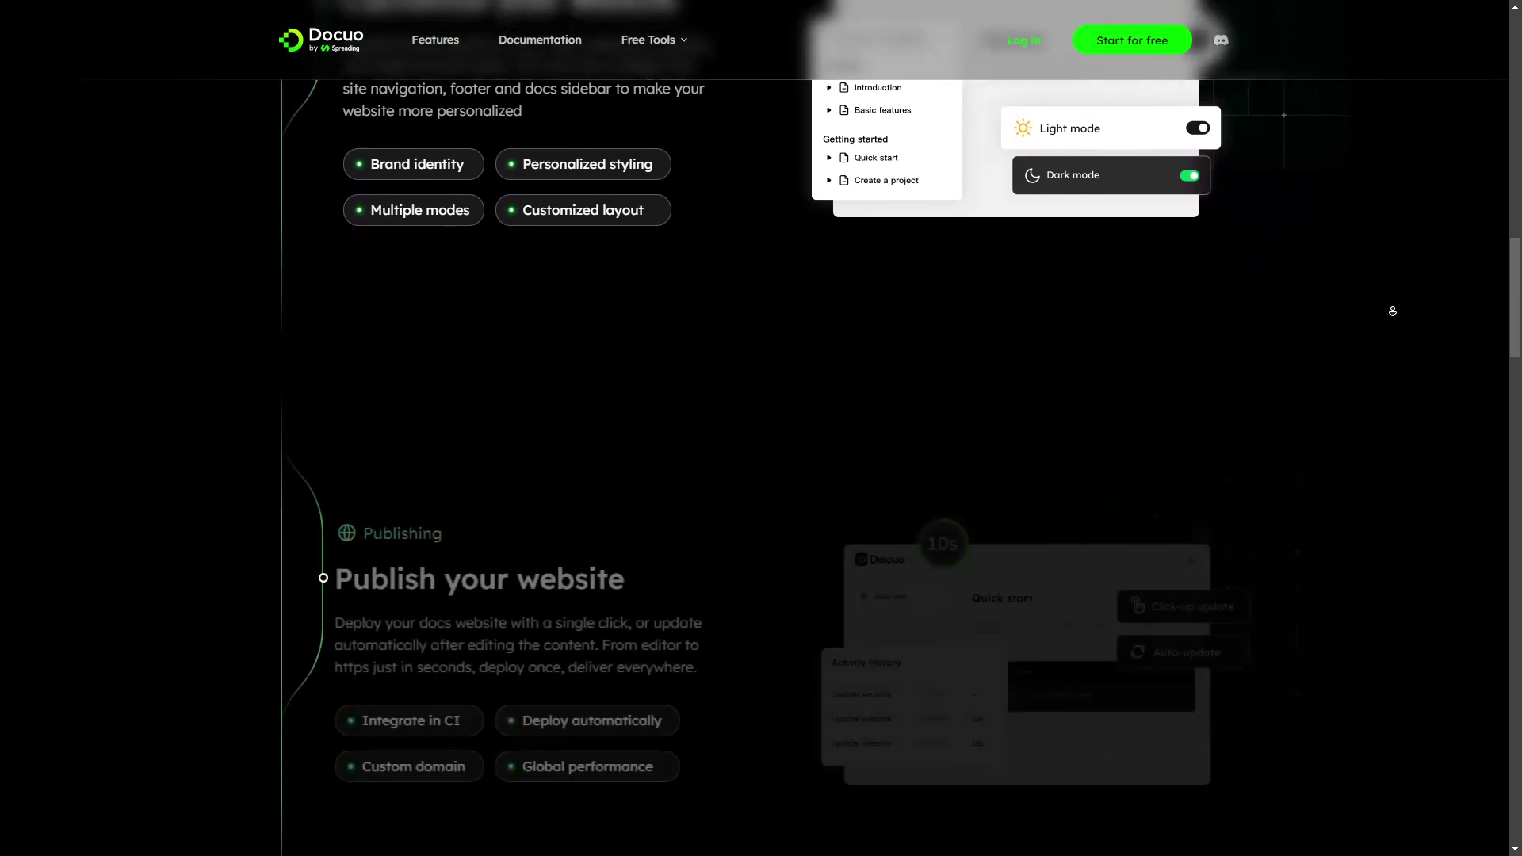
{"action": "scroll", "coordinate": [1393, 311], "scroll_direction": "down", "scroll_amount": 7}
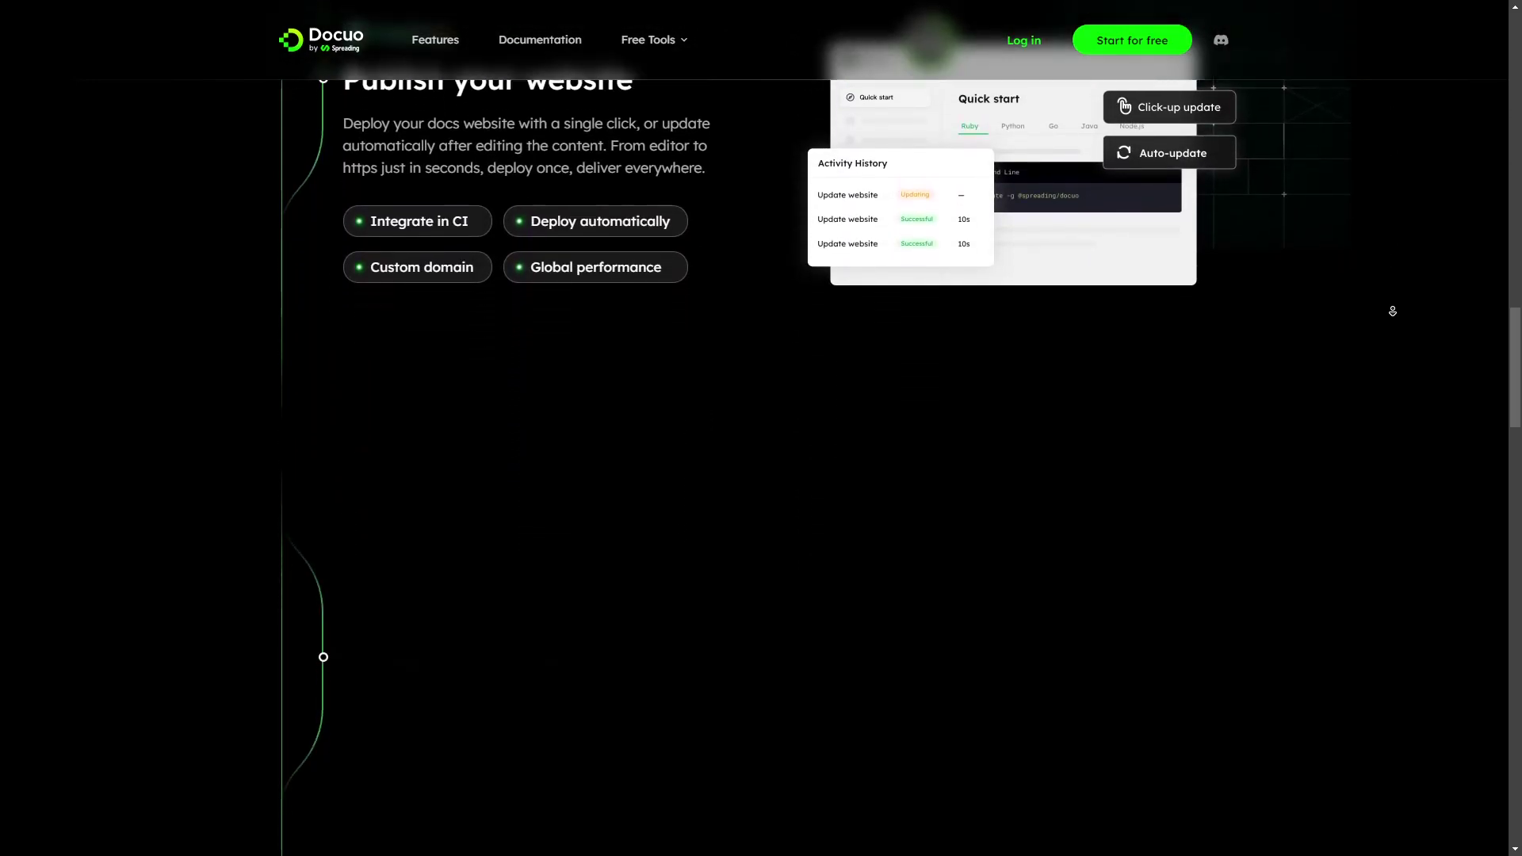
{"action": "scroll", "coordinate": [1392, 311], "scroll_direction": "down", "scroll_amount": 3}
{"action": "scroll", "coordinate": [1395, 341], "scroll_direction": "down", "scroll_amount": 7}
{"action": "scroll", "coordinate": [1401, 341], "scroll_direction": "down", "scroll_amount": 3}
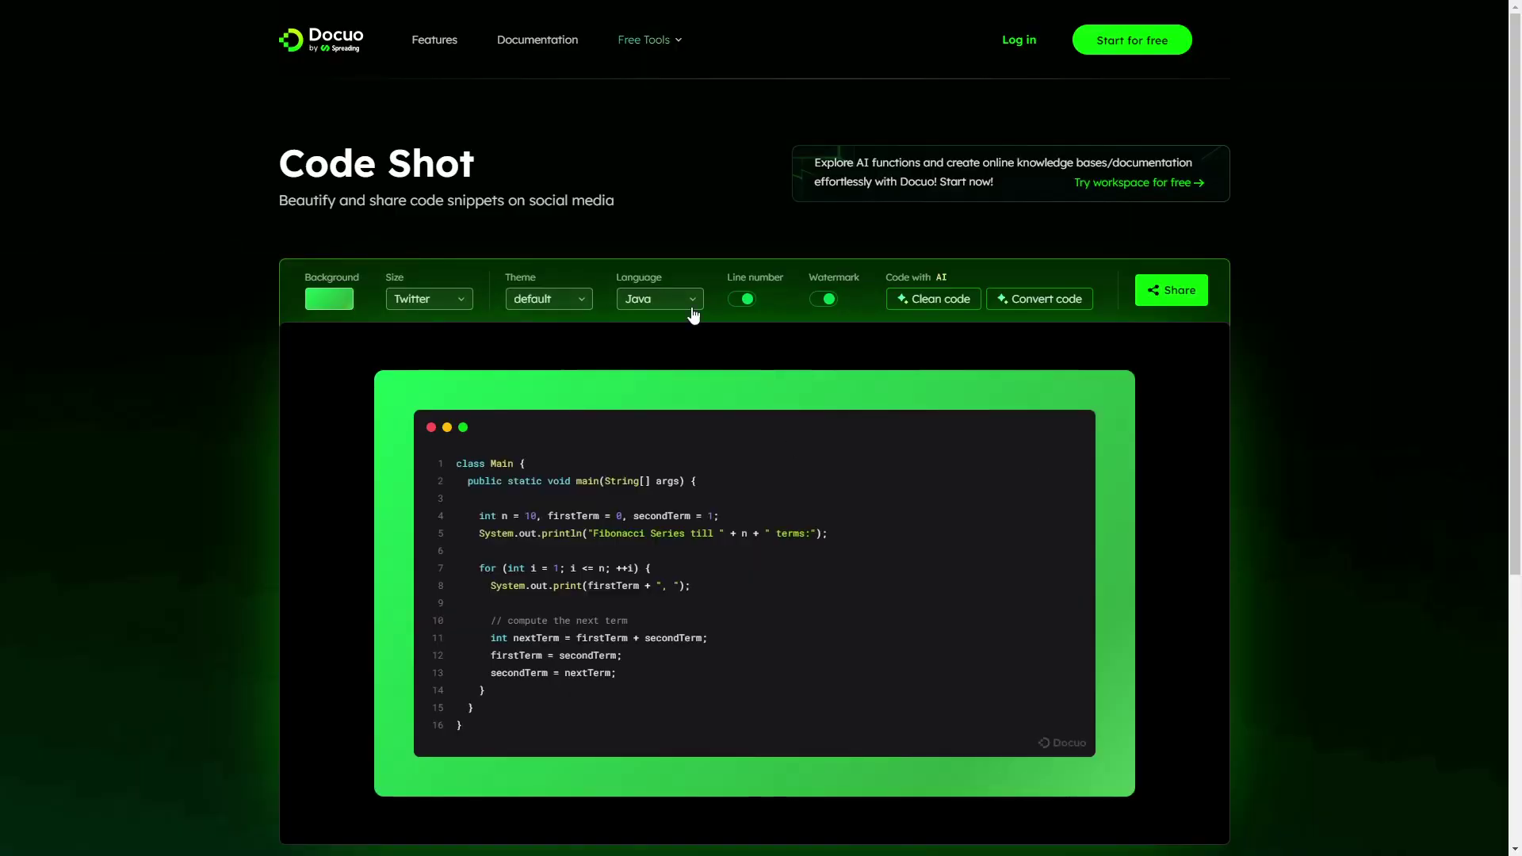
{"action": "left_click", "coordinate": [1199, 295]}
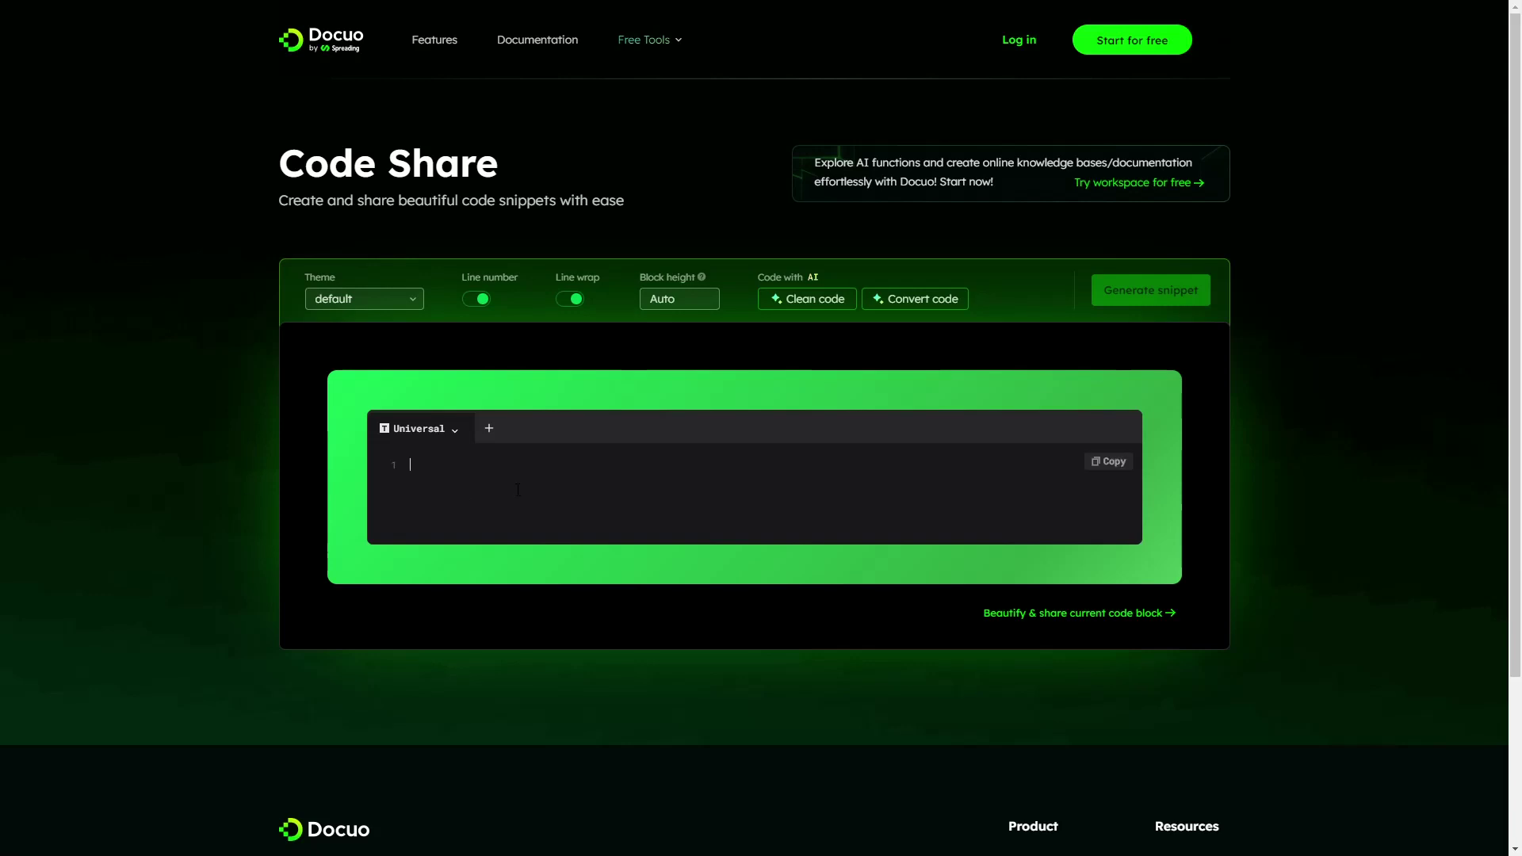
{"action": "type", "text": "class Main {   public static void main(String[] args) {      int n = 10, firstTerm = 0, secondTerm = 1;     System.out.println(\"Fibonacci Series till \" + n + \" terms:\");      for (int i = 1; i <= n; ++i) {       System.out.print(firstTerm + \", \");        // compute the next term       int nextTerm = firstTerm + secondTerm;       firstTerm = secondTerm;       secondTerm = nextTerm;     }   } }"}
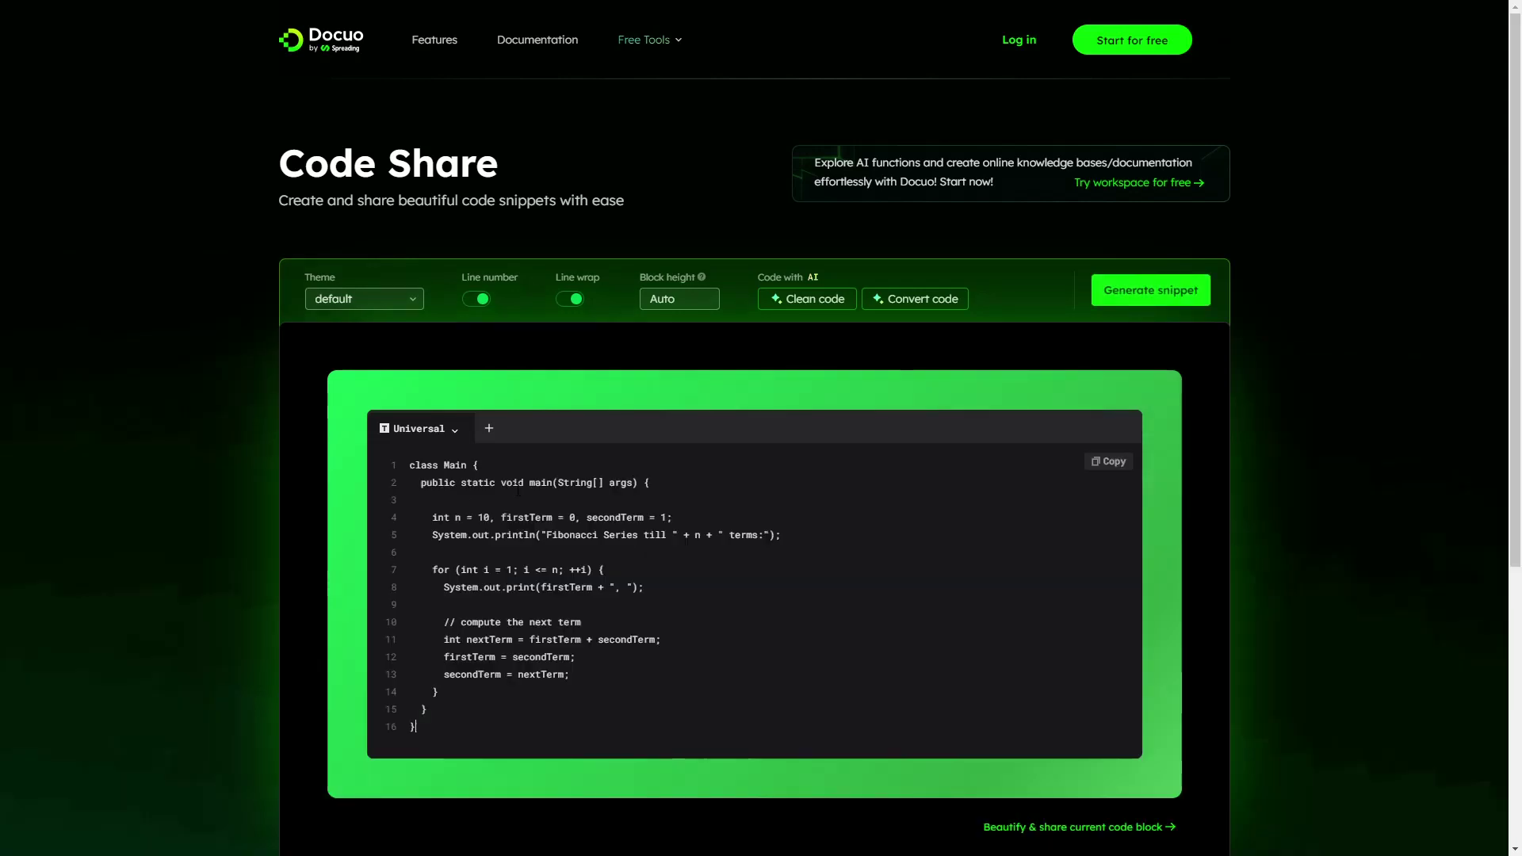
{"action": "left_click", "coordinate": [1194, 302]}
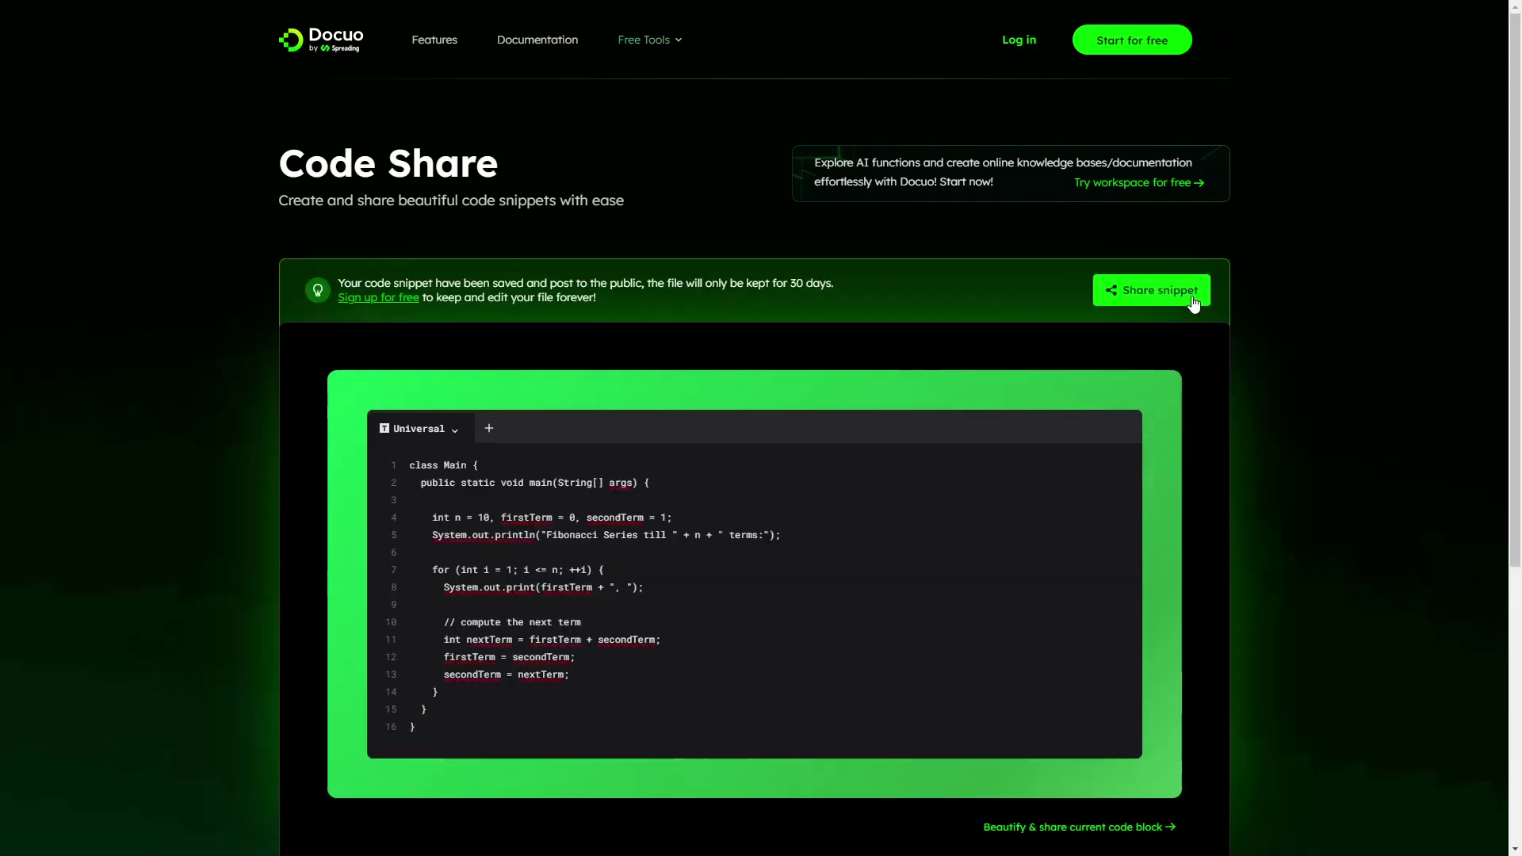
{"action": "left_click", "coordinate": [1193, 301]}
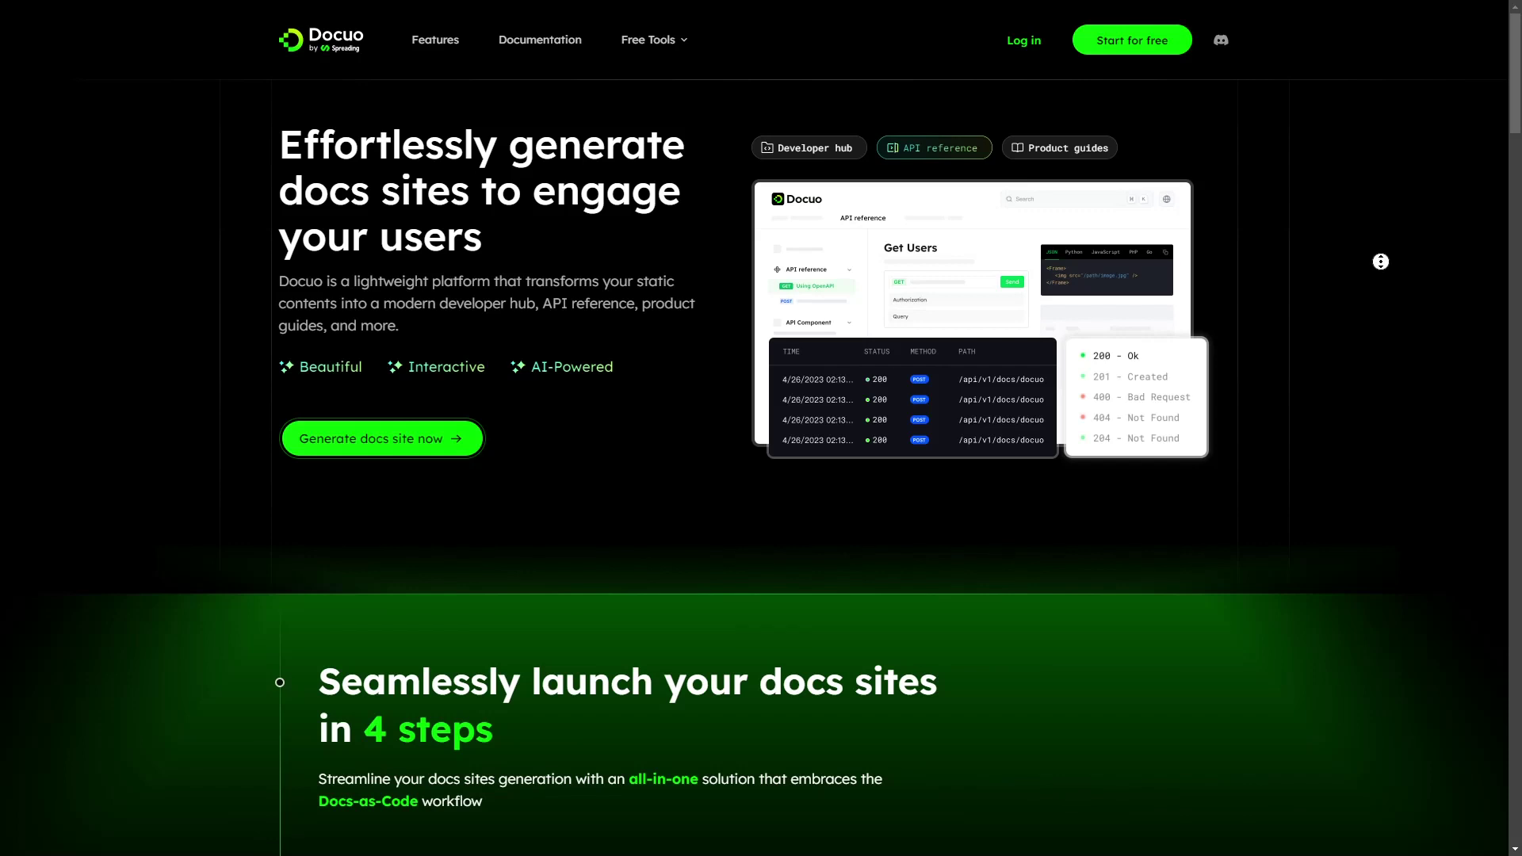
Step: Scroll the homepage to the footer and back, then choose Start for free
{"action": "scroll", "coordinate": [1380, 261], "scroll_direction": "down", "scroll_amount": 20}
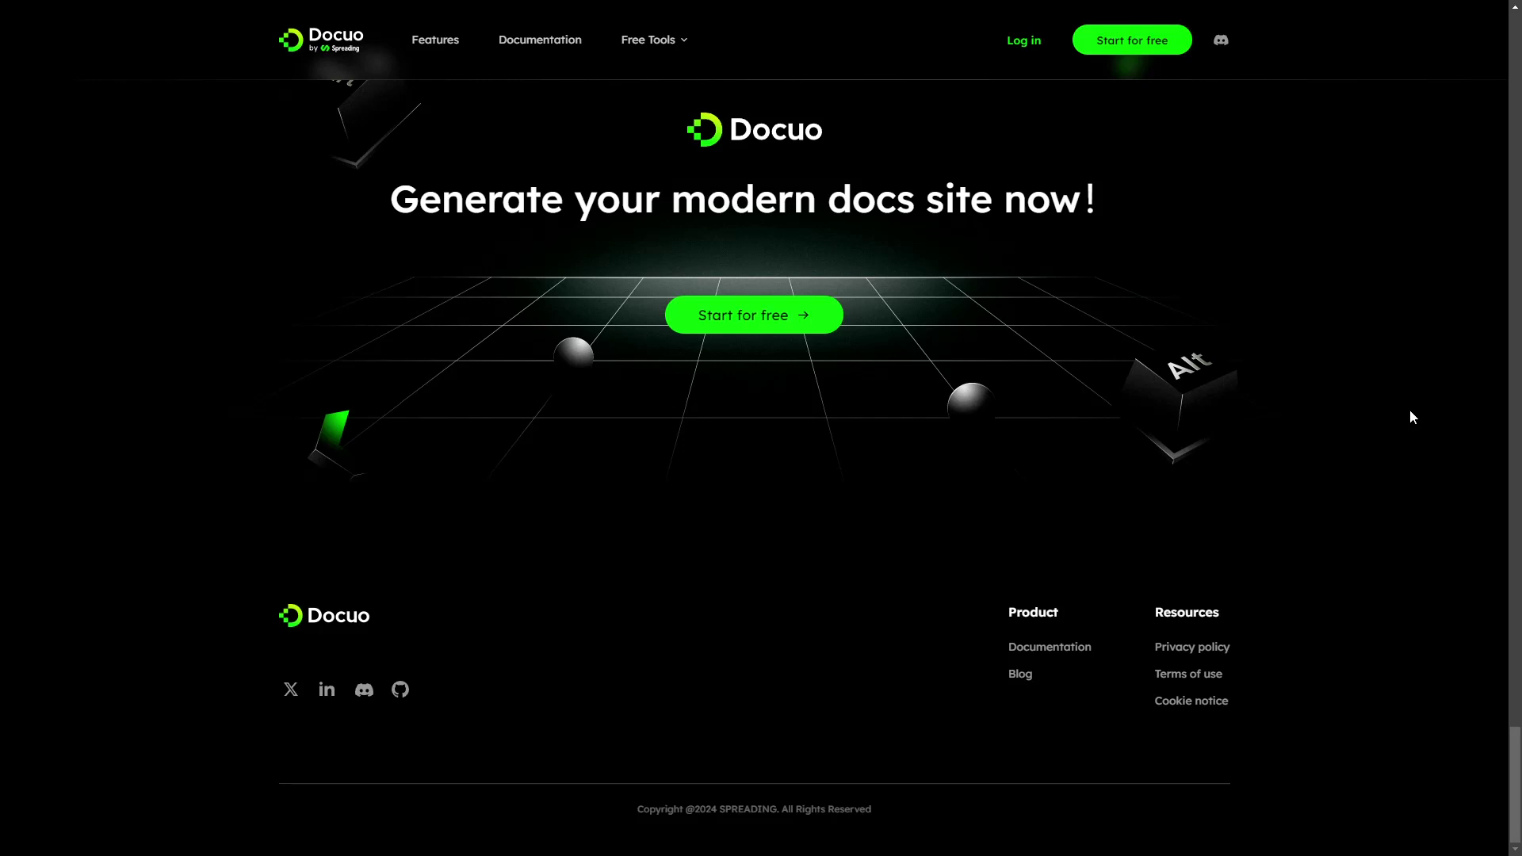
{"action": "scroll", "coordinate": [1409, 417], "scroll_direction": "up", "scroll_amount": 20}
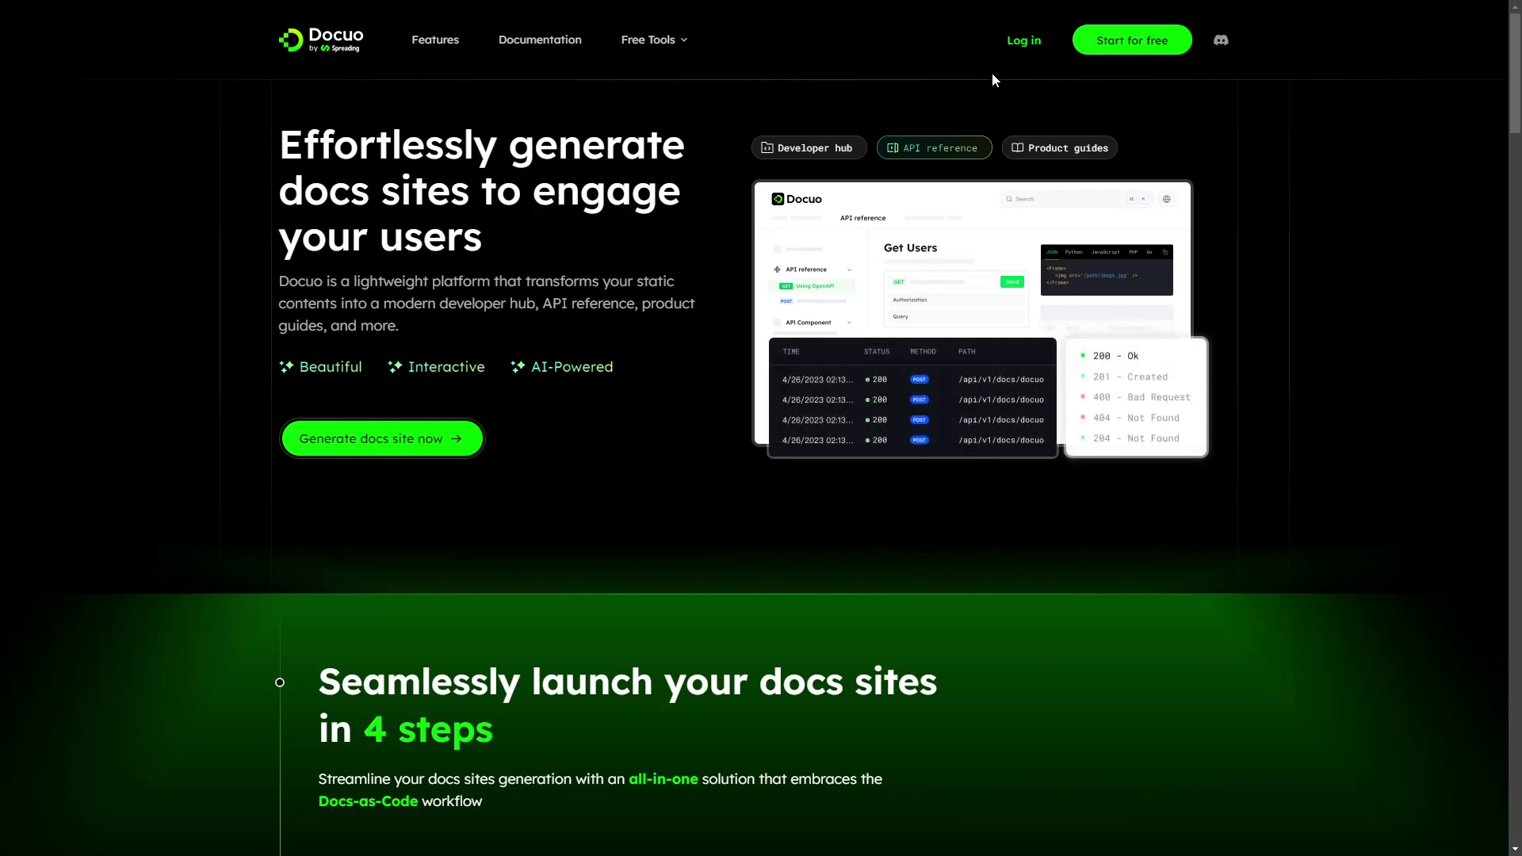
{"action": "left_click", "coordinate": [1092, 50]}
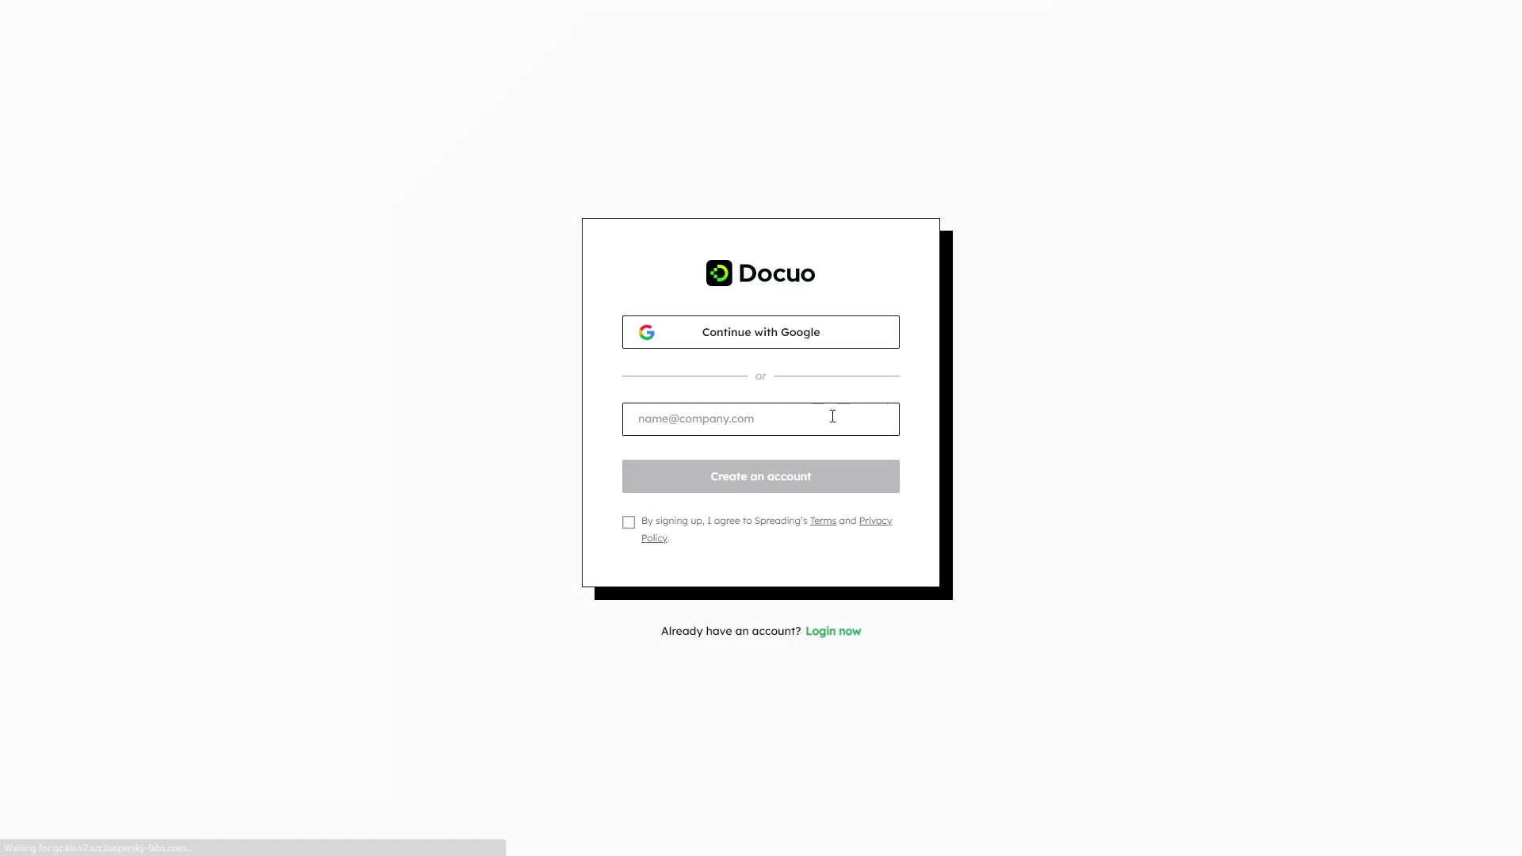
Step: Sign up with an e-mail address, accept the terms, and submit a name and password
{"action": "left_click", "coordinate": [726, 438]}
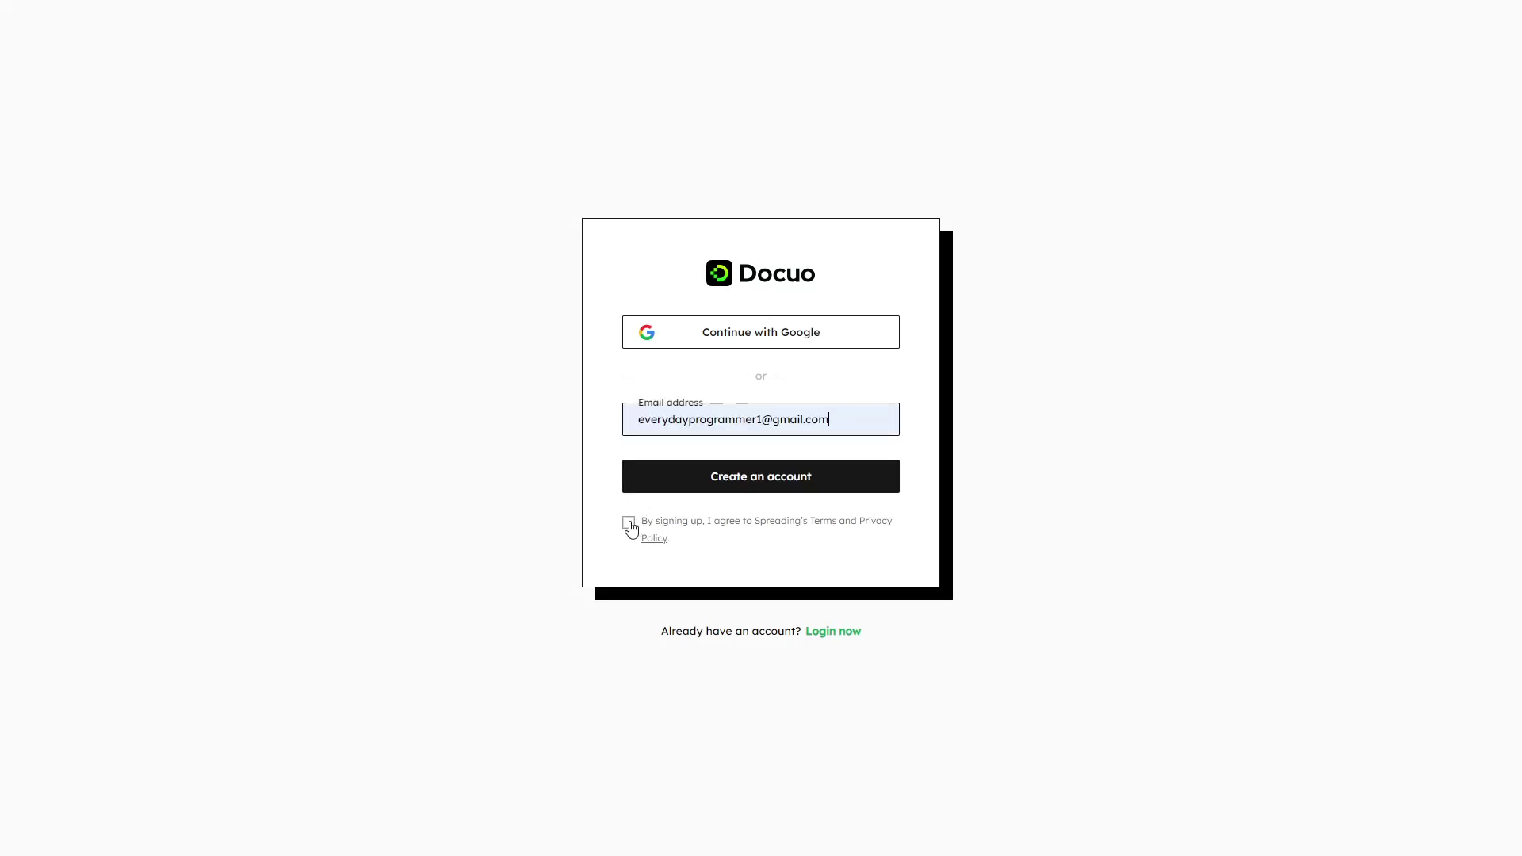
{"action": "left_click", "coordinate": [628, 522]}
{"action": "left_click", "coordinate": [717, 488]}
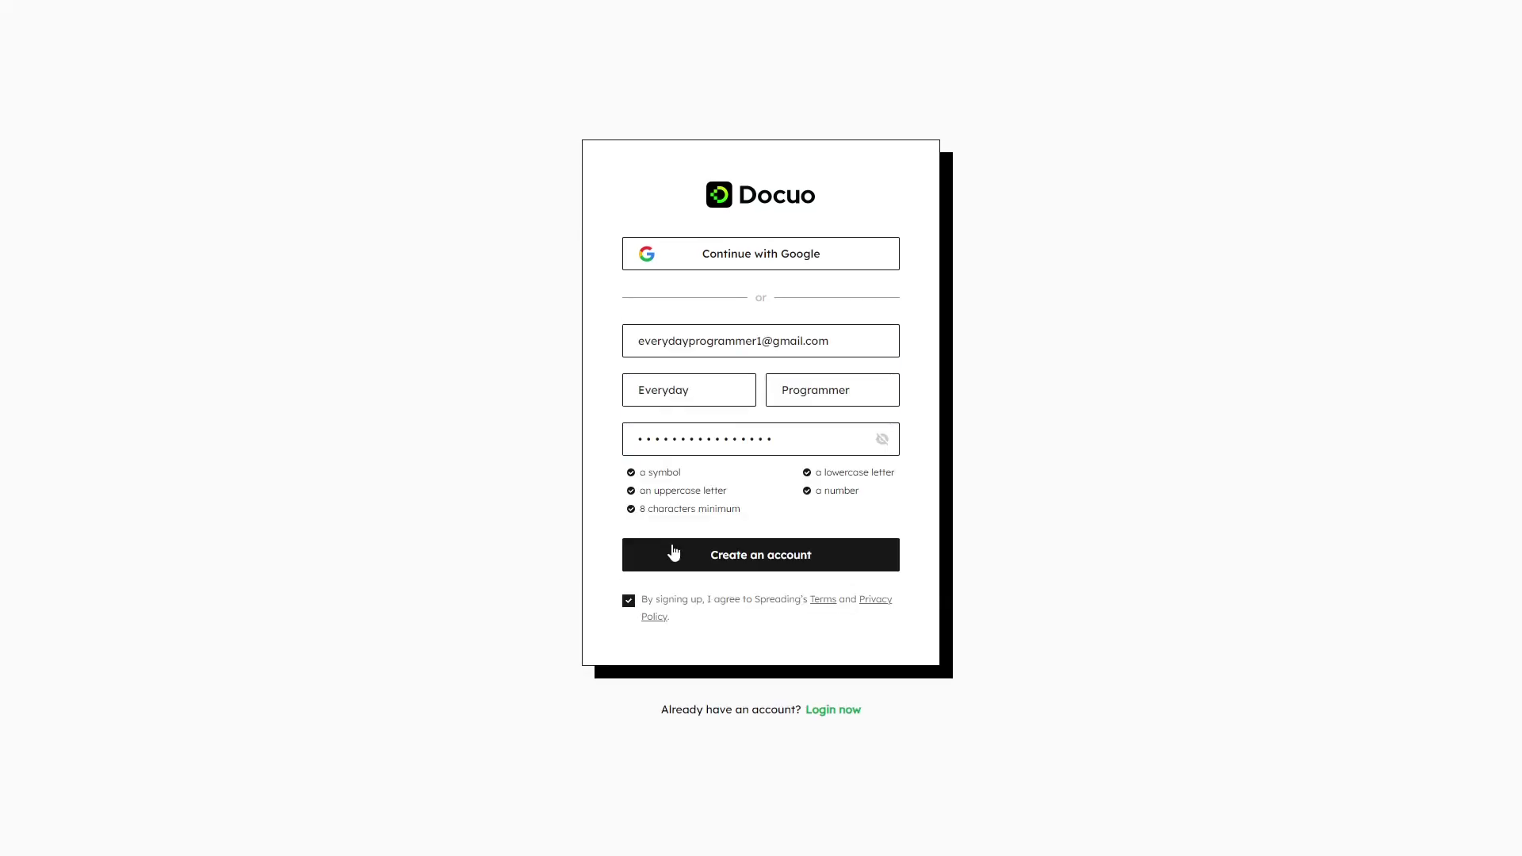
{"action": "left_click", "coordinate": [673, 552]}
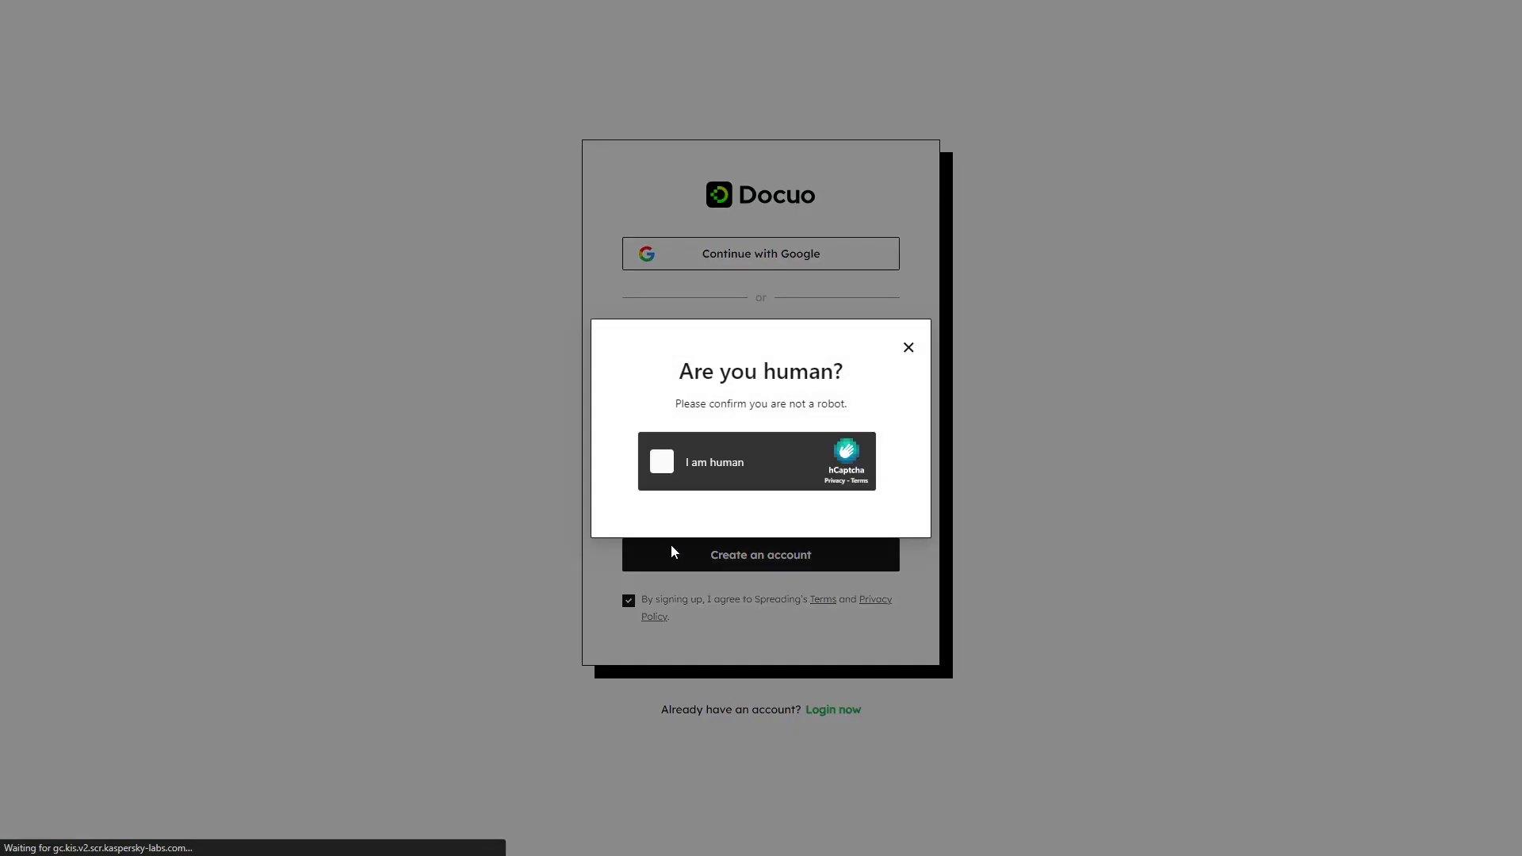
Step: Pass the hCaptcha check by picking the two faucet images and verifying
{"action": "left_click", "coordinate": [663, 463]}
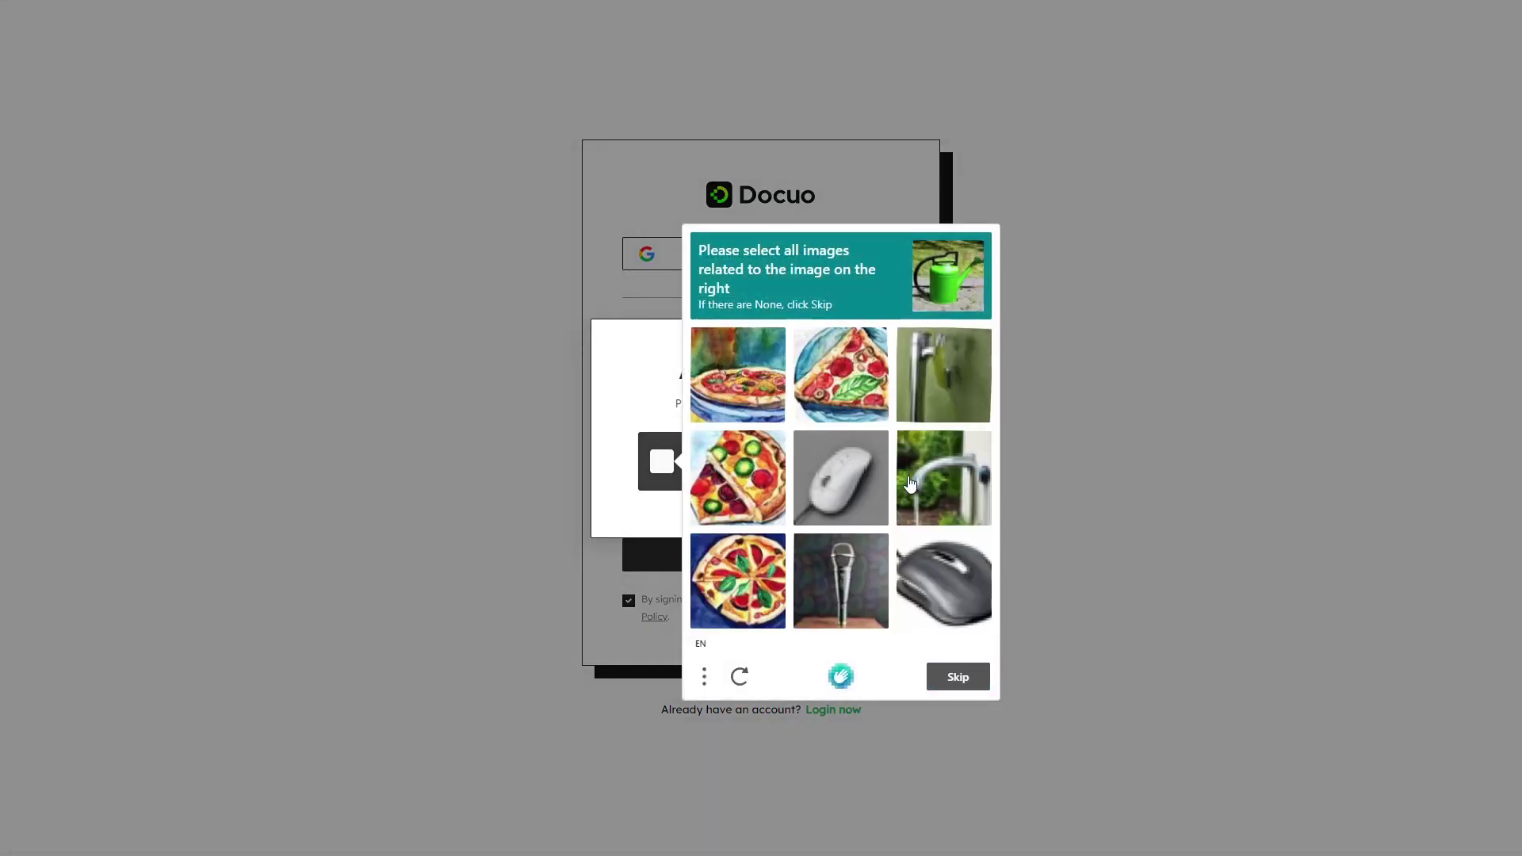
{"action": "left_click", "coordinate": [943, 485]}
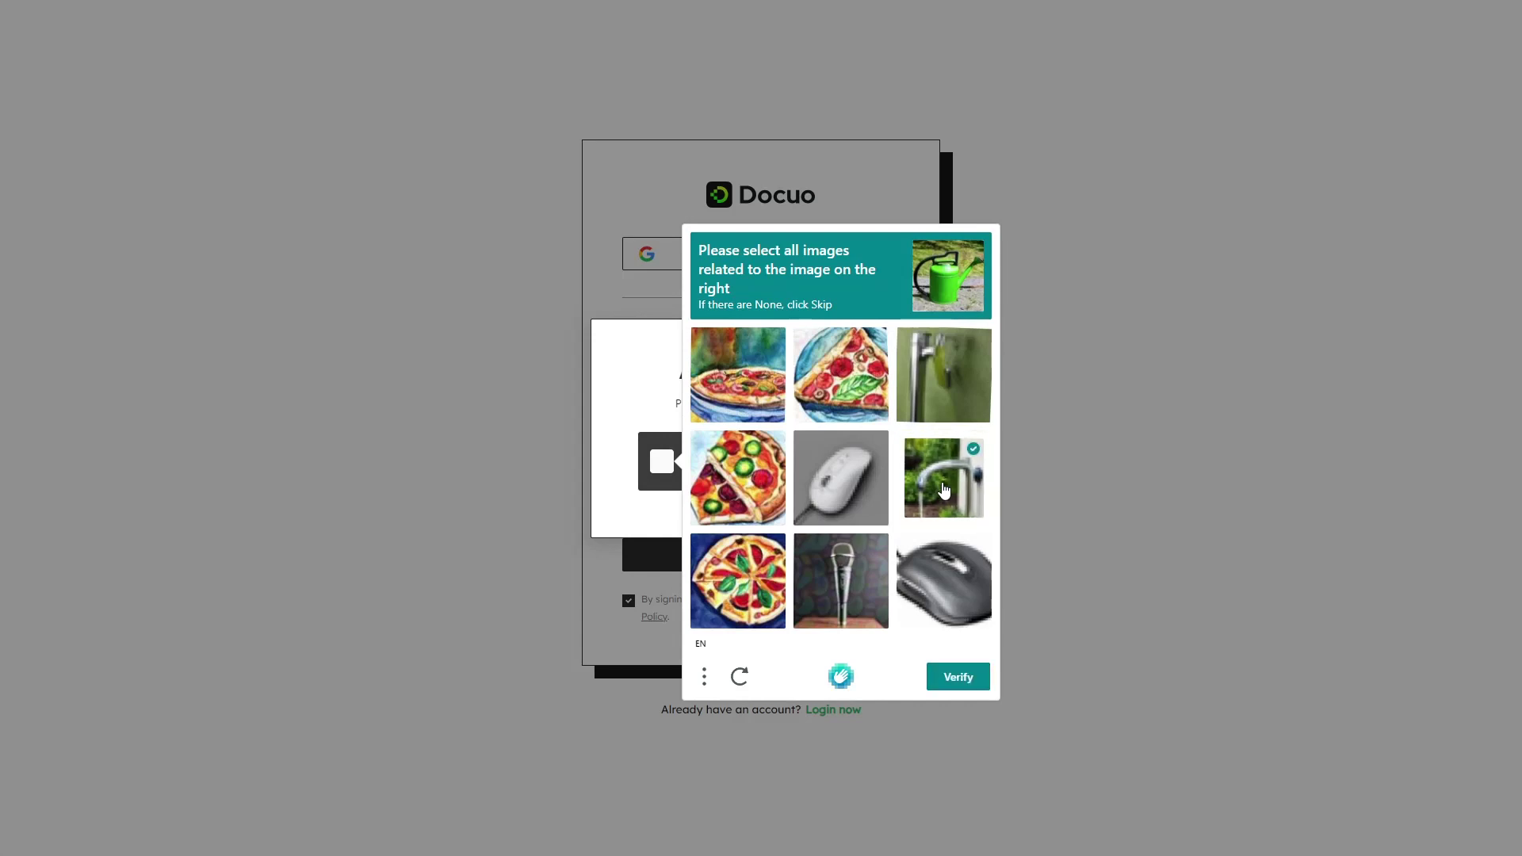
{"action": "left_click", "coordinate": [936, 399]}
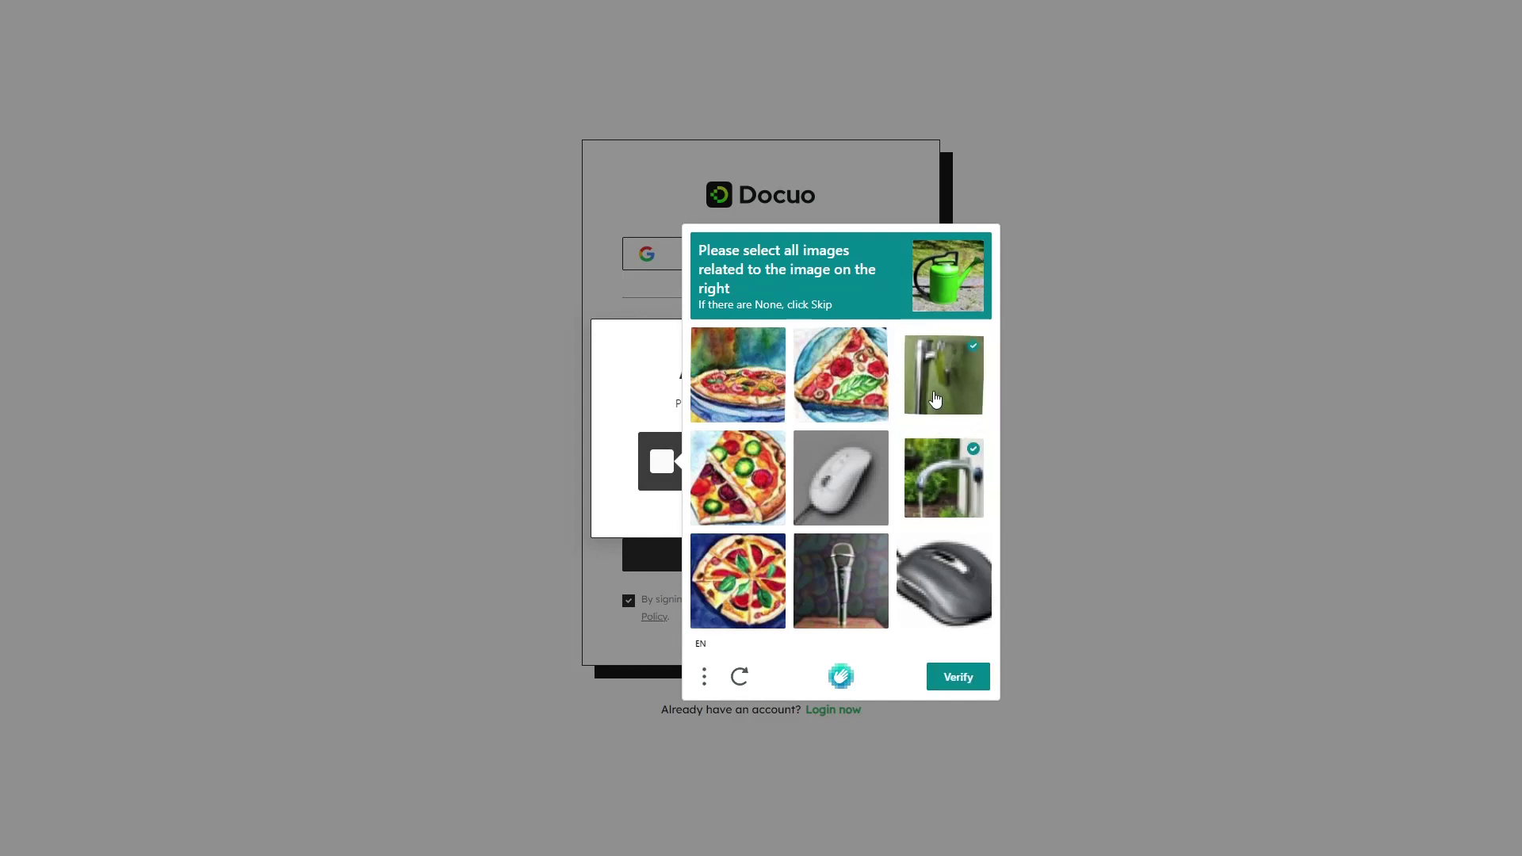
{"action": "left_click", "coordinate": [958, 679]}
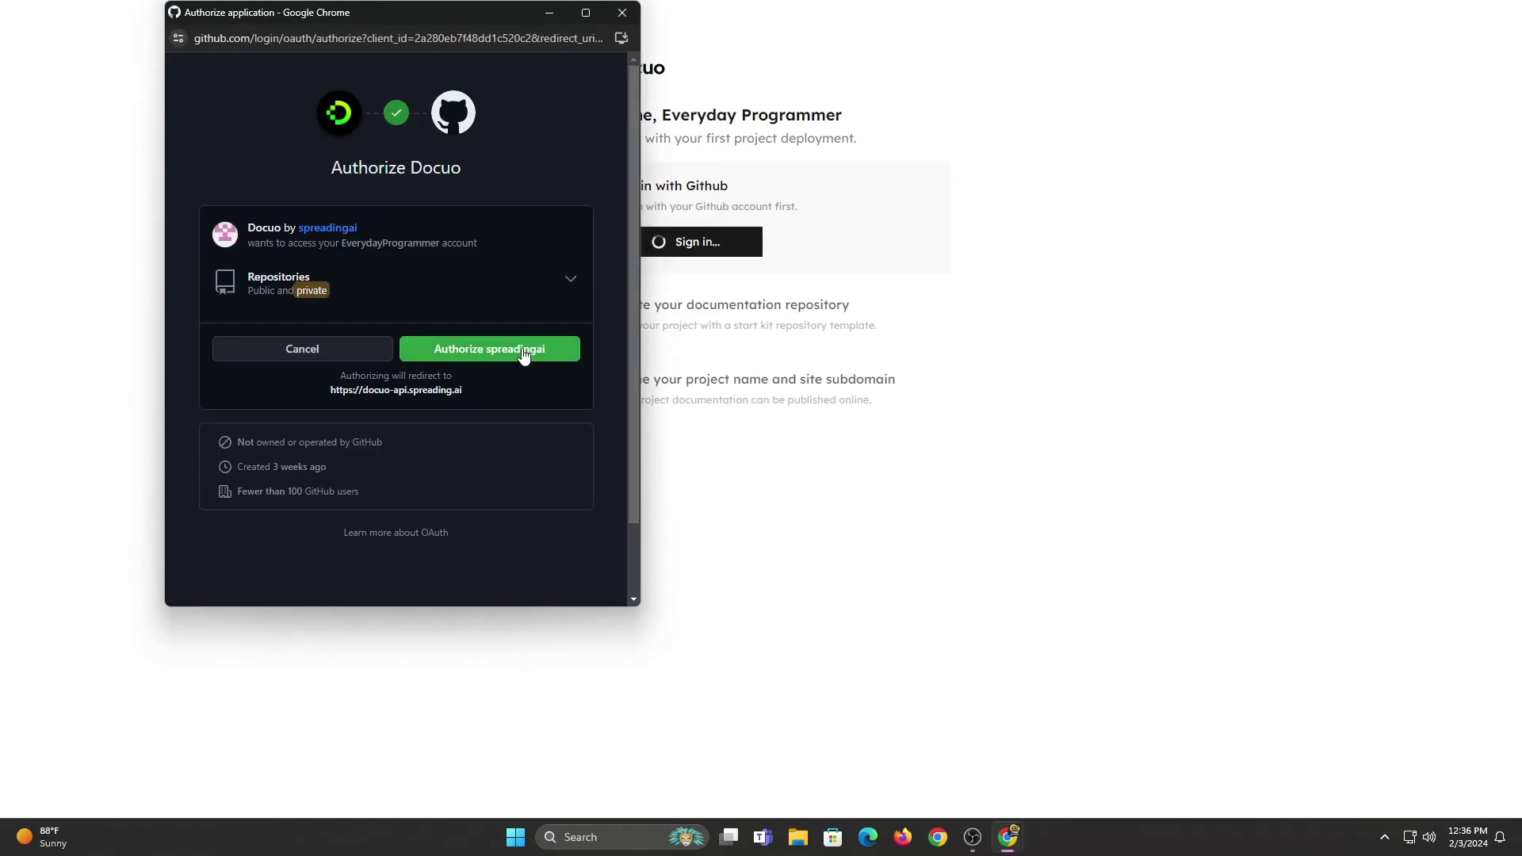
Step: Authorize Docuo on GitHub and create the project 'Docu Docs Demo'
{"action": "left_click", "coordinate": [523, 351]}
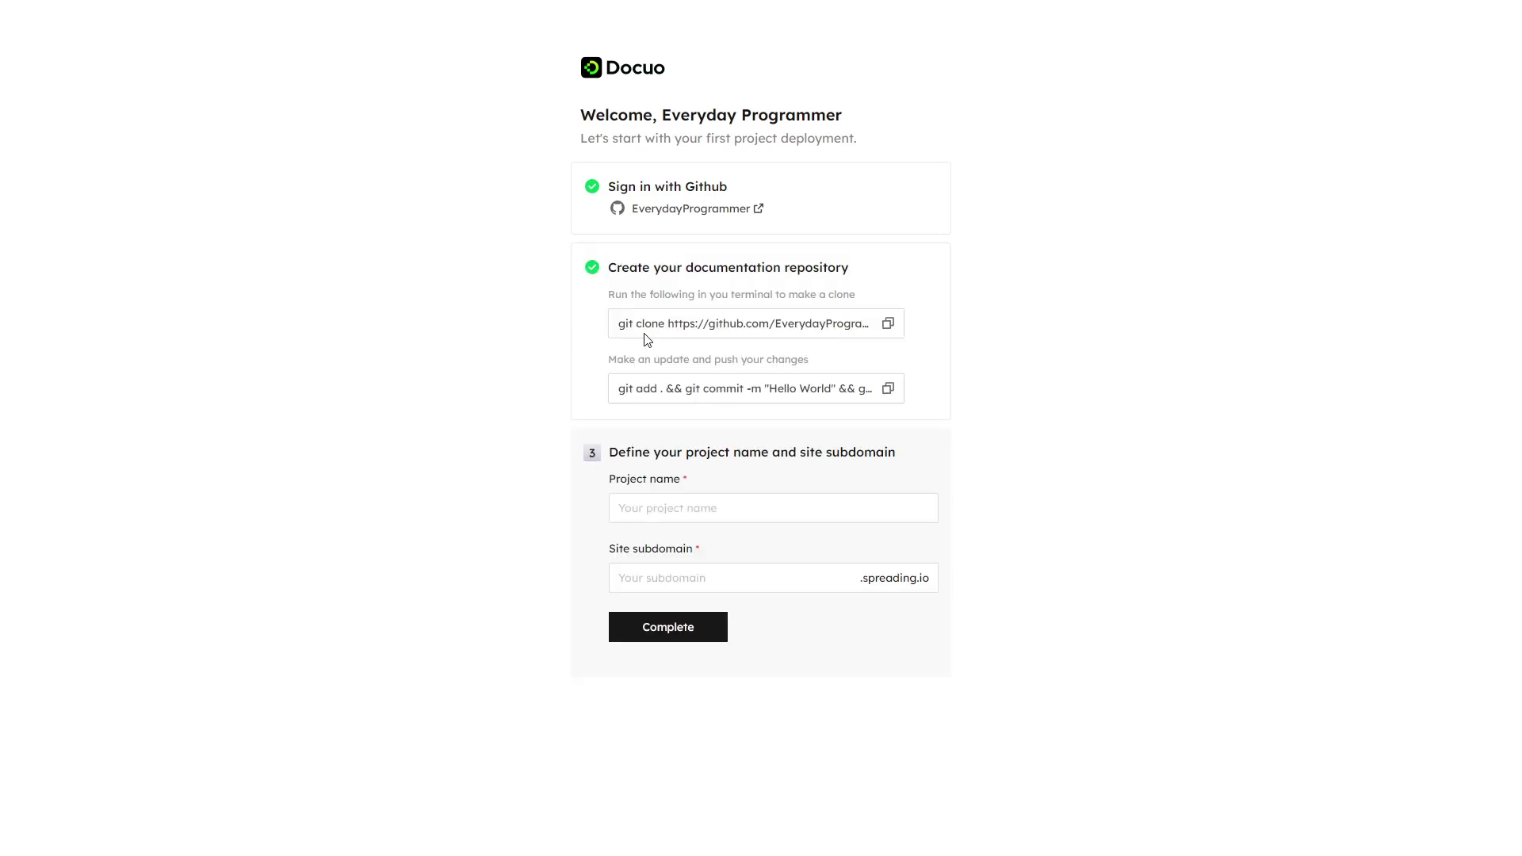
{"action": "left_click", "coordinate": [697, 505]}
{"action": "type", "text": "Docu"}
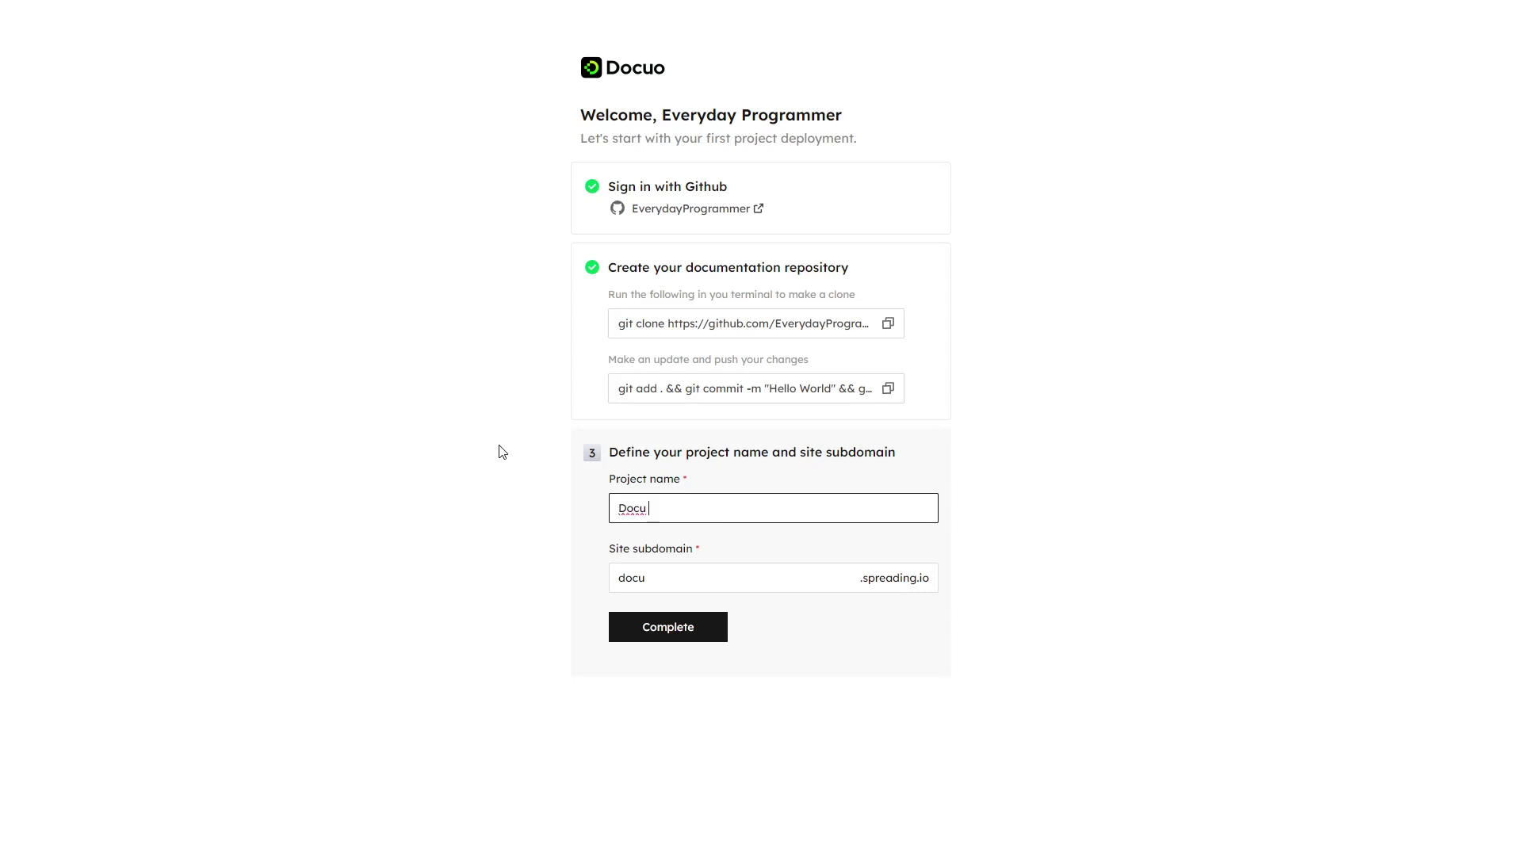
{"action": "type", "text": " Docs Demo"}
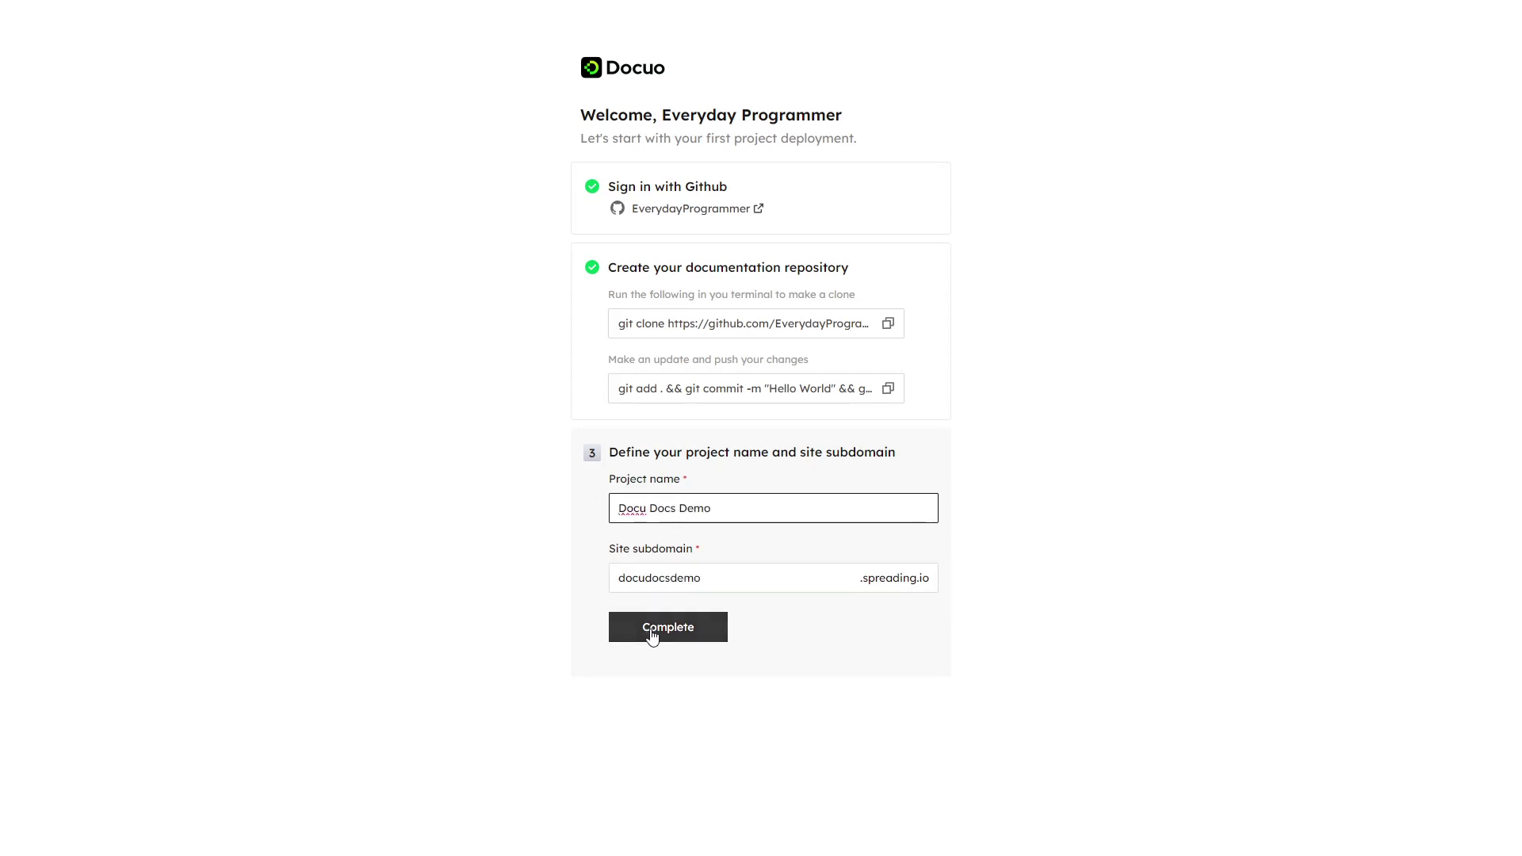
{"action": "left_click", "coordinate": [652, 637]}
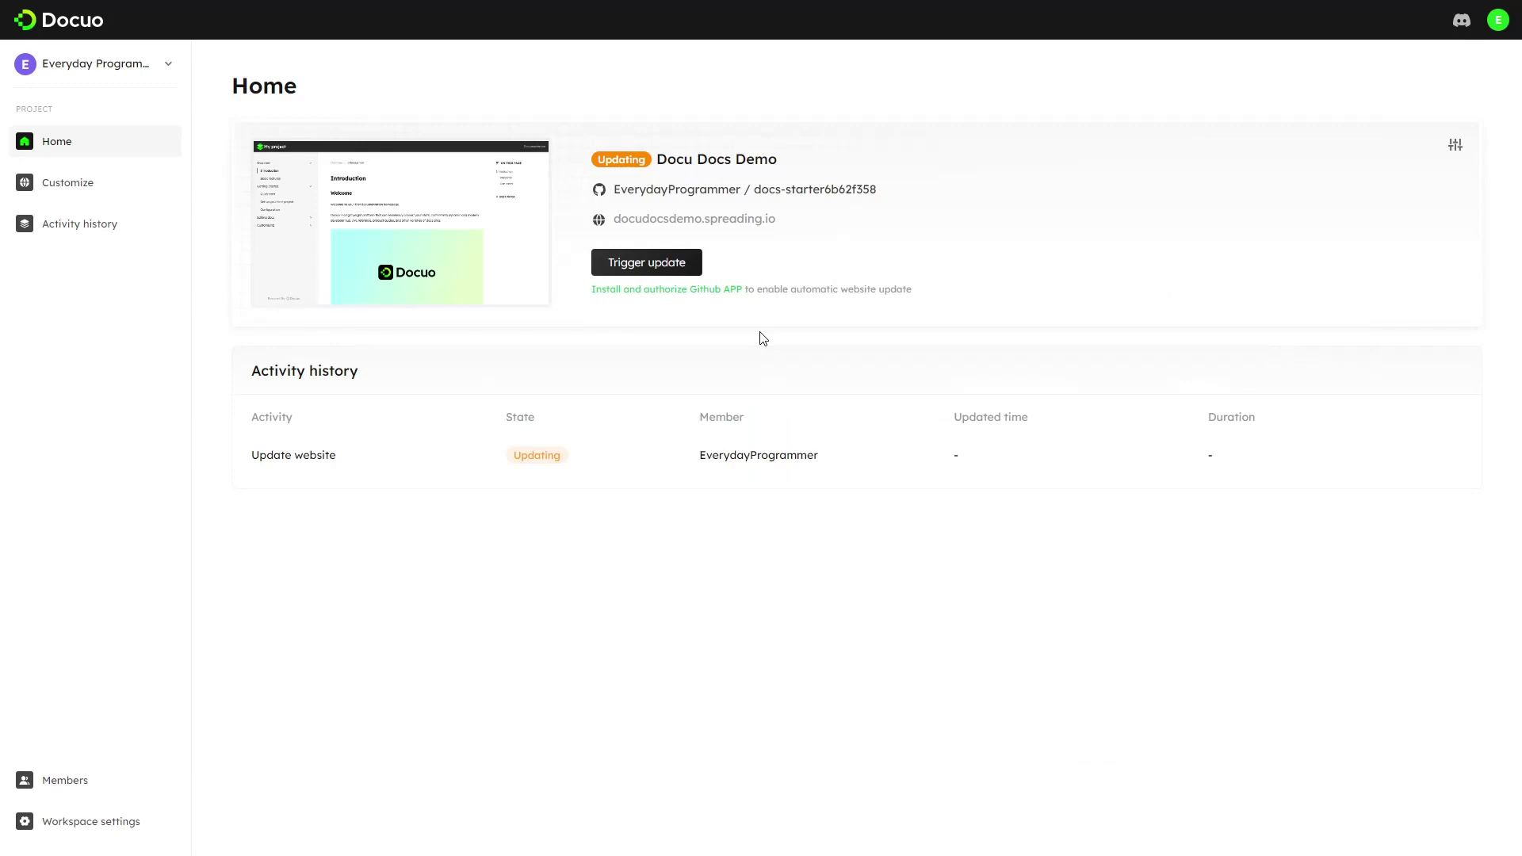
Step: Refresh the dashboard with F5 to confirm the first website update succeeded
{"action": "key", "text": "F5"}
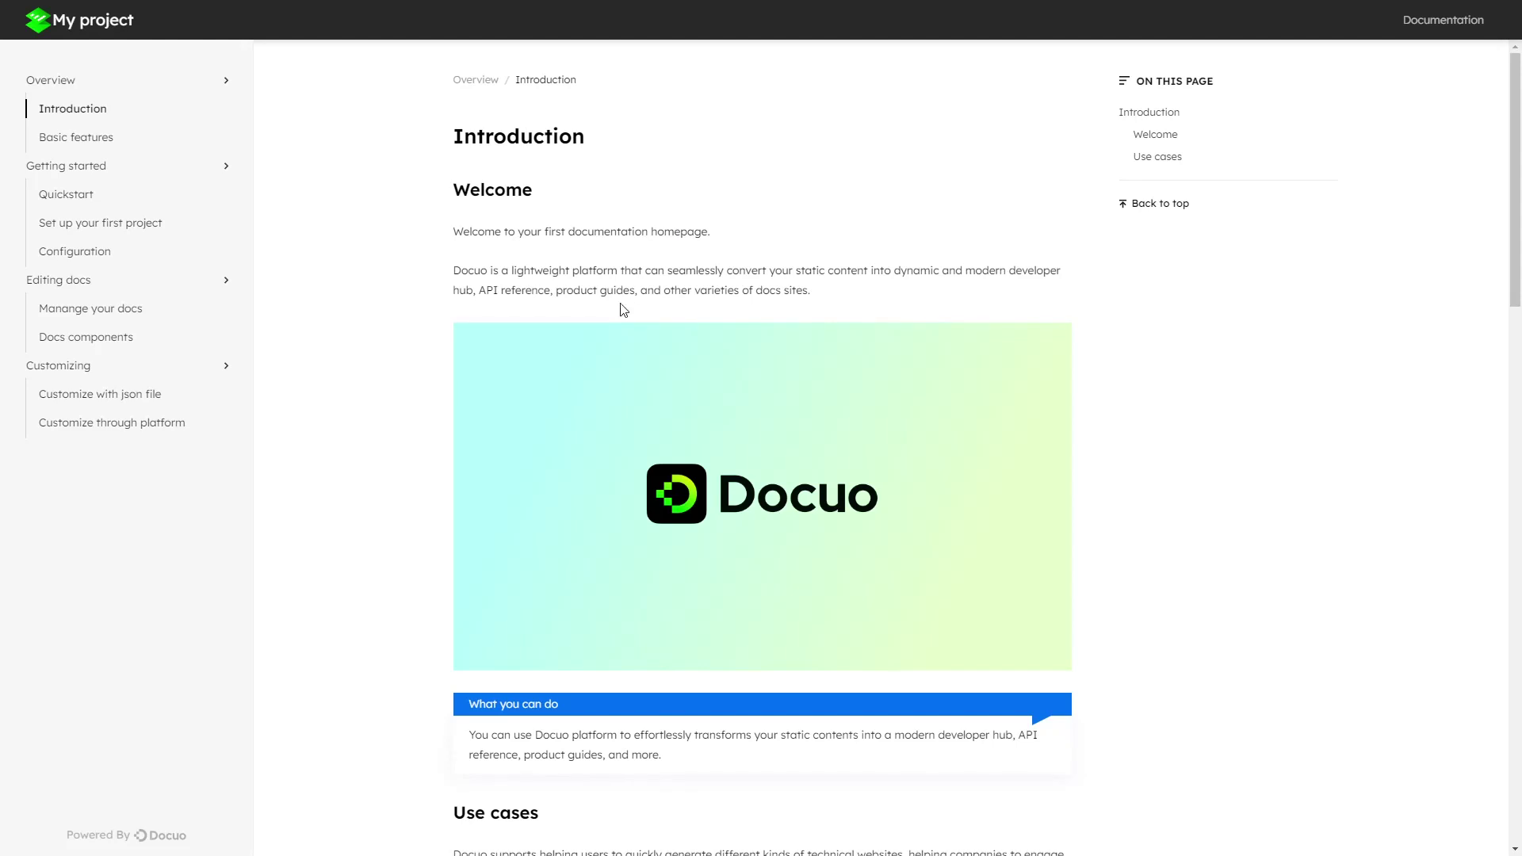
Step: Browse the Basic features, Quickstart and Set up pages, then go to the dashboard's Customize section
{"action": "scroll", "coordinate": [615, 310], "scroll_direction": "down", "scroll_amount": 9}
{"action": "scroll", "coordinate": [603, 322], "scroll_direction": "down", "scroll_amount": 6}
{"action": "scroll", "coordinate": [594, 349], "scroll_direction": "up", "scroll_amount": 13}
{"action": "scroll", "coordinate": [586, 378], "scroll_direction": "up", "scroll_amount": 2}
{"action": "left_click", "coordinate": [89, 133]}
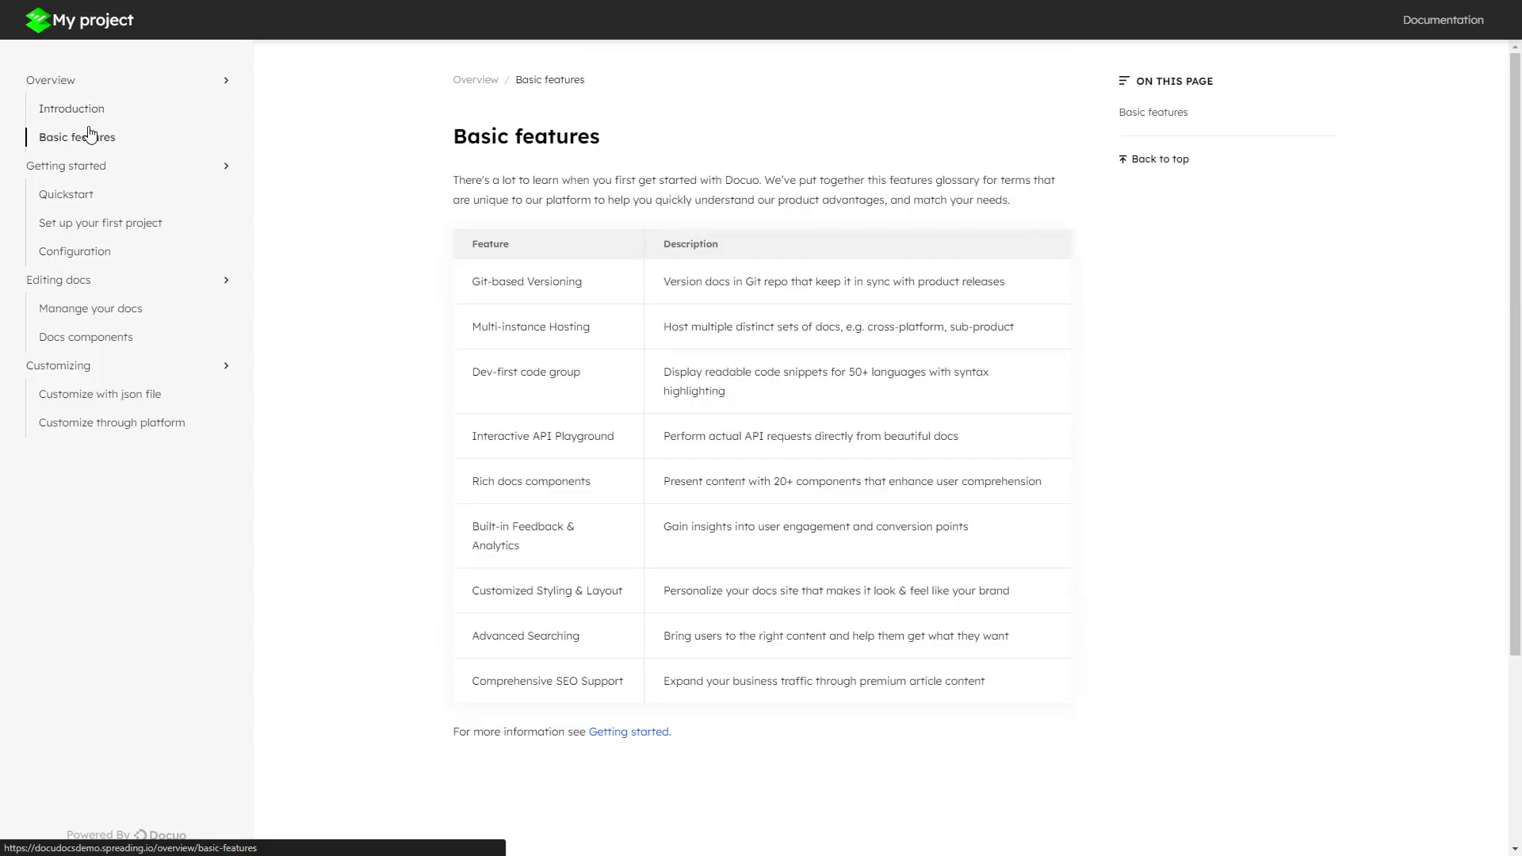
{"action": "left_click", "coordinate": [96, 195]}
{"action": "left_click", "coordinate": [115, 229]}
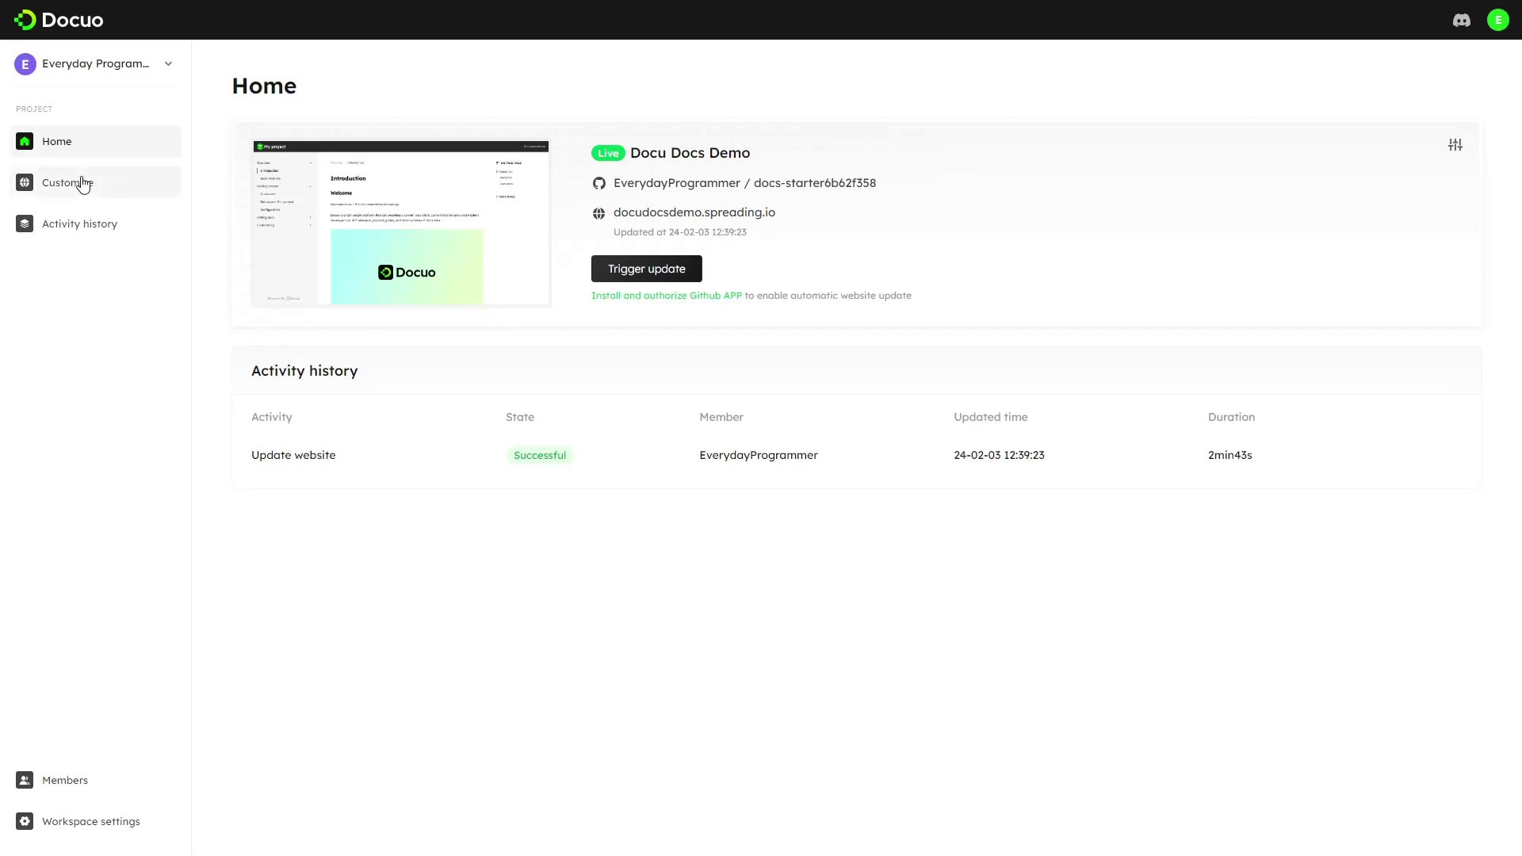
{"action": "left_click", "coordinate": [83, 182]}
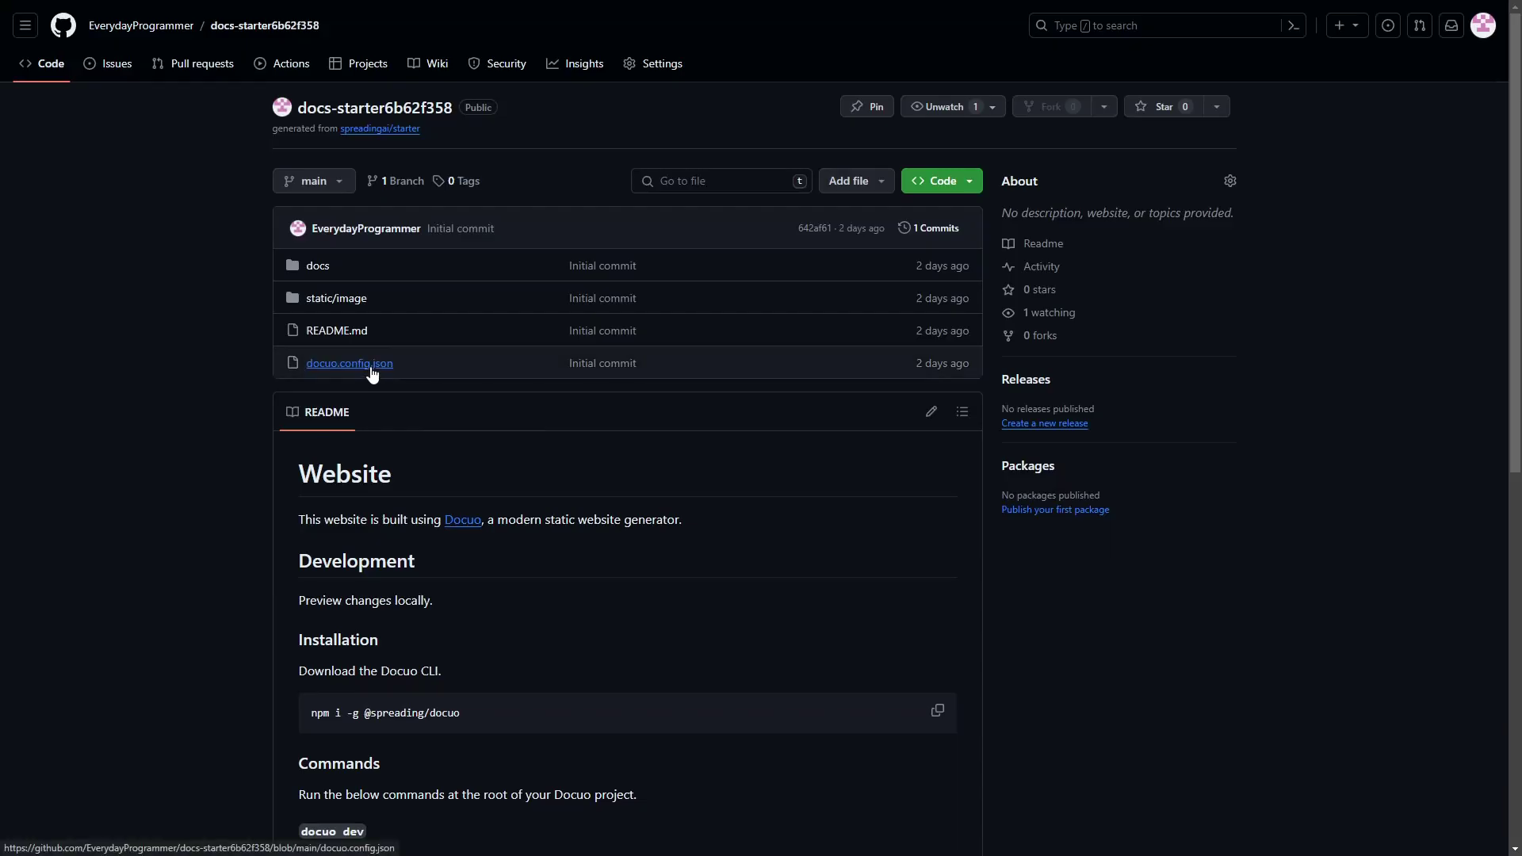
{"action": "left_click", "coordinate": [373, 372]}
{"action": "scroll", "coordinate": [390, 392], "scroll_direction": "down", "scroll_amount": 3}
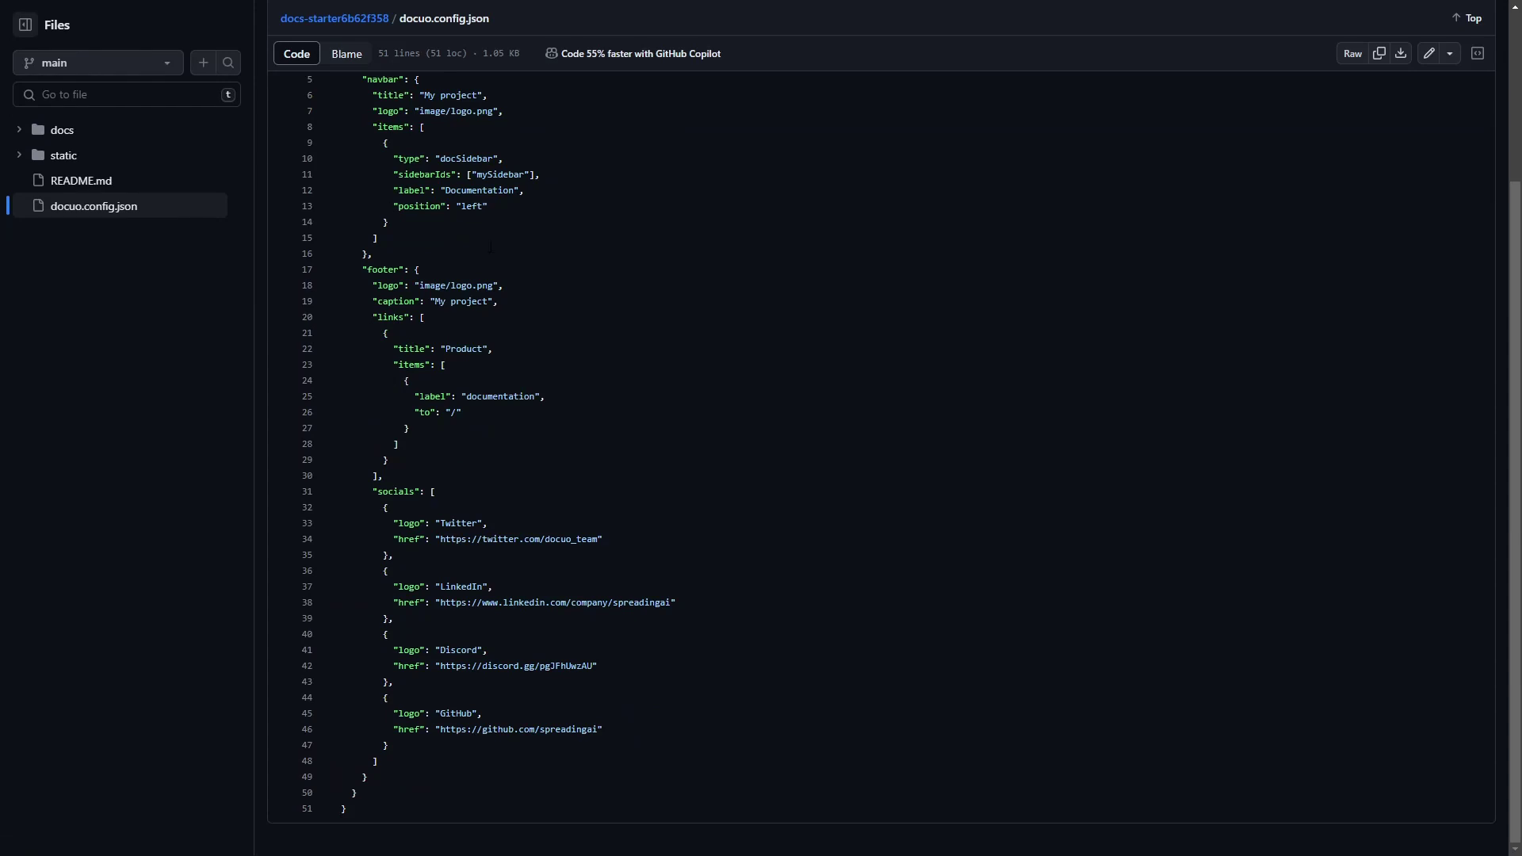
{"action": "scroll", "coordinate": [491, 247], "scroll_direction": "up", "scroll_amount": 2}
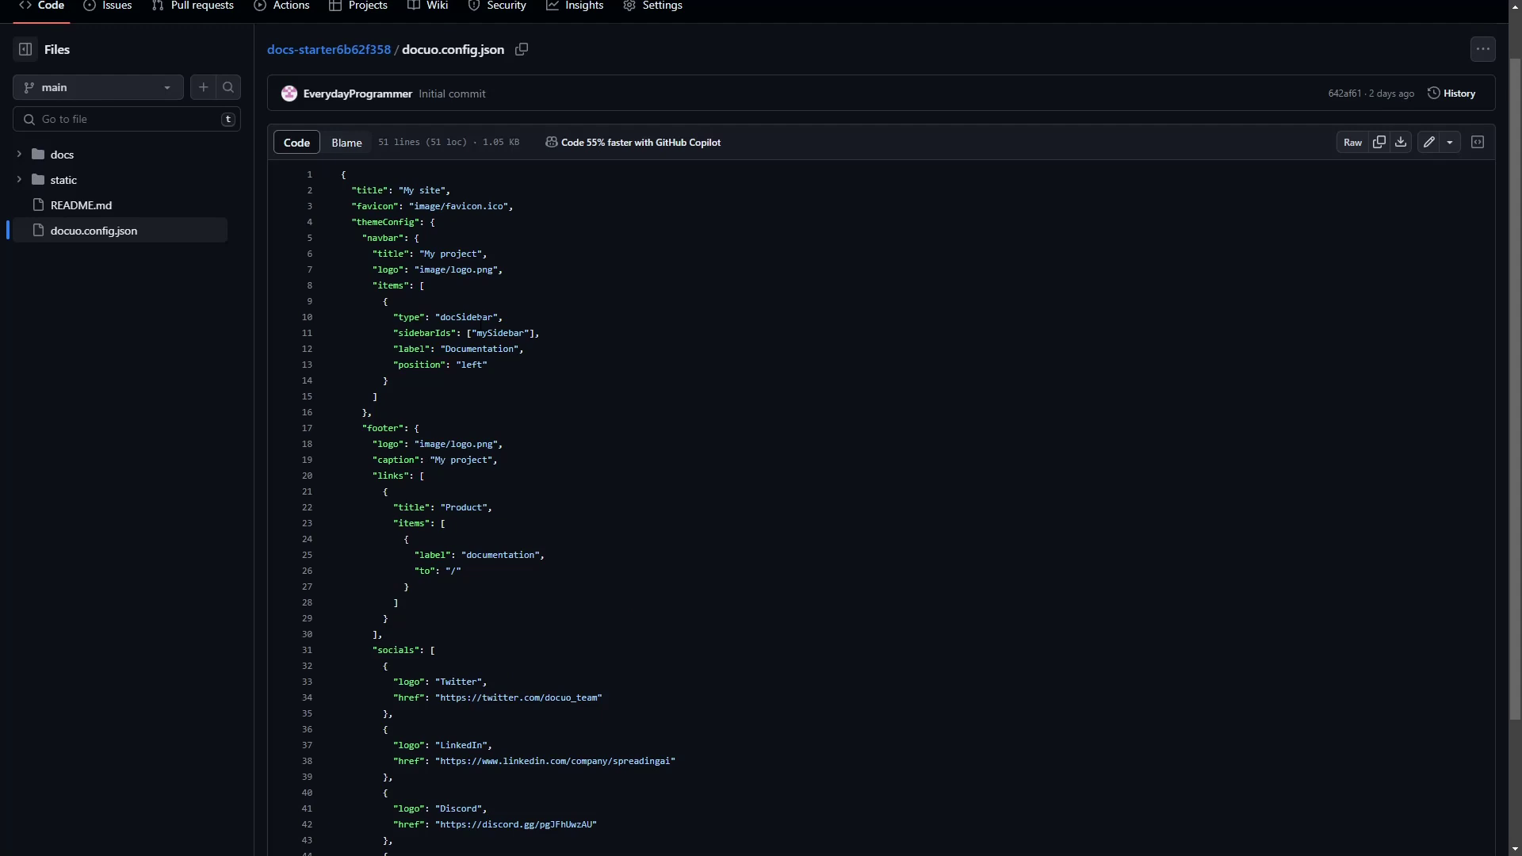
{"action": "scroll", "coordinate": [481, 323], "scroll_direction": "down", "scroll_amount": 2}
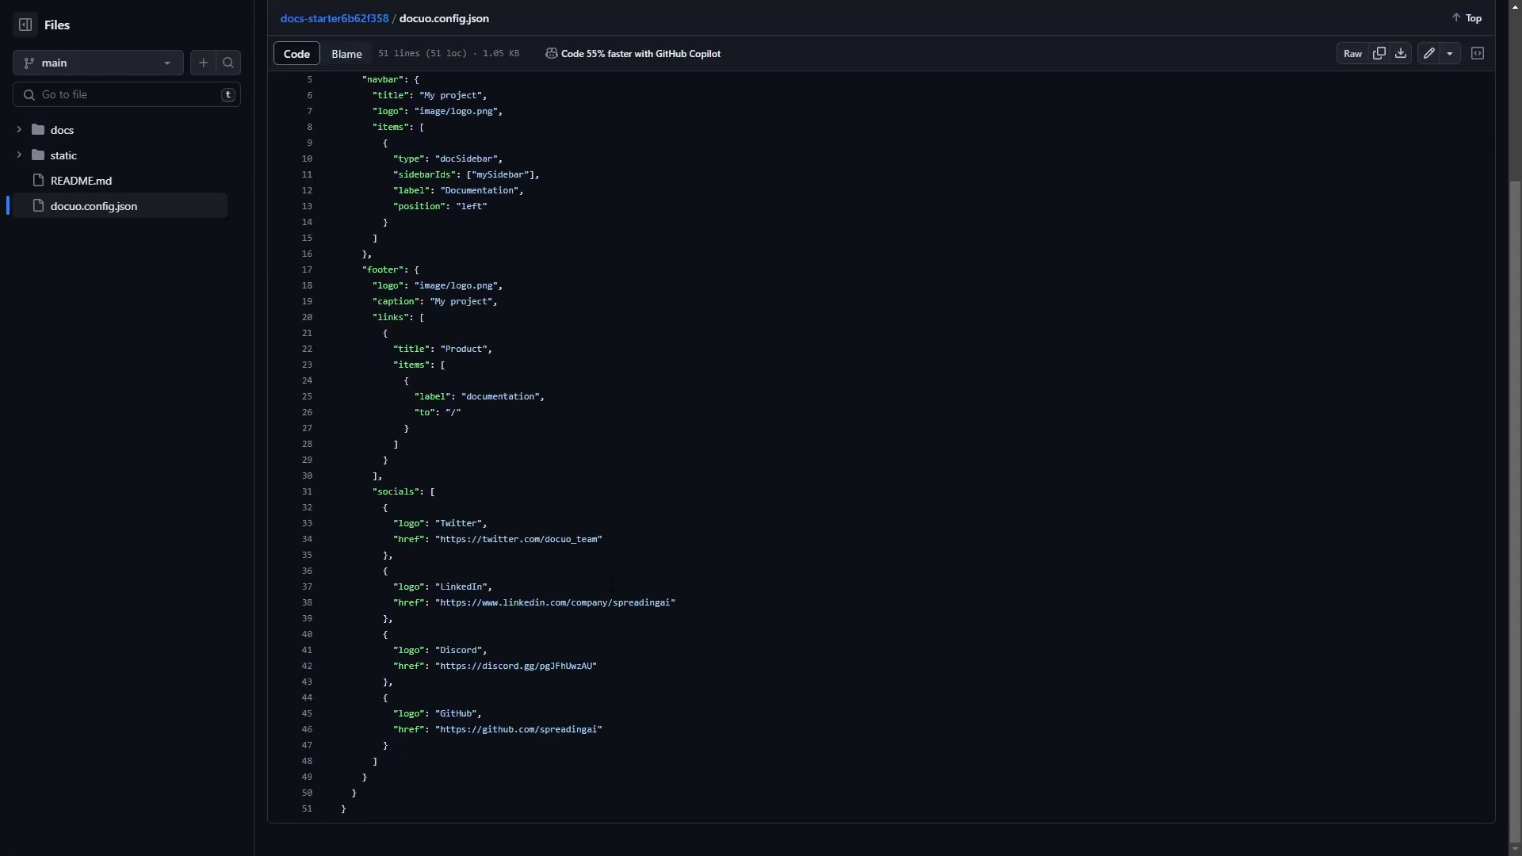
{"action": "key", "text": "alt+Left"}
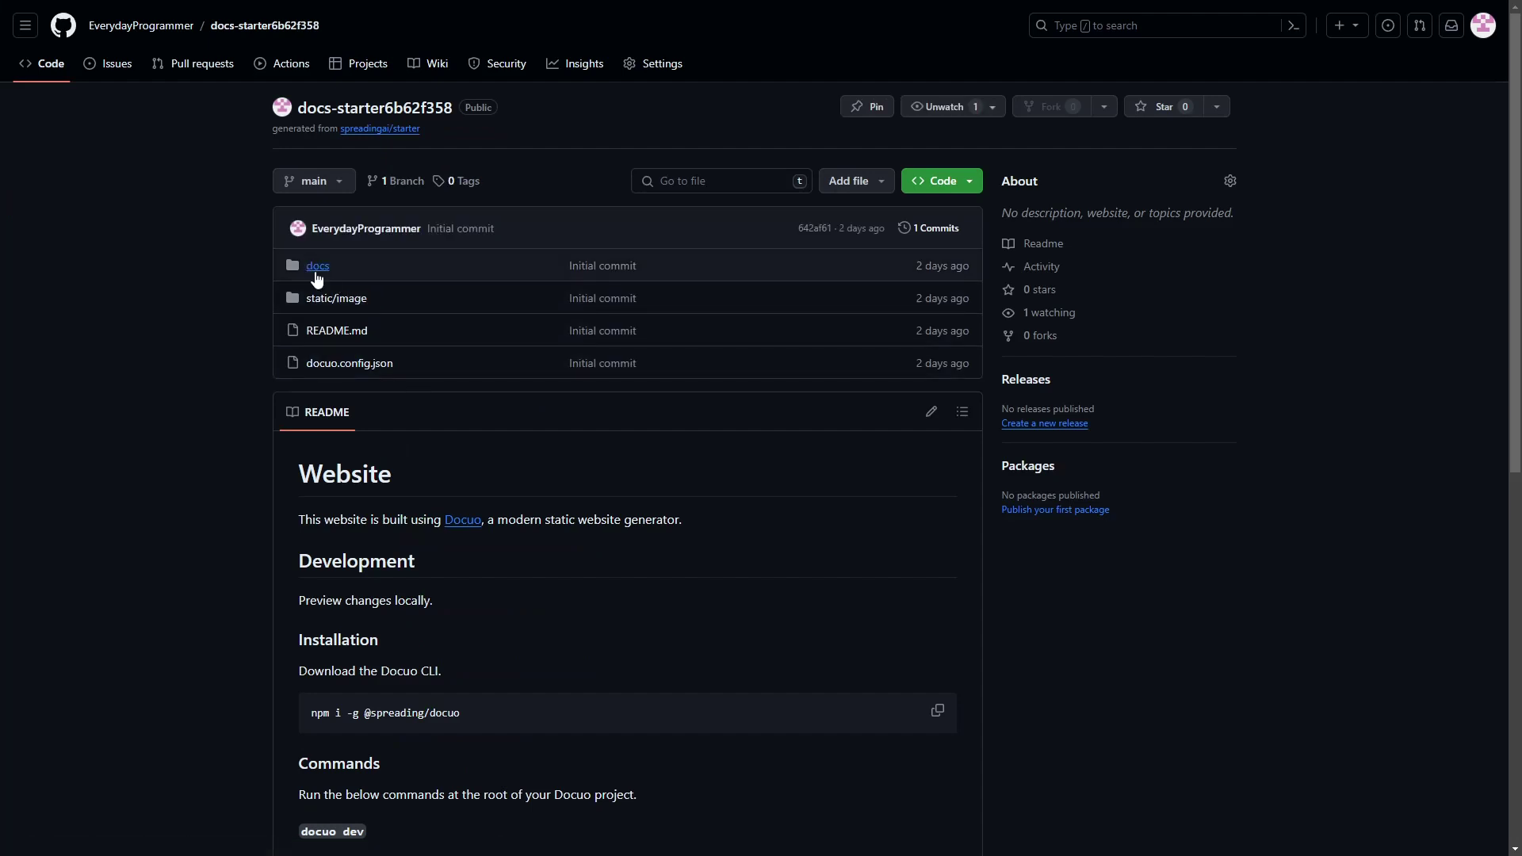
Step: Delete and commit the Customizing, Editing docs and Getting started folders in docs
{"action": "left_click", "coordinate": [315, 268]}
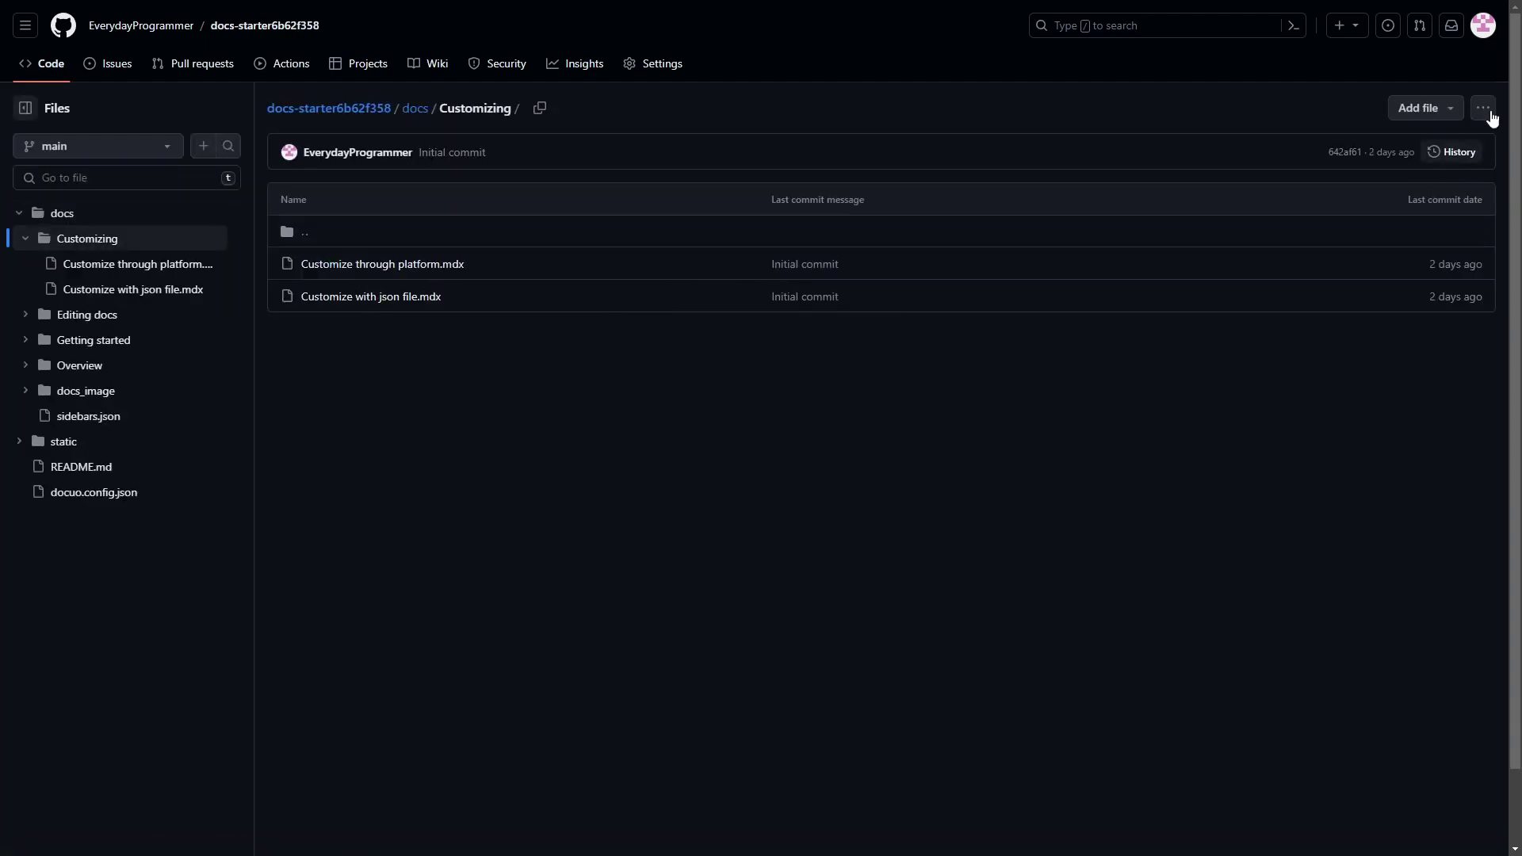
{"action": "left_click", "coordinate": [1483, 108]}
{"action": "left_click", "coordinate": [1414, 207]}
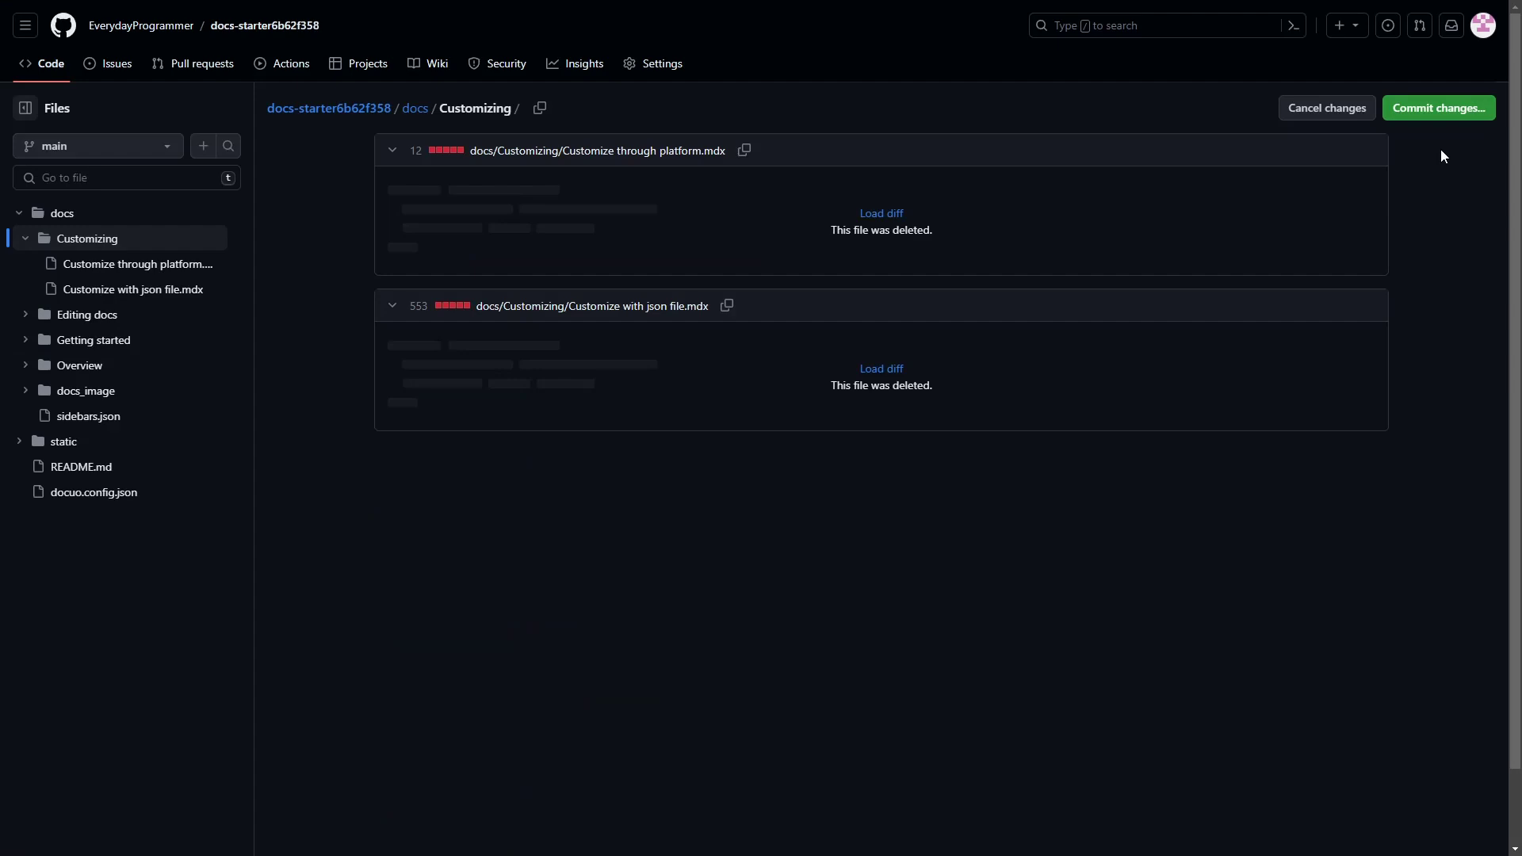
{"action": "left_click", "coordinate": [1444, 118]}
{"action": "left_click", "coordinate": [864, 603]}
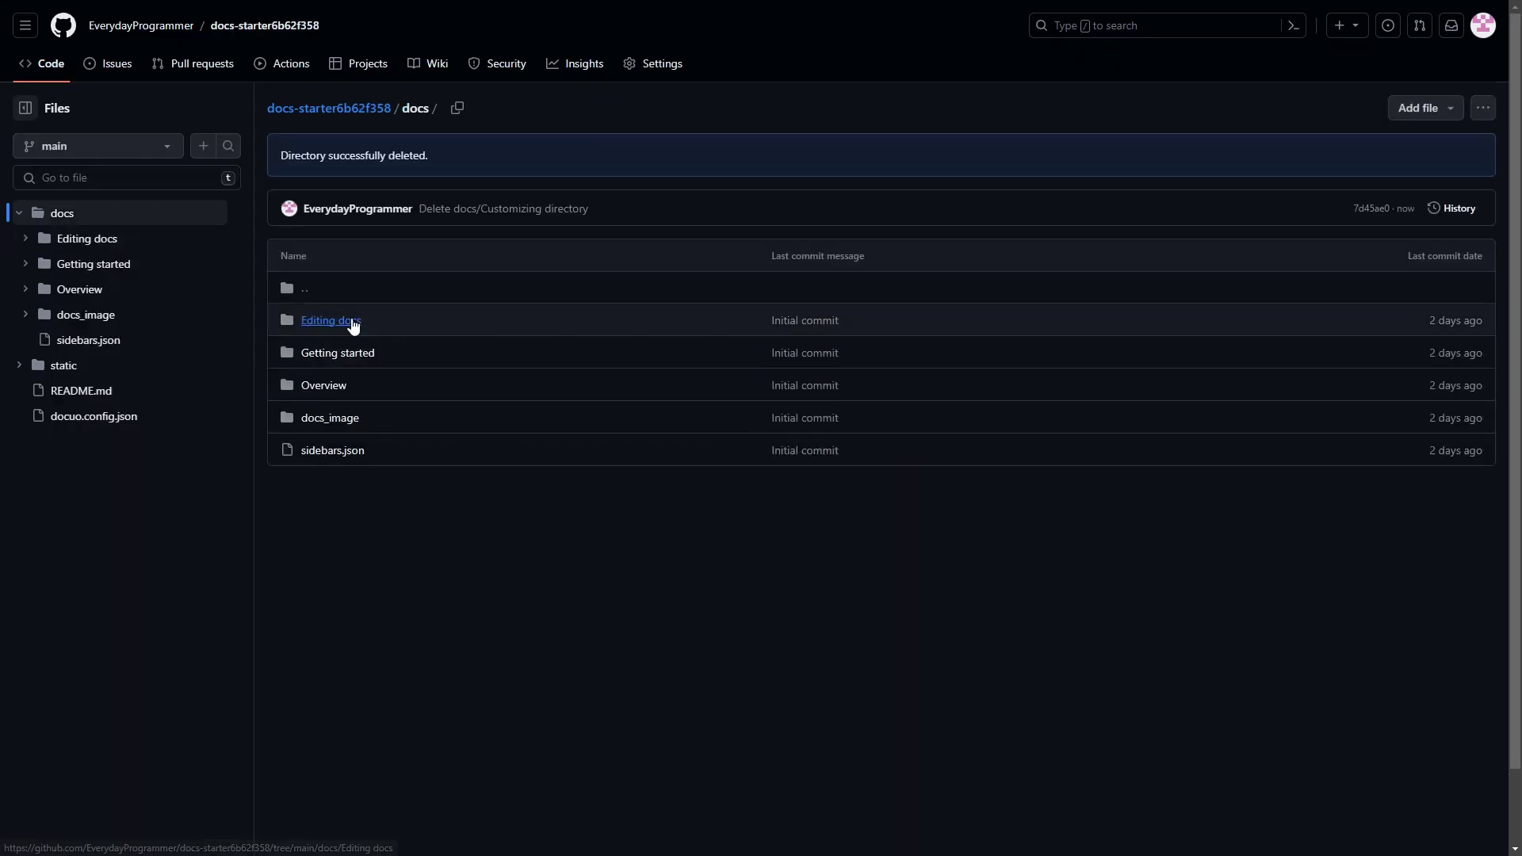
{"action": "left_click", "coordinate": [606, 320]}
{"action": "left_click", "coordinate": [1483, 108]}
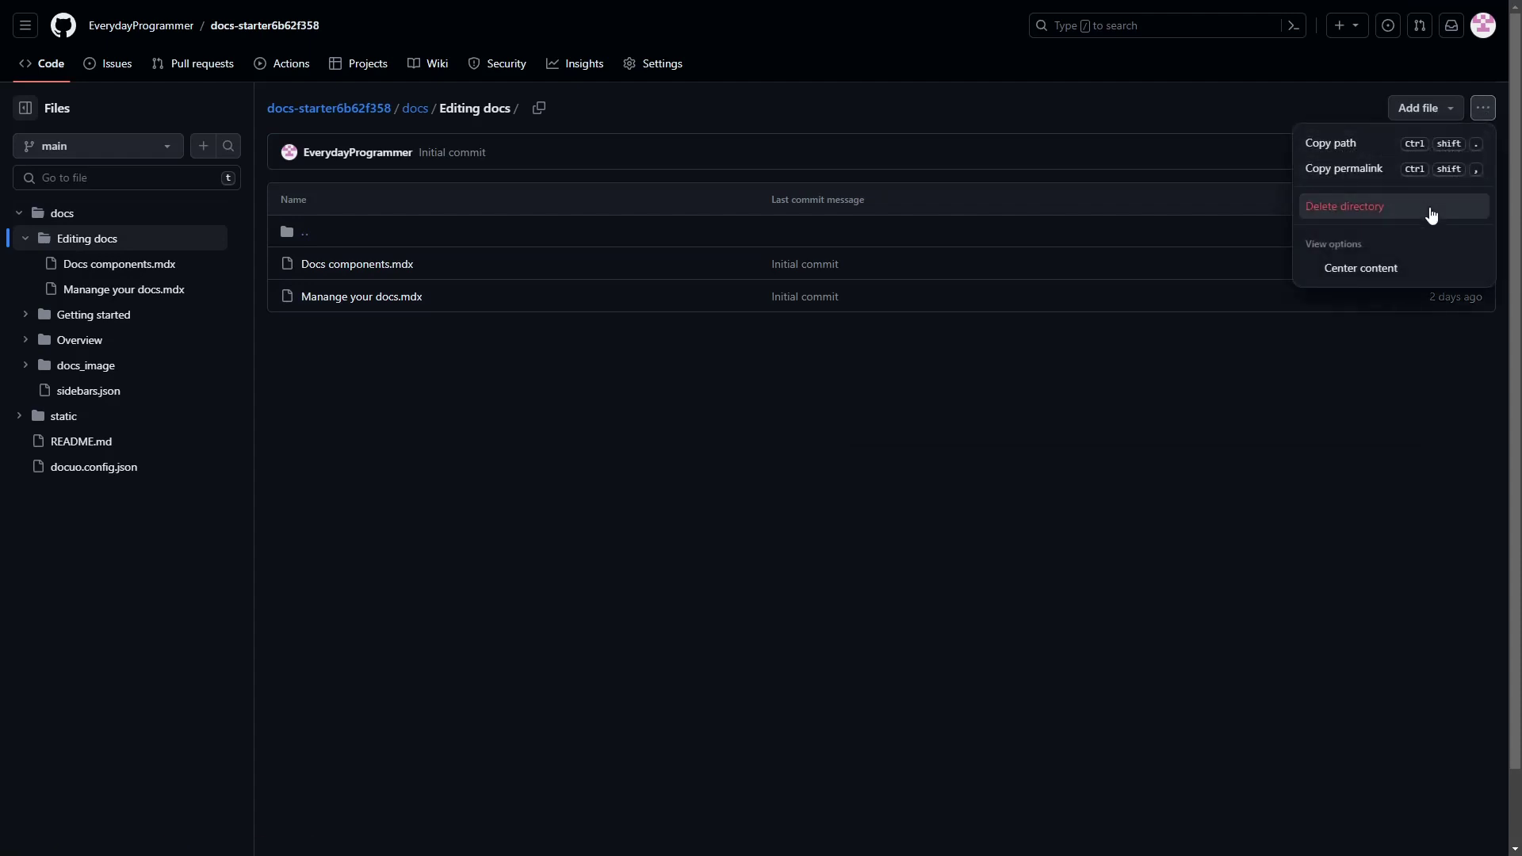
{"action": "left_click", "coordinate": [1302, 372]}
{"action": "left_click", "coordinate": [1419, 108]}
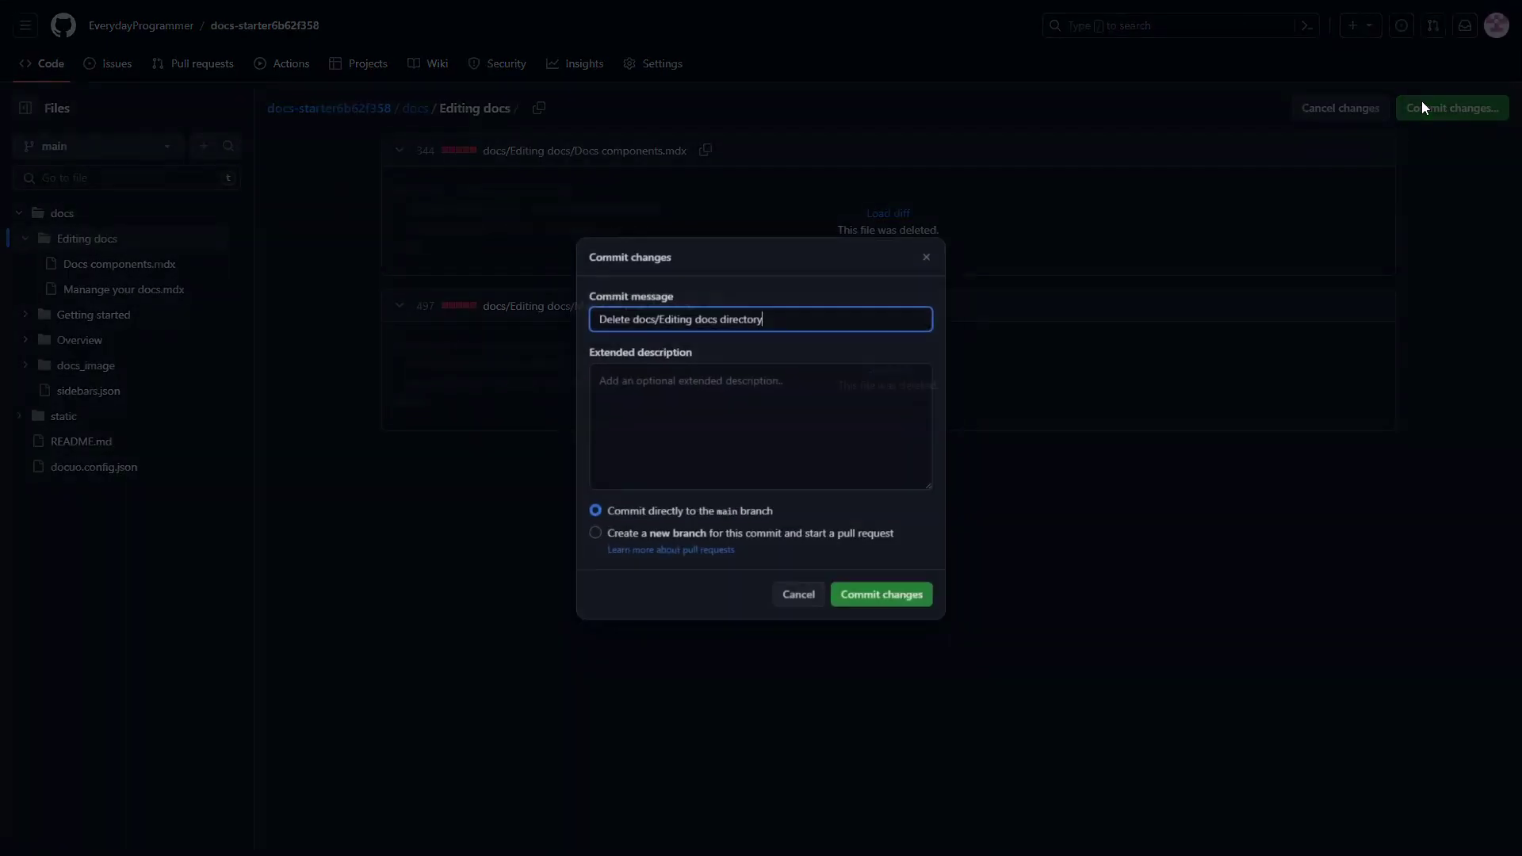
{"action": "left_click", "coordinate": [913, 602]}
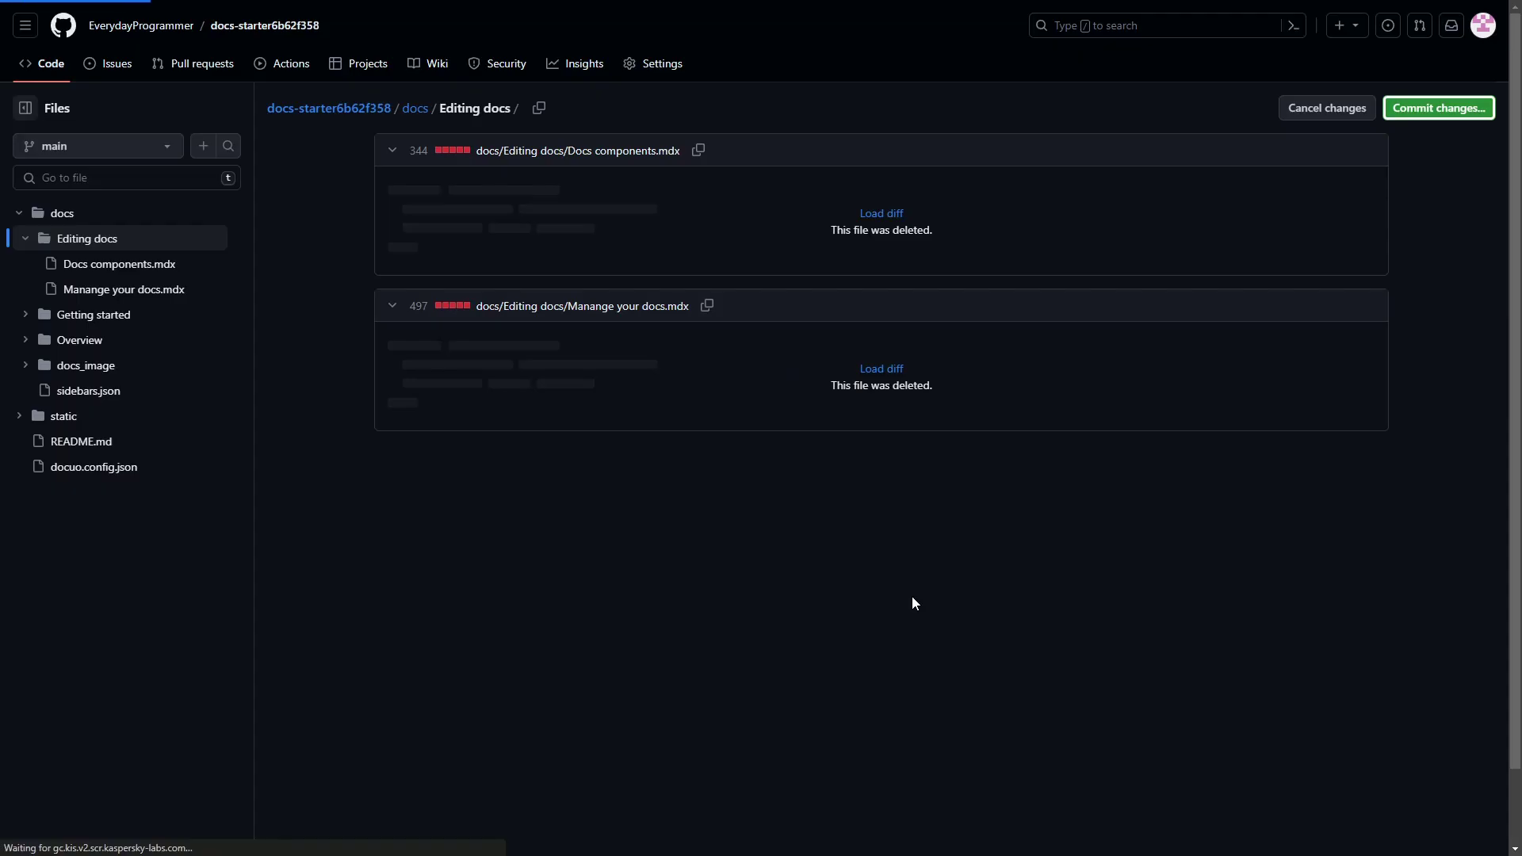
{"action": "left_click", "coordinate": [343, 328]}
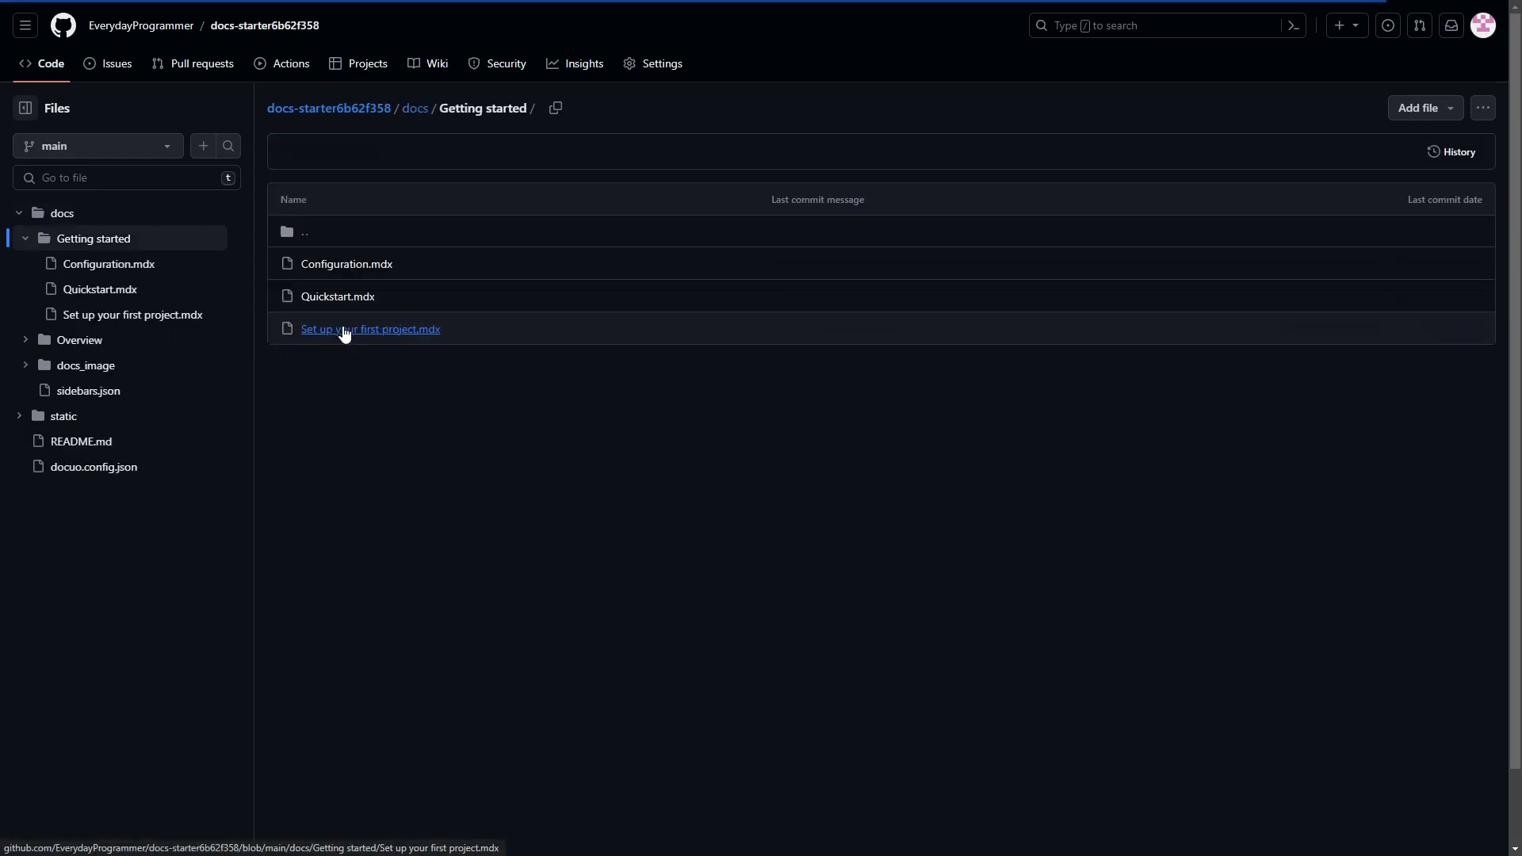
{"action": "left_click", "coordinate": [1483, 108]}
{"action": "left_click", "coordinate": [1387, 208]}
{"action": "left_click", "coordinate": [1451, 108]}
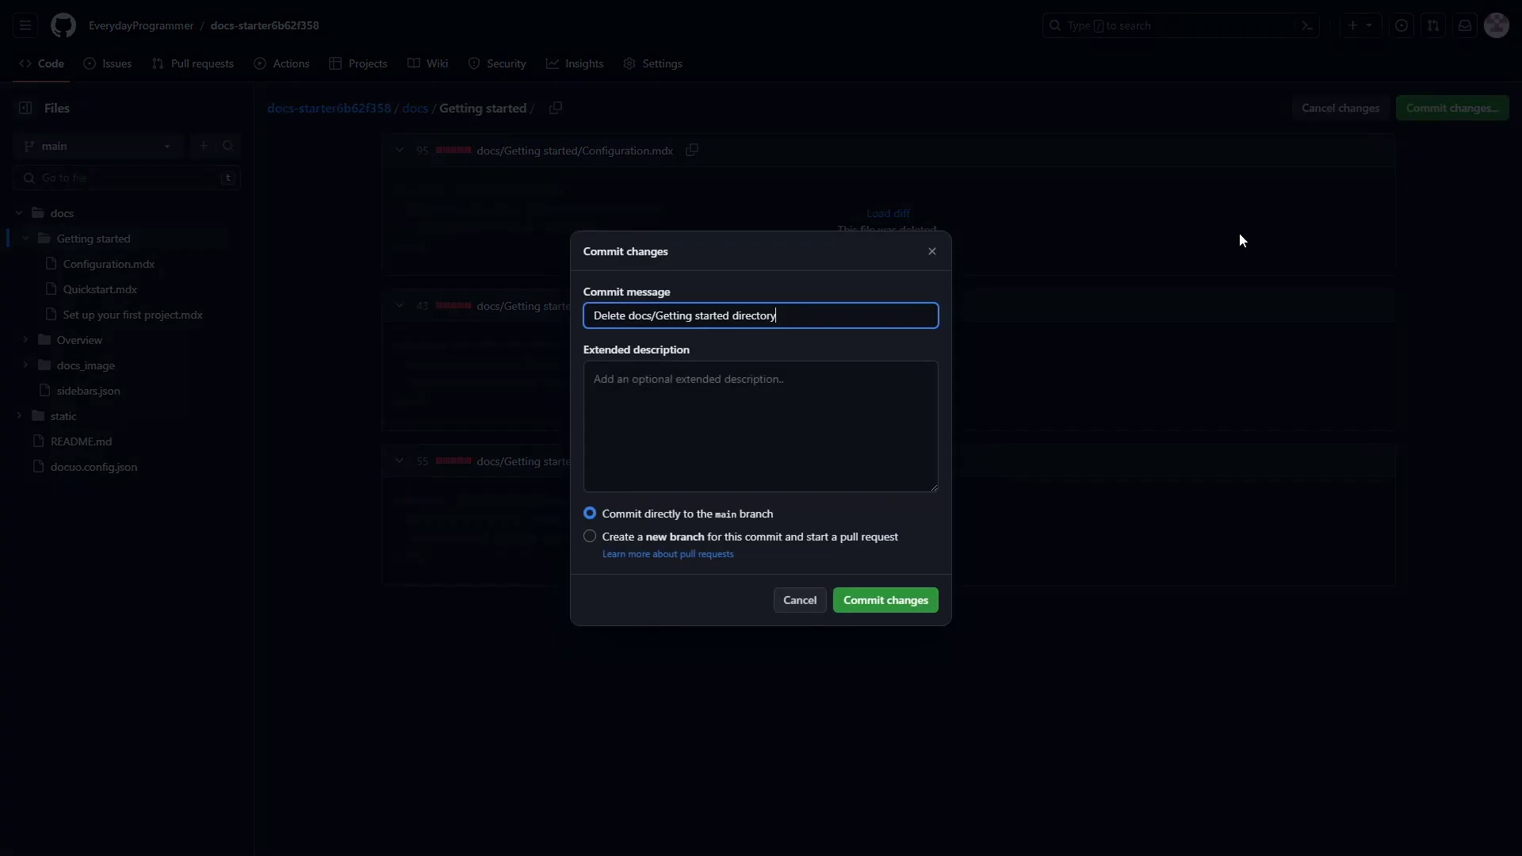
{"action": "left_click", "coordinate": [910, 599]}
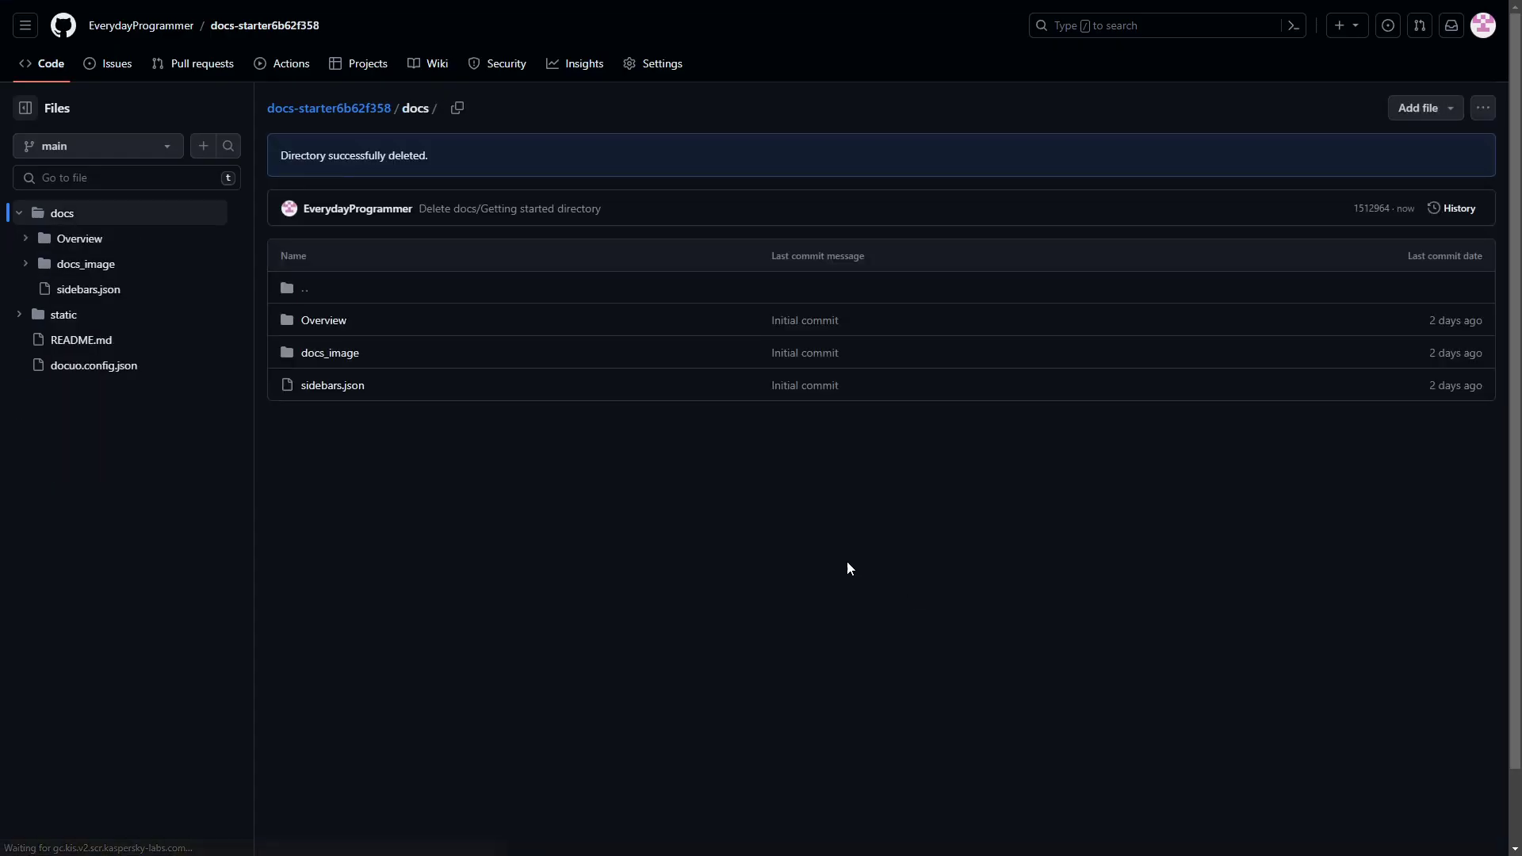
Step: Delete and commit the Overview and docs_image folders, leaving only sidebars.json
{"action": "left_click", "coordinate": [317, 325]}
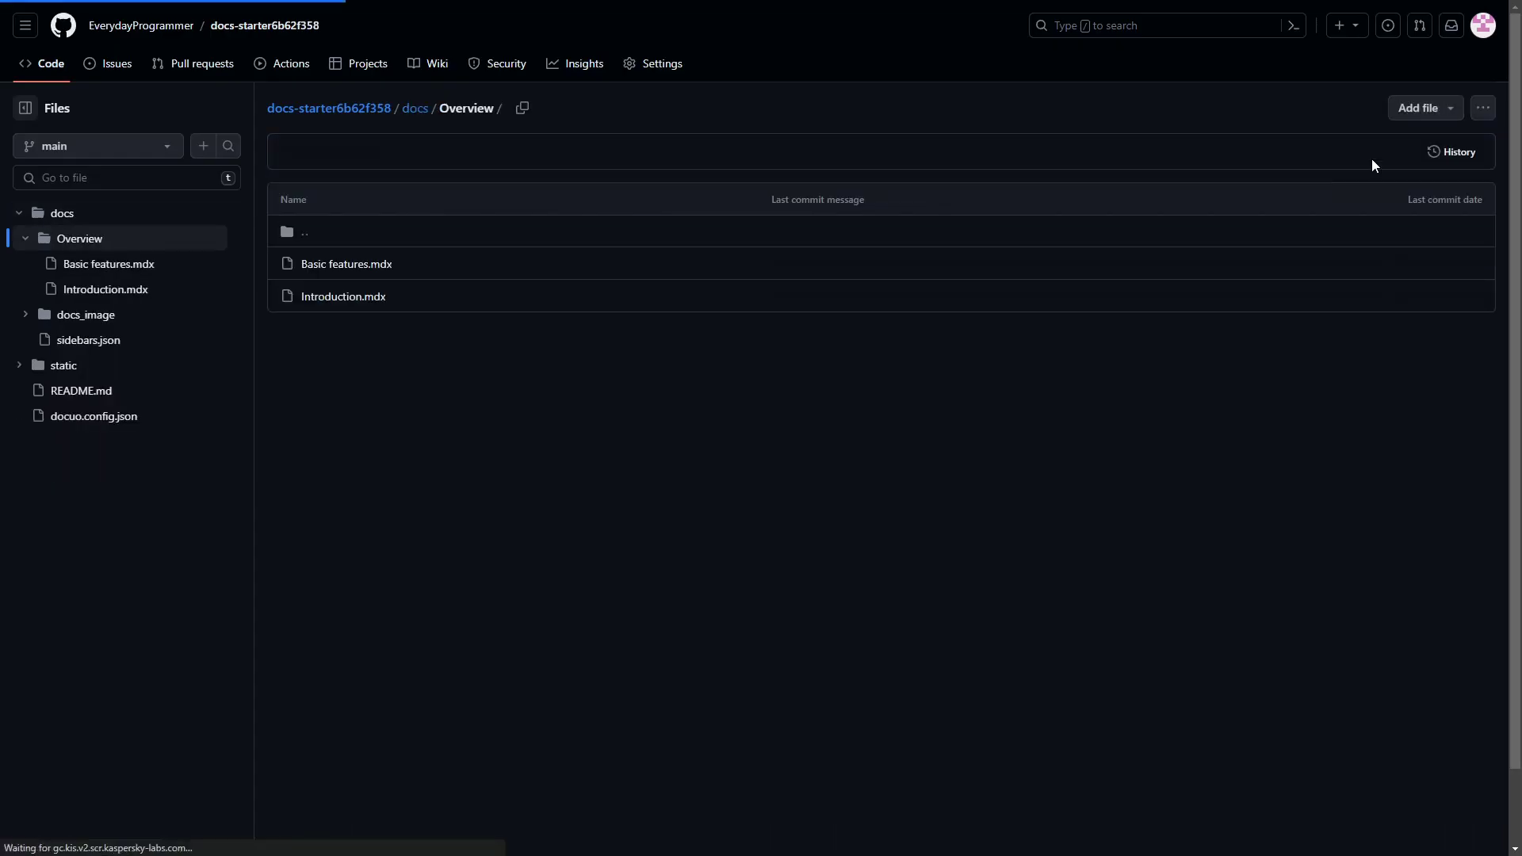
{"action": "left_click", "coordinate": [1482, 108]}
{"action": "left_click", "coordinate": [1420, 214]}
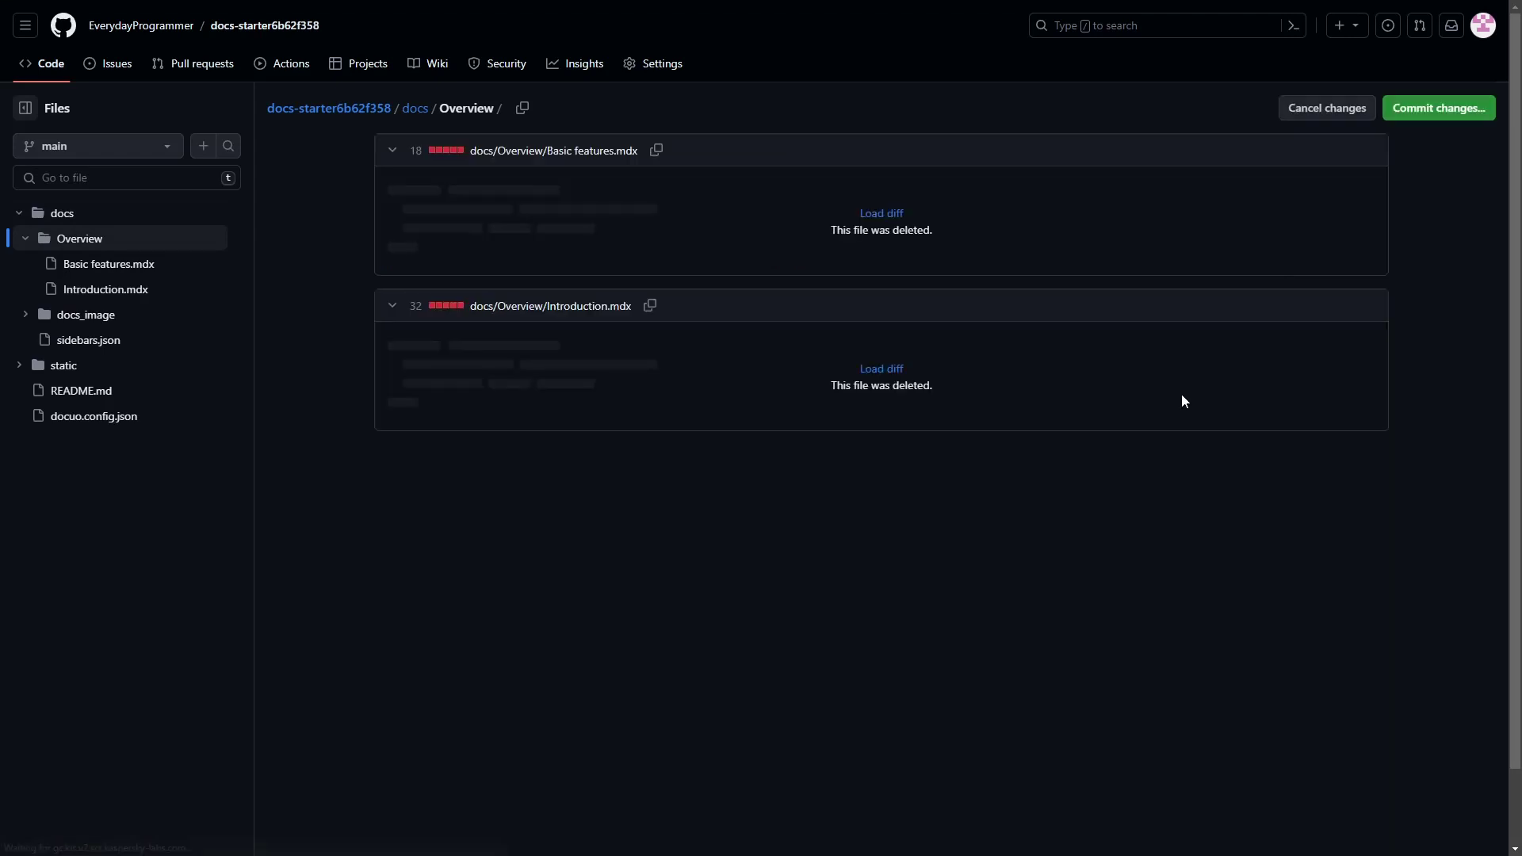
{"action": "left_click", "coordinate": [1432, 113]}
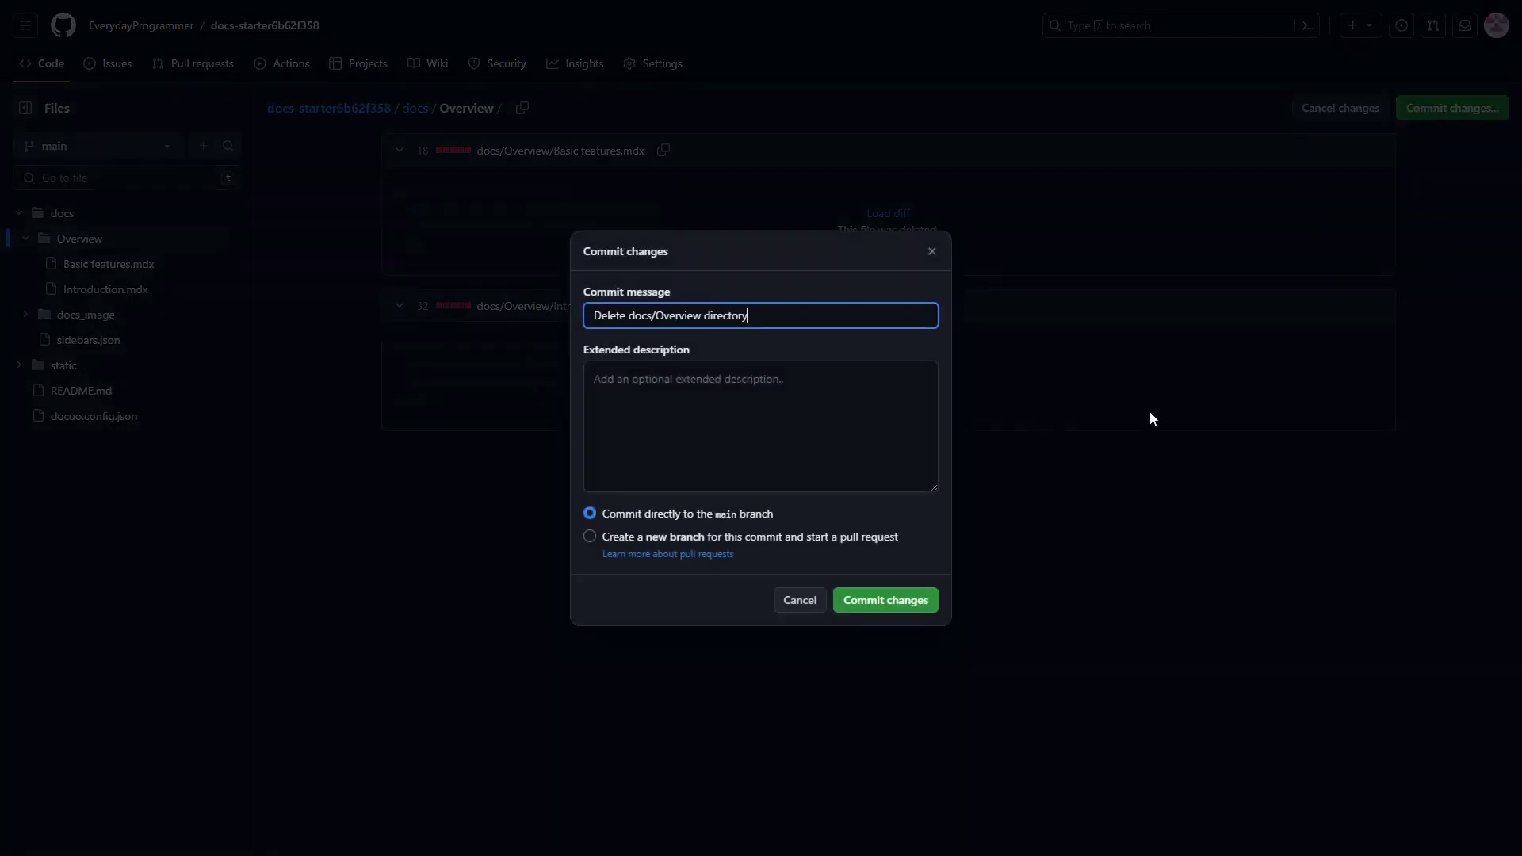
{"action": "left_click", "coordinate": [923, 593]}
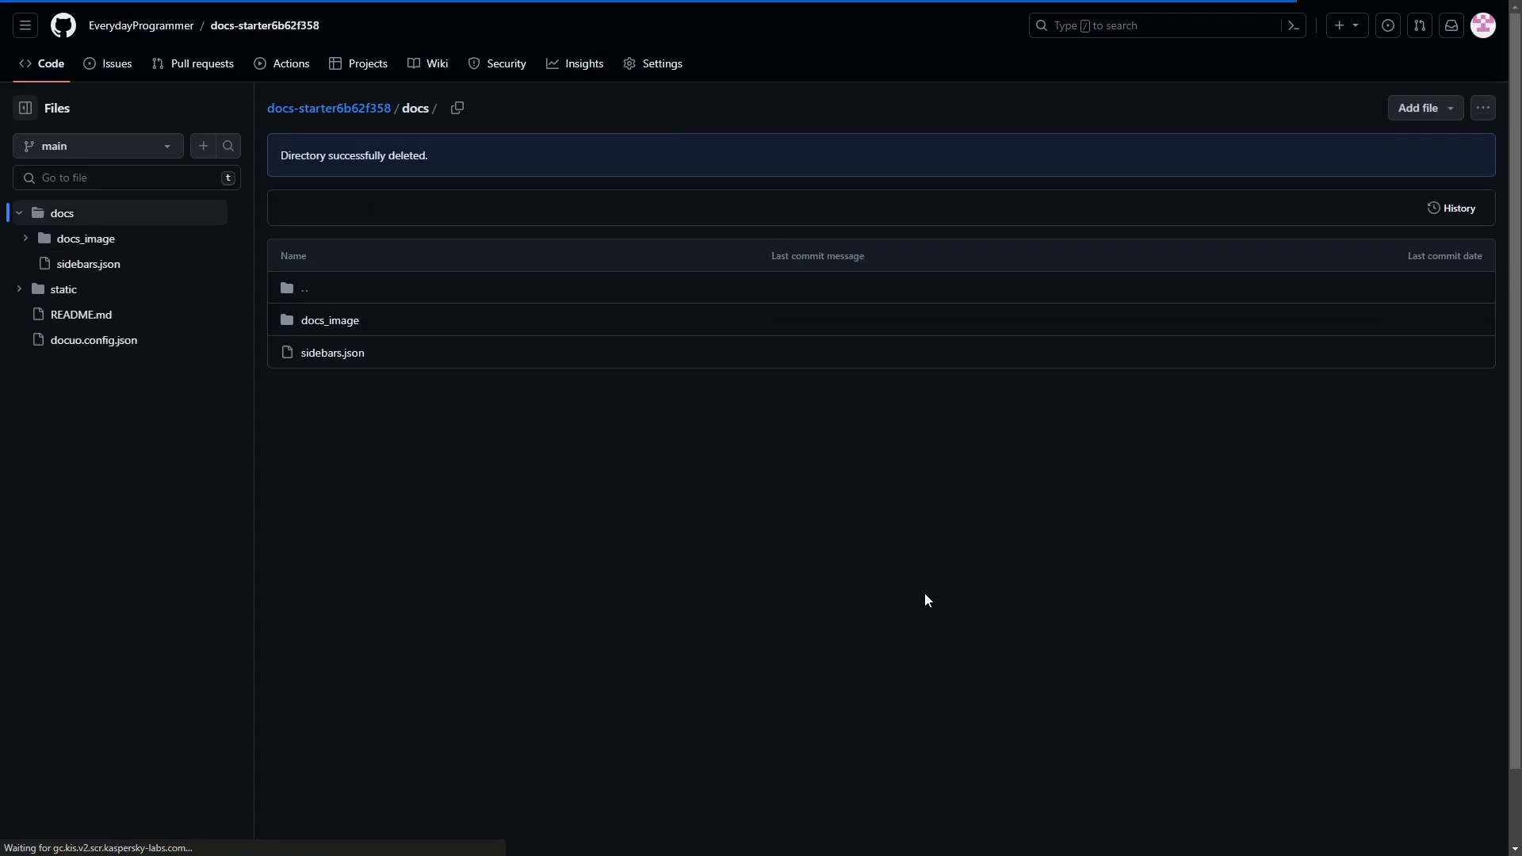
{"action": "left_click", "coordinate": [331, 322]}
{"action": "scroll", "coordinate": [614, 455], "scroll_direction": "down", "scroll_amount": 1}
{"action": "scroll", "coordinate": [611, 451], "scroll_direction": "down", "scroll_amount": 1}
{"action": "scroll", "coordinate": [612, 450], "scroll_direction": "up", "scroll_amount": 2}
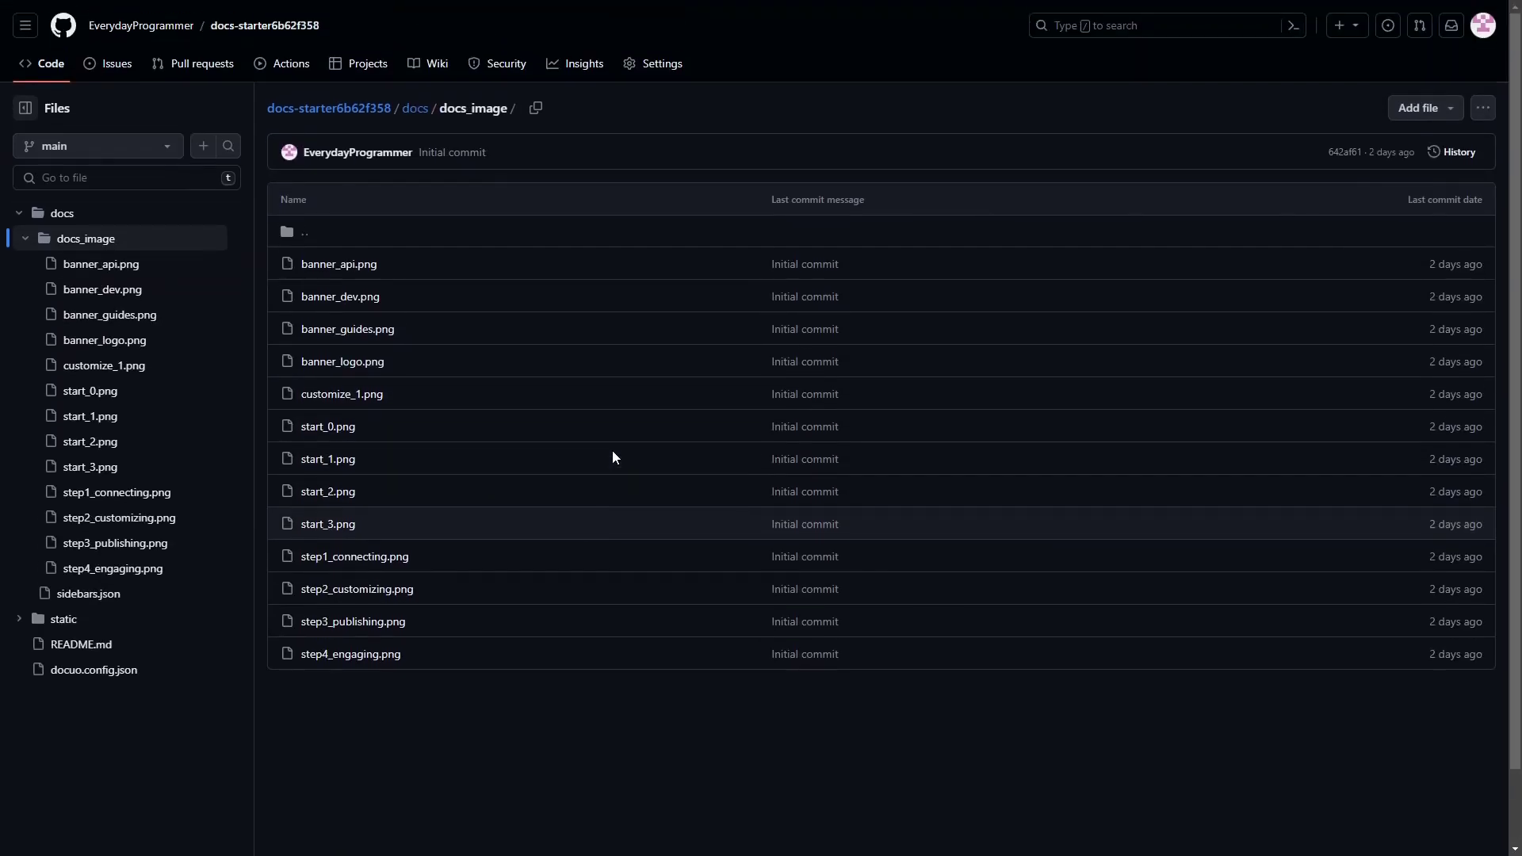
{"action": "left_click", "coordinate": [1483, 108]}
{"action": "left_click", "coordinate": [1352, 208]}
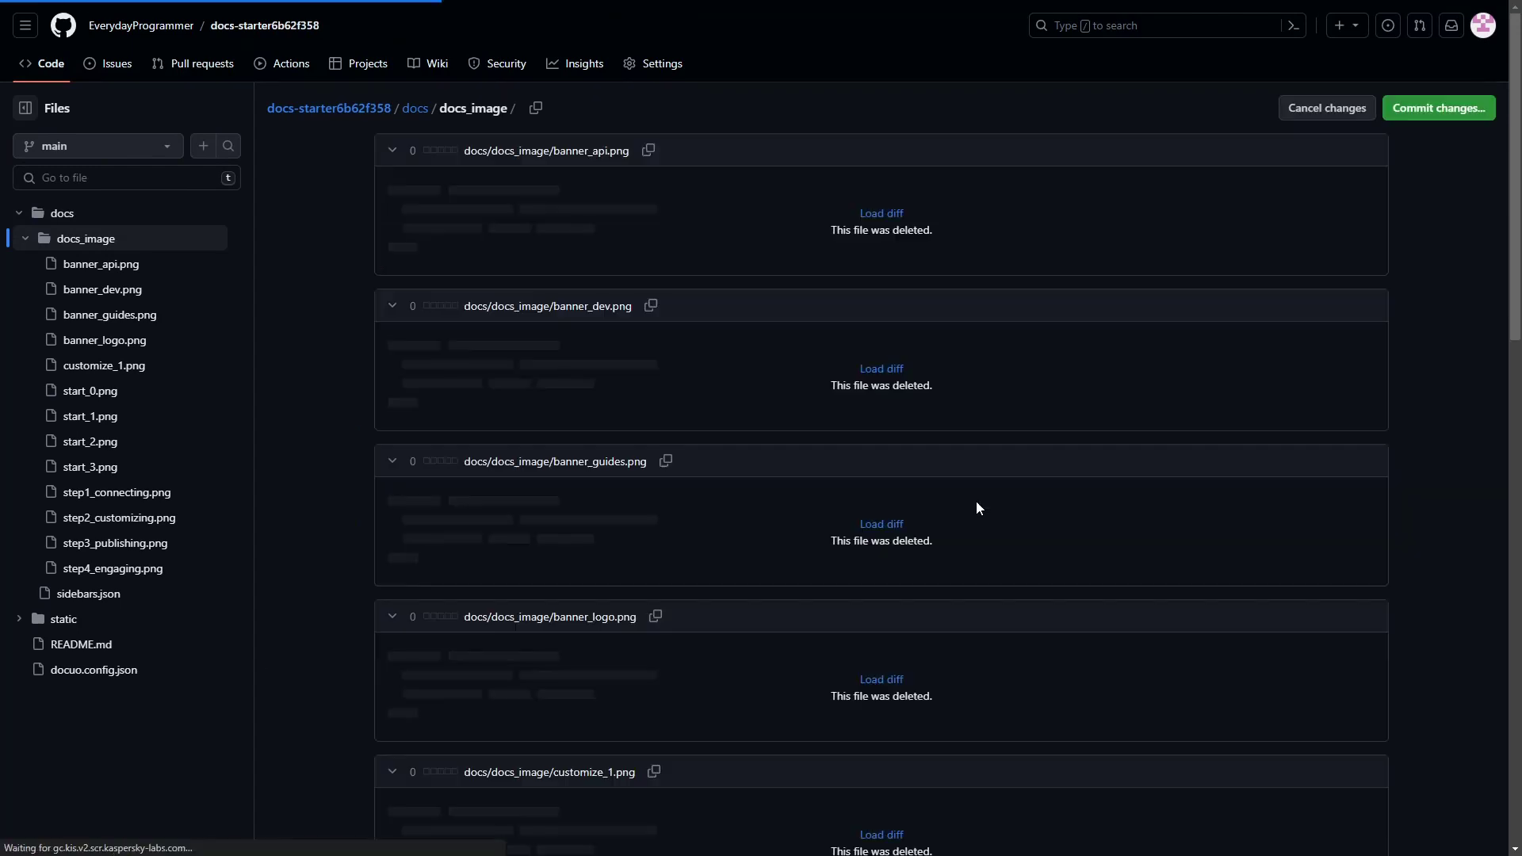
{"action": "left_click", "coordinate": [1477, 112]}
{"action": "left_click", "coordinate": [900, 602]}
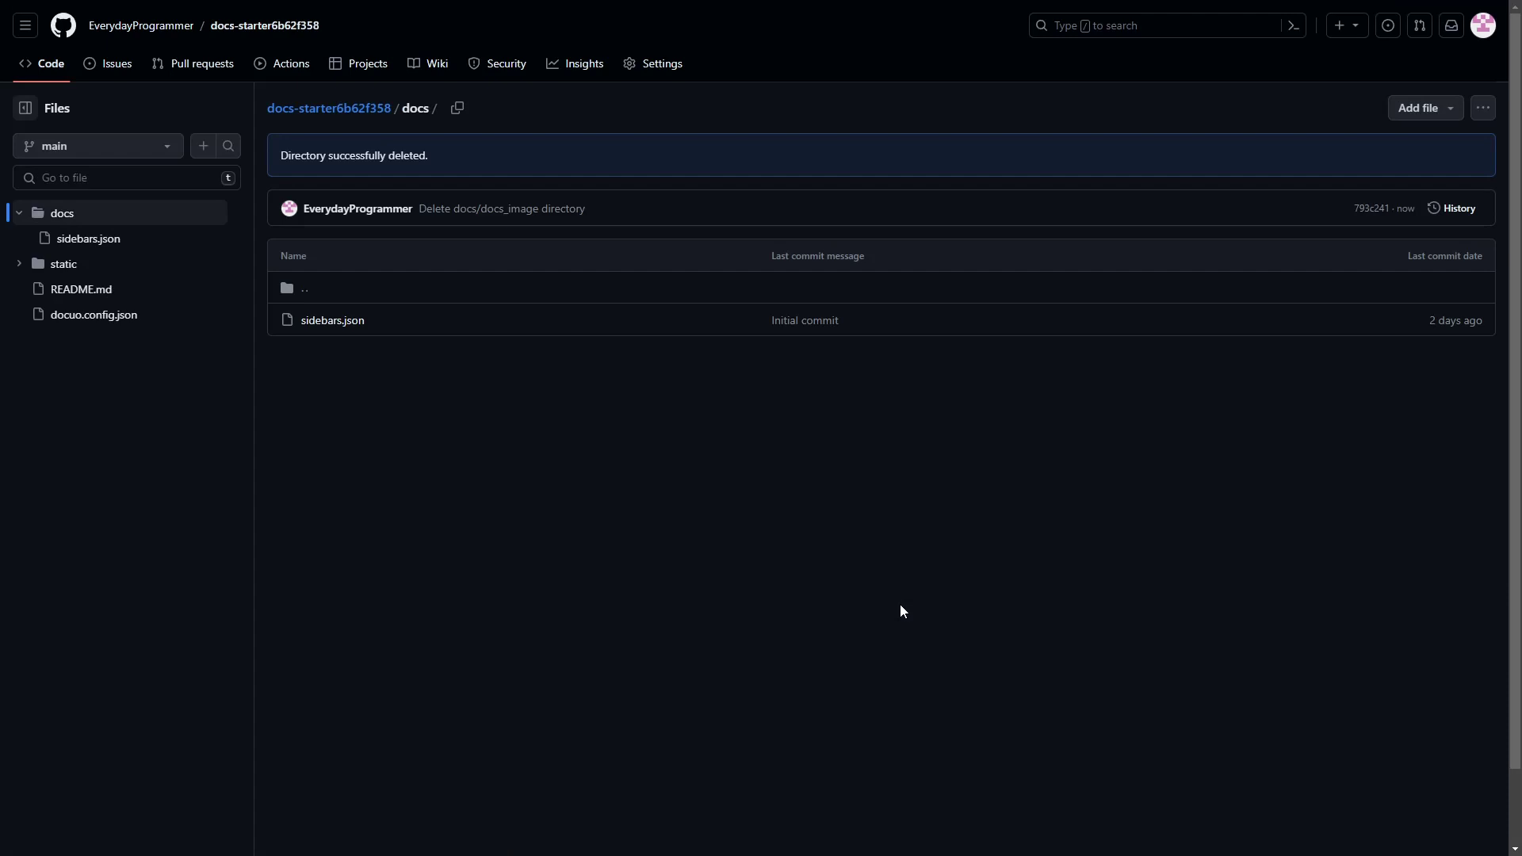
Step: Open sidebars.json in GitHub's file editor
{"action": "left_click", "coordinate": [341, 322]}
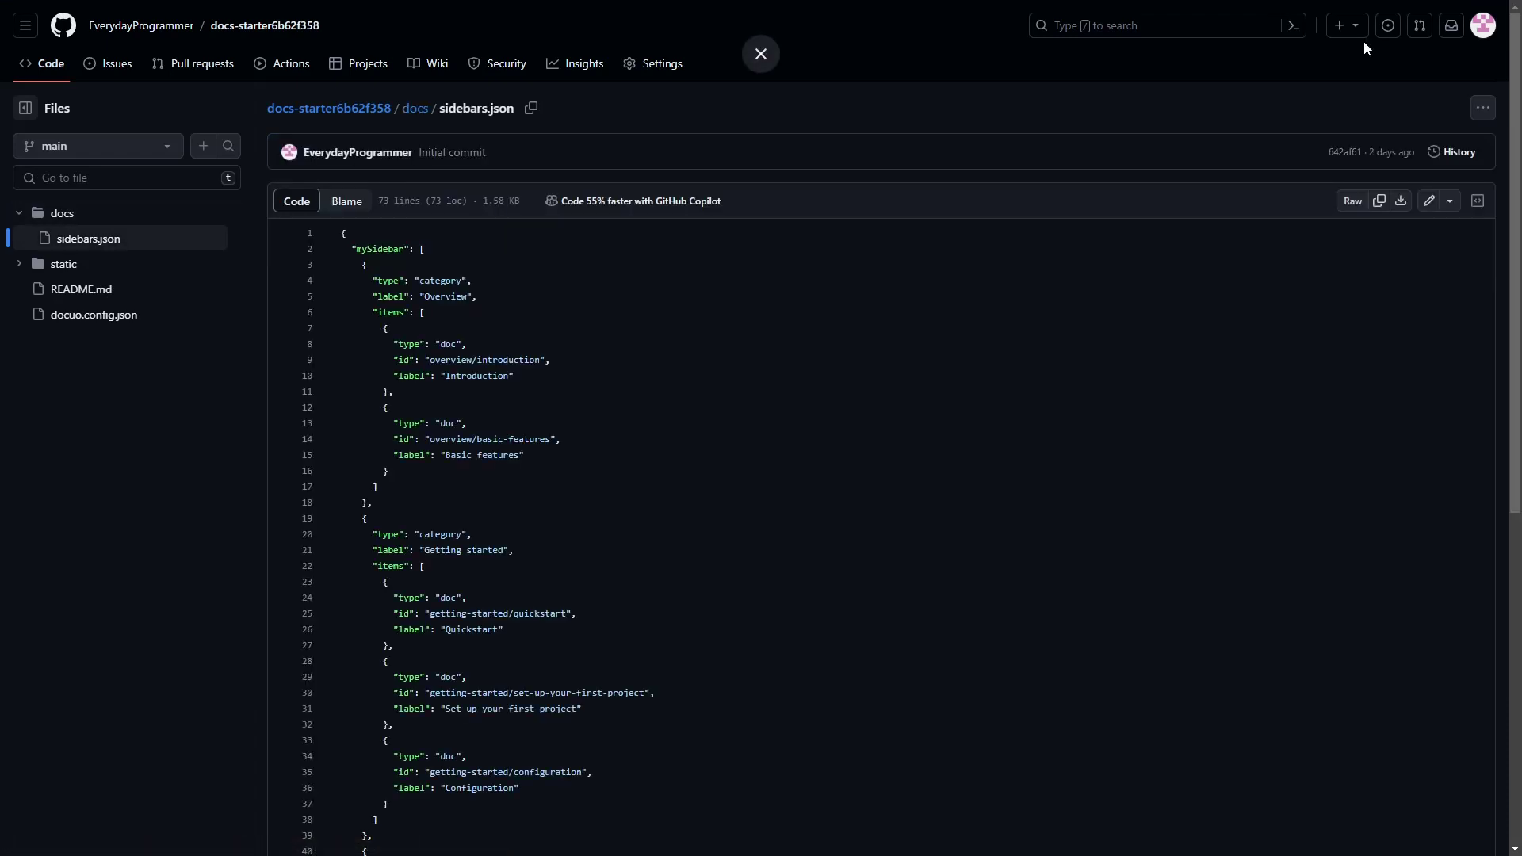
{"action": "left_click", "coordinate": [1428, 202]}
{"action": "scroll", "coordinate": [970, 325], "scroll_direction": "down", "scroll_amount": 5}
{"action": "scroll", "coordinate": [446, 572], "scroll_direction": "up", "scroll_amount": 5}
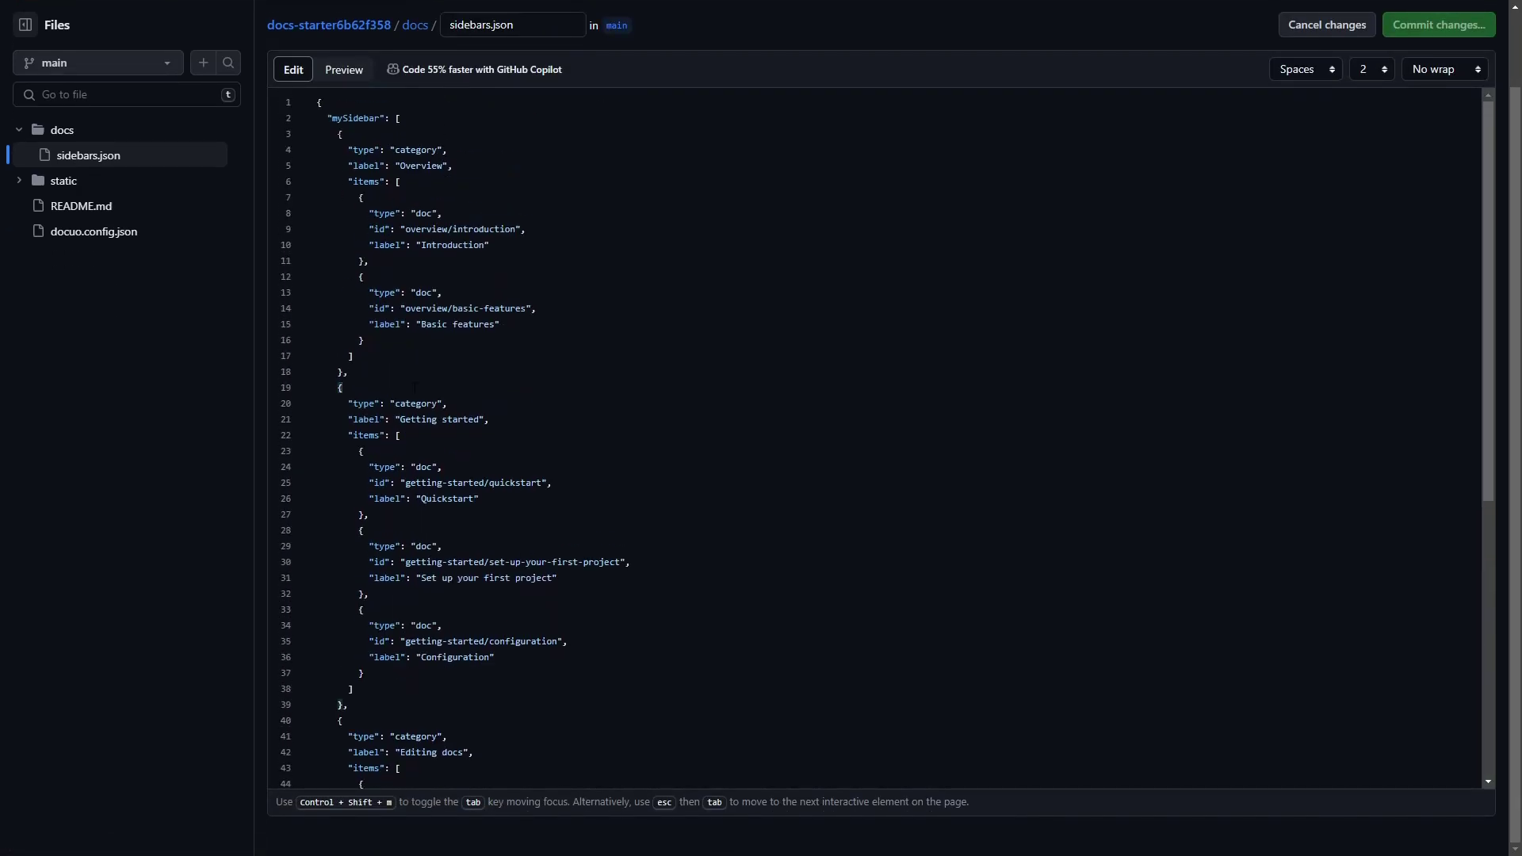
Step: Delete every category after Overview, remove the trailing comma, and switch to ChatGPT
{"action": "key", "text": "shift+Down"}
{"action": "key", "text": "shift+Down"}
{"action": "key", "text": "shift+Down"}
{"action": "key", "text": "shift+Down"}
{"action": "key", "text": "shift+Down"}
{"action": "key", "text": "shift+Down"}
{"action": "key", "text": "shift+Down"}
{"action": "key", "text": "shift+Down"}
{"action": "key", "text": "shift+Down"}
{"action": "key", "text": "shift+Down"}
{"action": "key", "text": "shift+Down"}
{"action": "key", "text": "shift+Down"}
{"action": "key", "text": "shift+Down"}
{"action": "key", "text": "shift+Down"}
{"action": "key", "text": "shift+Down"}
{"action": "key", "text": "shift+Down"}
{"action": "key", "text": "shift+Down"}
{"action": "key", "text": "shift+Down"}
{"action": "key", "text": "shift+Down"}
{"action": "key", "text": "shift+Down"}
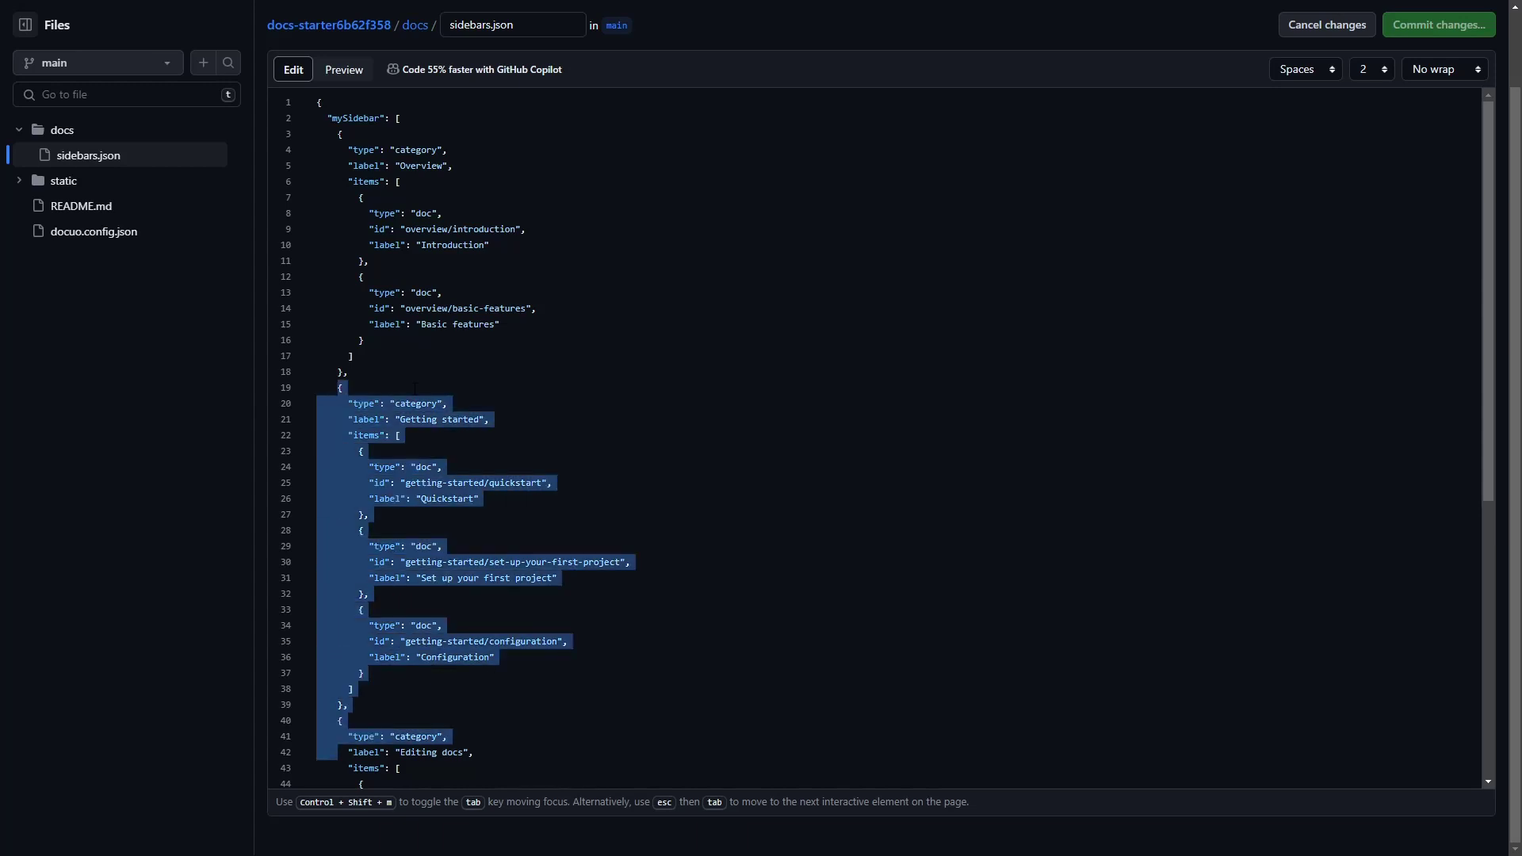
{"action": "key", "text": "shift+Down"}
{"action": "key", "text": "shift+Down"}
{"action": "key", "text": "shift+Down"}
{"action": "key", "text": "shift+Down"}
{"action": "key", "text": "shift+Down"}
{"action": "key", "text": "shift+Down"}
{"action": "key", "text": "shift+Down"}
{"action": "key", "text": "shift+Down"}
{"action": "key", "text": "shift+Down"}
{"action": "key", "text": "shift+Down"}
{"action": "key", "text": "shift+Down"}
{"action": "key", "text": "shift+Down"}
{"action": "key", "text": "shift+Down"}
{"action": "key", "text": "shift+Down"}
{"action": "key", "text": "shift+Down"}
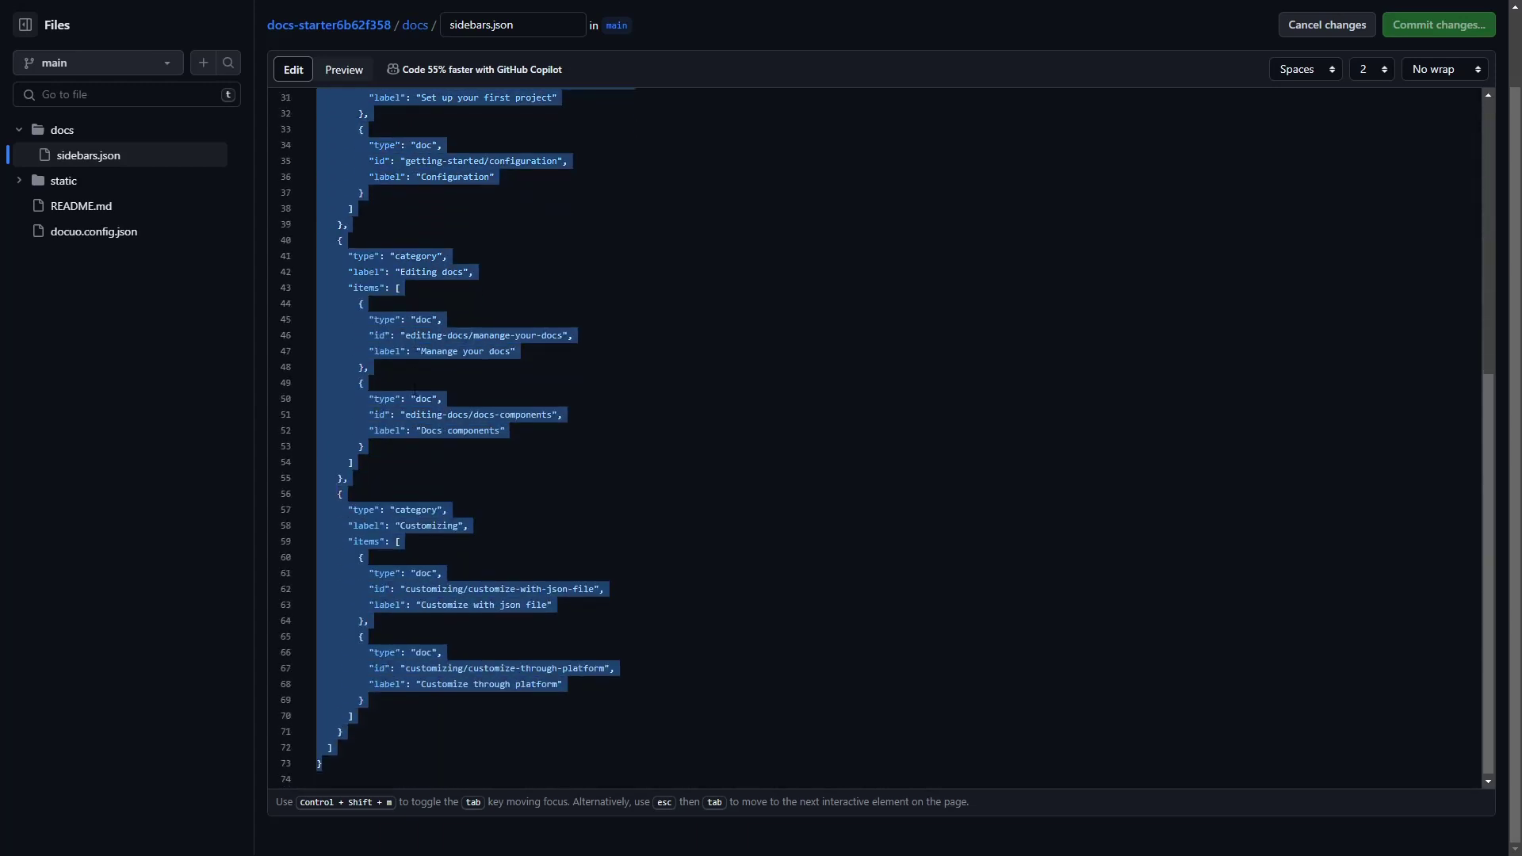
{"action": "key", "text": "shift+Up"}
{"action": "key", "text": "shift+Up"}
{"action": "key", "text": "shift+Up"}
{"action": "key", "text": "shift+Down"}
{"action": "key", "text": "shift+Right"}
{"action": "key", "text": "Delete"}
{"action": "key", "text": "BackSpace"}
{"action": "key", "text": "BackSpace"}
{"action": "scroll", "coordinate": [414, 388], "scroll_direction": "up", "scroll_amount": 1}
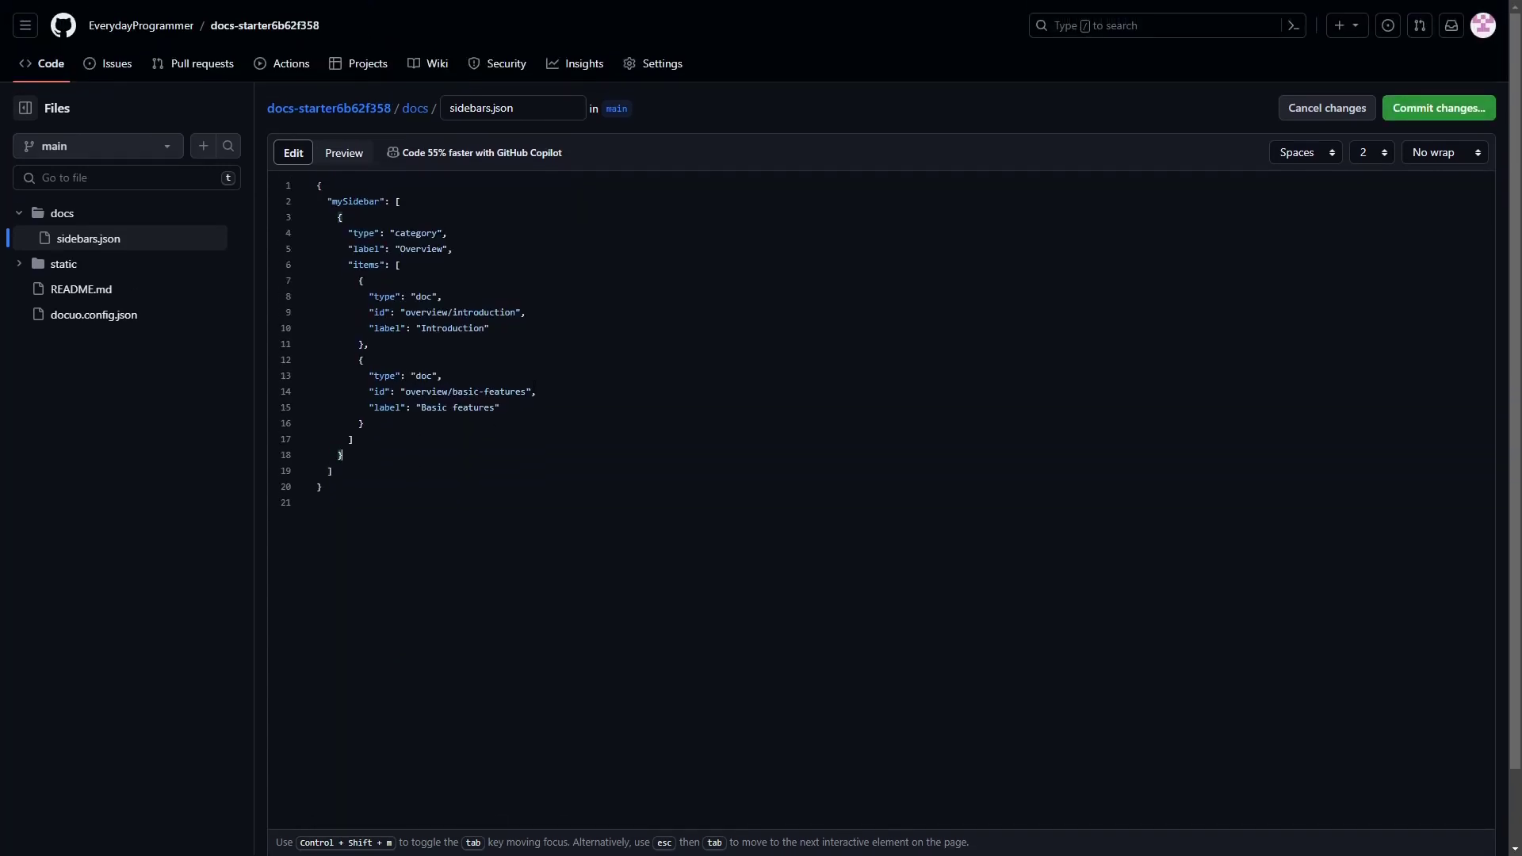
{"action": "key", "text": "ctrl+Tab"}
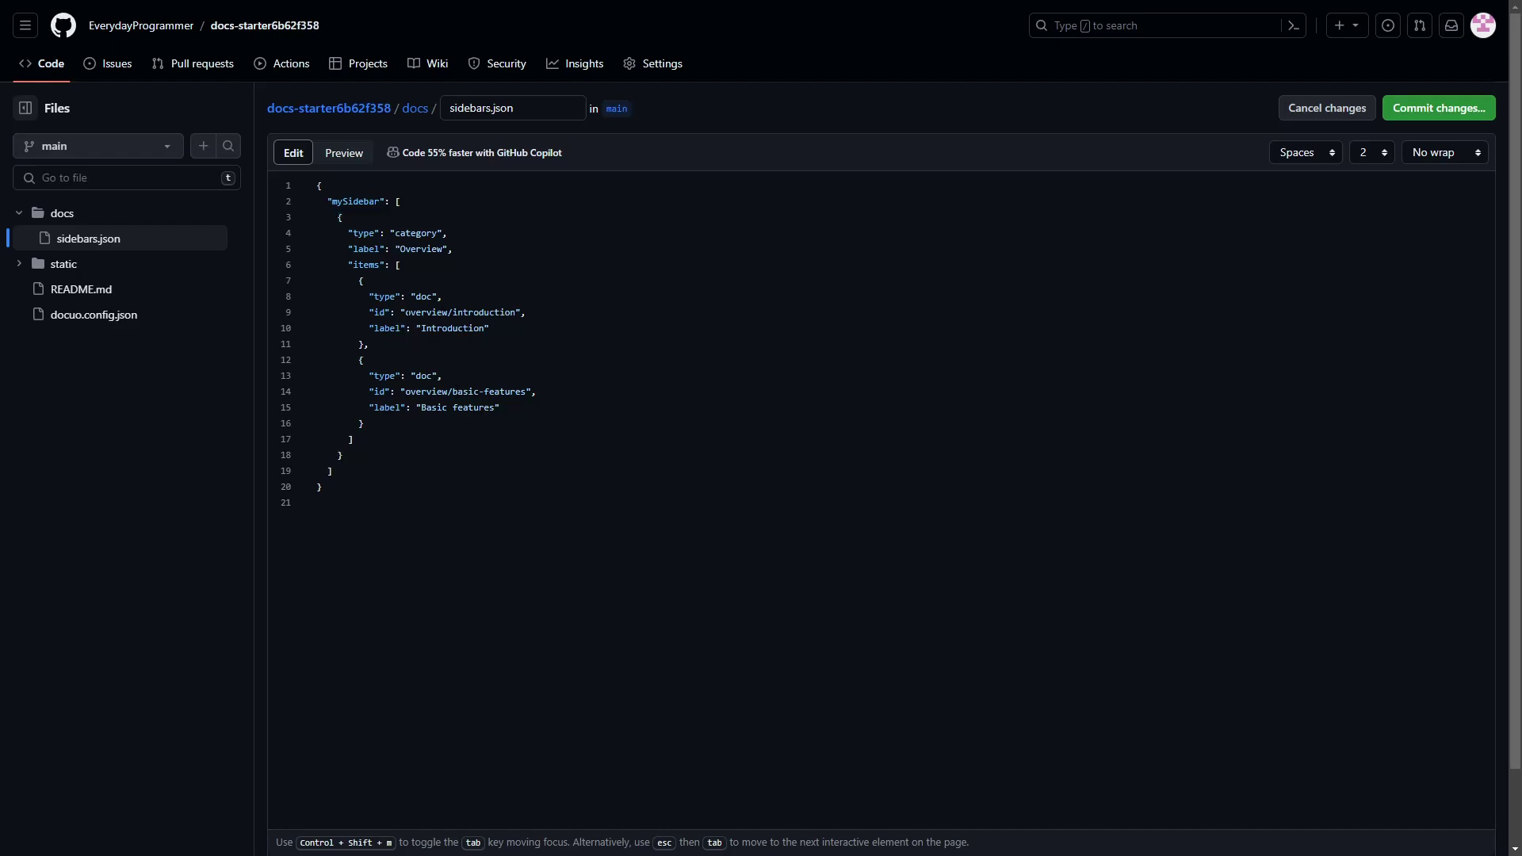
Step: Change the doc ids to documents/introduction and documents/getting-started
{"action": "left_click_drag", "start_coordinate": [405, 312], "coordinate": [447, 312]}
{"action": "type", "text": "documents"}
{"action": "left_click_drag", "start_coordinate": [405, 391], "coordinate": [447, 392]}
{"action": "type", "text": "documents"}
{"action": "key", "text": "ctrl+shift+Right"}
{"action": "key", "text": "ctrl+shift+Right"}
{"action": "key", "text": "ctrl+shift+Right"}
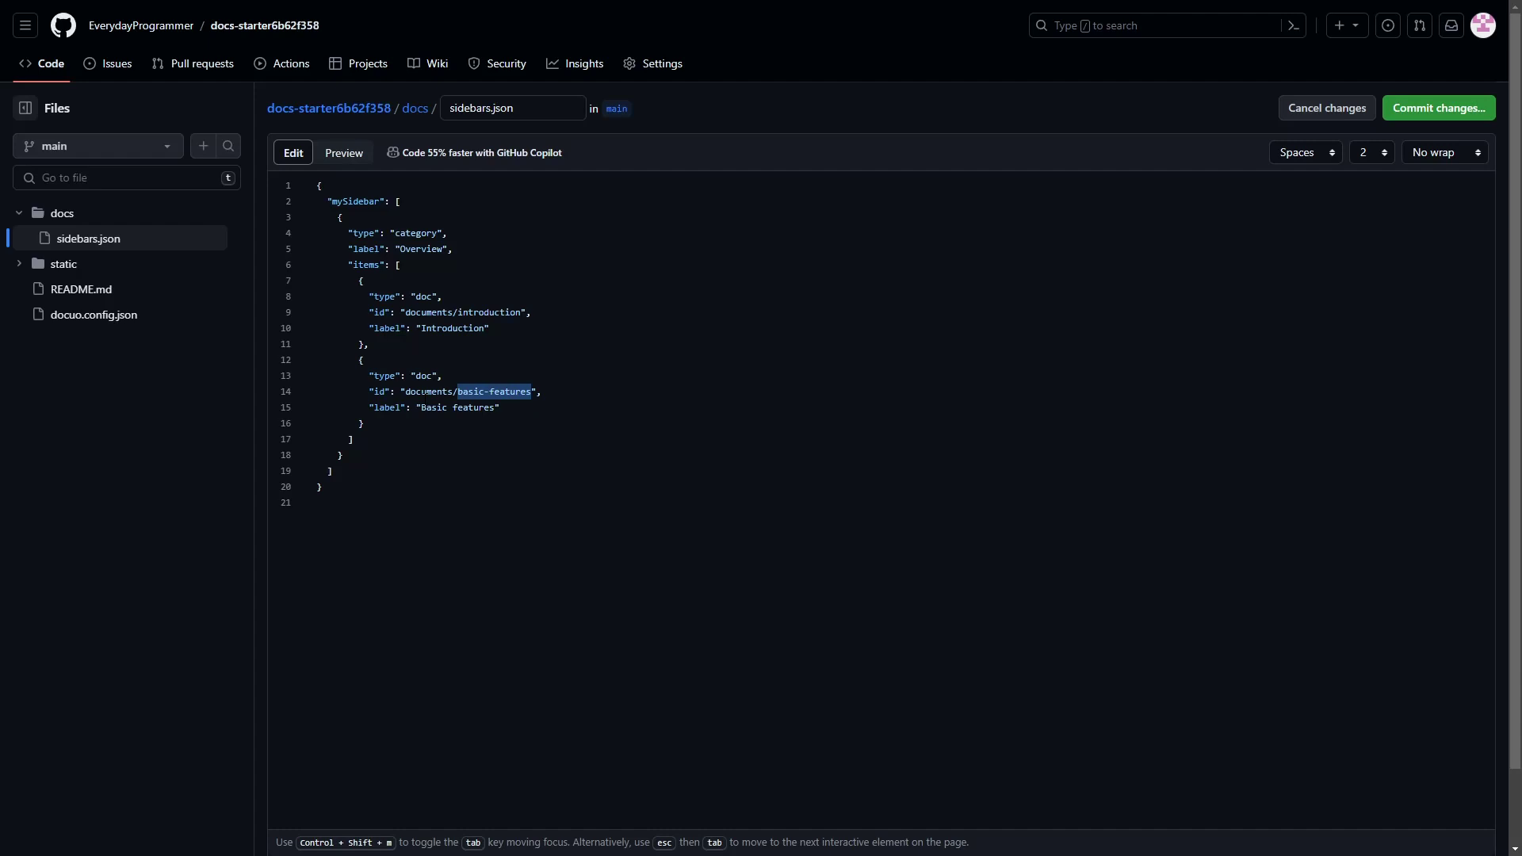
{"action": "type", "text": "getting-started"}
Step: Relabel the second entry 'Getting Started' and select the whole entry block
{"action": "key", "text": "Down"}
{"action": "key", "text": "Left"}
{"action": "key", "text": "shift+Left"}
{"action": "key", "text": "shift+Left"}
{"action": "key", "text": "shift+Left"}
{"action": "key", "text": "shift+Left"}
{"action": "key", "text": "shift+Left"}
{"action": "key", "text": "shift+Left"}
{"action": "key", "text": "shift+Left"}
{"action": "key", "text": "shift+Left"}
{"action": "key", "text": "shift+Left"}
{"action": "key", "text": "shift+Left"}
{"action": "key", "text": "shift+Left"}
{"action": "key", "text": "shift+Left"}
{"action": "key", "text": "shift+Left"}
{"action": "key", "text": "shift+Left"}
{"action": "type", "text": "Getting Star"}
{"action": "key", "text": "Down"}
{"action": "key", "text": "shift+Up"}
{"action": "key", "text": "shift+Up"}
{"action": "key", "text": "shift+Up"}
{"action": "key", "text": "shift+Up"}
{"action": "key", "text": "ctrl+c"}
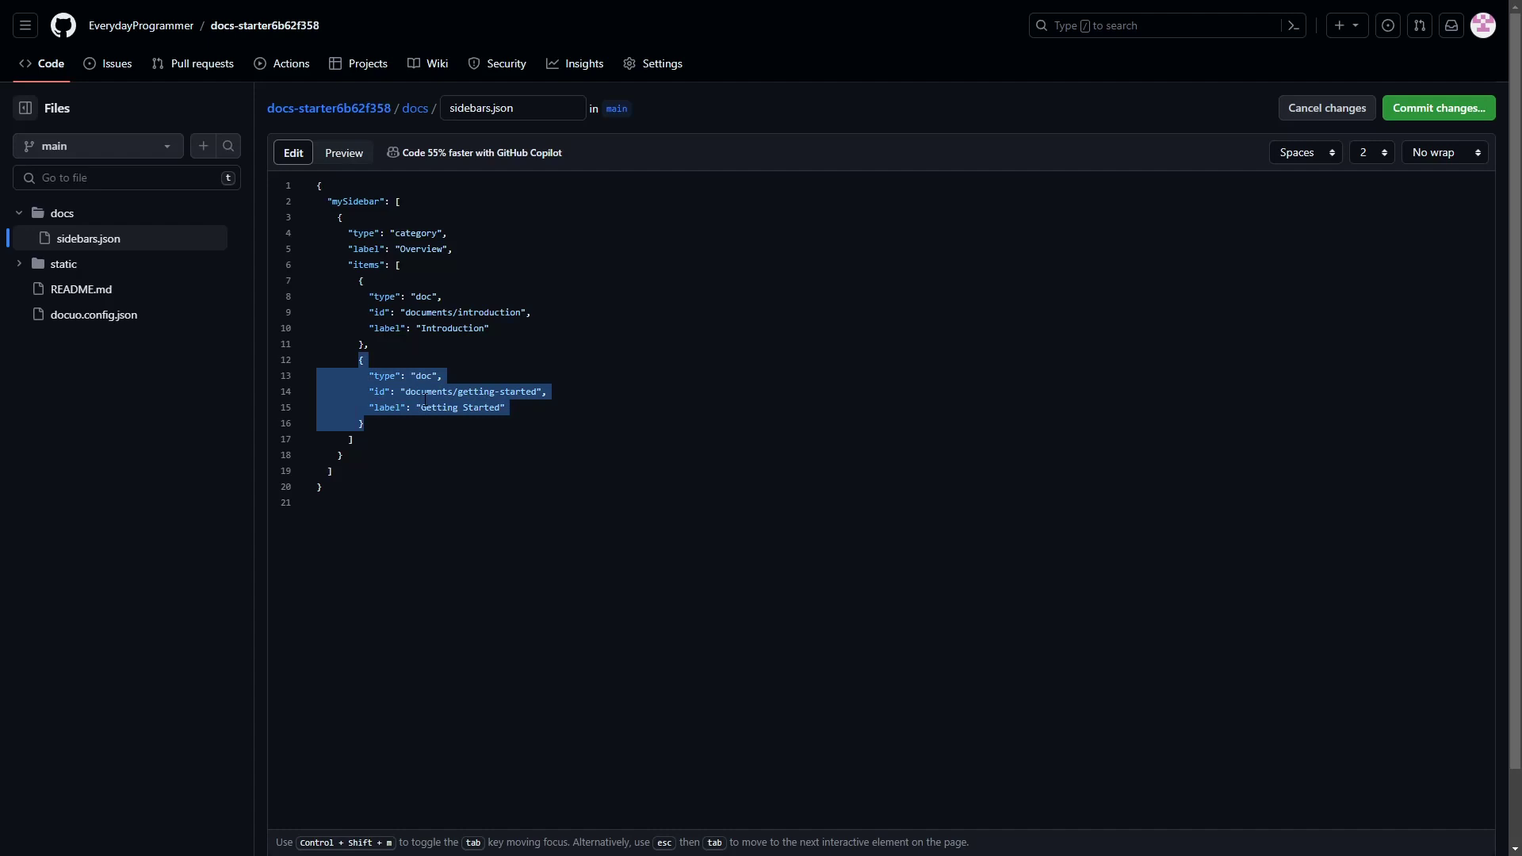
{"action": "key", "text": "Right"}
Step: Add an 'Interface Overview' entry with id documents/interface-overview
{"action": "type", "text": ","}
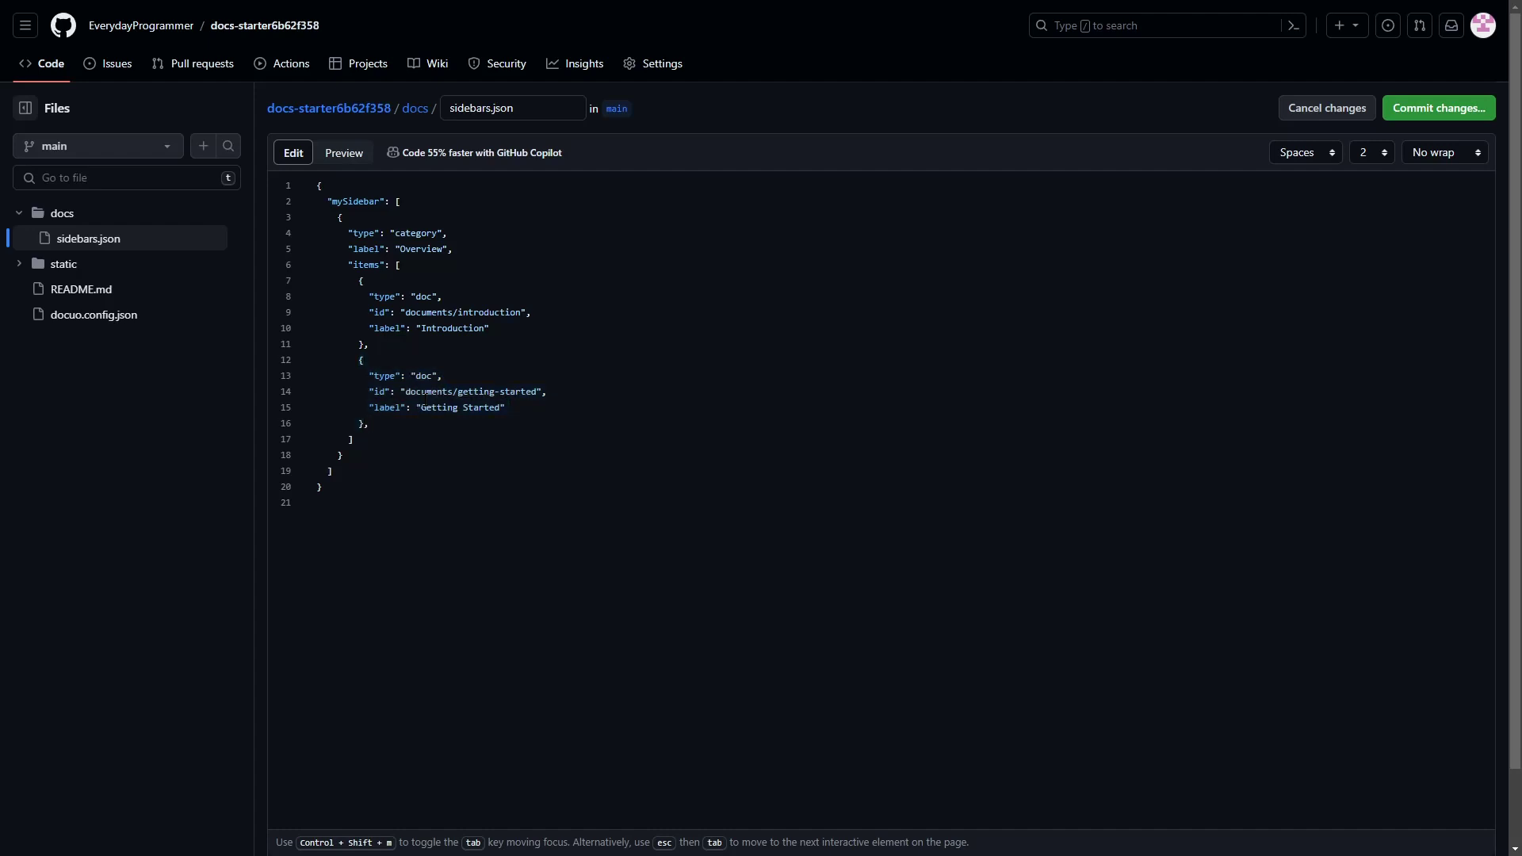
{"action": "key", "text": "ctrl+v"}
{"action": "key", "text": "Up"}
{"action": "key", "text": "BackSpace"}
{"action": "key", "text": "BackSpace"}
{"action": "key", "text": "BackSpace"}
{"action": "key", "text": "BackSpace"}
{"action": "key", "text": "BackSpace"}
{"action": "key", "text": "BackSpace"}
{"action": "key", "text": "BackSpace"}
{"action": "key", "text": "BackSpace"}
{"action": "key", "text": "BackSpace"}
{"action": "key", "text": "BackSpace"}
{"action": "key", "text": "BackSpace"}
{"action": "key", "text": "BackSpace"}
{"action": "key", "text": "BackSpace"}
{"action": "key", "text": "BackSpace"}
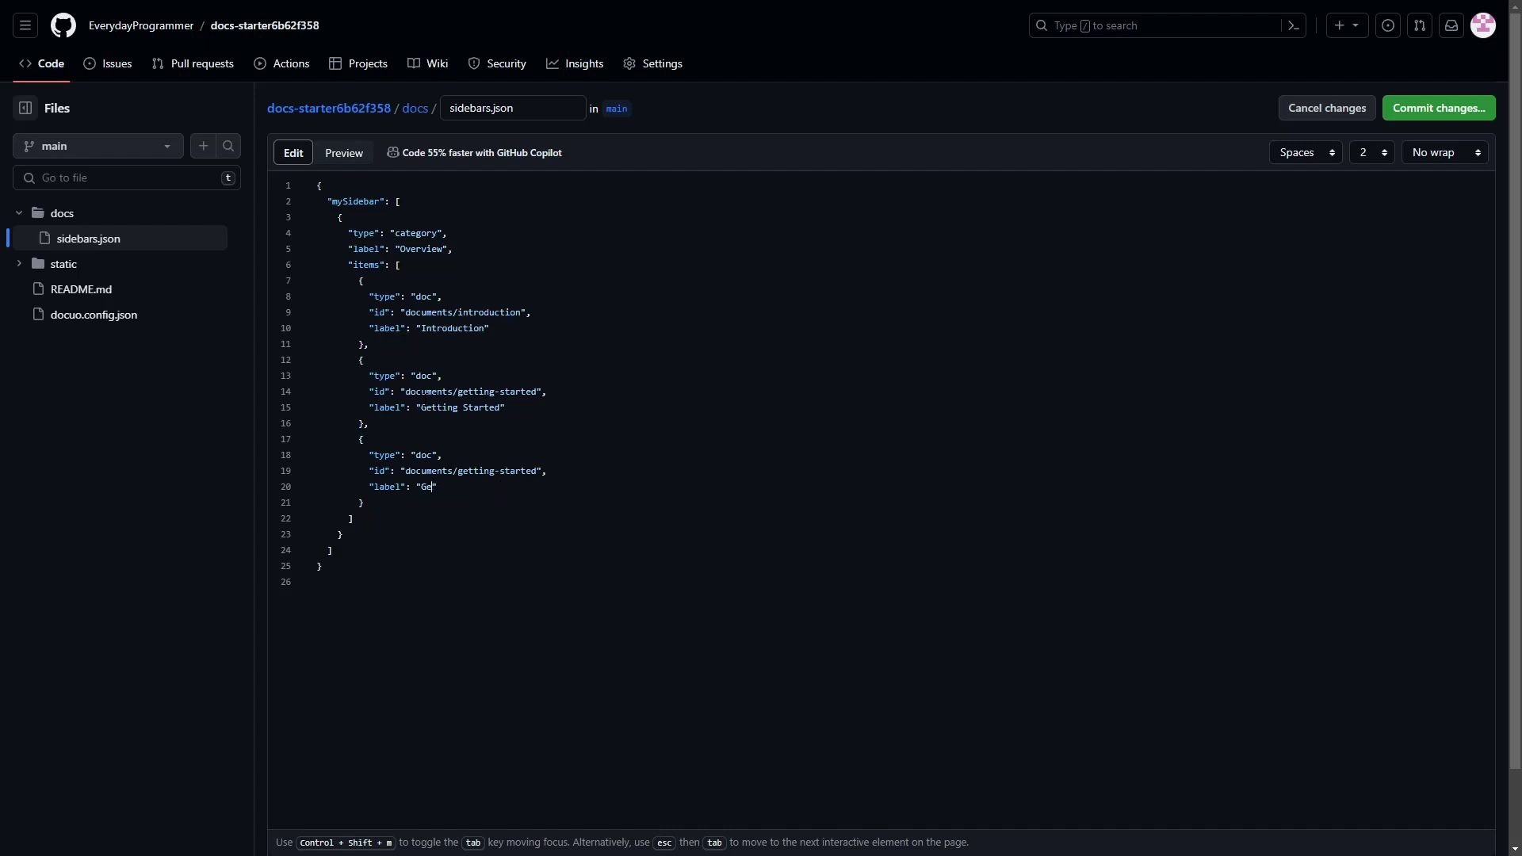
{"action": "type", "text": "Interface Overview"}
{"action": "key", "text": "Left"}
{"action": "key", "text": "Left"}
{"action": "key", "text": "BackSpace"}
{"action": "key", "text": "BackSpace"}
{"action": "key", "text": "BackSpace"}
{"action": "key", "text": "BackSpace"}
{"action": "key", "text": "BackSpace"}
{"action": "key", "text": "BackSpace"}
{"action": "key", "text": "BackSpace"}
{"action": "key", "text": "BackSpace"}
{"action": "key", "text": "BackSpace"}
{"action": "key", "text": "BackSpace"}
{"action": "key", "text": "BackSpace"}
{"action": "key", "text": "BackSpace"}
{"action": "key", "text": "BackSpace"}
{"action": "key", "text": "BackSpace"}
{"action": "key", "text": "BackSpace"}
{"action": "type", "text": "interface-overview"}
Step: Add a 'Key Features' entry with id documents/key-features
{"action": "left_click", "coordinate": [363, 503]}
{"action": "type", "text": ",         {           \"type\": \"doc\",           \"id\": \"documents/getting-started\",           \"label\": \"Getting Started\"         }"}
{"action": "left_click", "coordinate": [363, 565]}
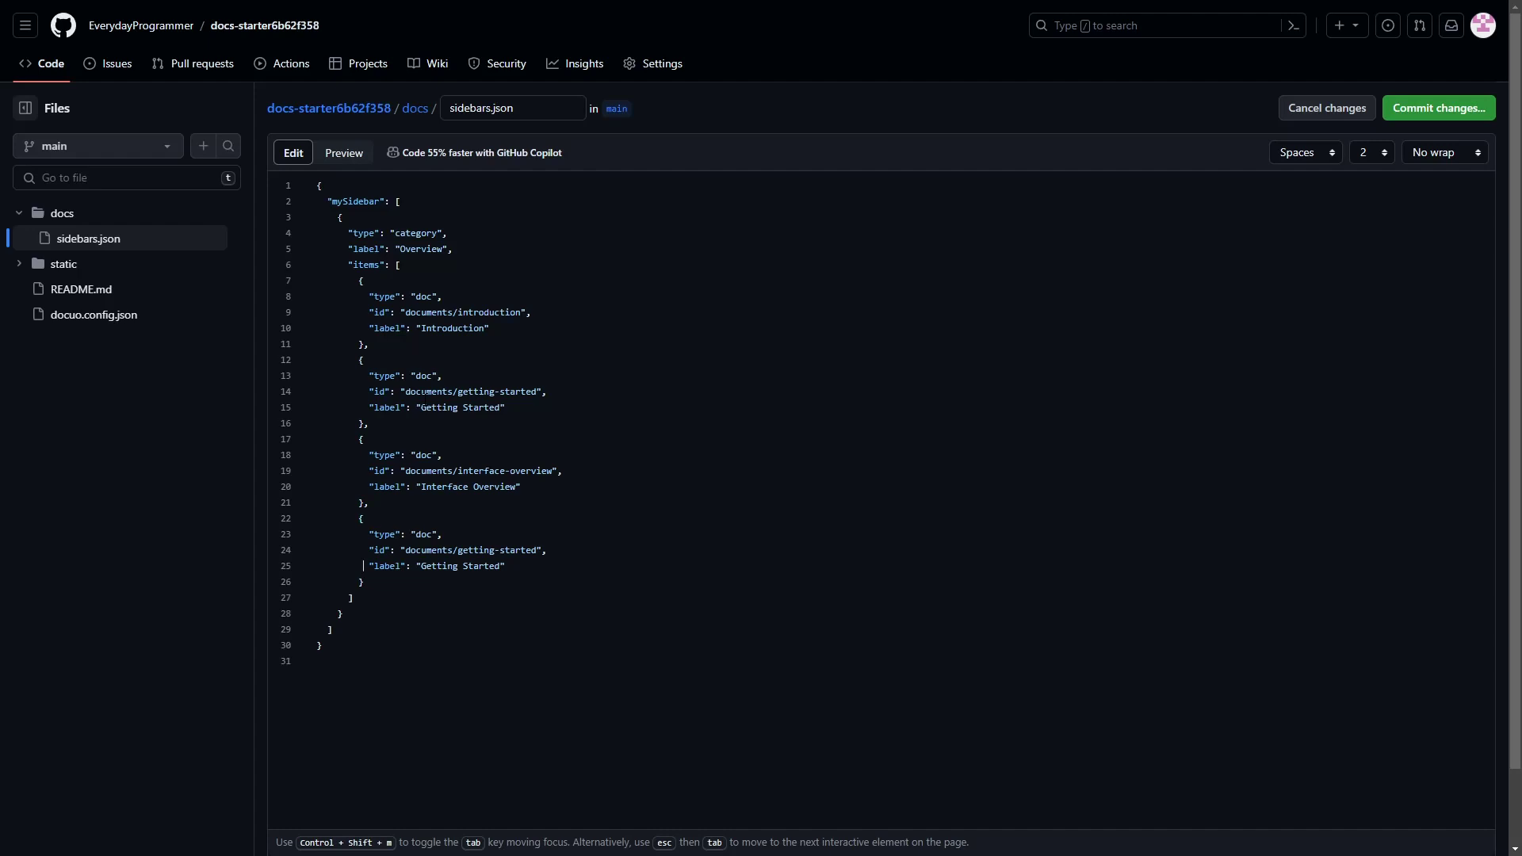
{"action": "key", "text": "BackSpace"}
{"action": "key", "text": "BackSpace"}
{"action": "key", "text": "BackSpace"}
{"action": "key", "text": "BackSpace"}
{"action": "key", "text": "BackSpace"}
{"action": "key", "text": "BackSpace"}
{"action": "key", "text": "BackSpace"}
{"action": "key", "text": "BackSpace"}
{"action": "key", "text": "BackSpace"}
{"action": "key", "text": "BackSpace"}
{"action": "key", "text": "BackSpace"}
{"action": "key", "text": "BackSpace"}
{"action": "key", "text": "BackSpace"}
{"action": "key", "text": "BackSpace"}
{"action": "key", "text": "BackSpace"}
{"action": "type", "text": "Key Features"}
{"action": "key", "text": "Left"}
{"action": "key", "text": "BackSpace"}
{"action": "type", "text": "\""}
{"action": "key", "text": "BackSpace"}
{"action": "key", "text": "BackSpace"}
{"action": "key", "text": "BackSpace"}
{"action": "key", "text": "BackSpace"}
{"action": "key", "text": "BackSpace"}
{"action": "key", "text": "BackSpace"}
{"action": "key", "text": "BackSpace"}
{"action": "key", "text": "BackSpace"}
{"action": "key", "text": "BackSpace"}
{"action": "key", "text": "BackSpace"}
{"action": "key", "text": "BackSpace"}
{"action": "key", "text": "BackSpace"}
{"action": "key", "text": "BackSpace"}
{"action": "key", "text": "BackSpace"}
{"action": "key", "text": "BackSpace"}
{"action": "type", "text": "key-features"}
Step: Add an 'Advanced Functionality' entry with id documents/advanced-functionality
{"action": "key", "text": "Down"}
{"action": "type", "text": ","}
{"action": "key", "text": "ctrl+v"}
{"action": "left_click", "coordinate": [505, 645]}
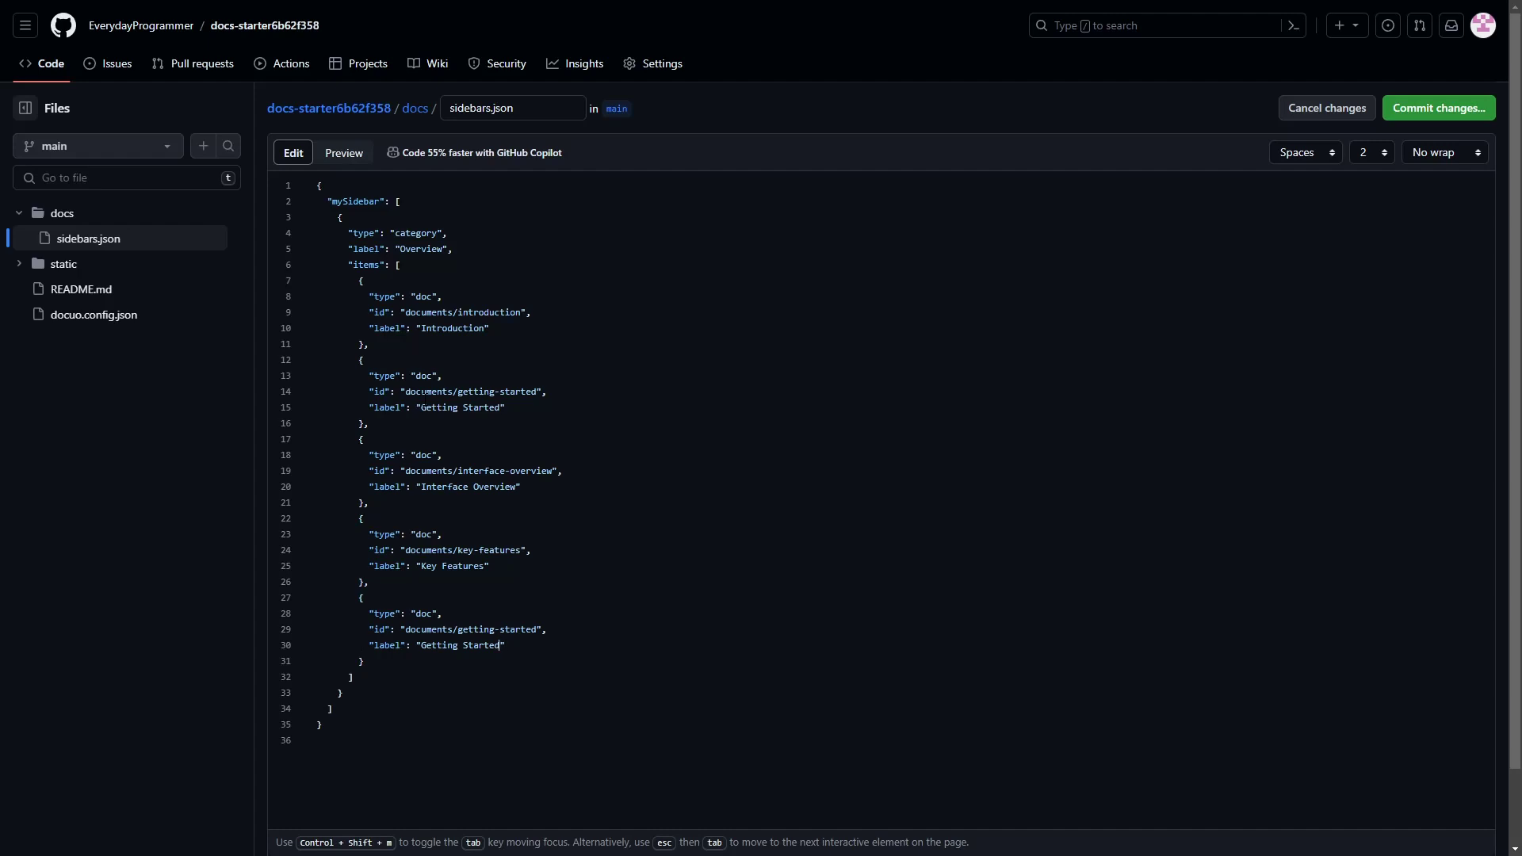
{"action": "key", "text": "BackSpace"}
{"action": "key", "text": "BackSpace"}
{"action": "key", "text": "BackSpace"}
{"action": "key", "text": "BackSpace"}
{"action": "key", "text": "BackSpace"}
{"action": "key", "text": "BackSpace"}
{"action": "key", "text": "BackSpace"}
{"action": "key", "text": "BackSpace"}
{"action": "key", "text": "BackSpace"}
{"action": "key", "text": "BackSpace"}
{"action": "key", "text": "BackSpace"}
{"action": "key", "text": "BackSpace"}
{"action": "type", "text": "Advanced Functionality"}
{"action": "key", "text": "BackSpace"}
{"action": "key", "text": "BackSpace"}
{"action": "key", "text": "BackSpace"}
{"action": "key", "text": "BackSpace"}
{"action": "key", "text": "BackSpace"}
{"action": "key", "text": "BackSpace"}
{"action": "key", "text": "BackSpace"}
{"action": "key", "text": "BackSpace"}
{"action": "key", "text": "BackSpace"}
{"action": "key", "text": "BackSpace"}
{"action": "key", "text": "BackSpace"}
{"action": "key", "text": "BackSpace"}
{"action": "key", "text": "BackSpace"}
{"action": "key", "text": "BackSpace"}
{"action": "key", "text": "BackSpace"}
{"action": "type", "text": "advanced-functionality"}
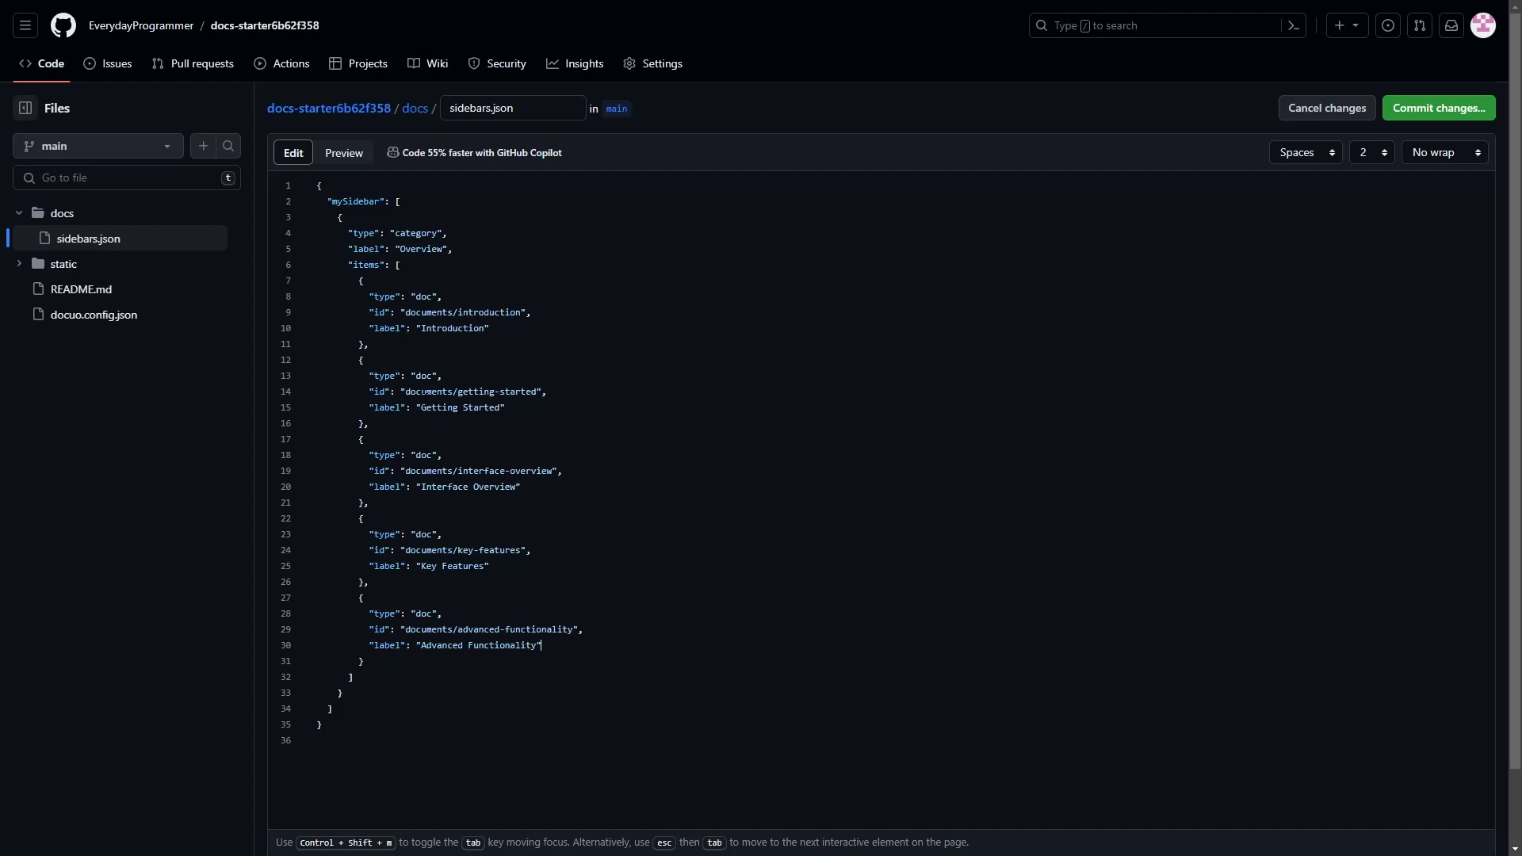
Step: Add a 'Tips & Tricks' sidebar entry with id tips-and-tricks after Advanced Functionality
{"action": "left_click", "coordinate": [362, 661]}
{"action": "type", "text": ","}
{"action": "key", "text": "ctrl+v"}
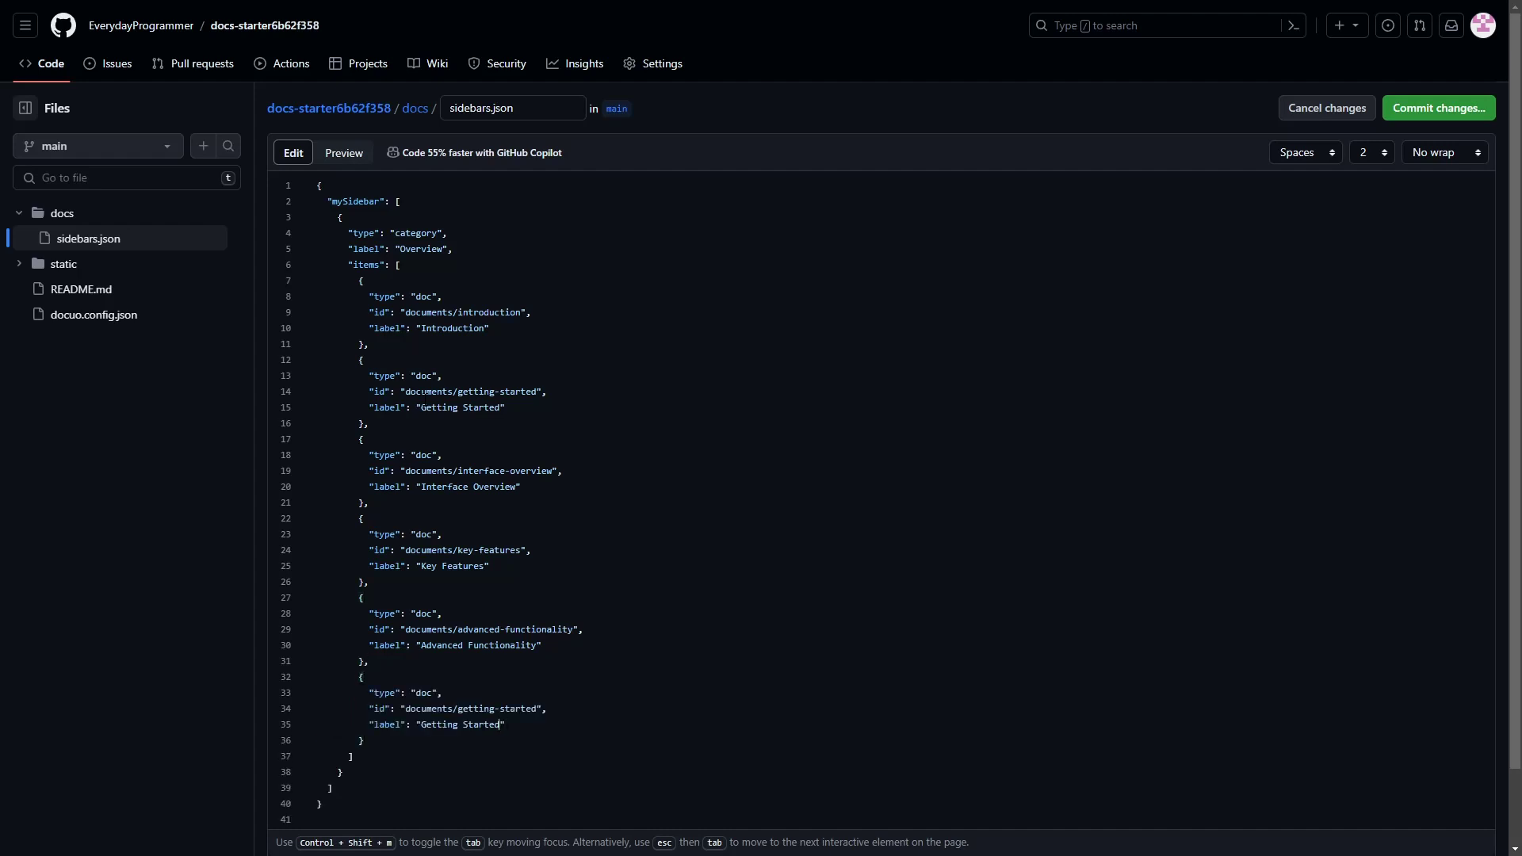
{"action": "key", "text": "BackSpace"}
{"action": "key", "text": "BackSpace"}
{"action": "key", "text": "BackSpace"}
{"action": "key", "text": "BackSpace"}
{"action": "key", "text": "BackSpace"}
{"action": "key", "text": "BackSpace"}
{"action": "key", "text": "BackSpace"}
{"action": "key", "text": "BackSpace"}
{"action": "key", "text": "BackSpace"}
{"action": "key", "text": "BackSpace"}
{"action": "key", "text": "BackSpace"}
{"action": "key", "text": "BackSpace"}
{"action": "key", "text": "BackSpace"}
{"action": "key", "text": "BackSpace"}
{"action": "key", "text": "BackSpace"}
{"action": "type", "text": "Tips & Tricks"}
{"action": "key", "text": "Left"}
{"action": "key", "text": "BackSpace"}
{"action": "key", "text": "BackSpace"}
{"action": "key", "text": "BackSpace"}
{"action": "key", "text": "BackSpace"}
{"action": "key", "text": "BackSpace"}
{"action": "key", "text": "BackSpace"}
{"action": "key", "text": "BackSpace"}
{"action": "key", "text": "BackSpace"}
{"action": "key", "text": "BackSpace"}
{"action": "key", "text": "BackSpace"}
{"action": "key", "text": "BackSpace"}
{"action": "key", "text": "BackSpace"}
{"action": "key", "text": "BackSpace"}
{"action": "key", "text": "BackSpace"}
{"action": "key", "text": "BackSpace"}
{"action": "type", "text": "tips-and-tricks"}
Step: Add an 'FAQ' sidebar entry with id faq after Tips & Tricks
{"action": "left_click", "coordinate": [363, 740]}
{"action": "type", "text": ","}
{"action": "key", "text": "ctrl+v"}
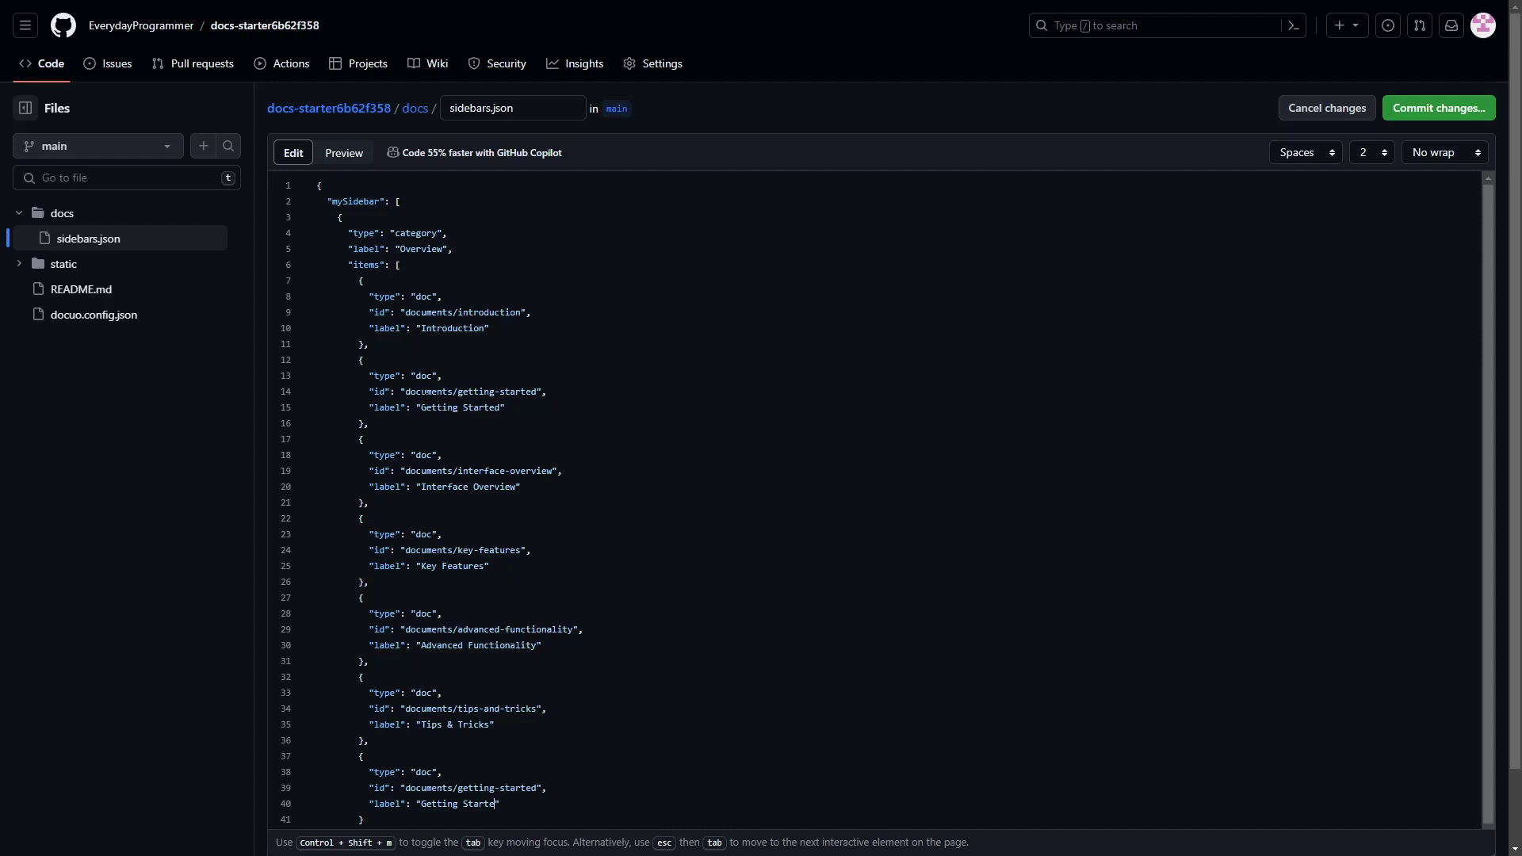
{"action": "key", "text": "BackSpace"}
{"action": "key", "text": "BackSpace"}
{"action": "key", "text": "BackSpace"}
{"action": "key", "text": "BackSpace"}
{"action": "key", "text": "BackSpace"}
{"action": "key", "text": "BackSpace"}
{"action": "key", "text": "BackSpace"}
{"action": "key", "text": "BackSpace"}
{"action": "key", "text": "BackSpace"}
{"action": "key", "text": "BackSpace"}
{"action": "key", "text": "BackSpace"}
{"action": "key", "text": "BackSpace"}
{"action": "key", "text": "BackSpace"}
{"action": "key", "text": "BackSpace"}
{"action": "type", "text": "FAQ"}
{"action": "left_click_drag", "start_coordinate": [456, 787], "coordinate": [536, 788]}
{"action": "type", "text": "faq"}
Step: Add a final 'Conclusion' sidebar entry with id conclusion after FAQ
{"action": "left_click", "coordinate": [363, 820]}
{"action": "type", "text": ",         {           \"type\": \"doc\",           \"id\": \"documents/getting-started\",           \"label\": \"Getting Started\"         }"}
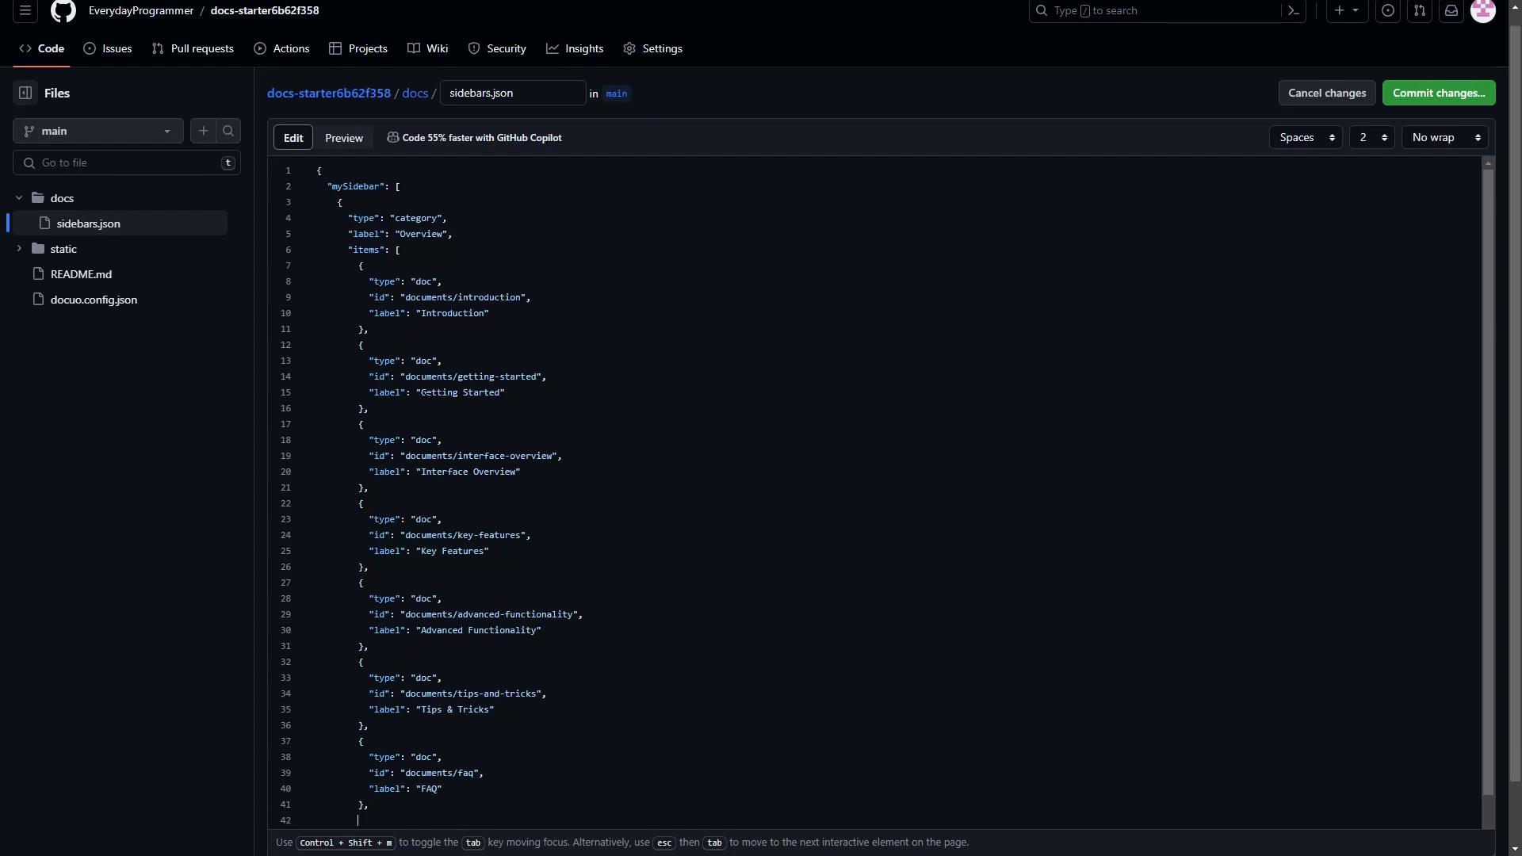
{"action": "key", "text": "Up"}
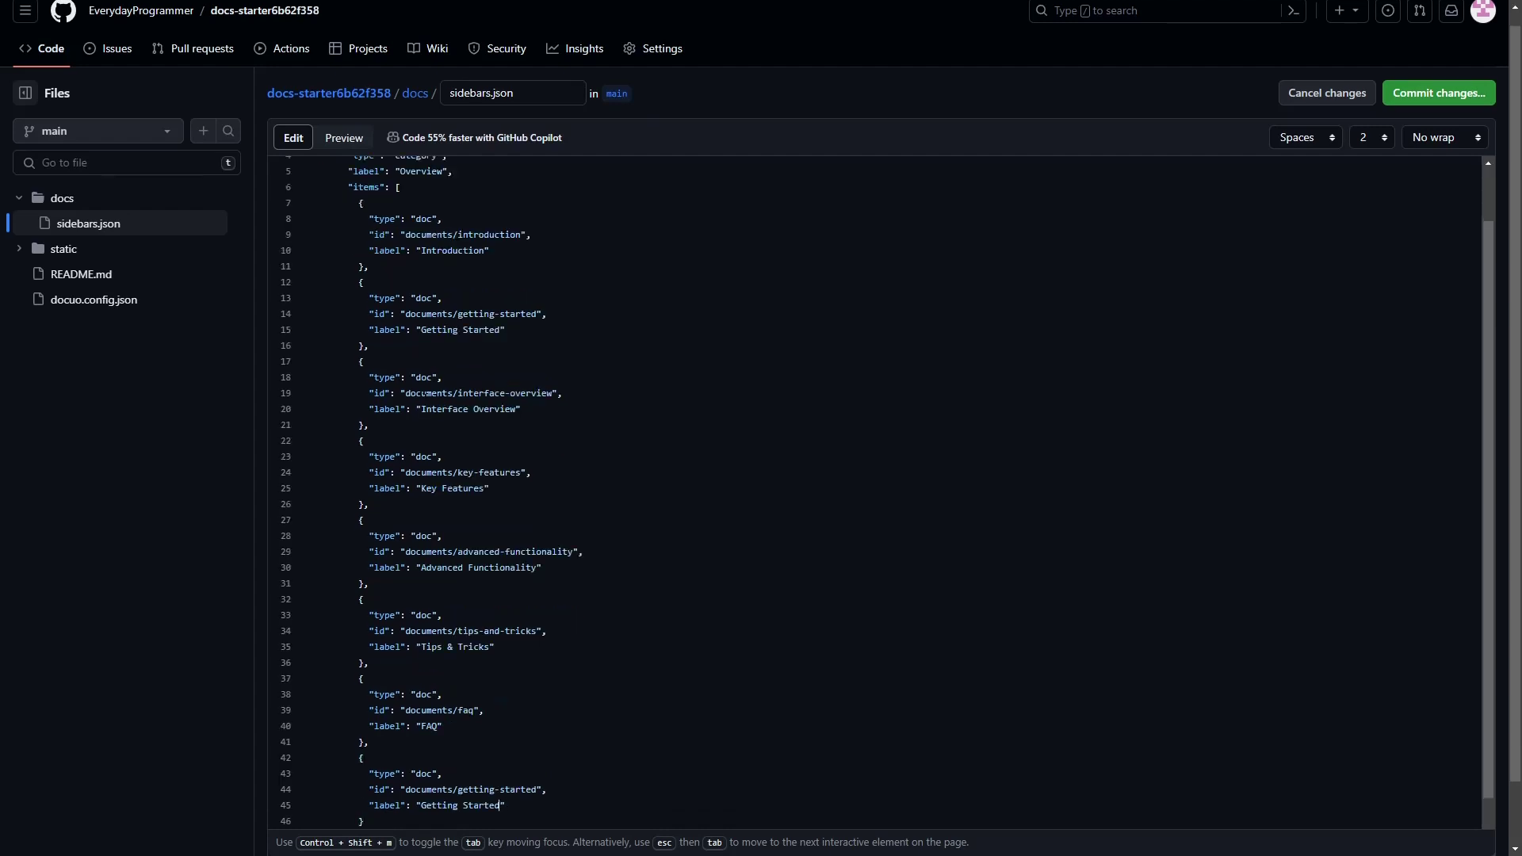
{"action": "key", "text": "BackSpace"}
{"action": "key", "text": "BackSpace"}
{"action": "key", "text": "BackSpace"}
{"action": "key", "text": "BackSpace"}
{"action": "key", "text": "BackSpace"}
{"action": "key", "text": "BackSpace"}
{"action": "key", "text": "BackSpace"}
{"action": "key", "text": "BackSpace"}
{"action": "key", "text": "BackSpace"}
{"action": "key", "text": "BackSpace"}
{"action": "key", "text": "BackSpace"}
{"action": "key", "text": "BackSpace"}
{"action": "key", "text": "BackSpace"}
{"action": "key", "text": "BackSpace"}
{"action": "type", "text": "onclusion"}
{"action": "key", "text": "shift+End"}
{"action": "key", "text": "shift+Left"}
{"action": "key", "text": "shift+Left"}
{"action": "type", "text": "conclusion"}
{"action": "scroll", "coordinate": [425, 393], "scroll_direction": "down", "scroll_amount": 1}
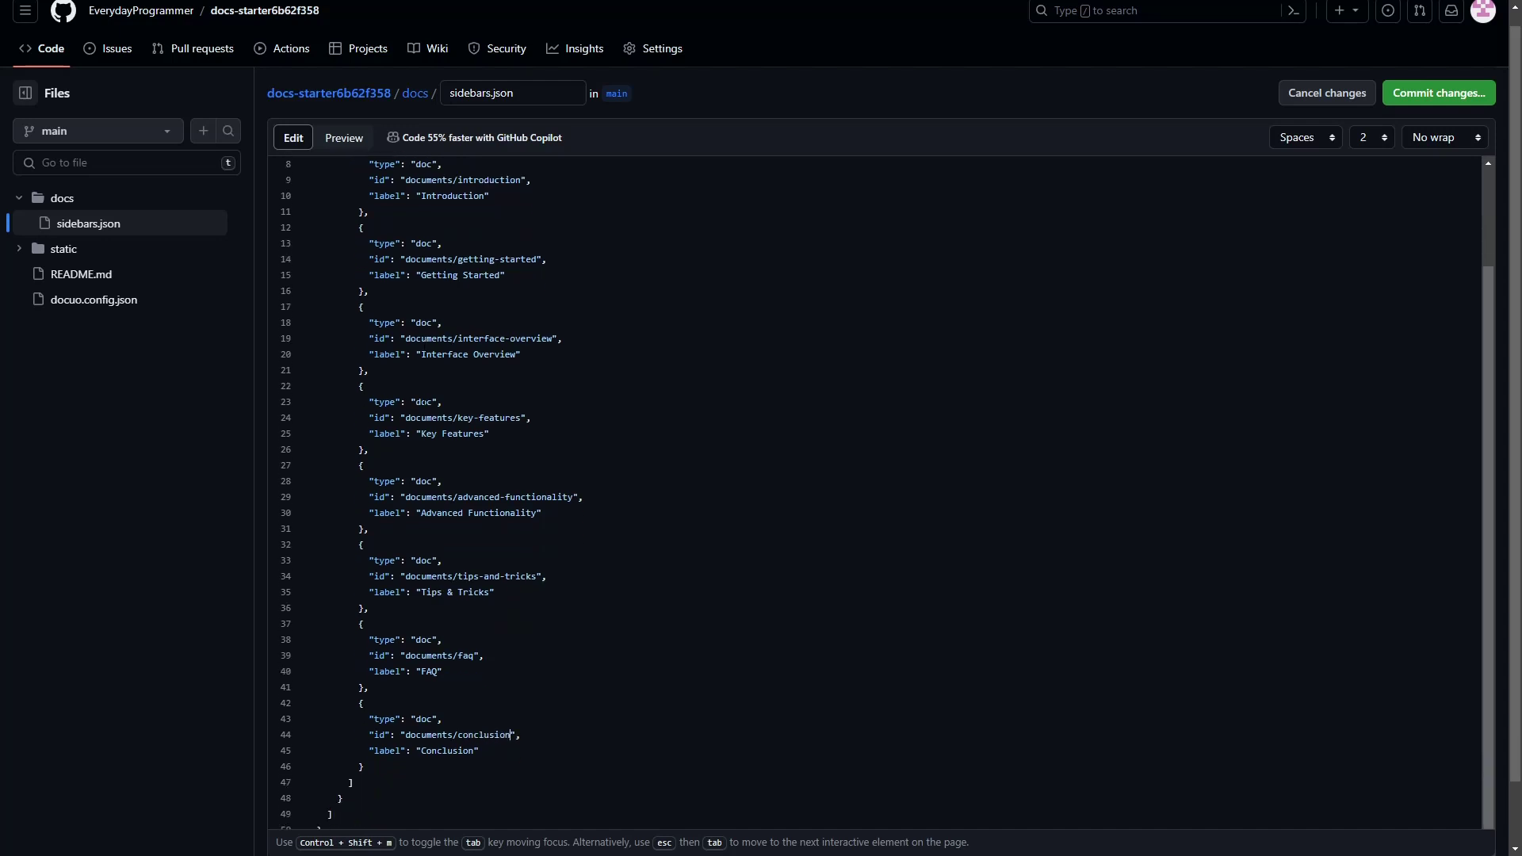
{"action": "scroll", "coordinate": [426, 398], "scroll_direction": "up", "scroll_amount": 2}
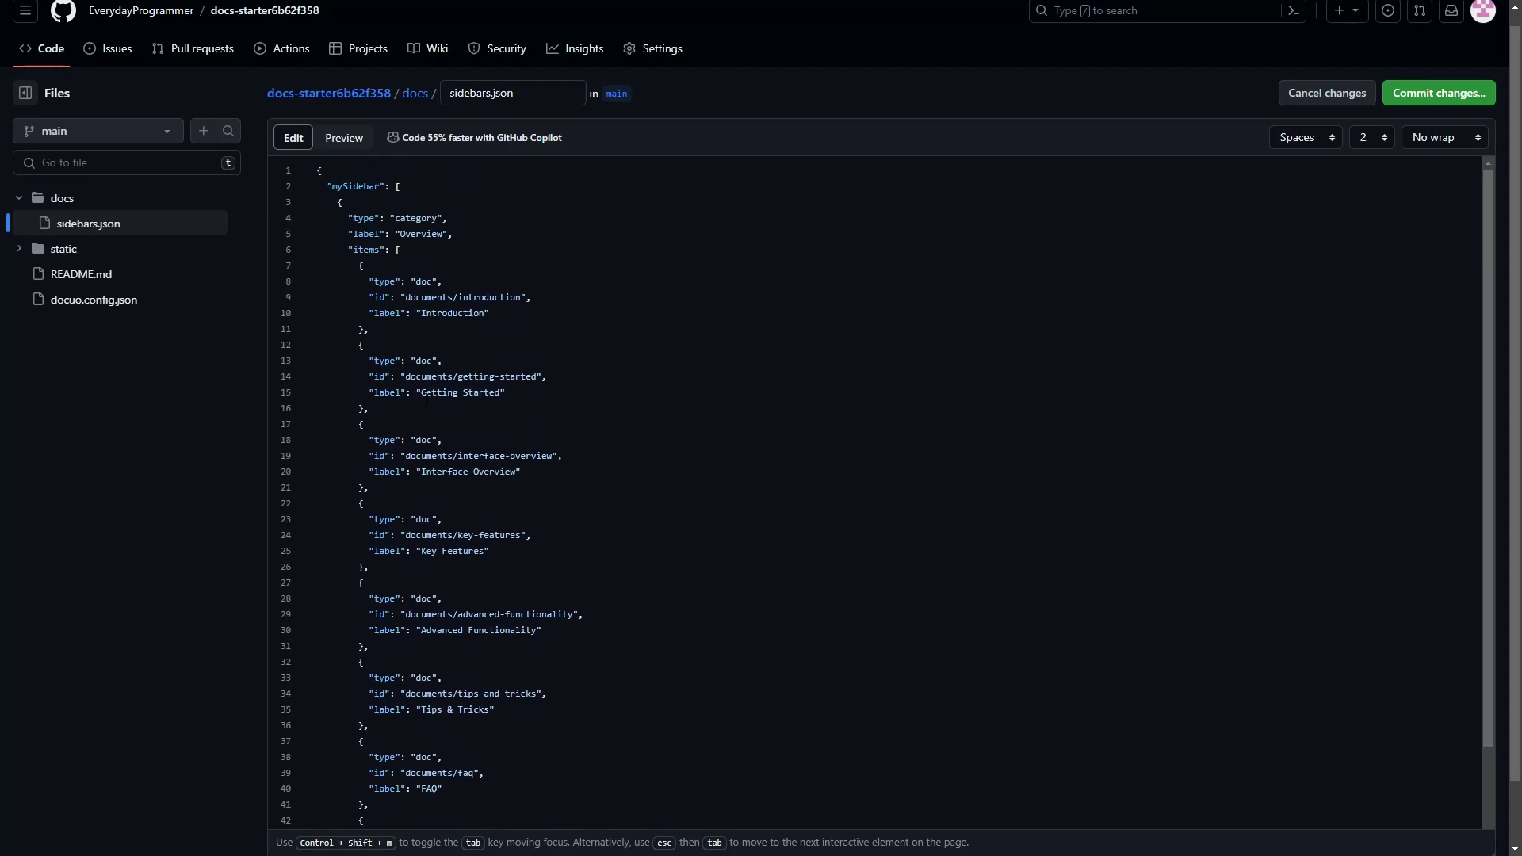
{"action": "scroll", "coordinate": [425, 398], "scroll_direction": "down", "scroll_amount": 2}
Step: Commit the sidebars.json update to main, then begin a new empty file in docs
{"action": "left_click", "coordinate": [1486, 98]}
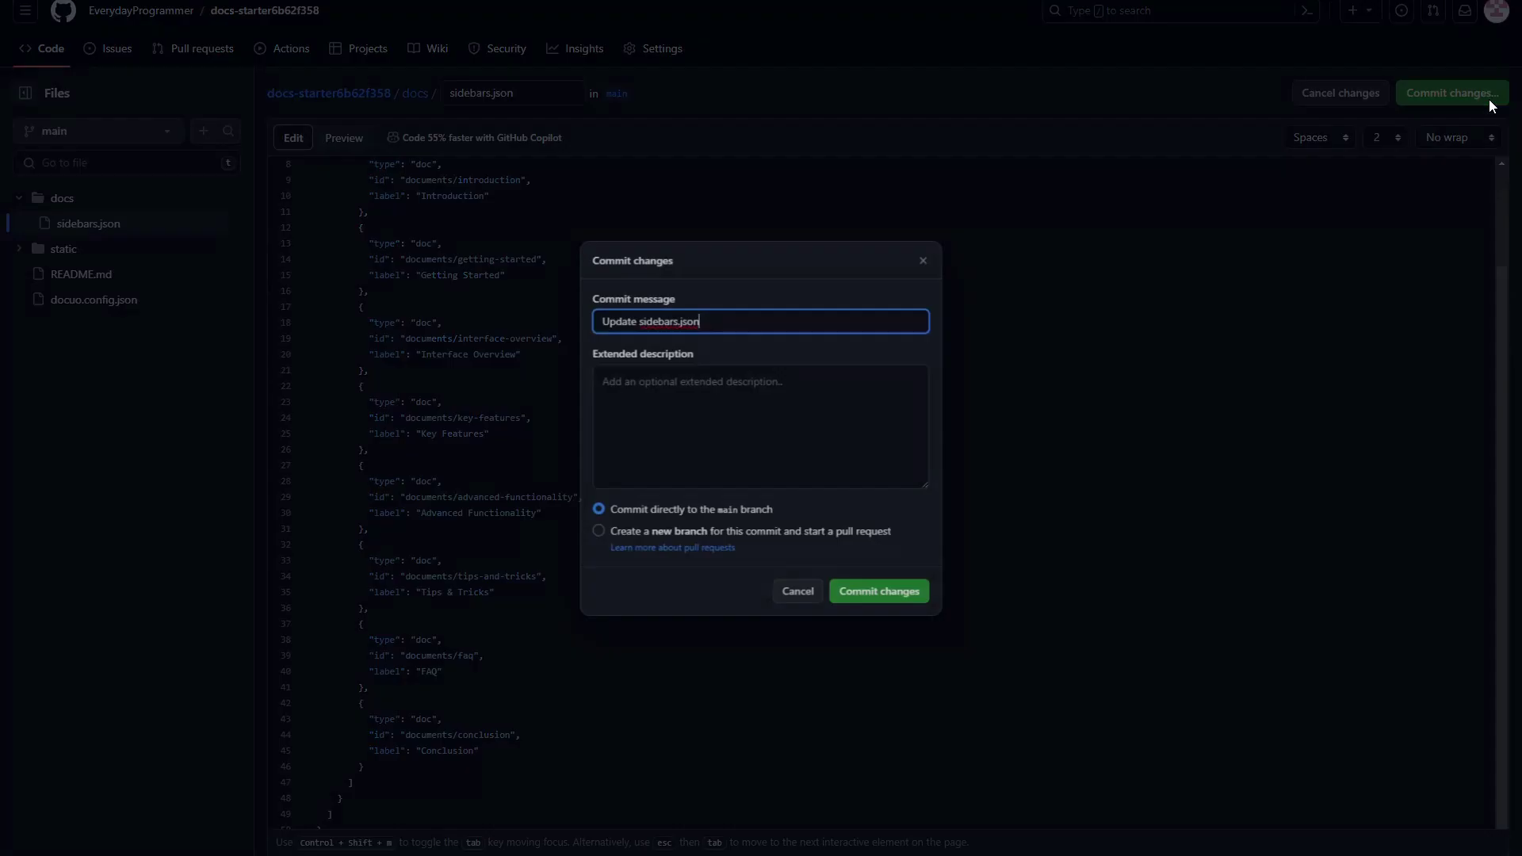
{"action": "left_click", "coordinate": [922, 601]}
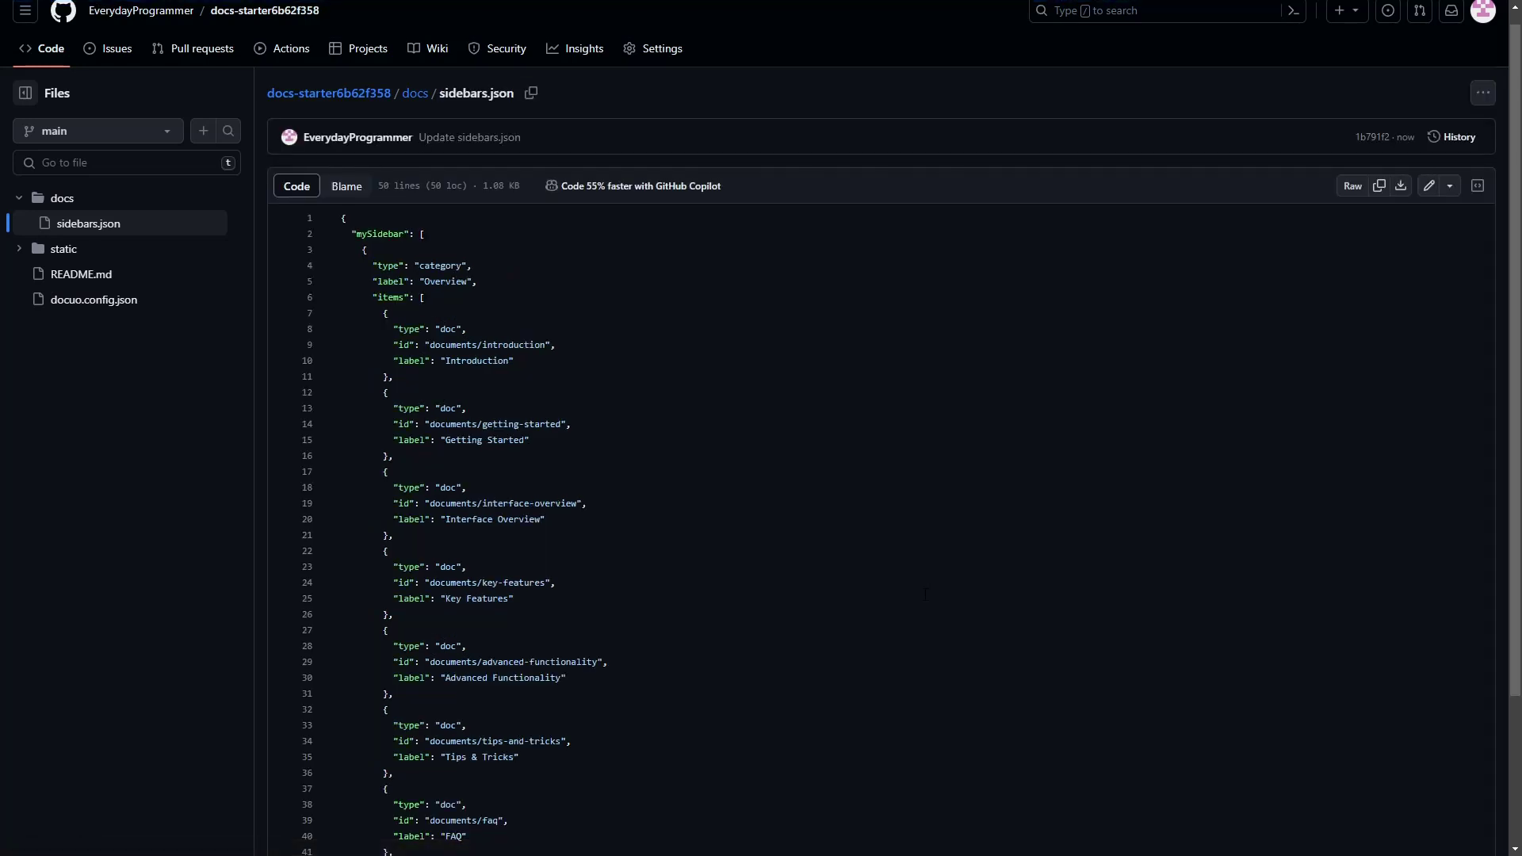
{"action": "left_click", "coordinate": [406, 93]}
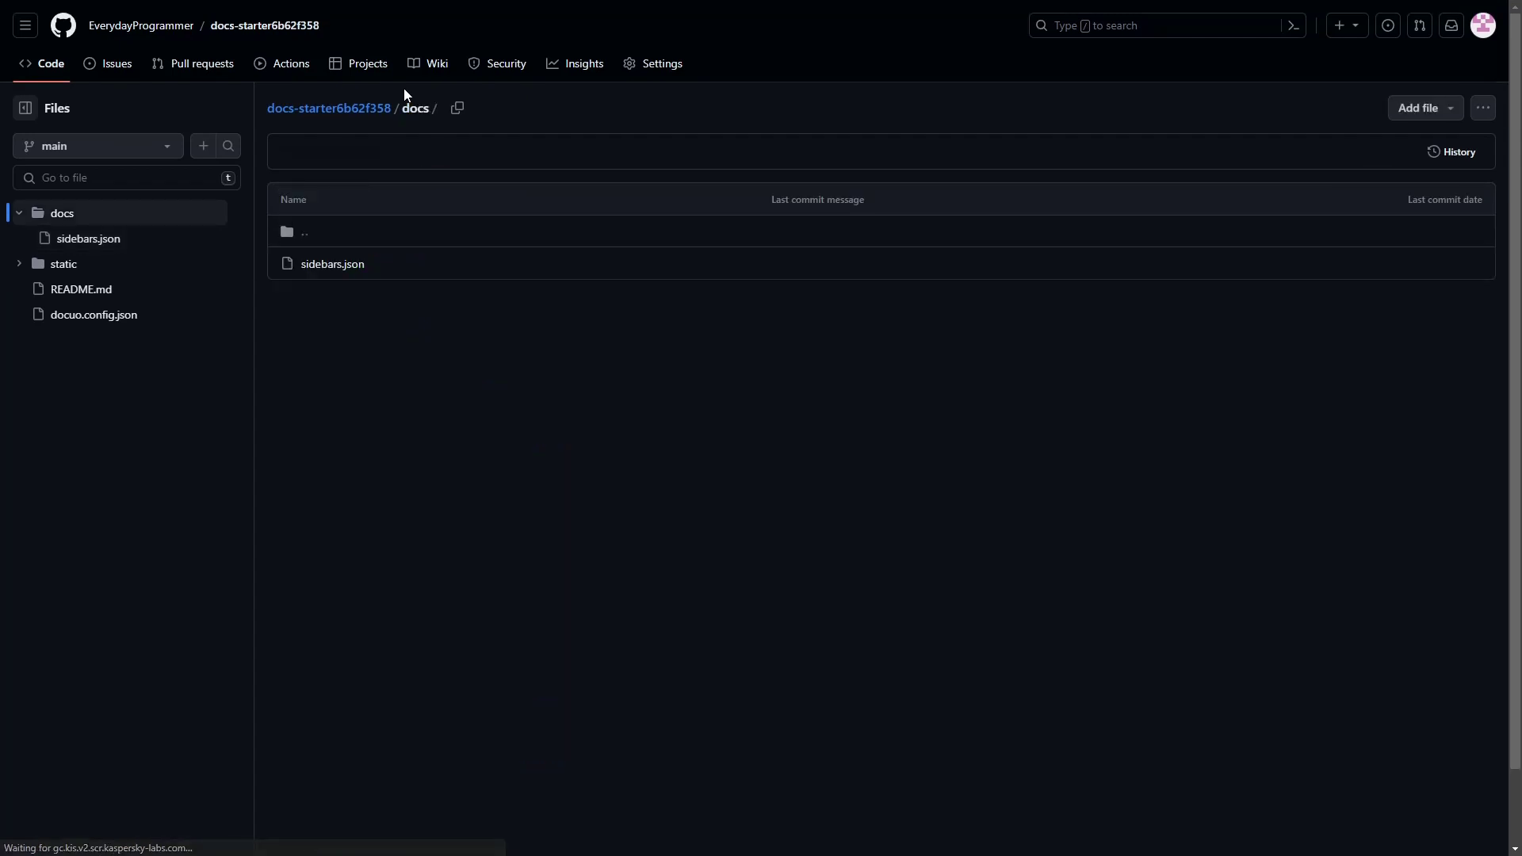
{"action": "left_click", "coordinate": [1425, 111]}
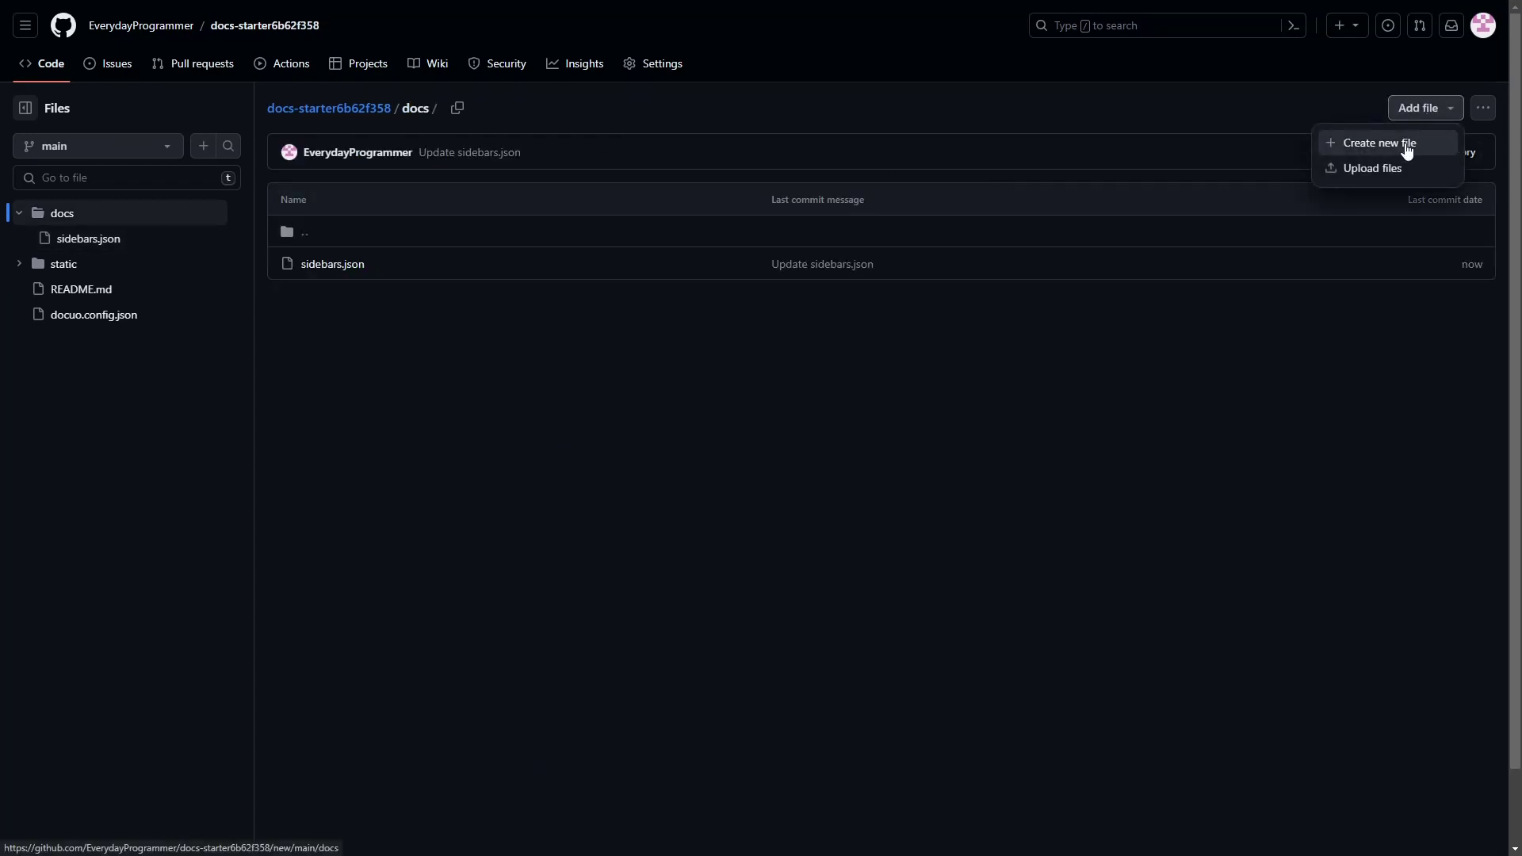
{"action": "left_click", "coordinate": [1403, 145]}
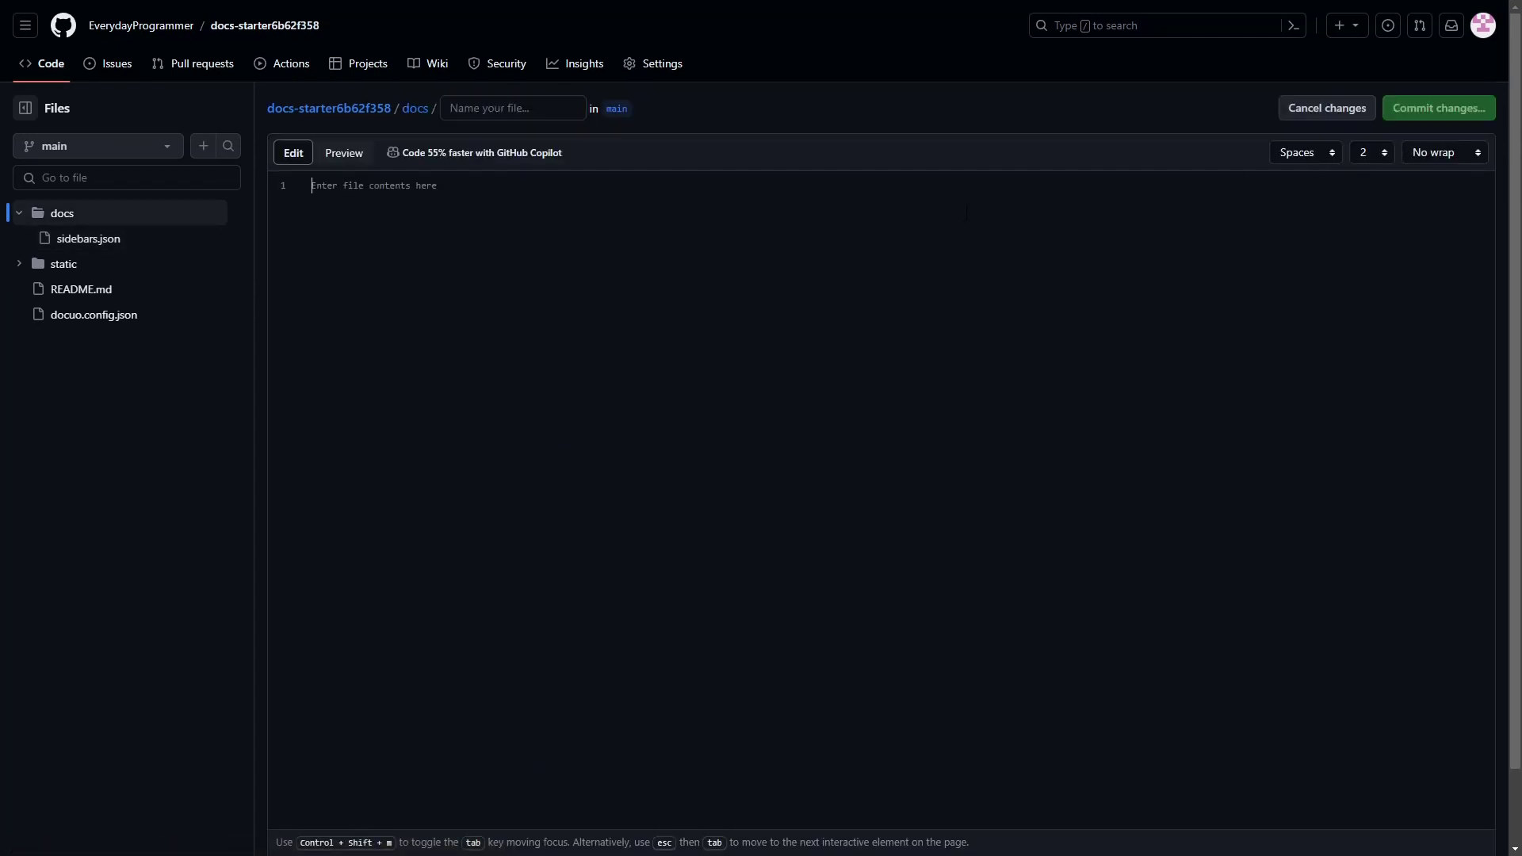
Step: Name the new file Documents/Introduction.mdx and paste in ChatGPT's Introduction paragraph
{"action": "left_click", "coordinate": [489, 111]}
{"action": "type", "text": "Doc"}
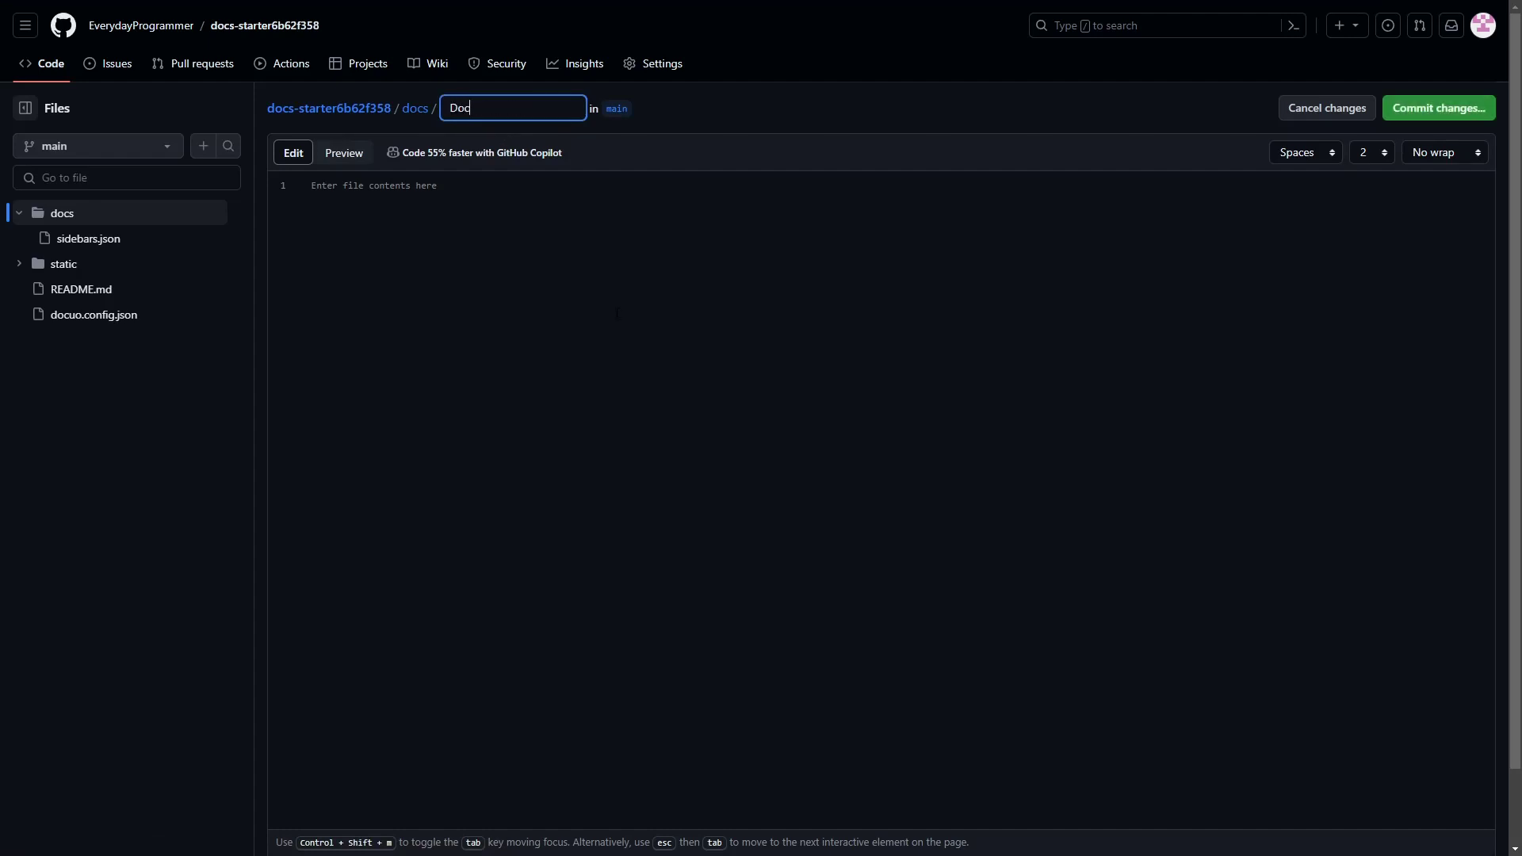
{"action": "type", "text": "uments/Intro"}
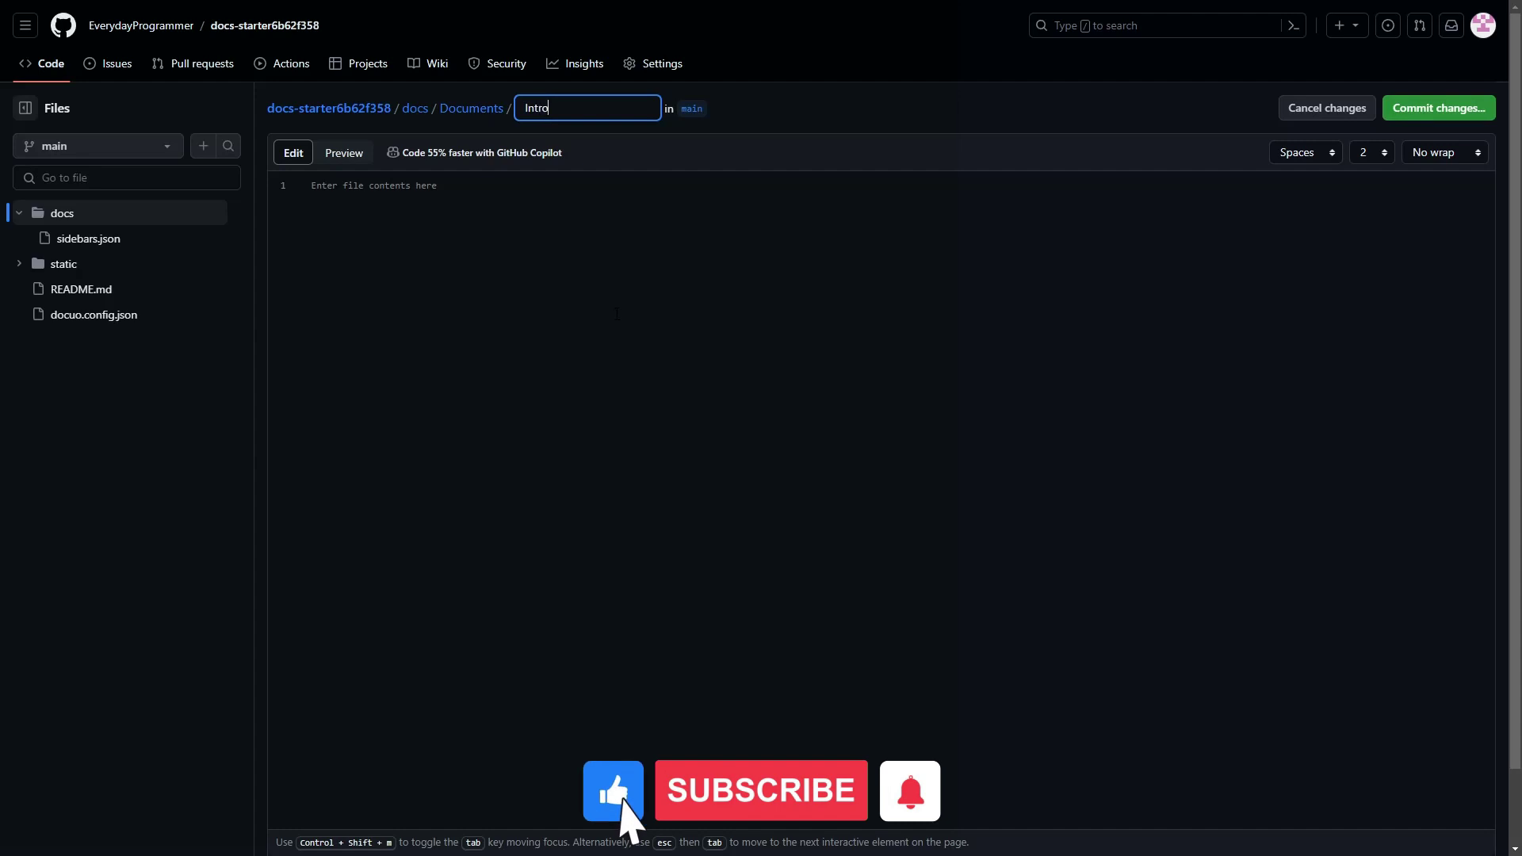
{"action": "type", "text": "duction"}
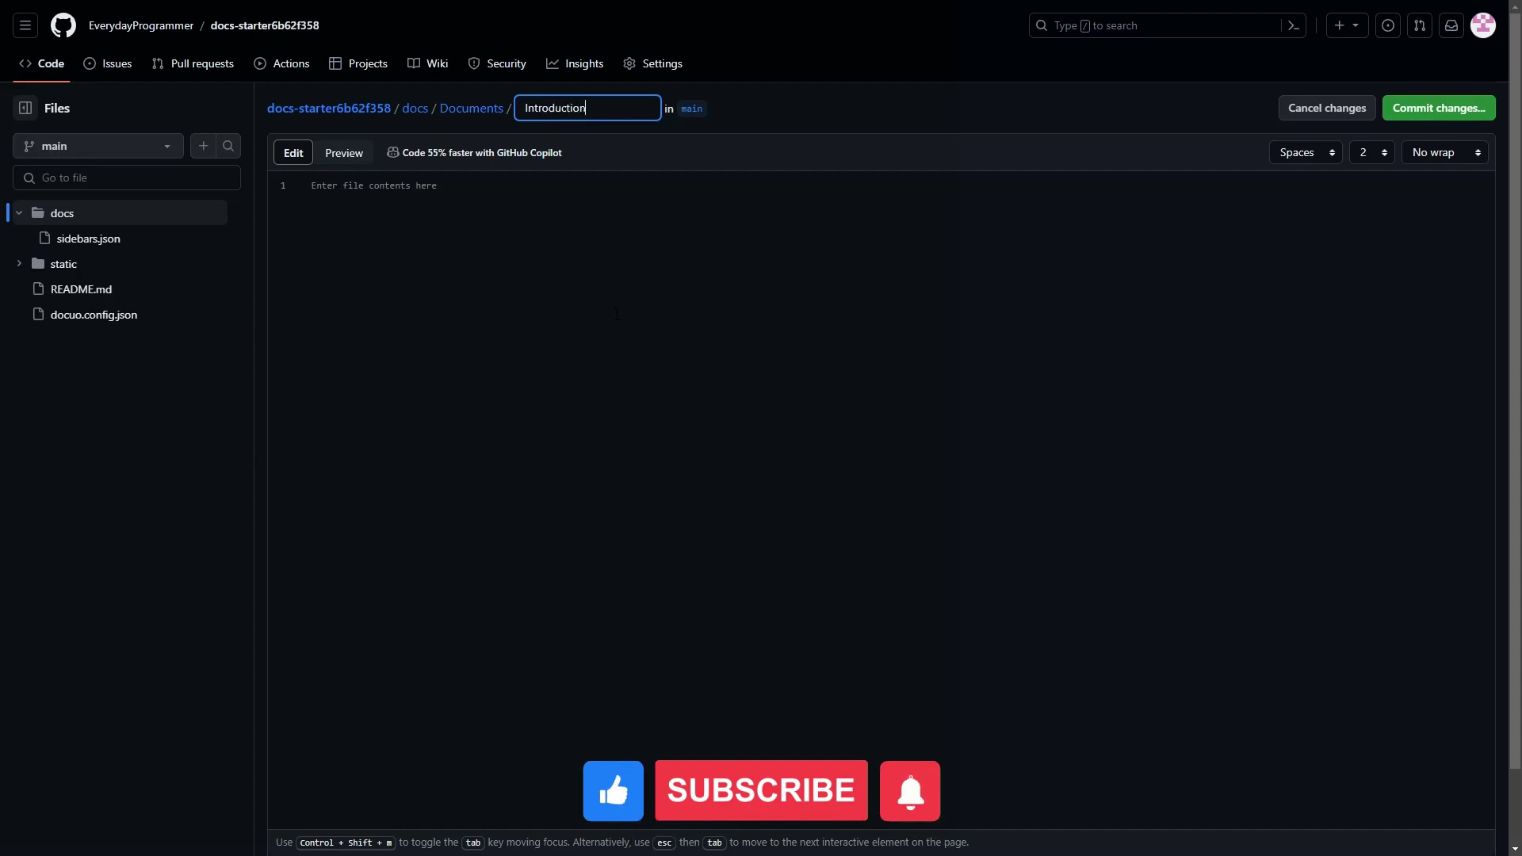
{"action": "type", "text": ".mdx"}
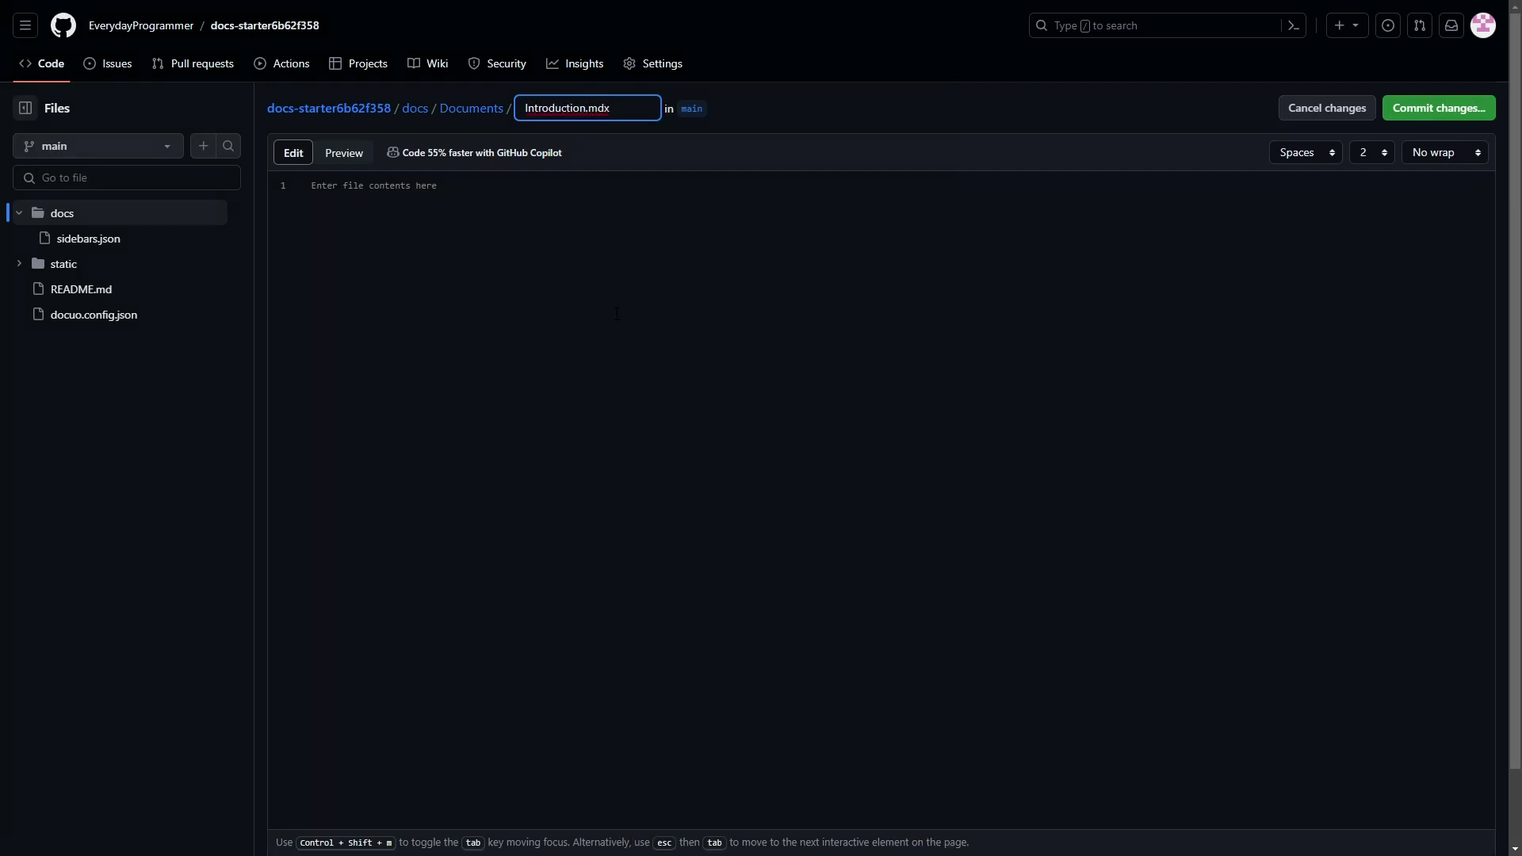
{"action": "left_click", "coordinate": [616, 314]}
{"action": "key", "text": "alt+Tab"}
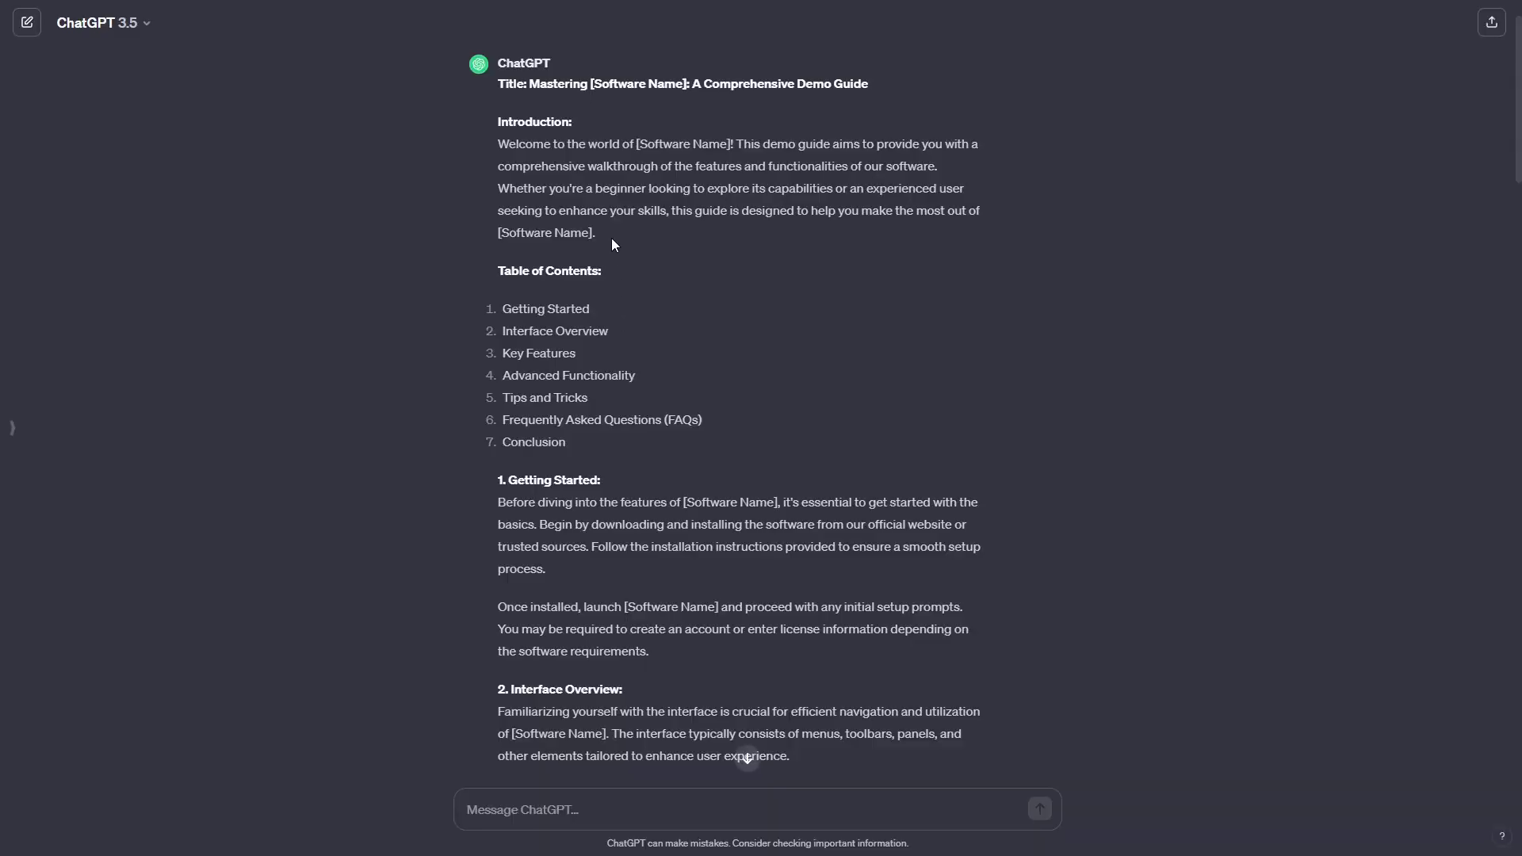
{"action": "left_click_drag", "start_coordinate": [610, 233], "coordinate": [510, 151]}
{"action": "right_click", "coordinate": [510, 151]}
{"action": "left_click", "coordinate": [511, 156]}
{"action": "key", "text": "alt+Tab"}
{"action": "key", "text": "ctrl+v"}
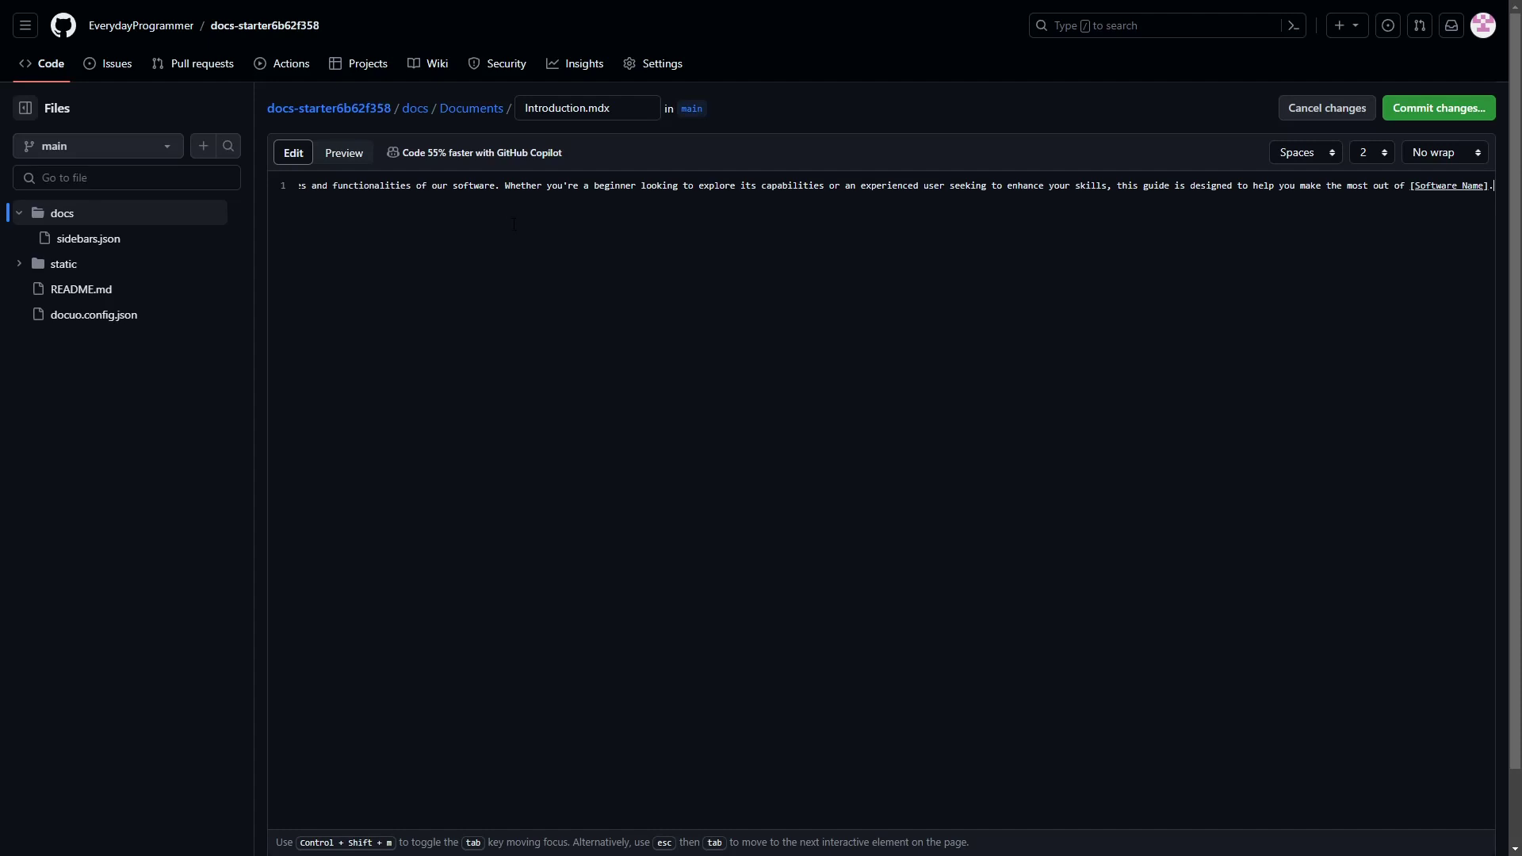
Step: Add an '# Introduction' heading above the paragraph, enable soft wrap, and commit the file
{"action": "key", "text": "Home"}
{"action": "key", "text": "Return"}
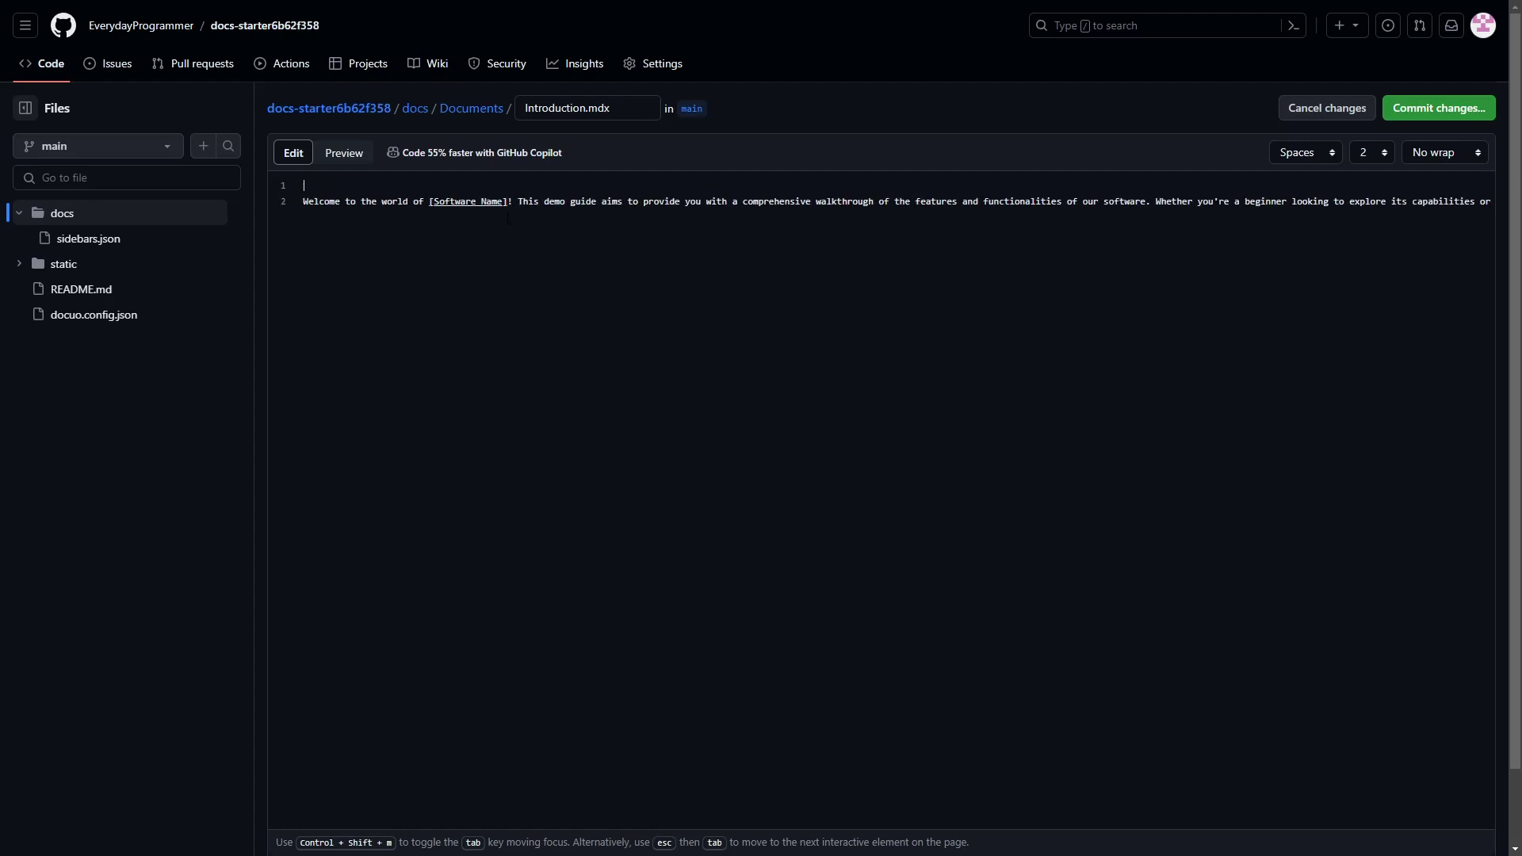
{"action": "key", "text": "Return"}
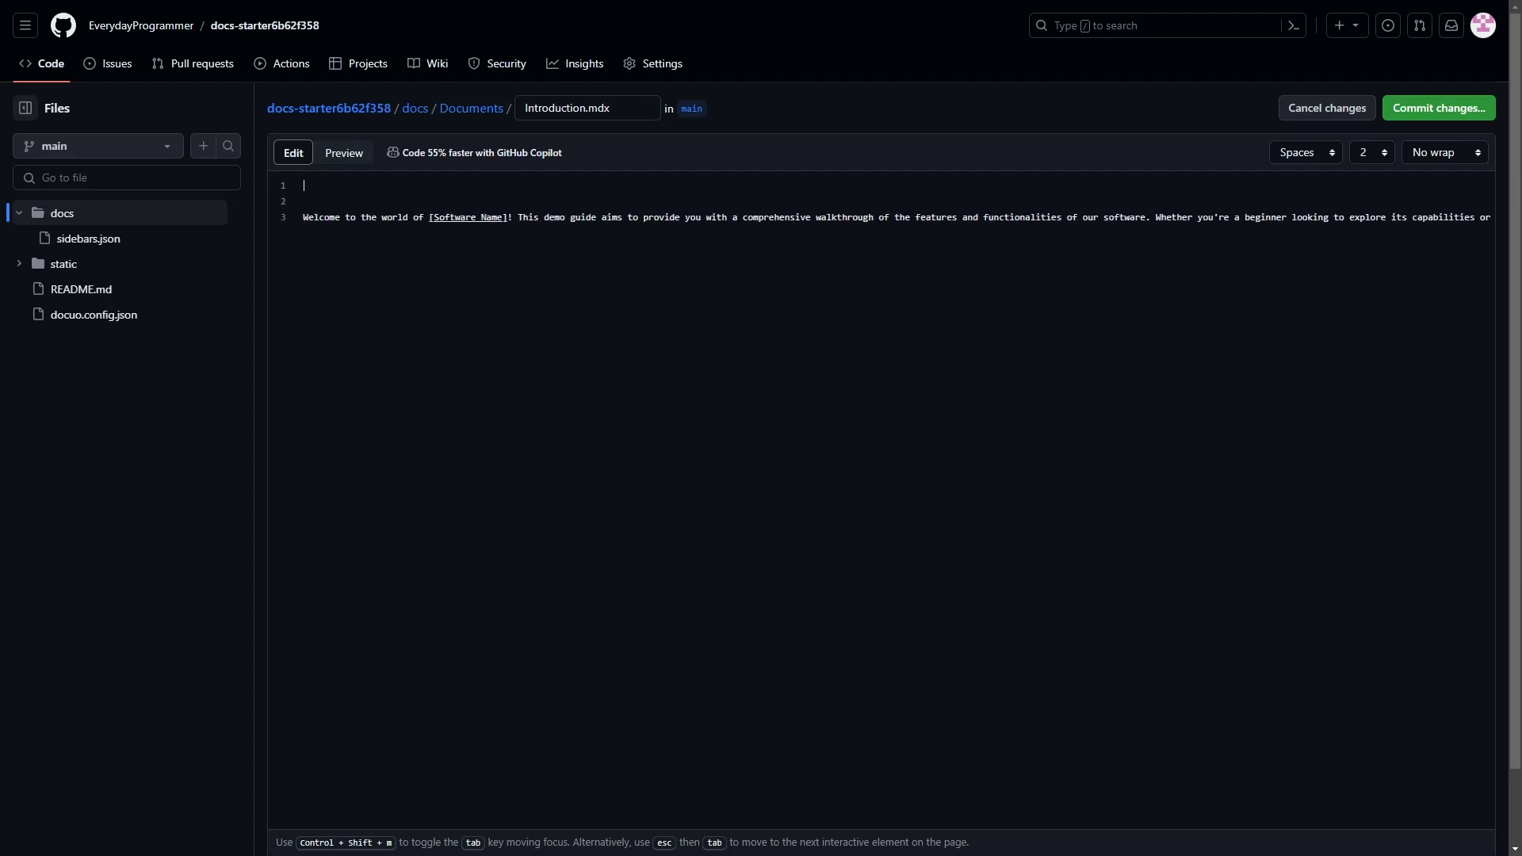
{"action": "type", "text": "# Introduction"}
{"action": "left_click", "coordinate": [1437, 155]}
{"action": "left_click", "coordinate": [1452, 197]}
{"action": "left_click", "coordinate": [1435, 109]}
{"action": "left_click", "coordinate": [878, 598]}
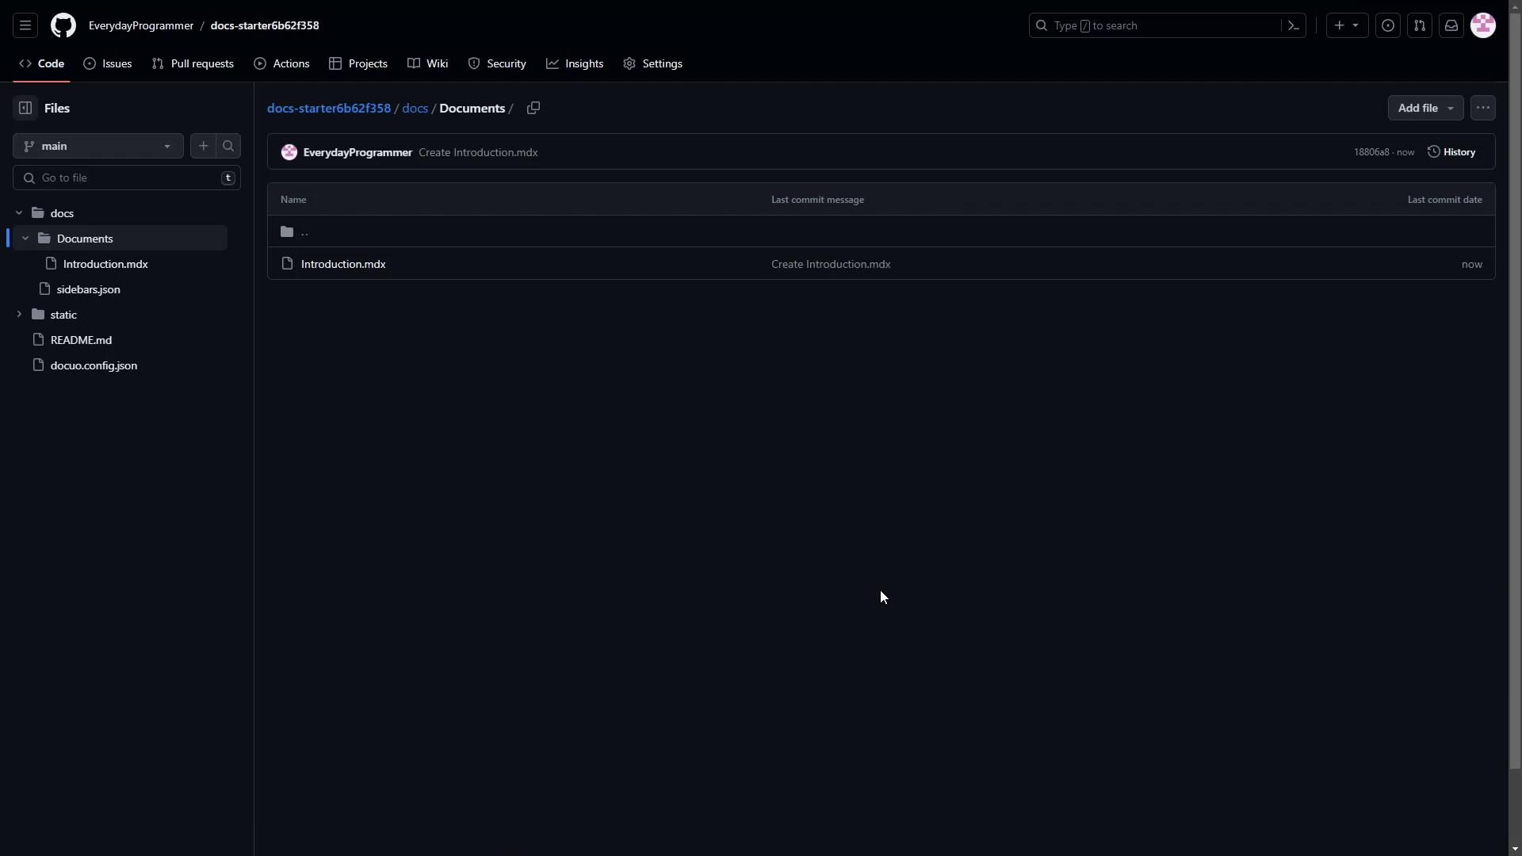
Step: Create a new file 'Getting Started.mdx' with the heading '# Getting Started'
{"action": "left_click", "coordinate": [1423, 111]}
{"action": "left_click", "coordinate": [1391, 142]}
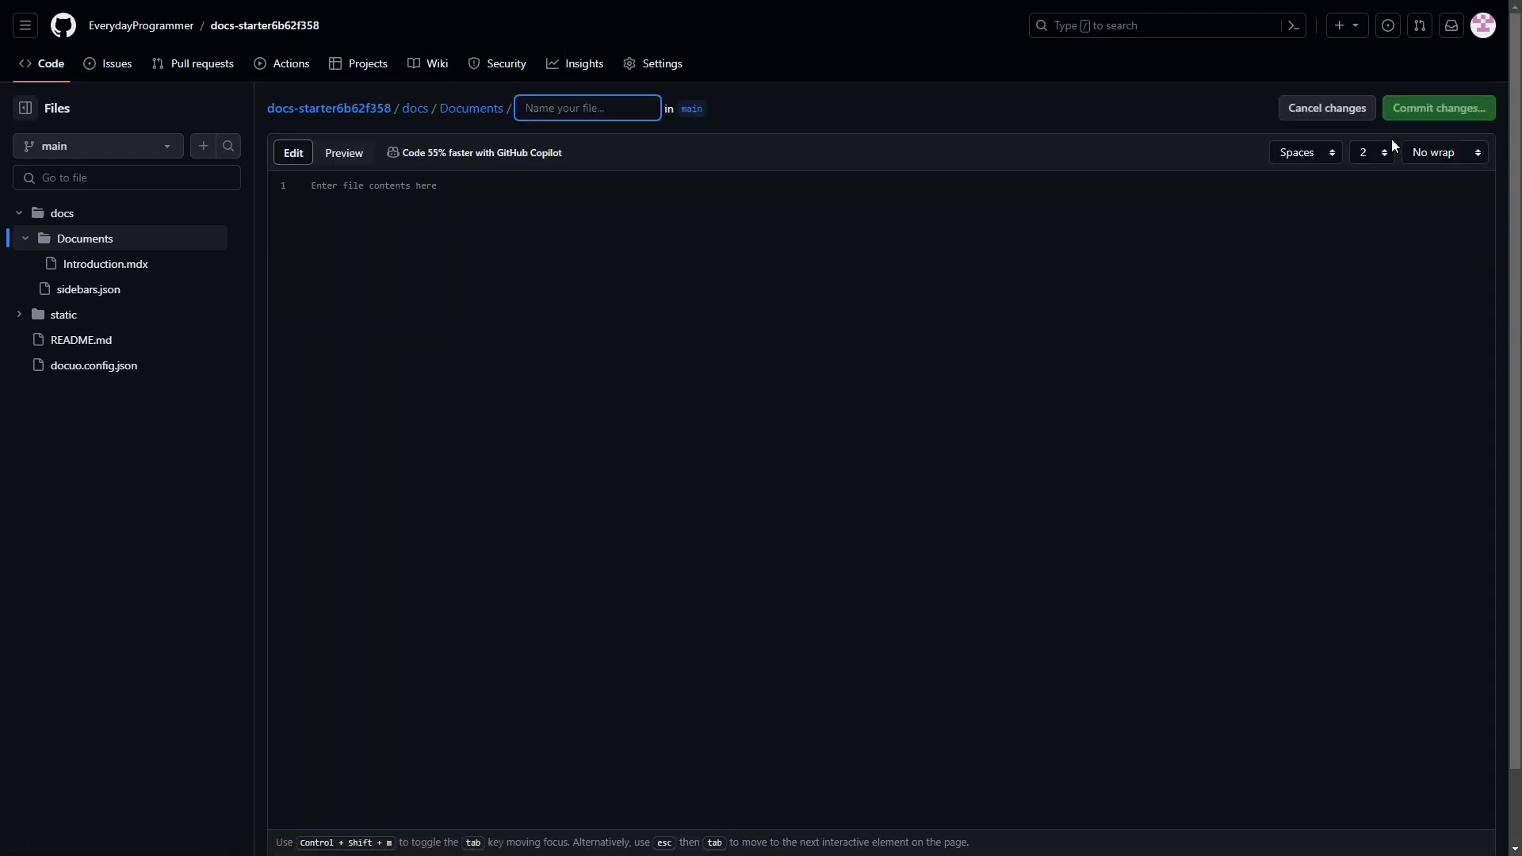
{"action": "type", "text": "Get"}
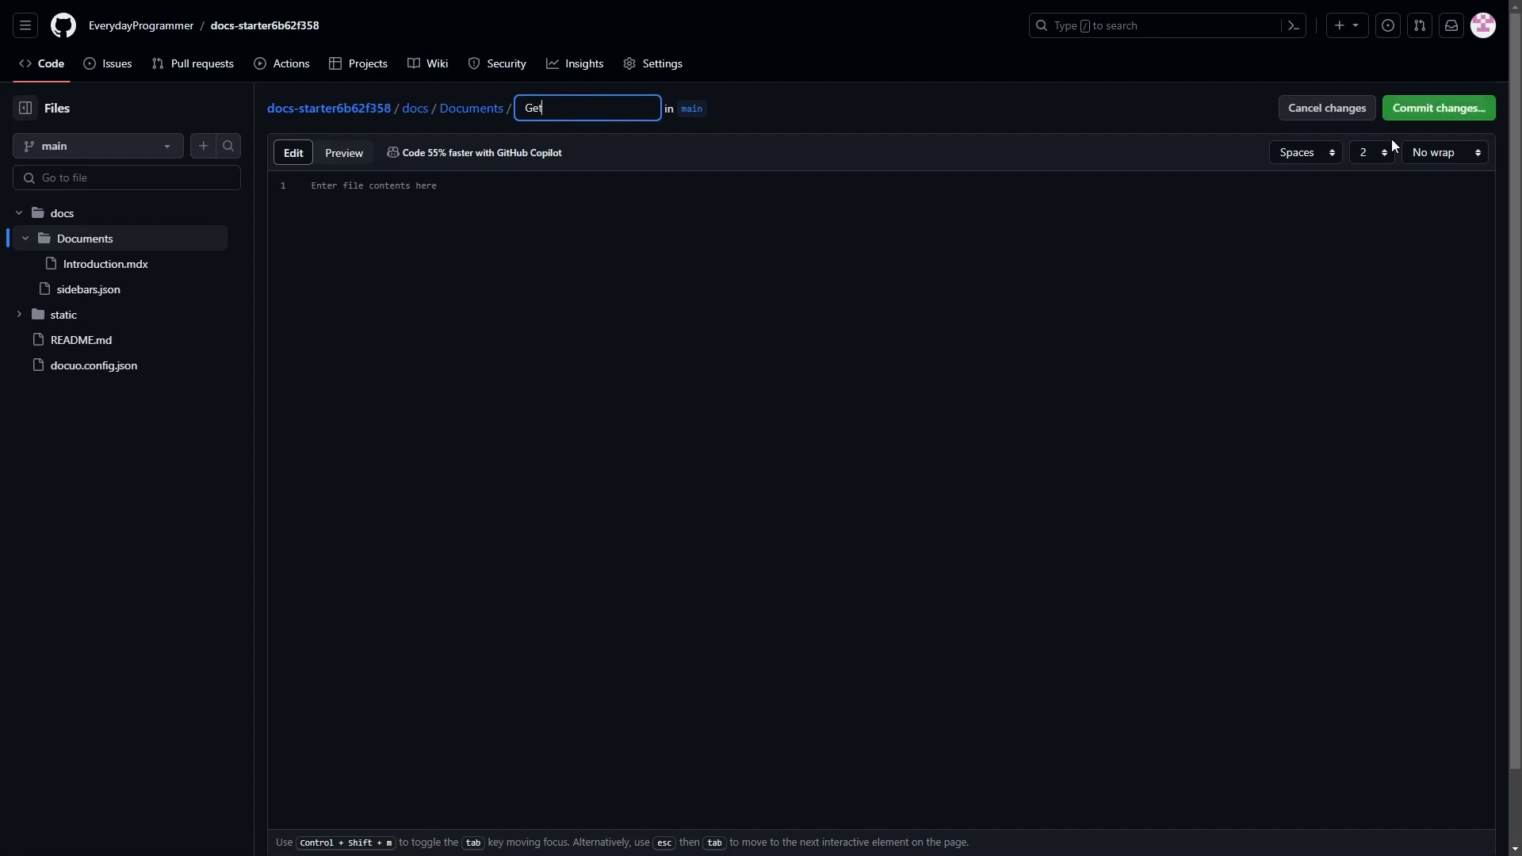
{"action": "type", "text": "ting Started.mdx"}
{"action": "left_click", "coordinate": [782, 262]}
{"action": "type", "text": "# Getting Start"}
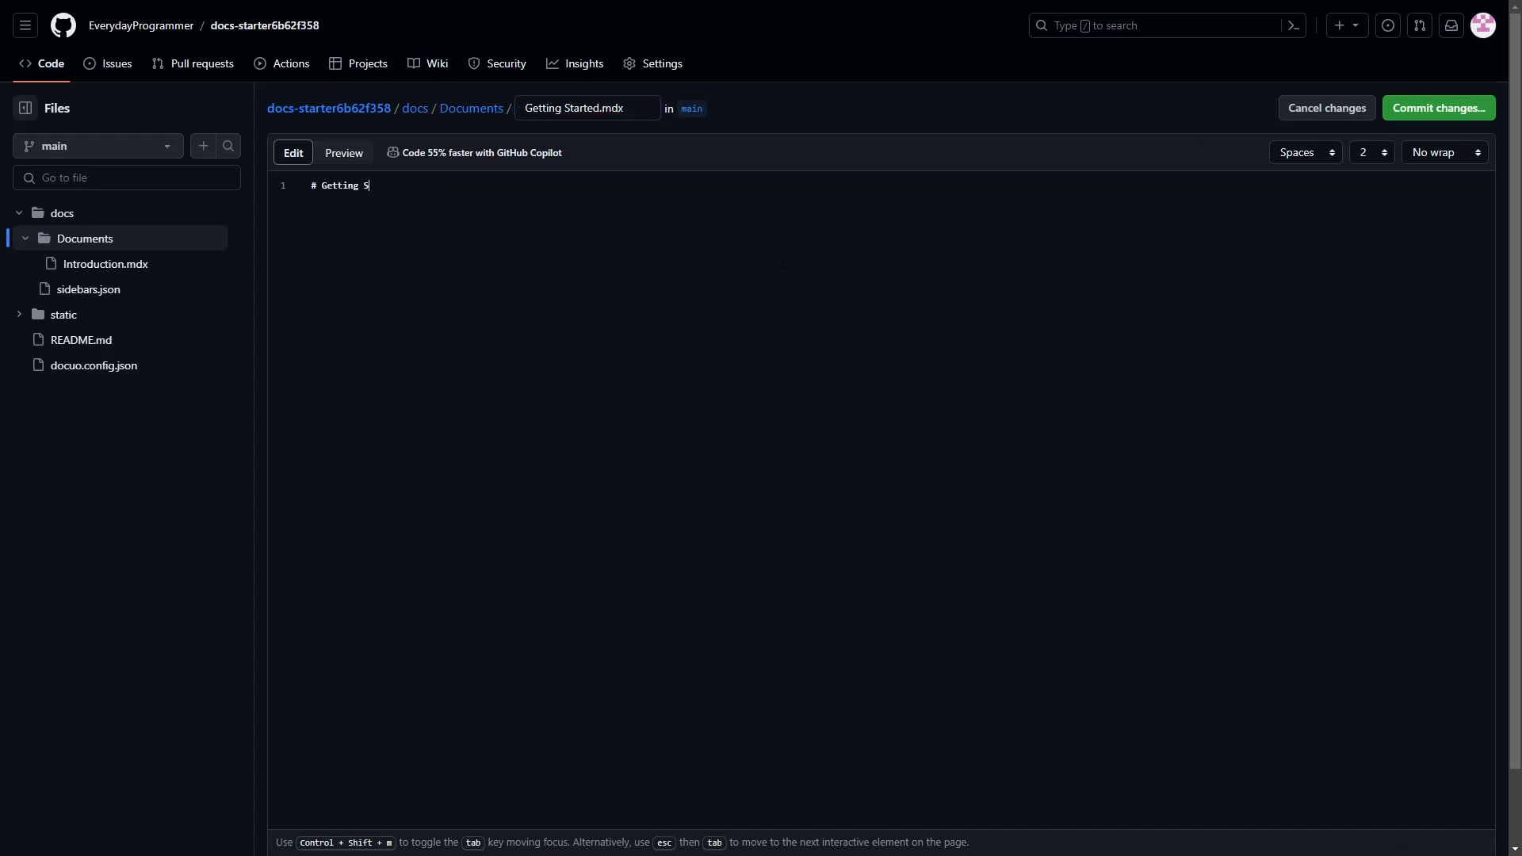
{"action": "type", "text": "ed"}
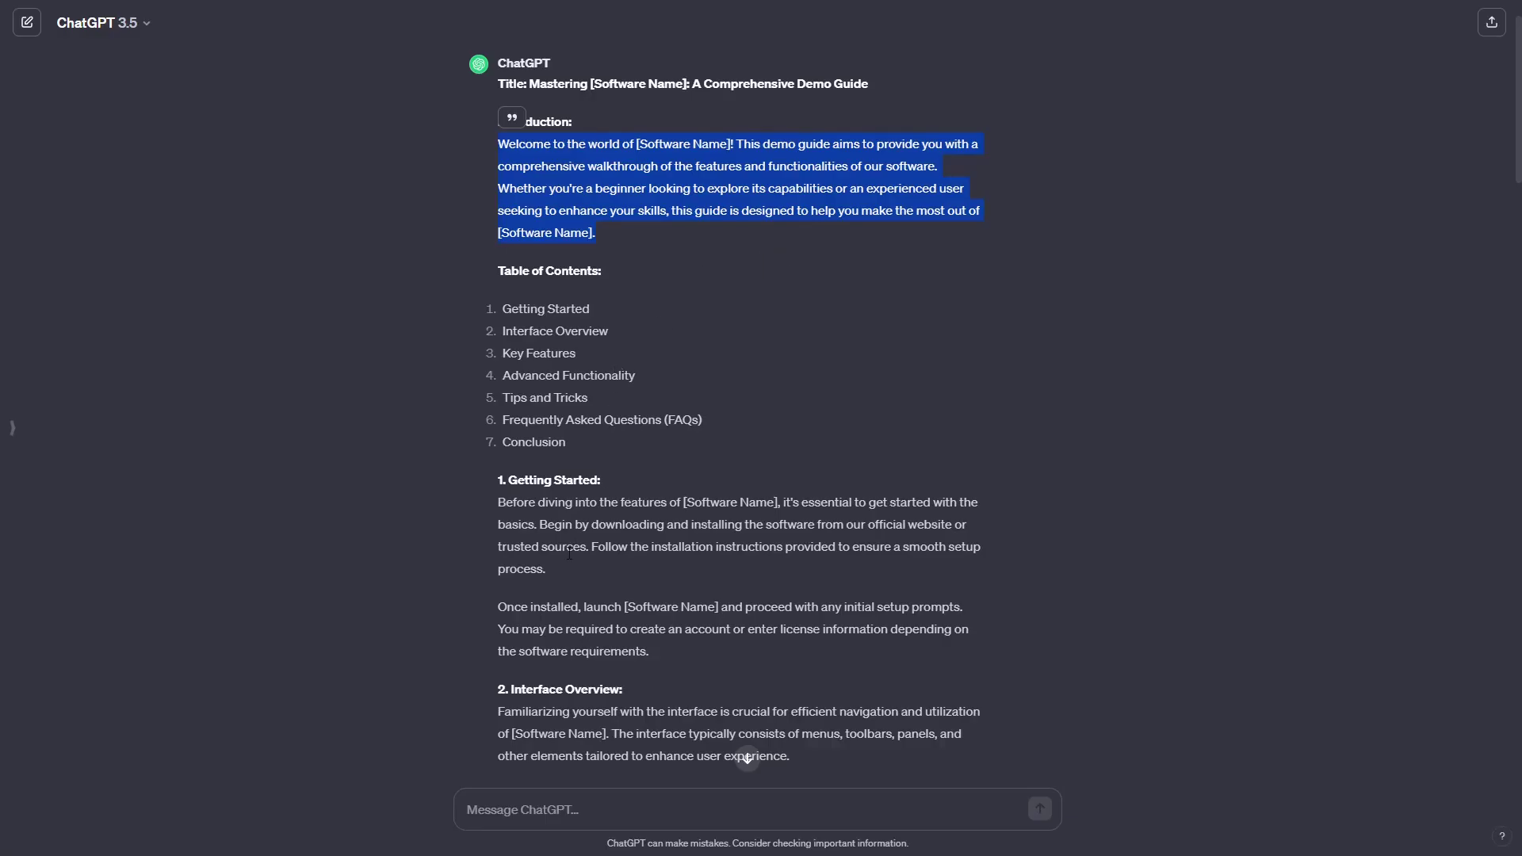
Step: Paste ChatGPT's two Getting Started paragraphs below the heading and commit the file
{"action": "left_click", "coordinate": [568, 553]}
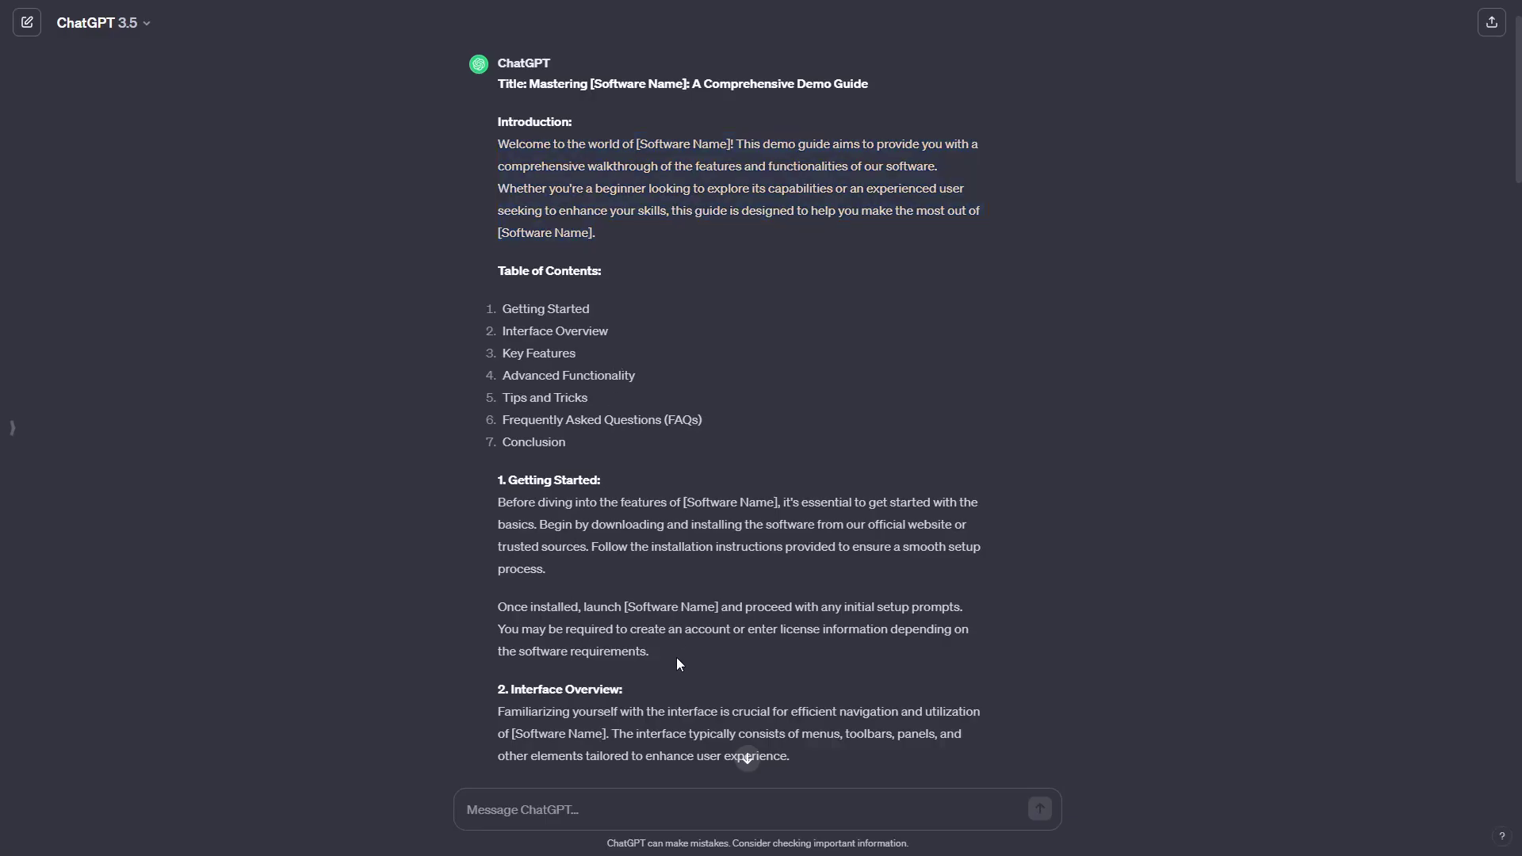
{"action": "left_click_drag", "start_coordinate": [675, 656], "coordinate": [497, 508]}
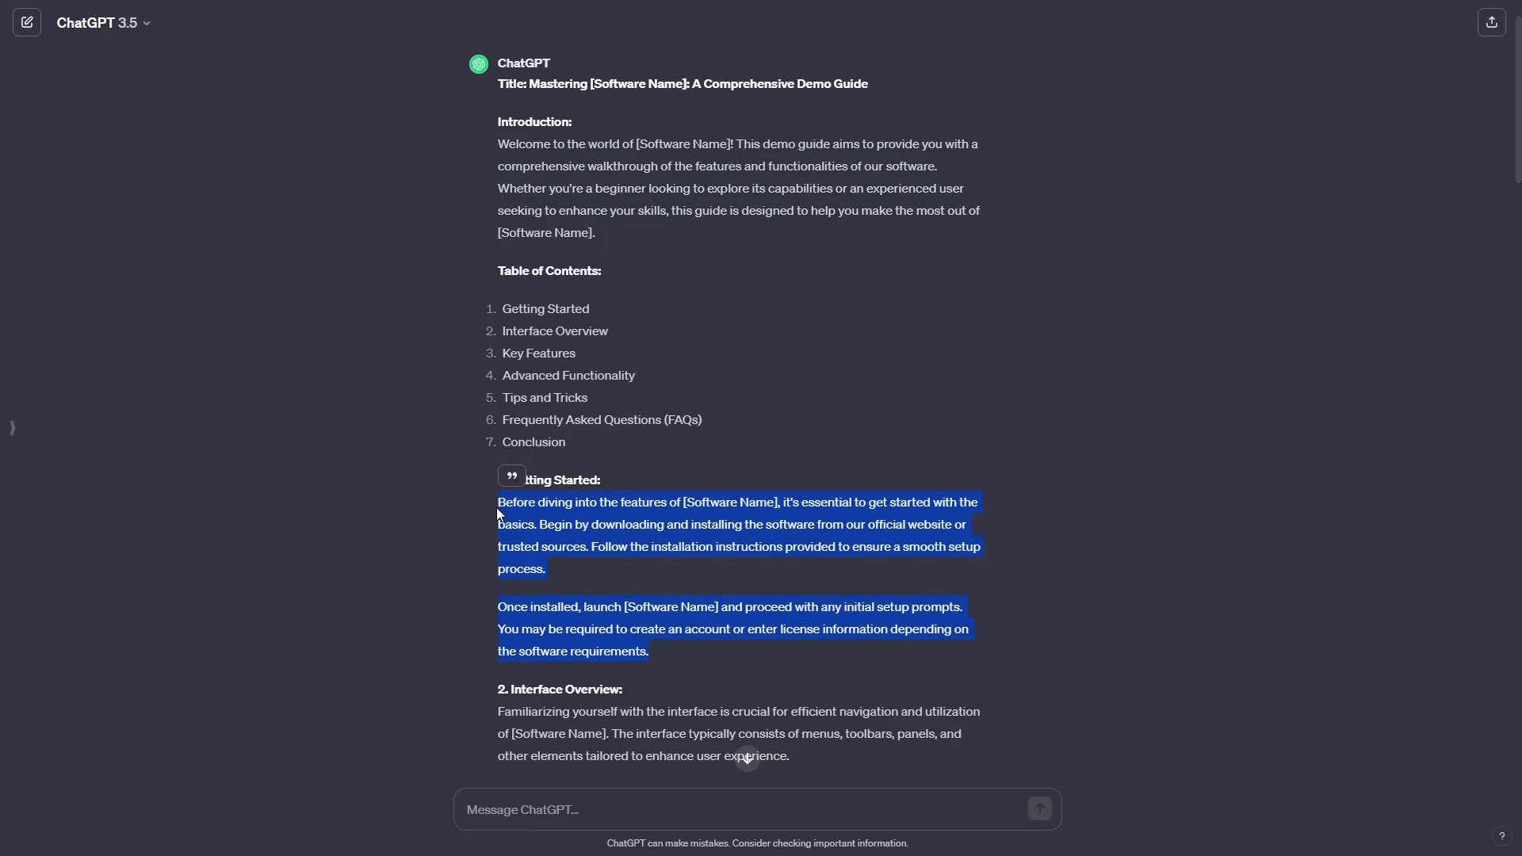
{"action": "key", "text": "alt+Tab"}
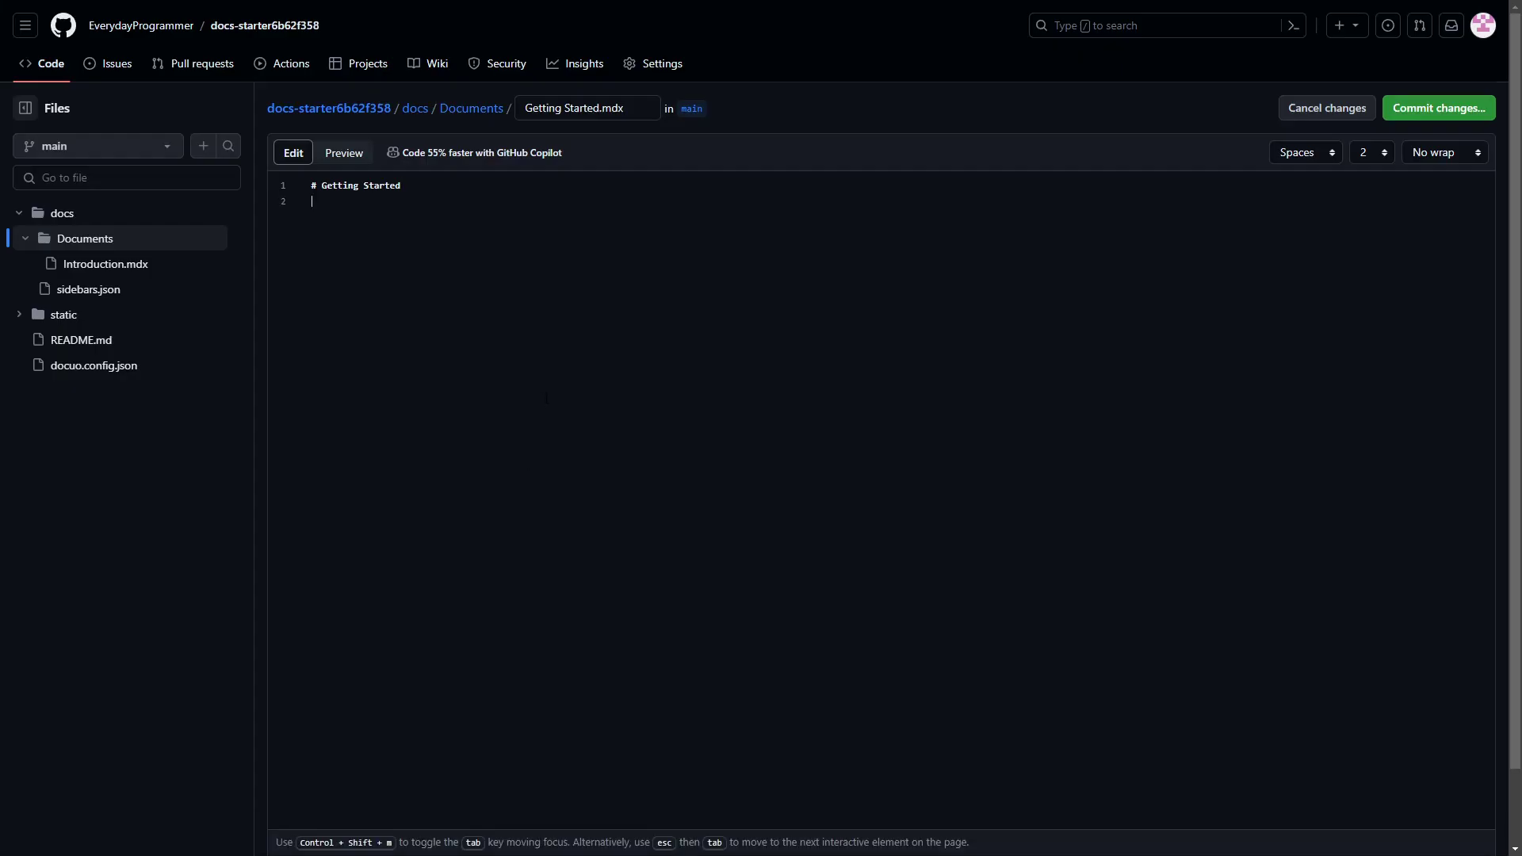
{"action": "key", "text": "ctrl+v"}
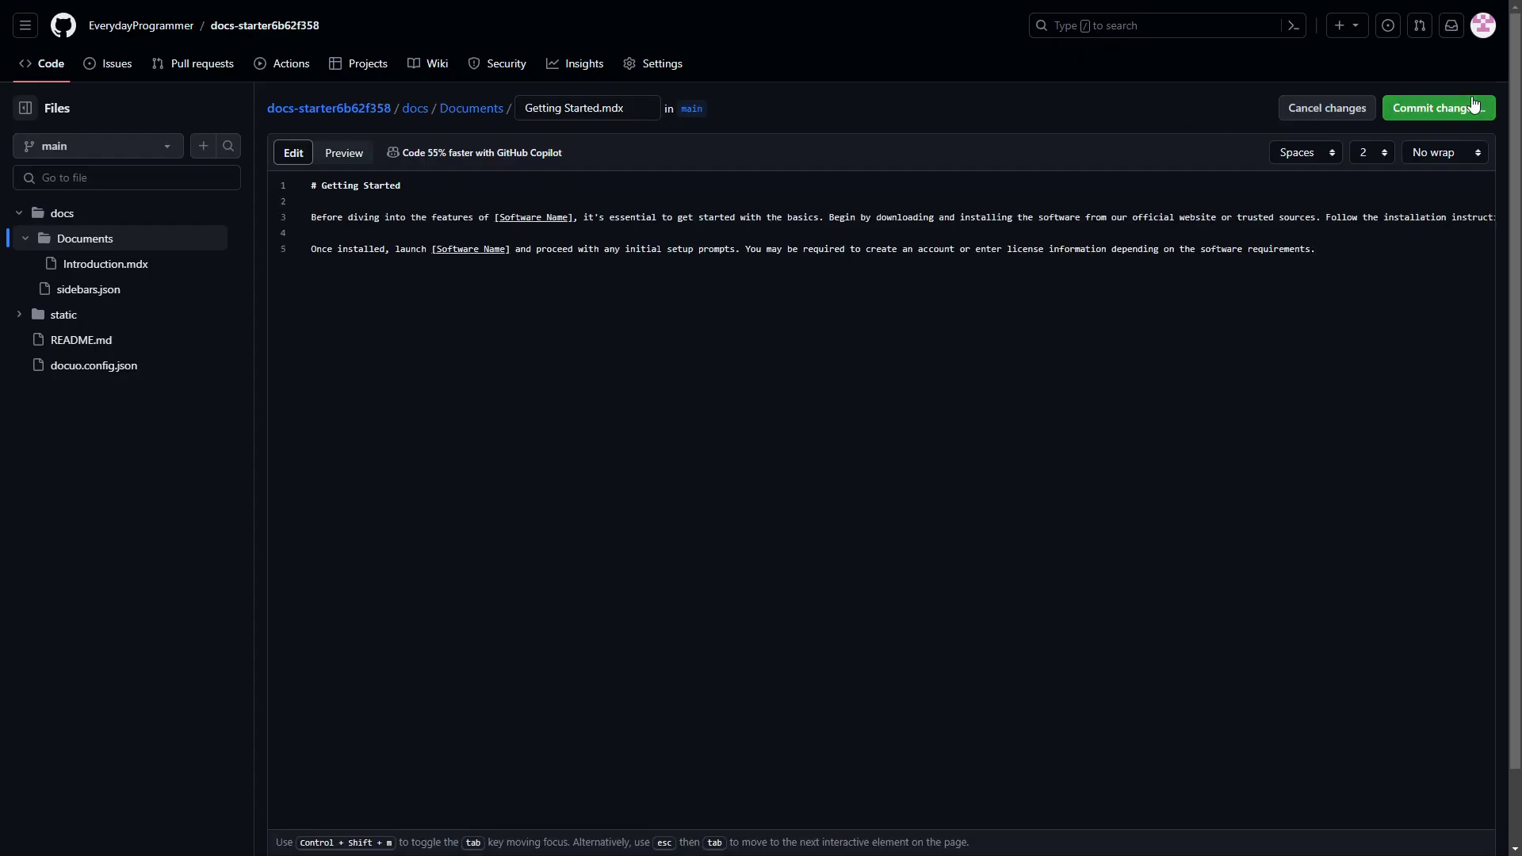
{"action": "left_click", "coordinate": [1450, 109]}
{"action": "left_click", "coordinate": [906, 600]}
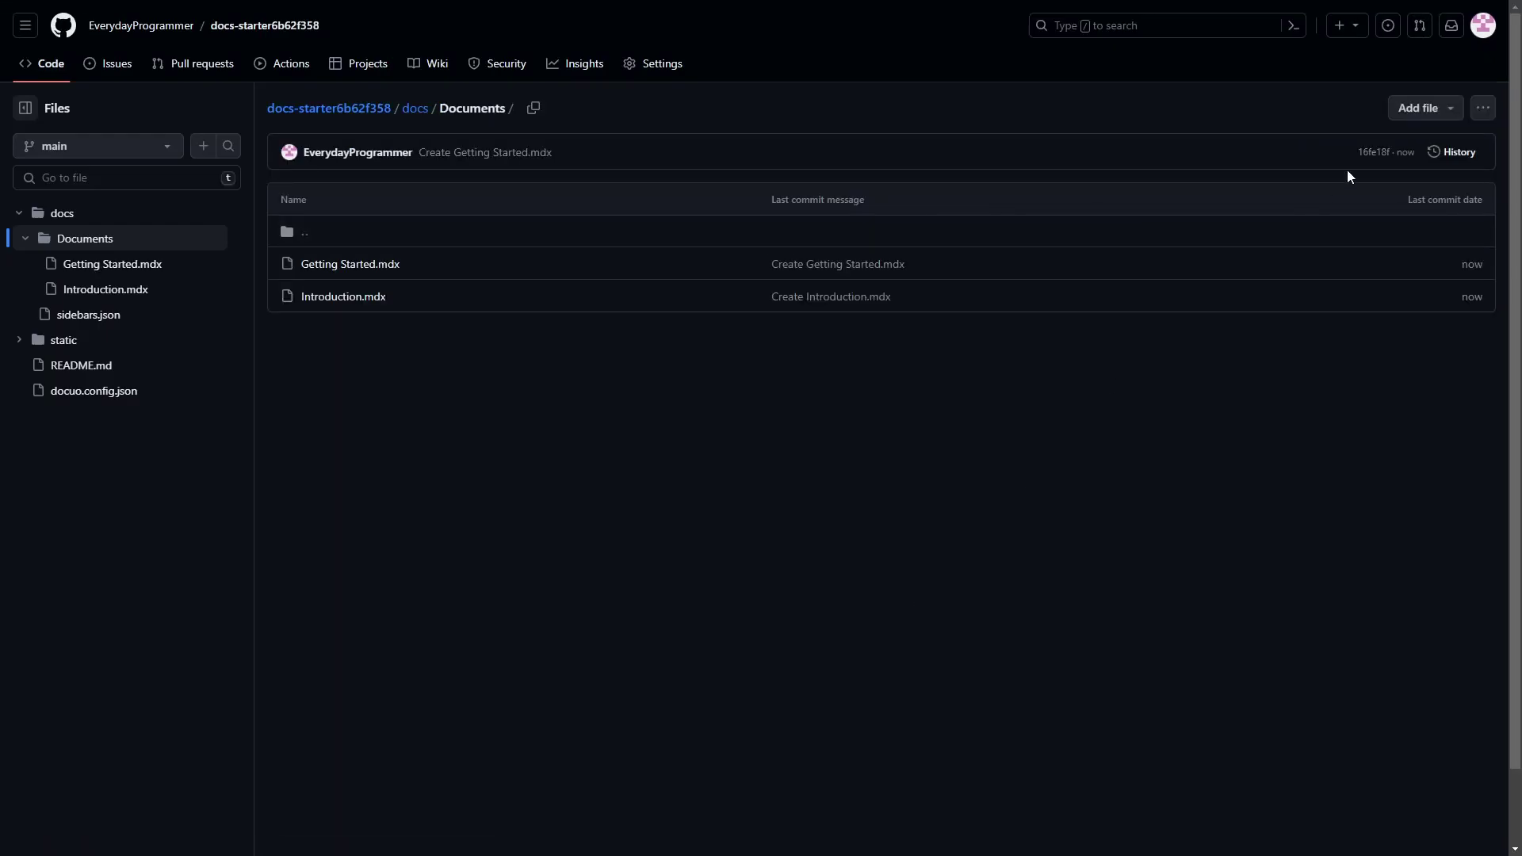
Step: Create a new file named Interface Overview and copy its section from ChatGPT
{"action": "left_click", "coordinate": [1413, 107]}
{"action": "left_click", "coordinate": [1385, 140]}
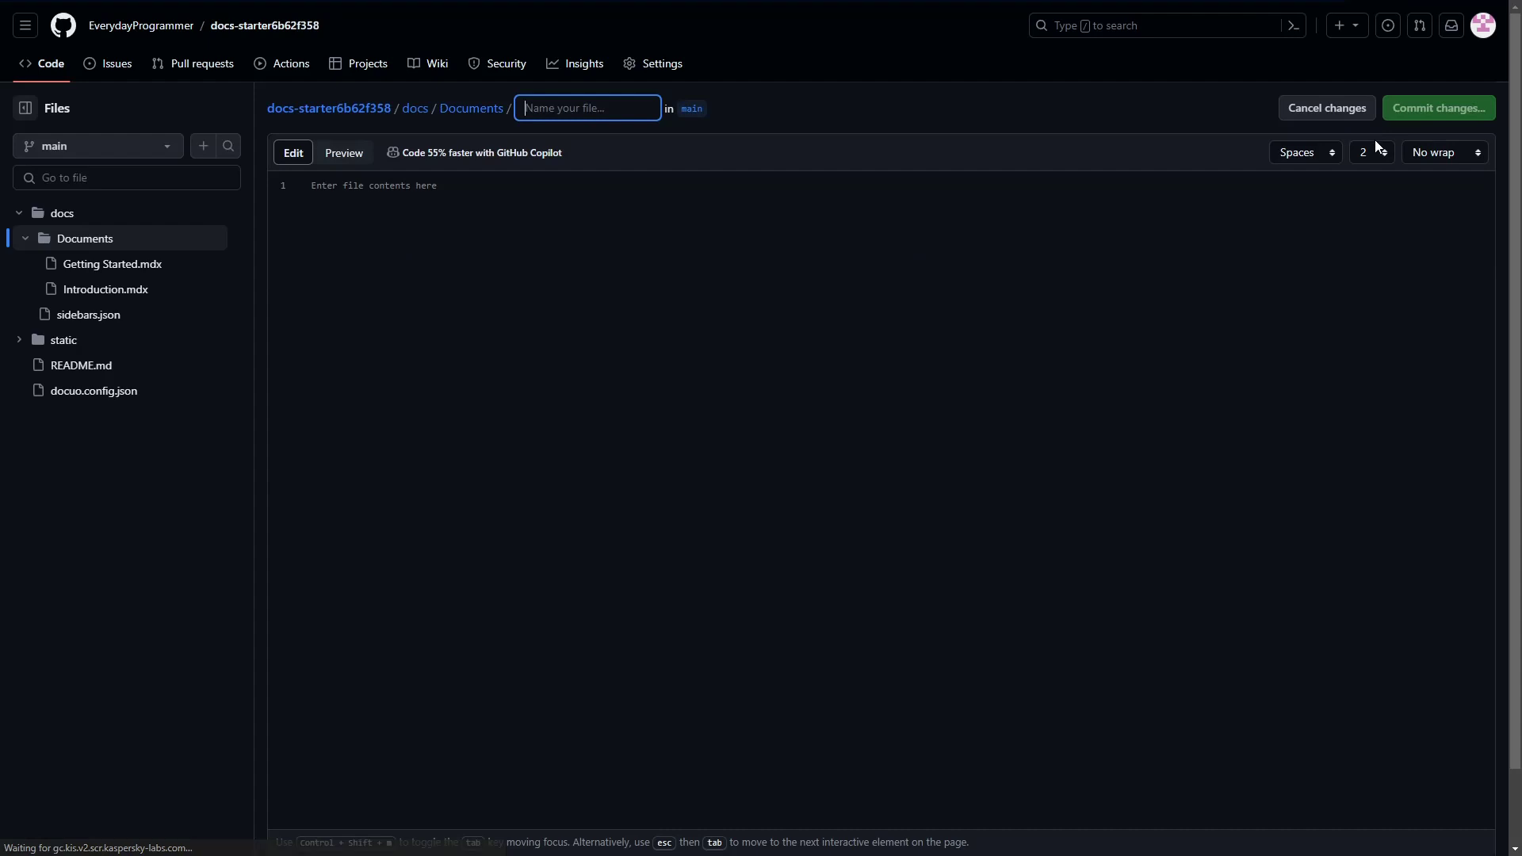
{"action": "type", "text": "Interfa"}
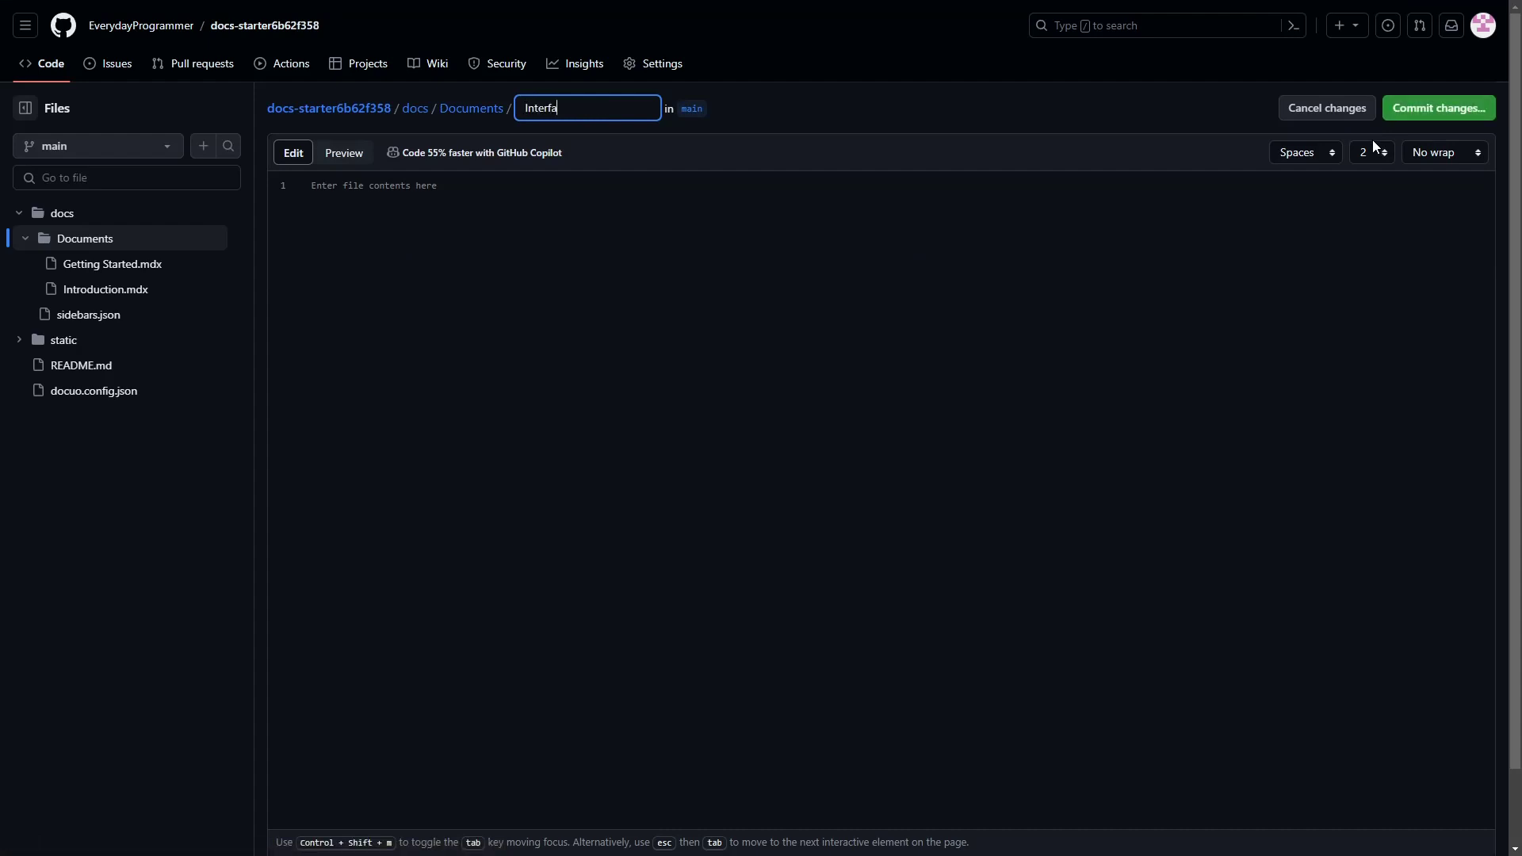
{"action": "type", "text": "ce Overview.mdx"}
{"action": "key", "text": "alt+Tab"}
{"action": "scroll", "coordinate": [726, 341], "scroll_direction": "down", "scroll_amount": 2}
{"action": "scroll", "coordinate": [726, 341], "scroll_direction": "down", "scroll_amount": 3}
{"action": "left_click_drag", "start_coordinate": [860, 441], "coordinate": [494, 311]}
{"action": "key", "text": "ctrl+c"}
{"action": "key", "text": "alt+Tab"}
Step: Type '# Interface Overview', paste the two paragraphs, enable soft wrap, and commit
{"action": "type", "text": "# Int"}
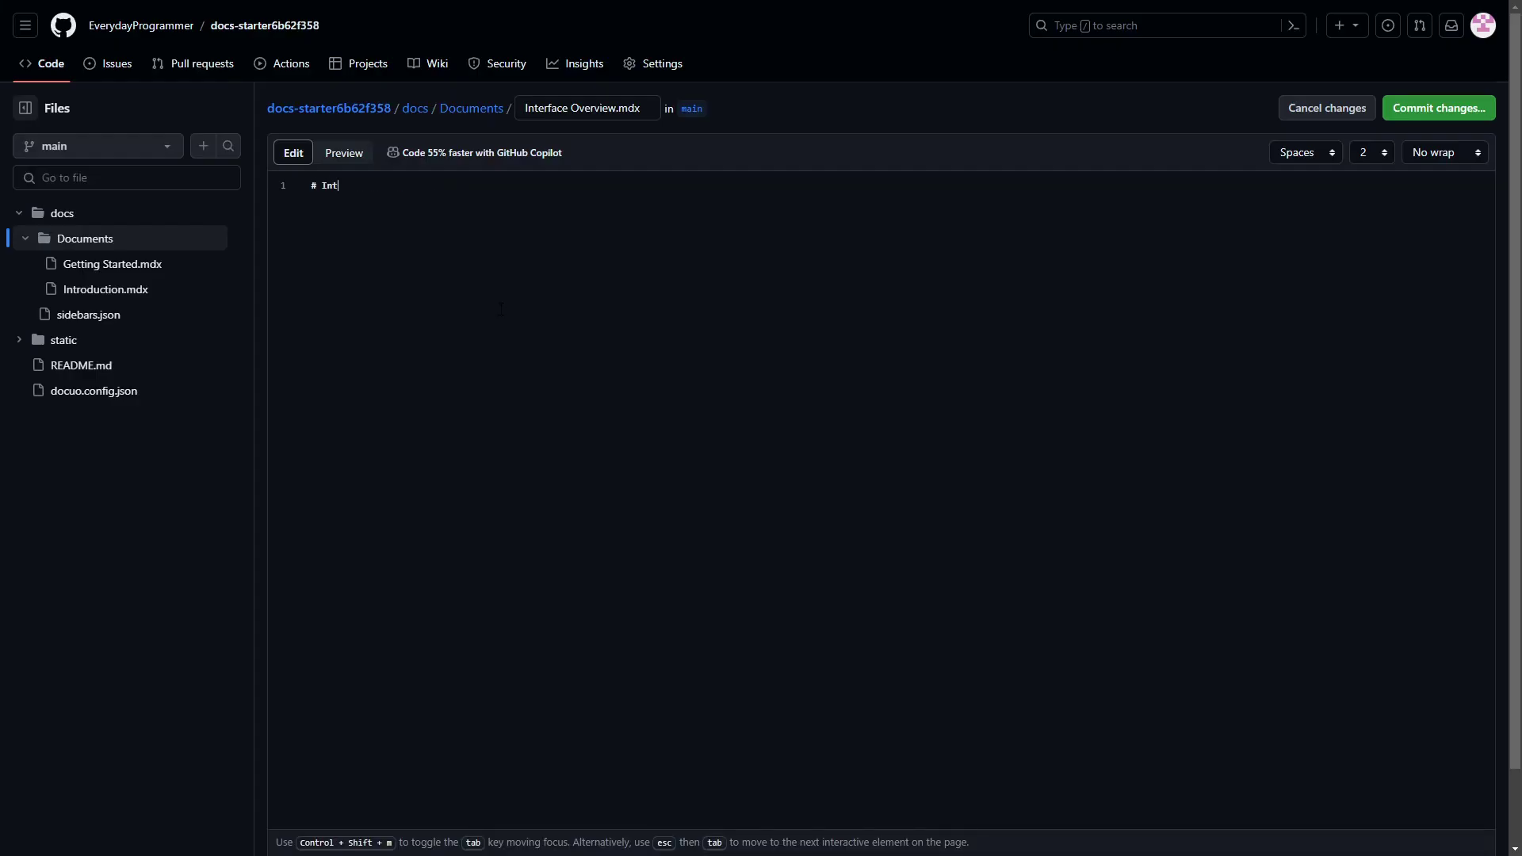
{"action": "type", "text": "erface Overview"}
{"action": "key", "text": "ctrl+v"}
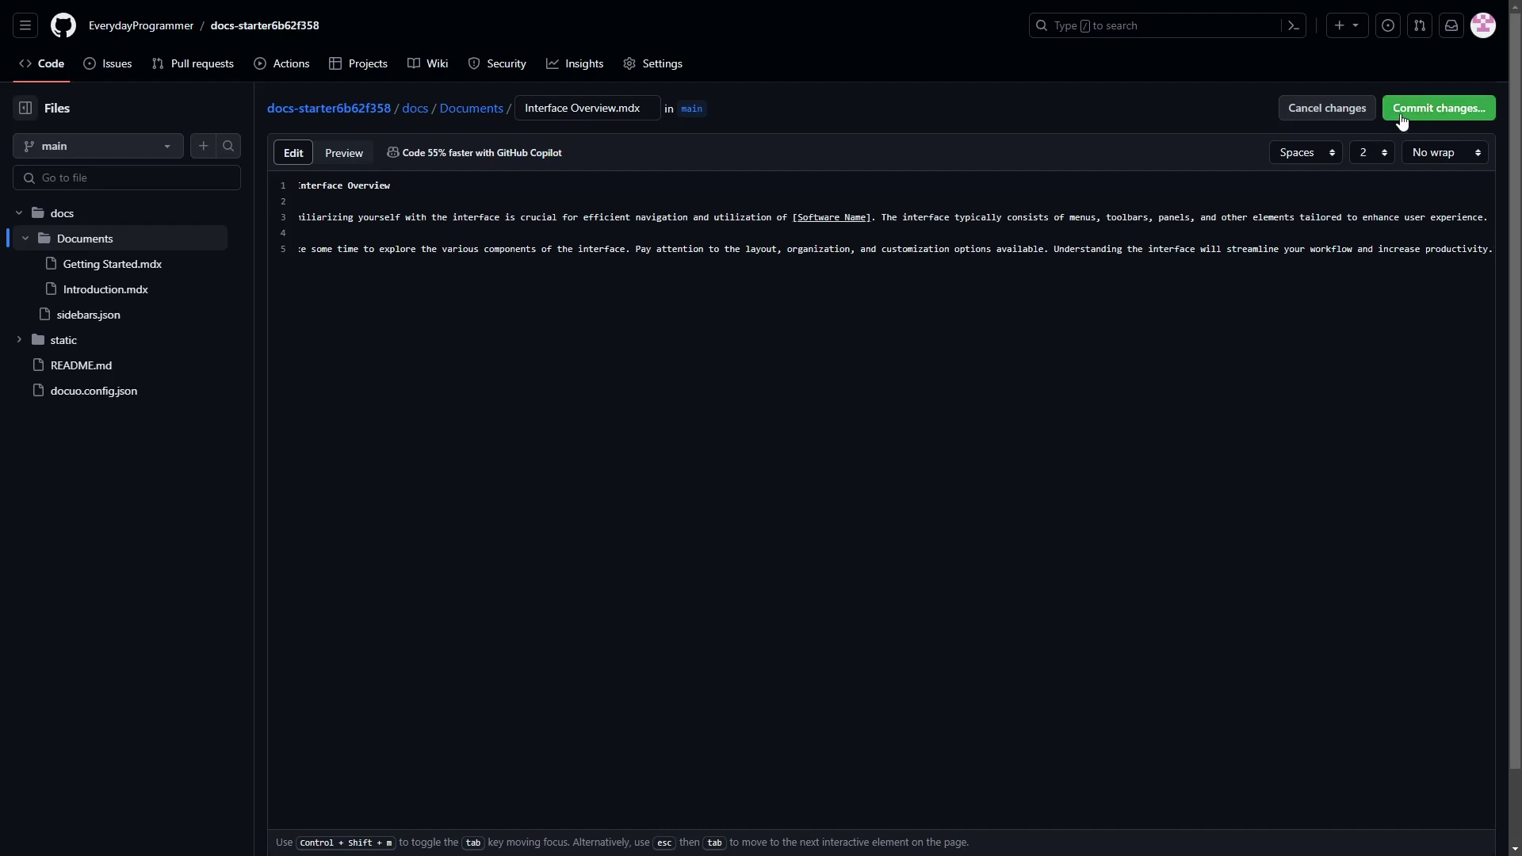
{"action": "left_click", "coordinate": [1439, 152]}
{"action": "left_click", "coordinate": [1443, 201]}
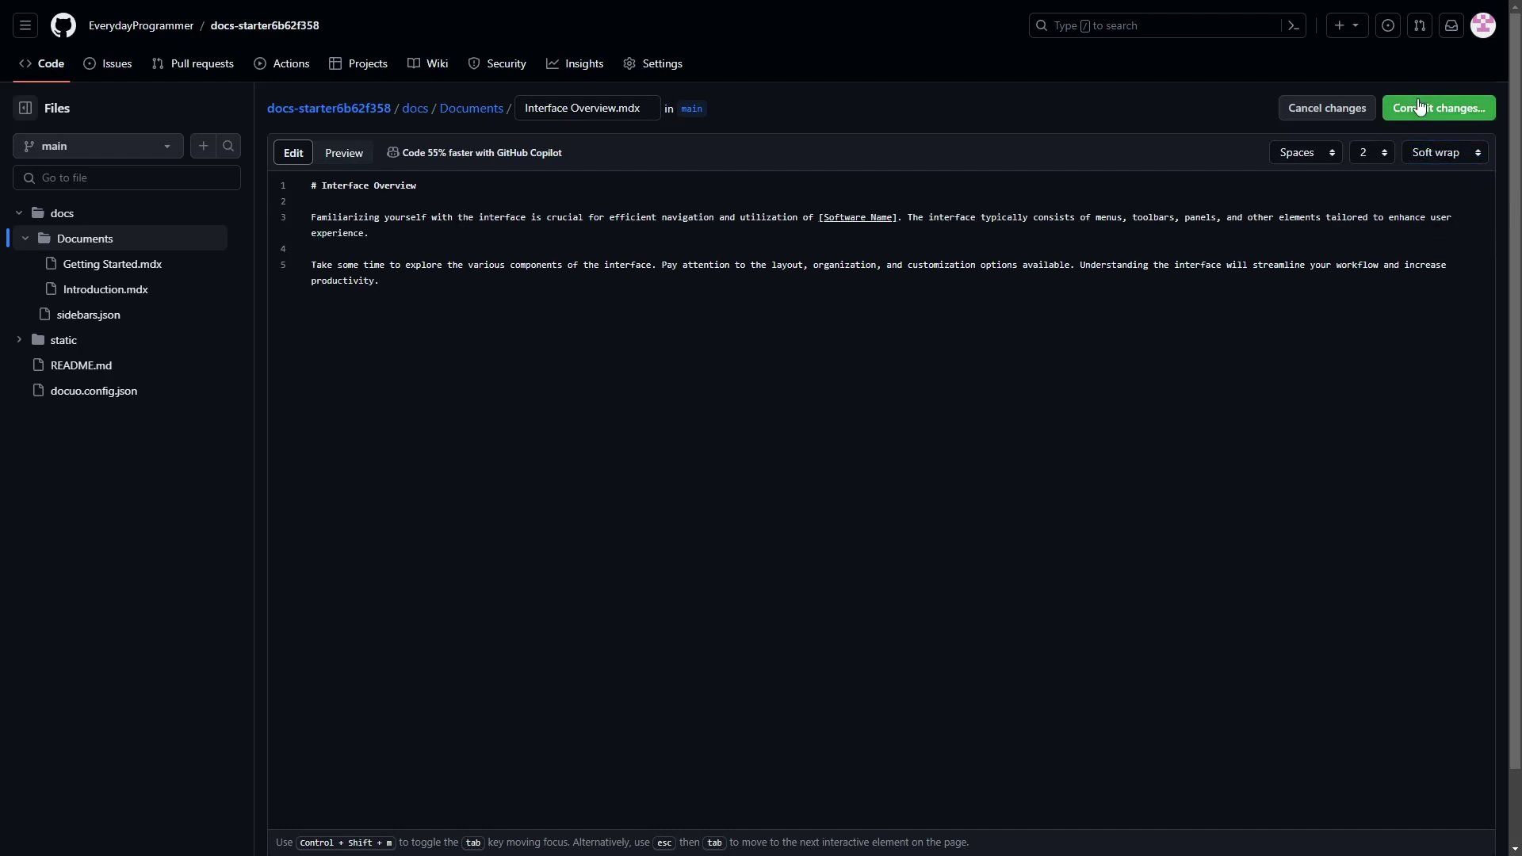
{"action": "left_click", "coordinate": [1419, 106]}
{"action": "left_click", "coordinate": [931, 603]}
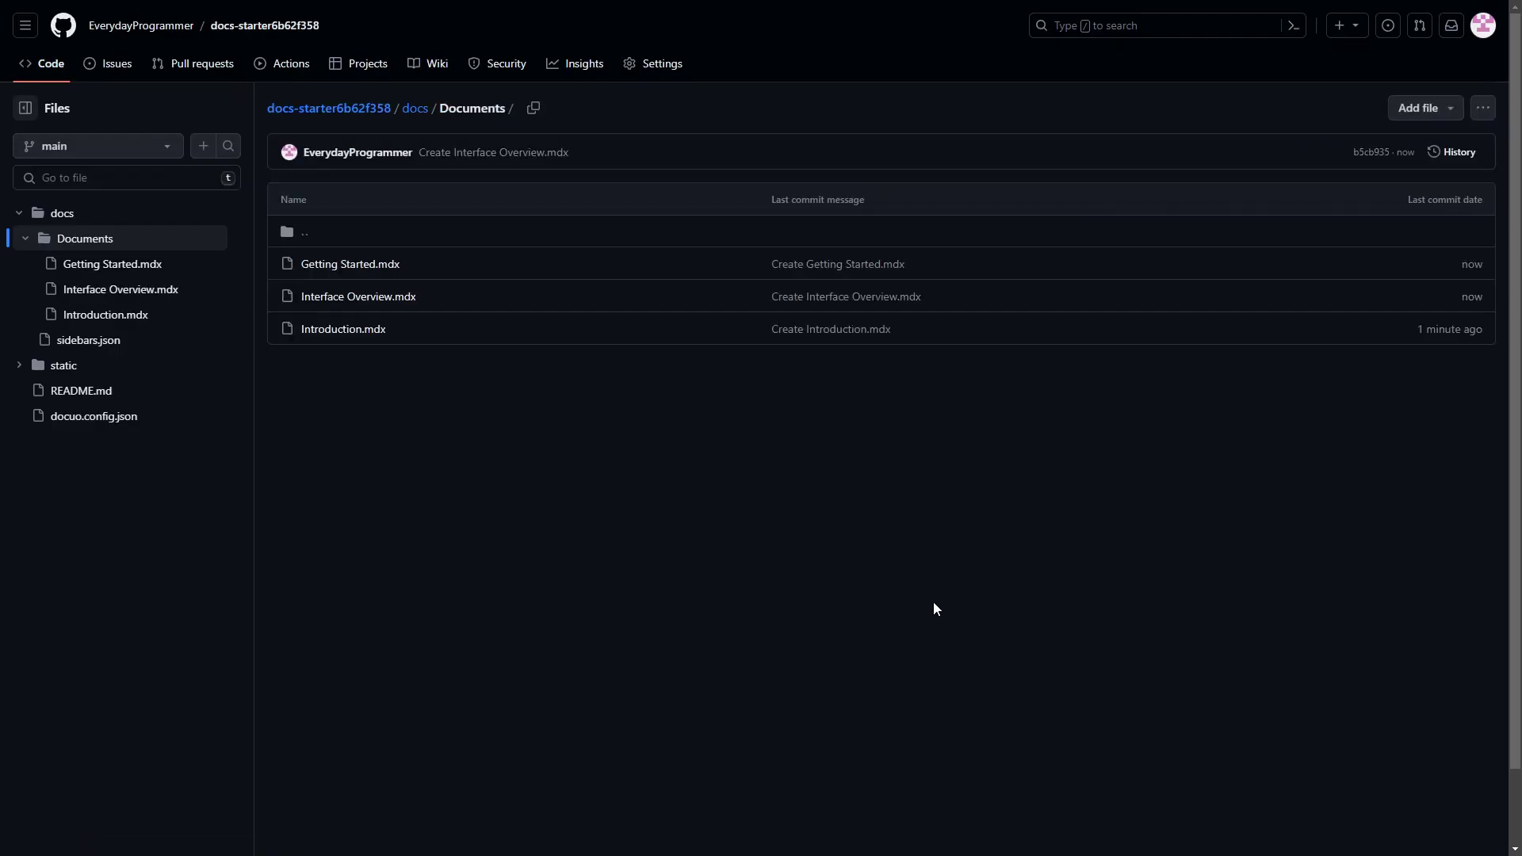
Step: Create a new file named 'Key Features' with the heading '# Key Features'
{"action": "left_click", "coordinate": [1390, 111]}
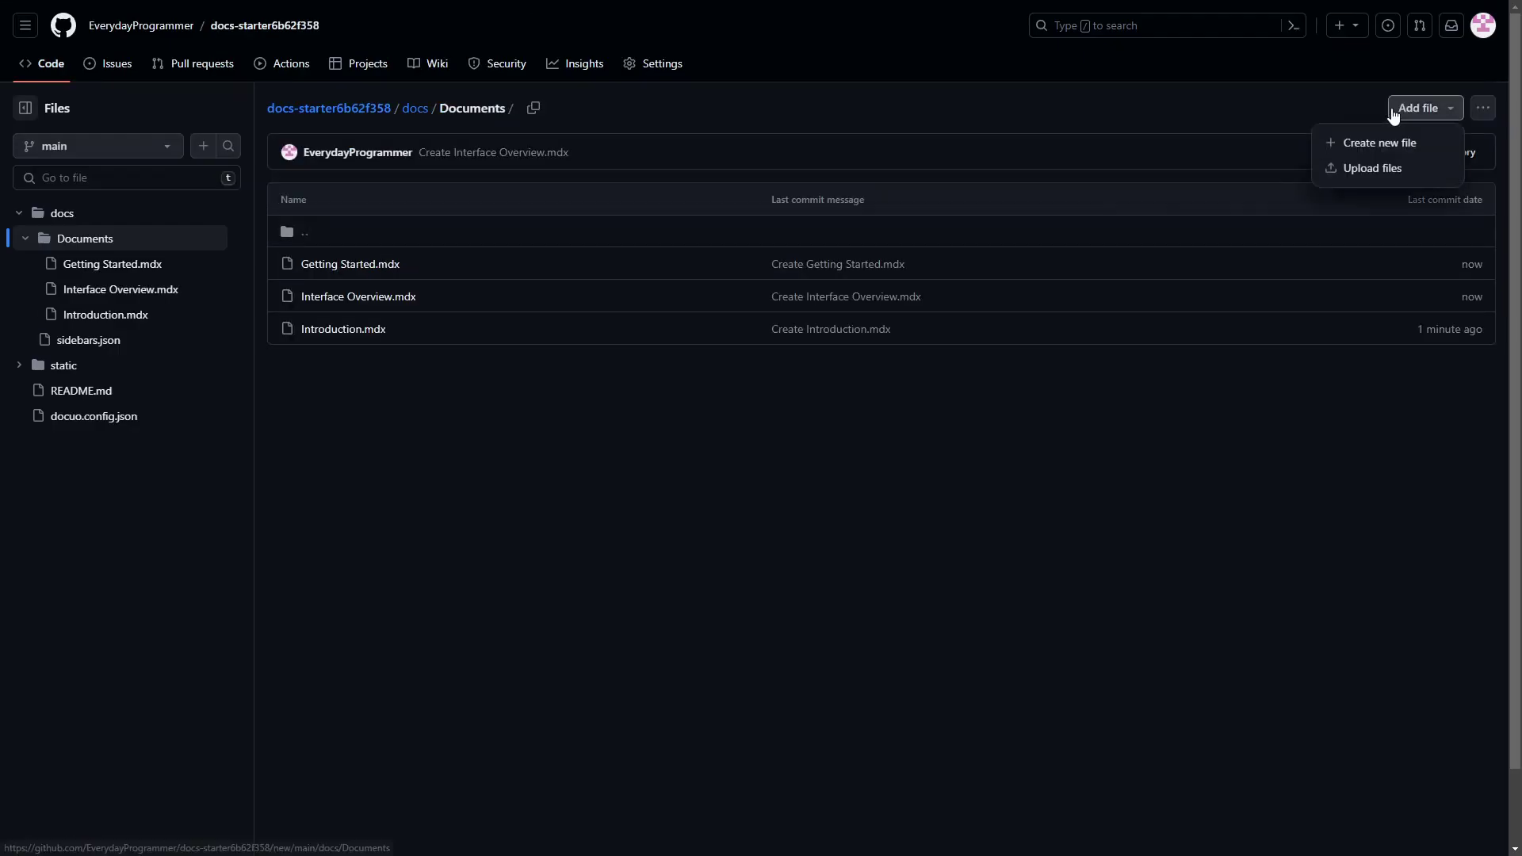
{"action": "left_click", "coordinate": [1366, 139]}
{"action": "type", "text": "K"}
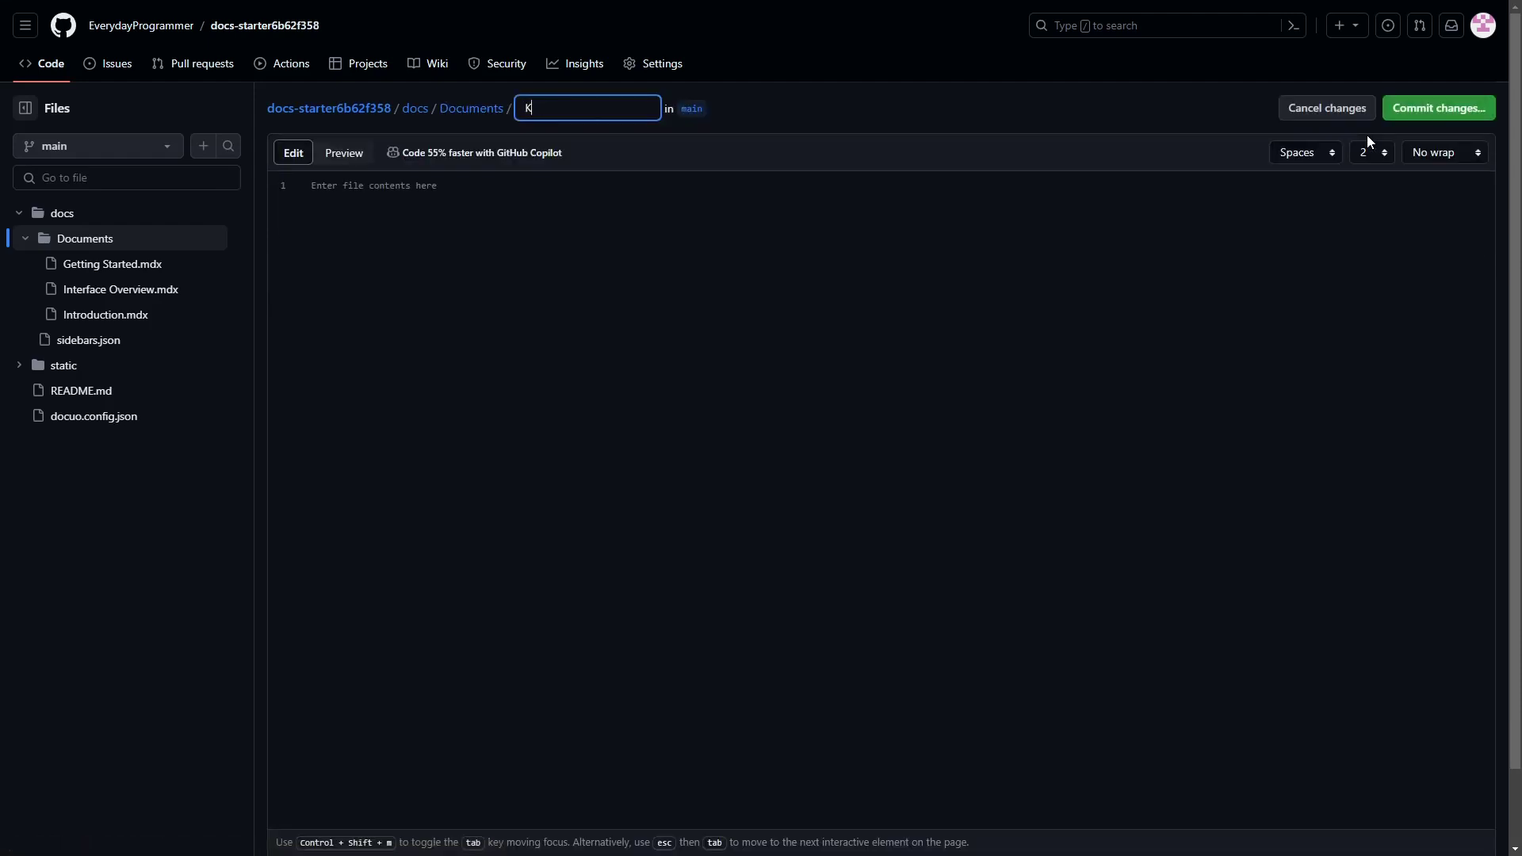
{"action": "type", "text": "ey Features"}
{"action": "left_click", "coordinate": [1085, 241]}
{"action": "type", "text": "# Key"}
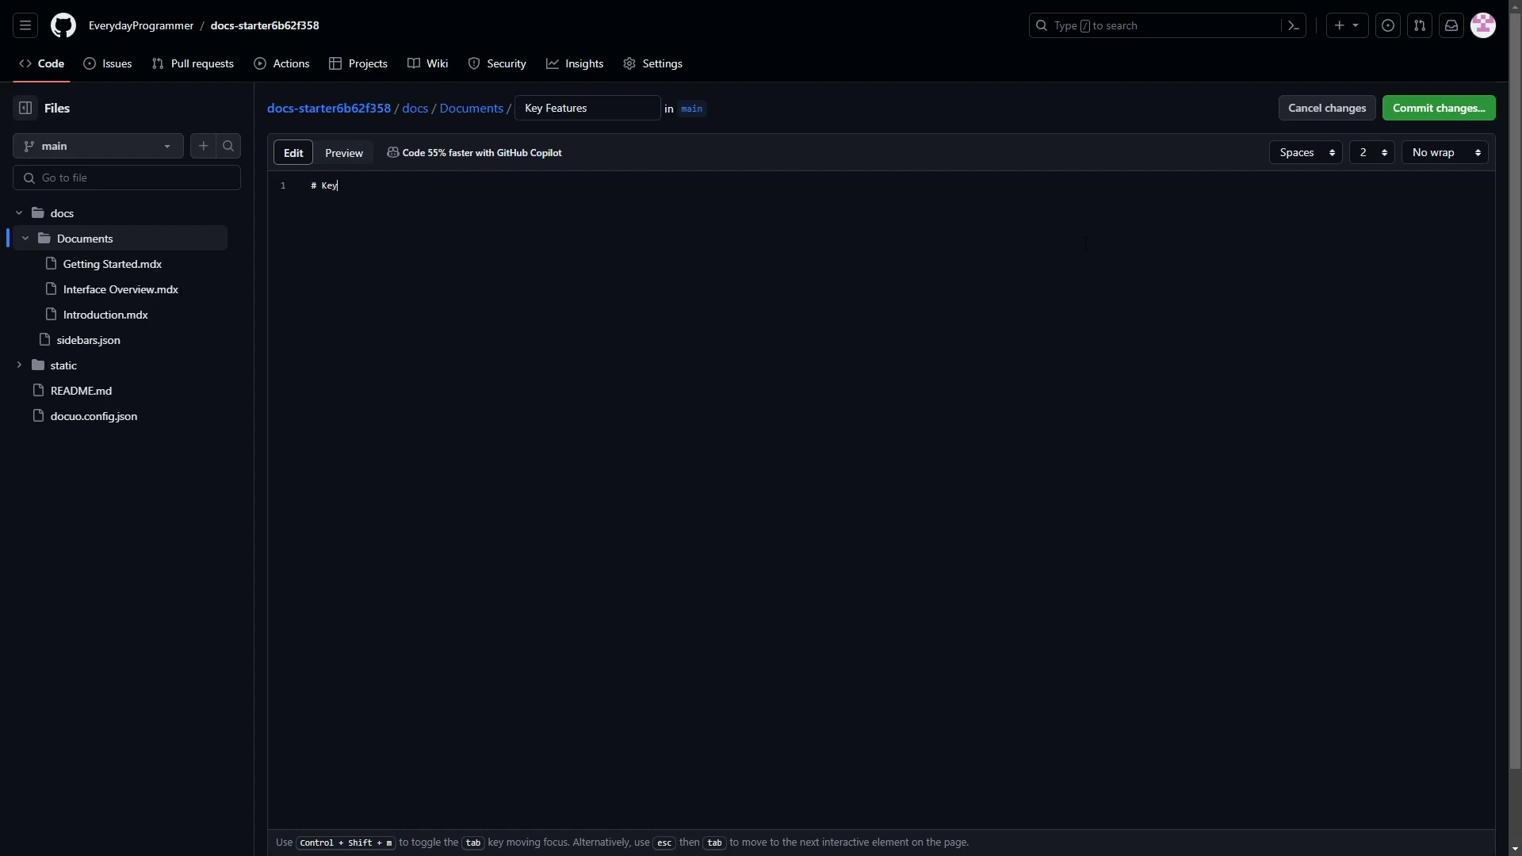
{"action": "type", "text": " Features"}
Step: Copy ChatGPT's Key Features intro and five feature lines into the file
{"action": "key", "text": "alt+Tab"}
{"action": "scroll", "coordinate": [696, 388], "scroll_direction": "down", "scroll_amount": 2}
{"action": "left_click_drag", "start_coordinate": [954, 492], "coordinate": [493, 349]}
{"action": "key", "text": "ctrl+c"}
{"action": "key", "text": "alt+Tab"}
{"action": "key", "text": "ctrl+v"}
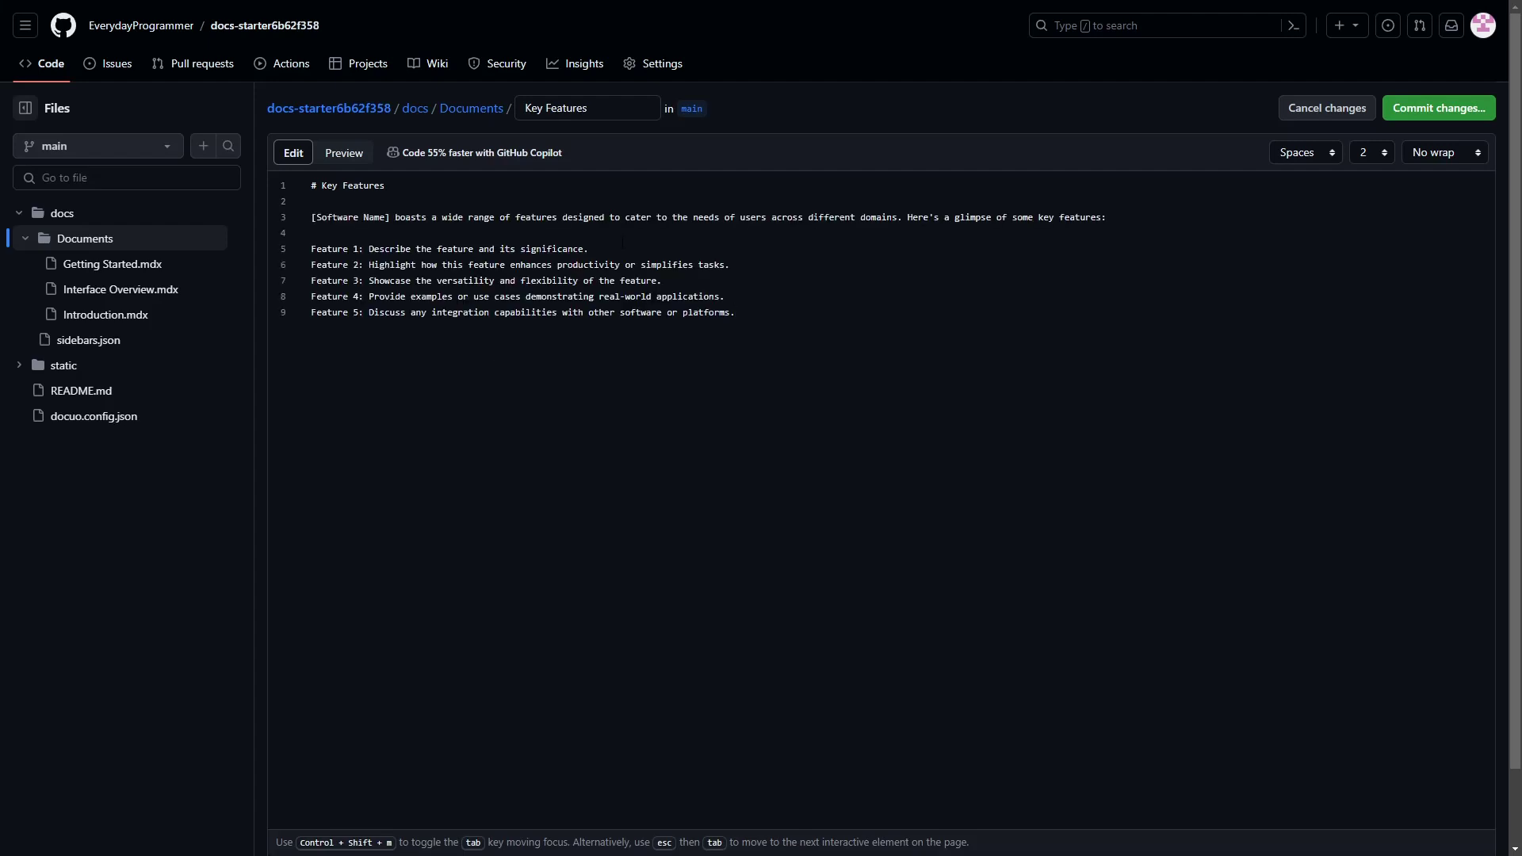
Step: Make the Feature labels on all five feature lines bold
{"action": "type", "text": "-"}
{"action": "key", "text": "Down"}
{"action": "key", "text": "Home"}
{"action": "type", "text": "-"}
{"action": "key", "text": "Down"}
{"action": "key", "text": "Home"}
{"action": "type", "text": "- "}
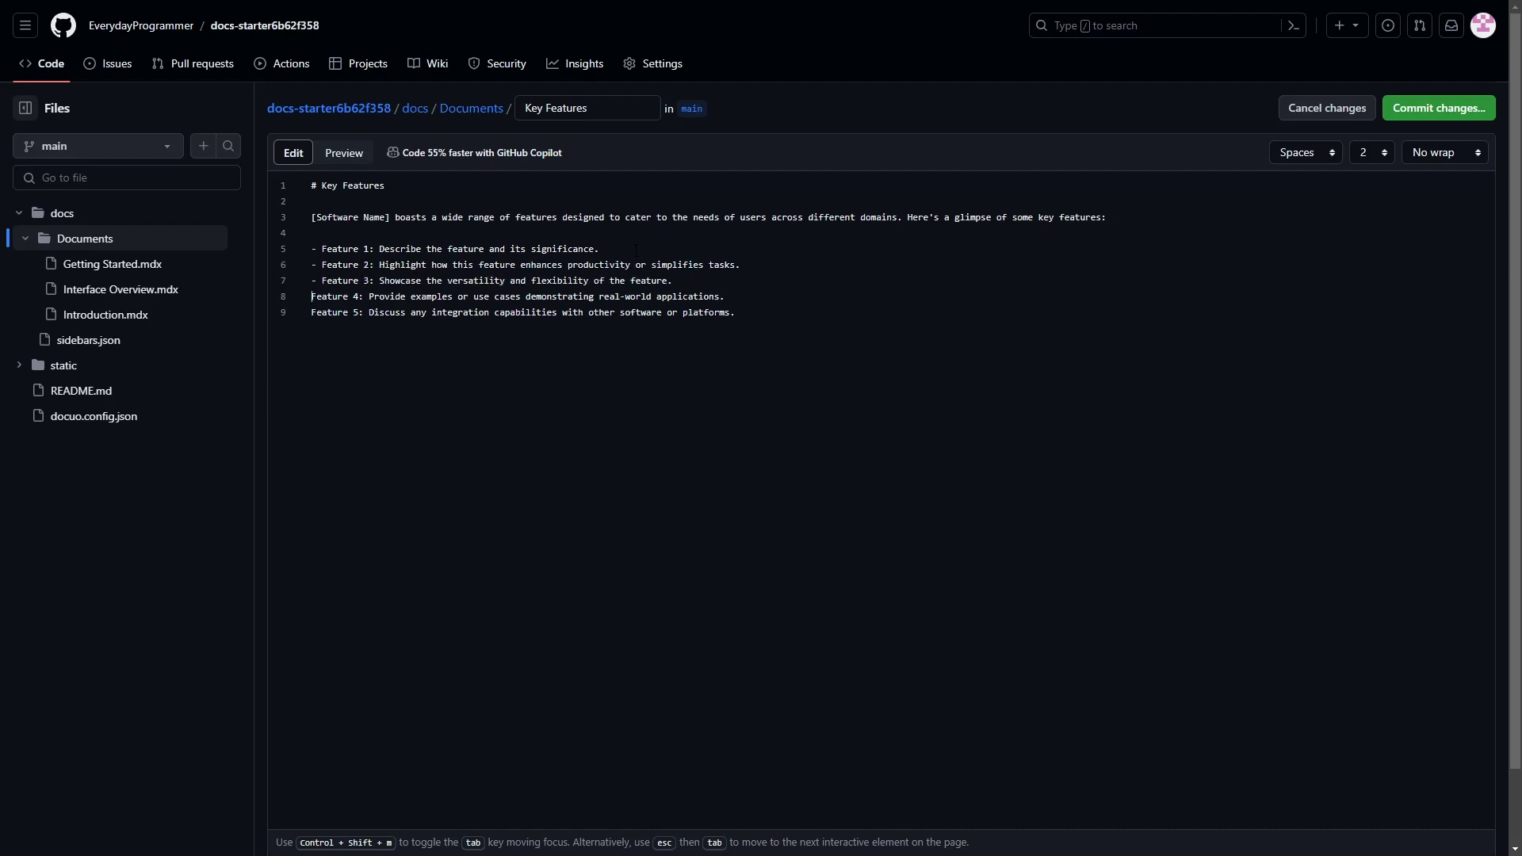
{"action": "type", "text": "-"}
{"action": "key", "text": "Down"}
{"action": "type", "text": "- "}
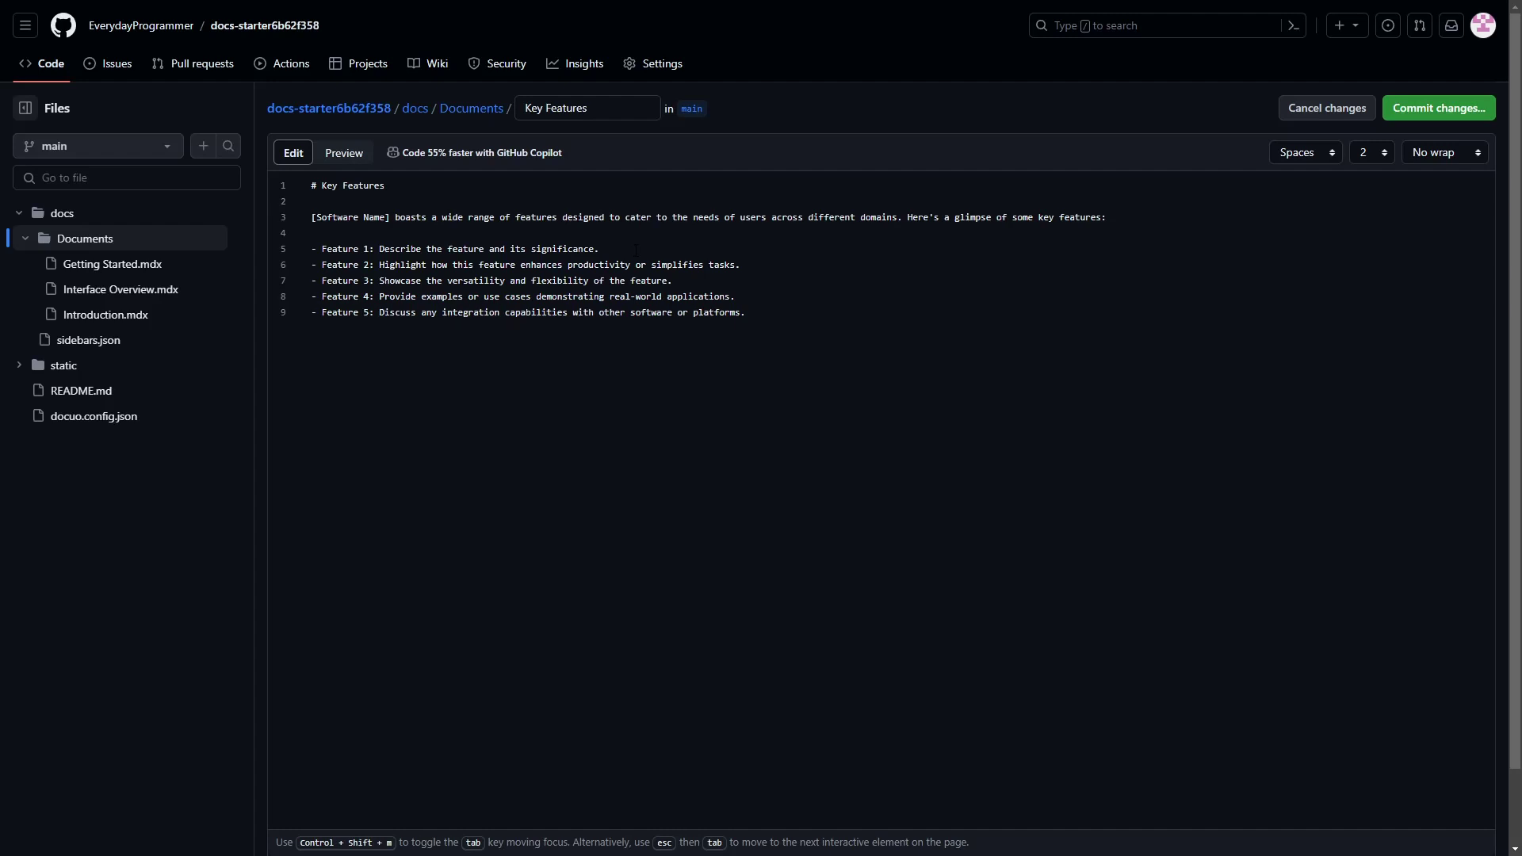
{"action": "type", "text": "**"}
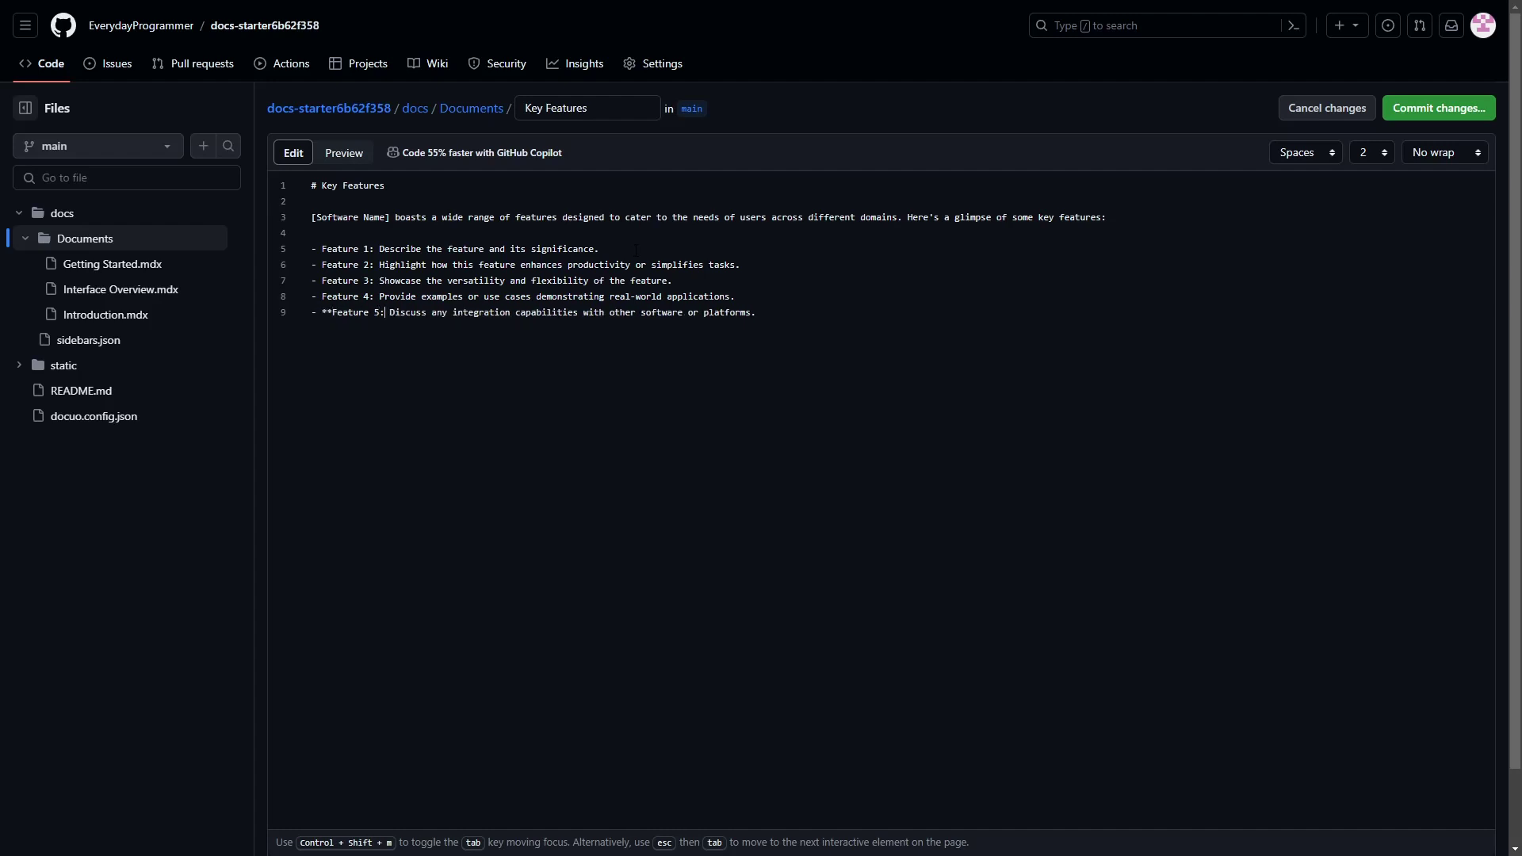
{"action": "type", "text": "**"}
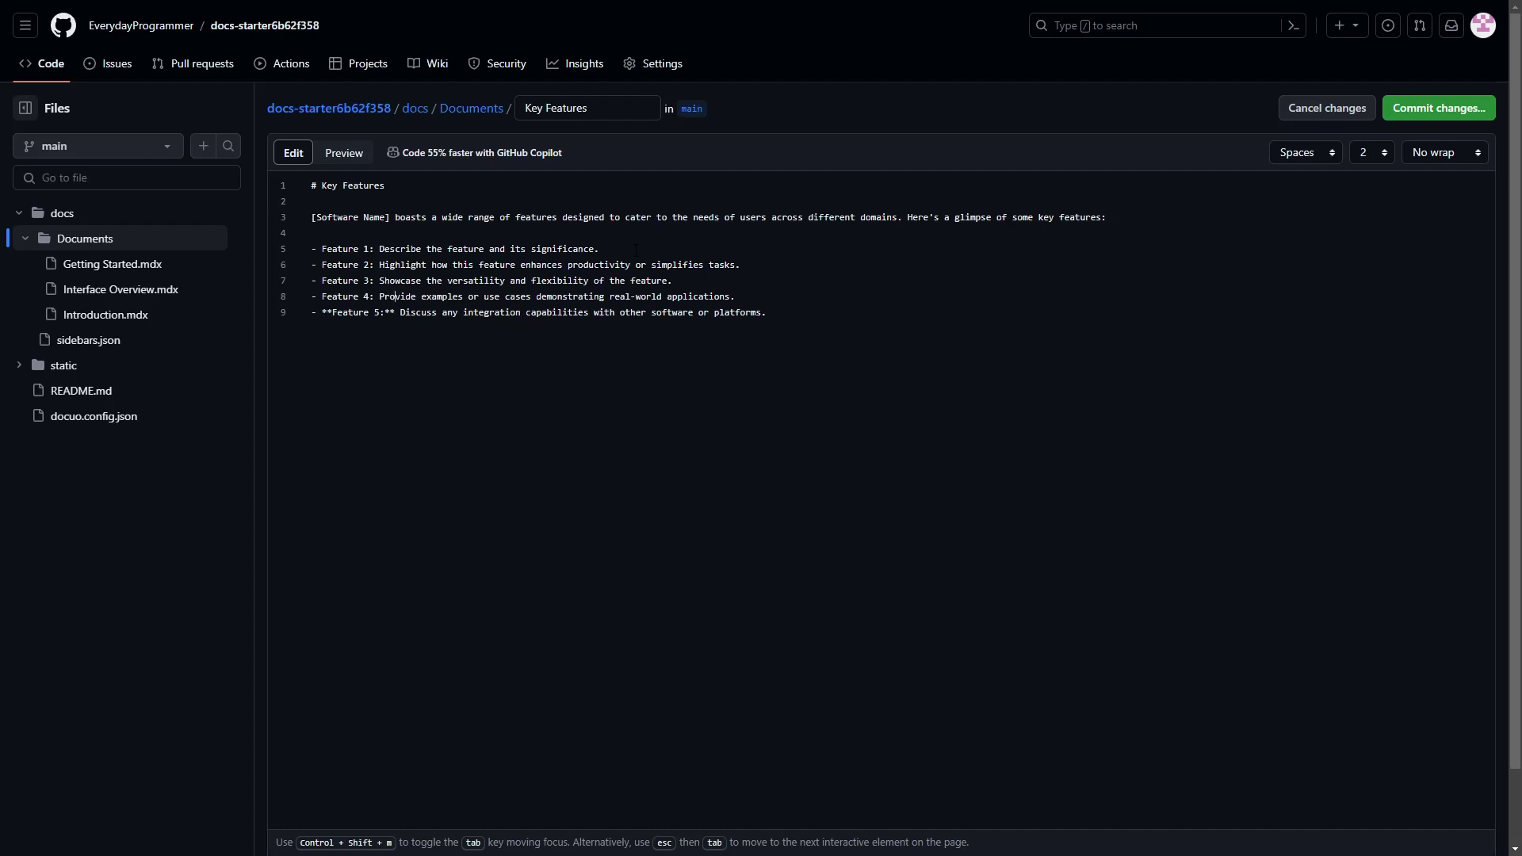
{"action": "type", "text": "**"}
{"action": "type", "text": "**"}
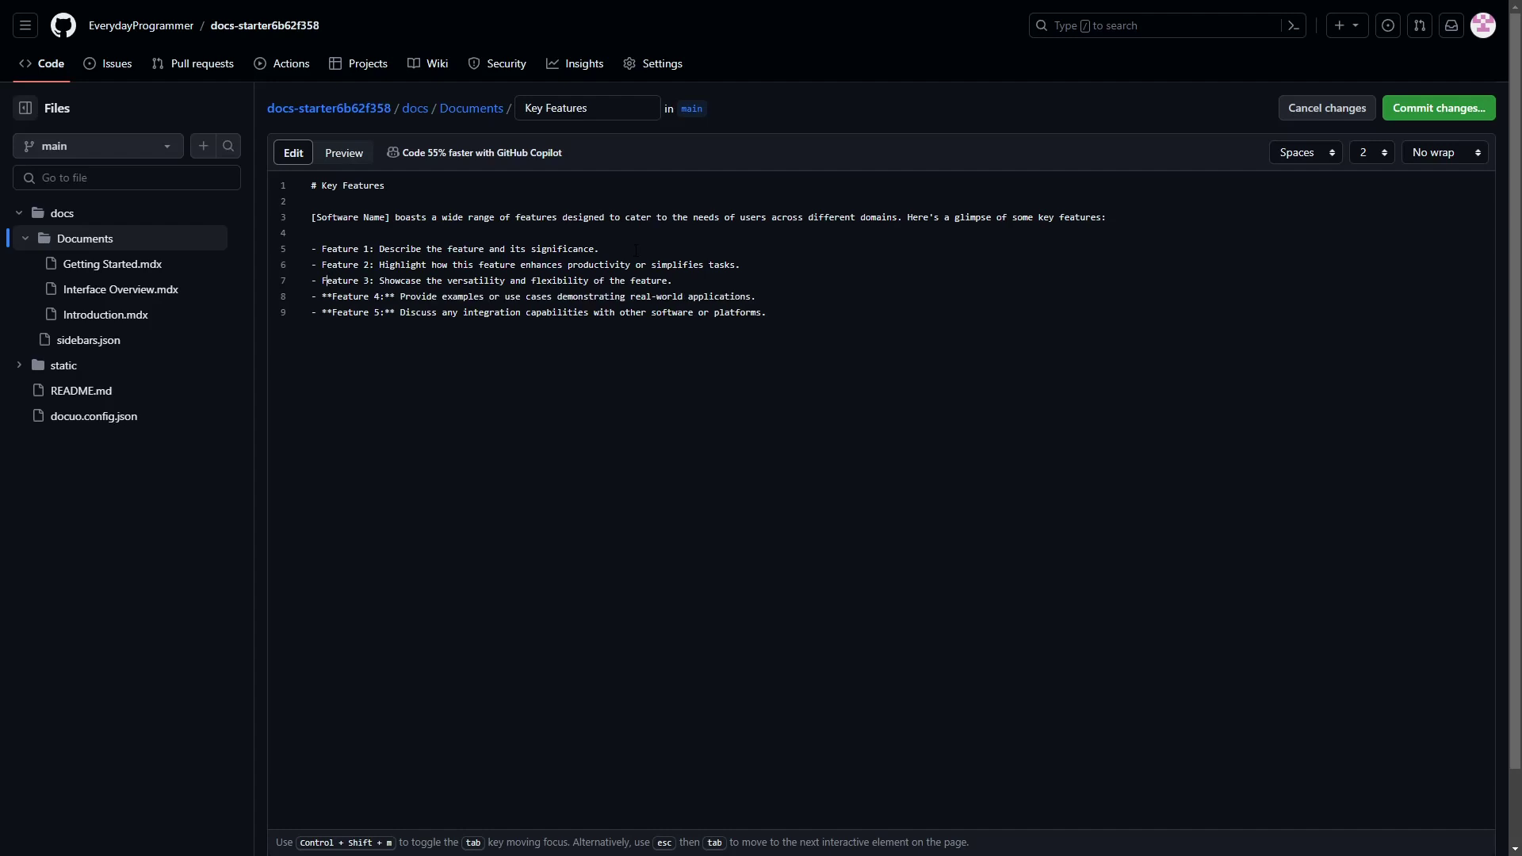
{"action": "type", "text": "**"}
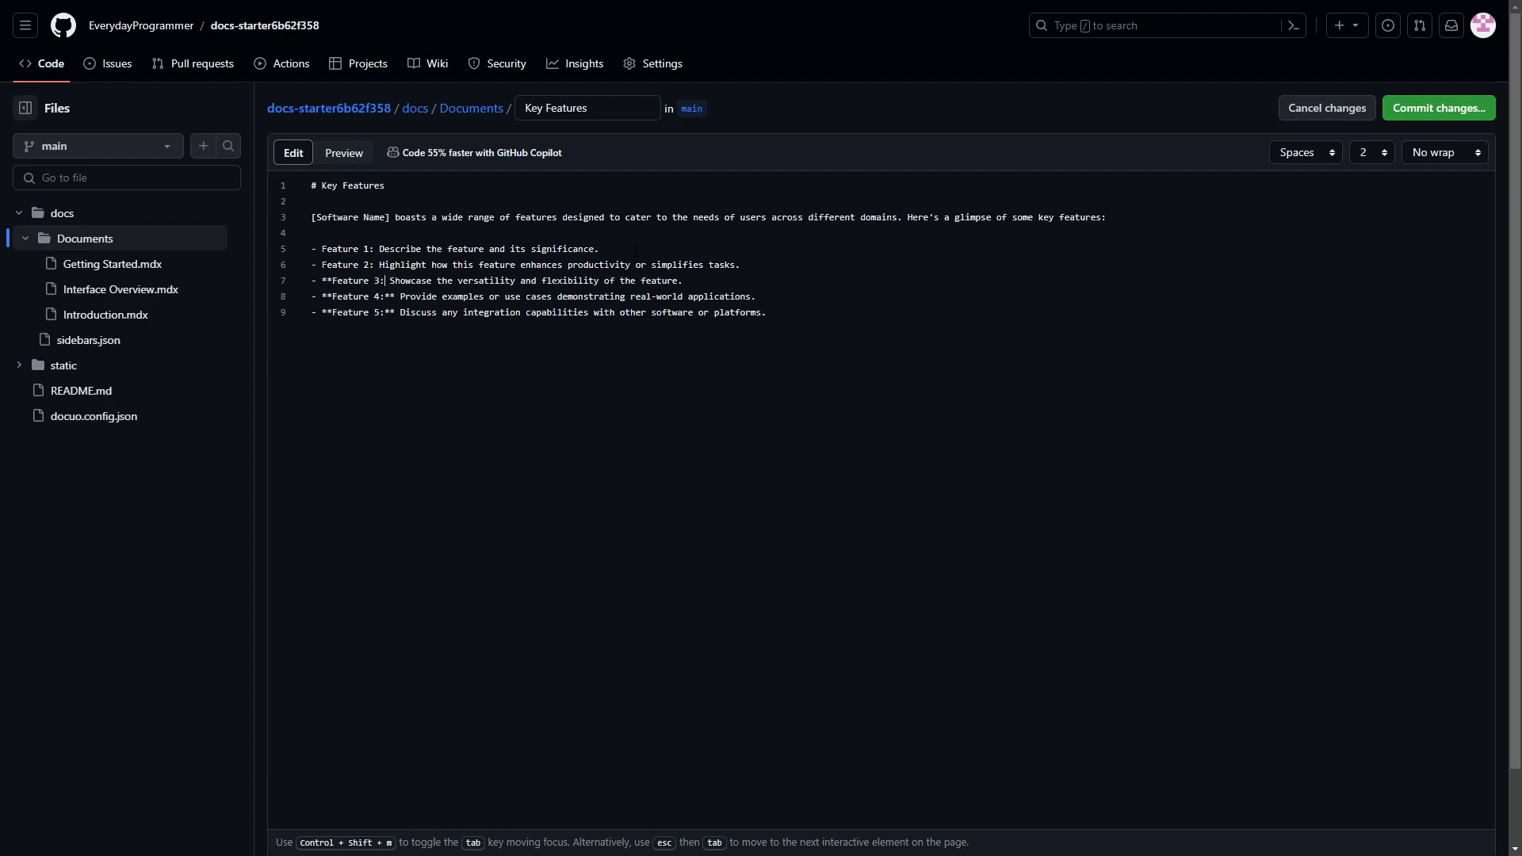
{"action": "type", "text": "**"}
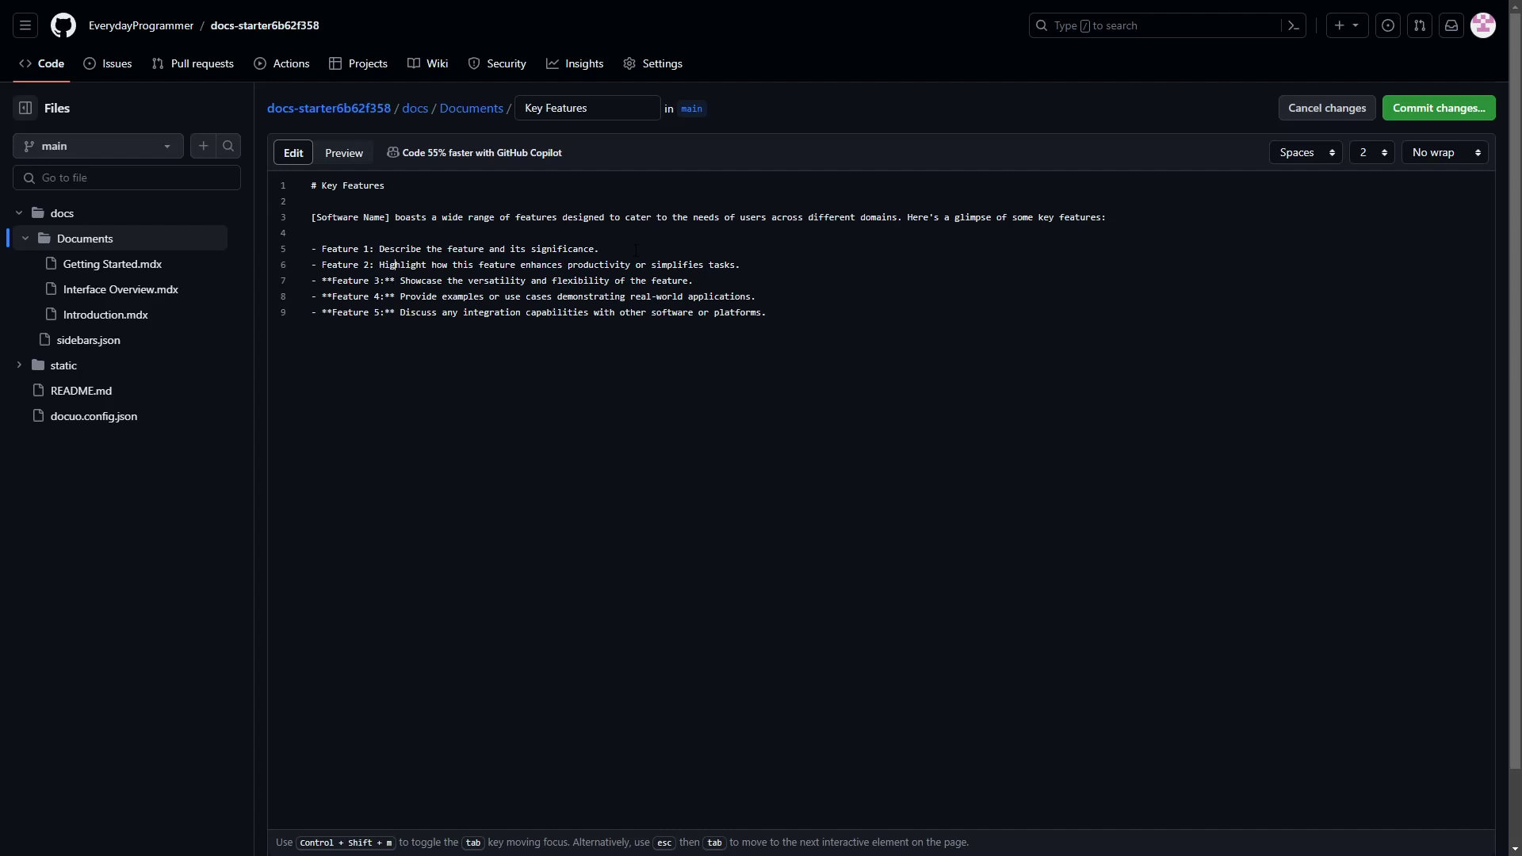
{"action": "type", "text": "**"}
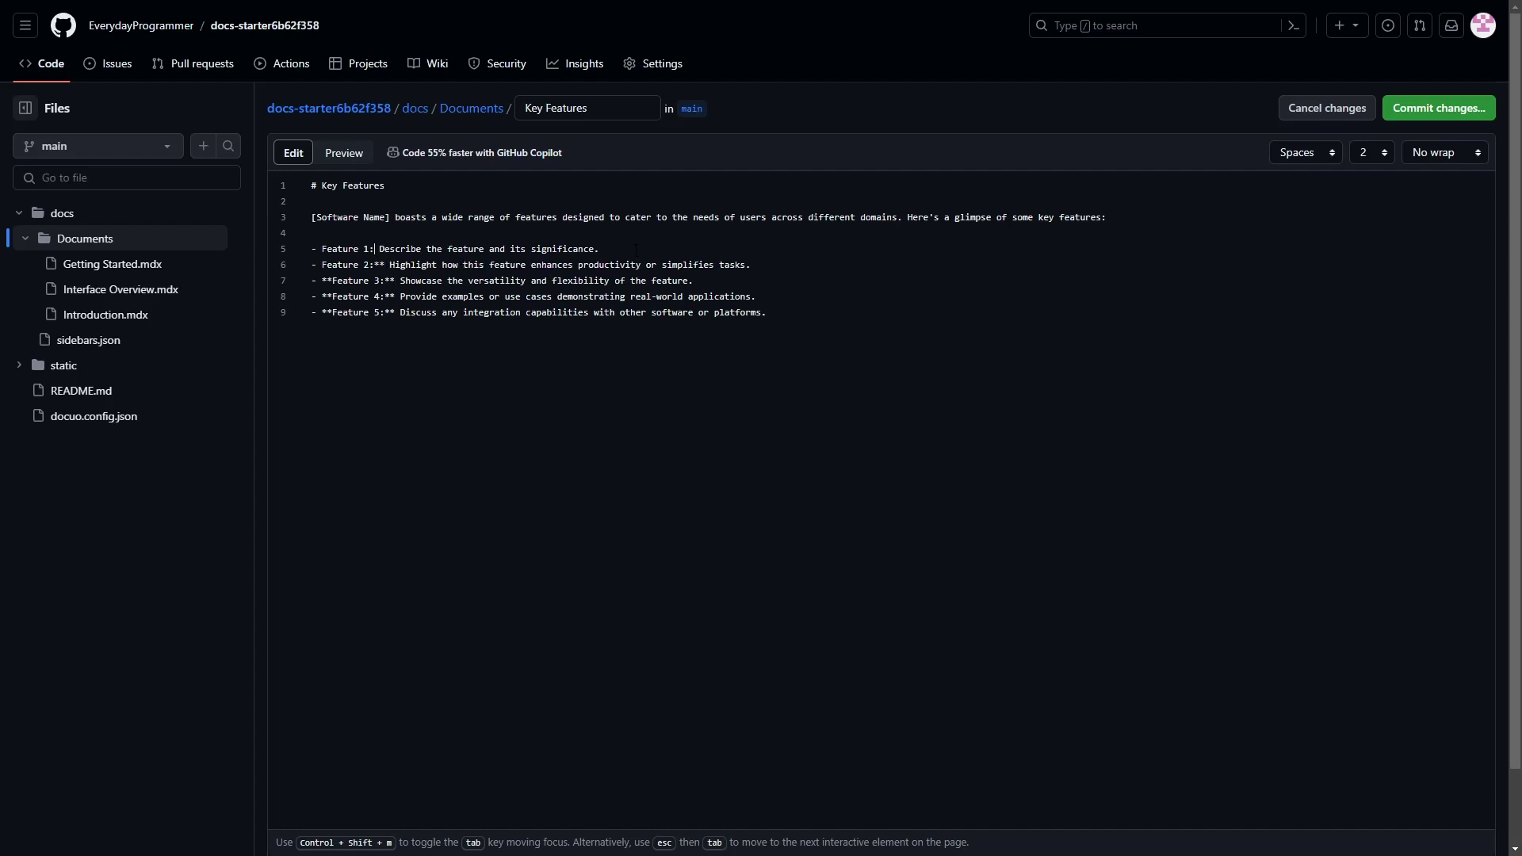
{"action": "type", "text": "**"}
{"action": "type", "text": "**"}
{"action": "type", "text": "**"}
Step: Add .mdx to the file name and commit Key Features.mdx to main
{"action": "left_click", "coordinate": [1405, 117]}
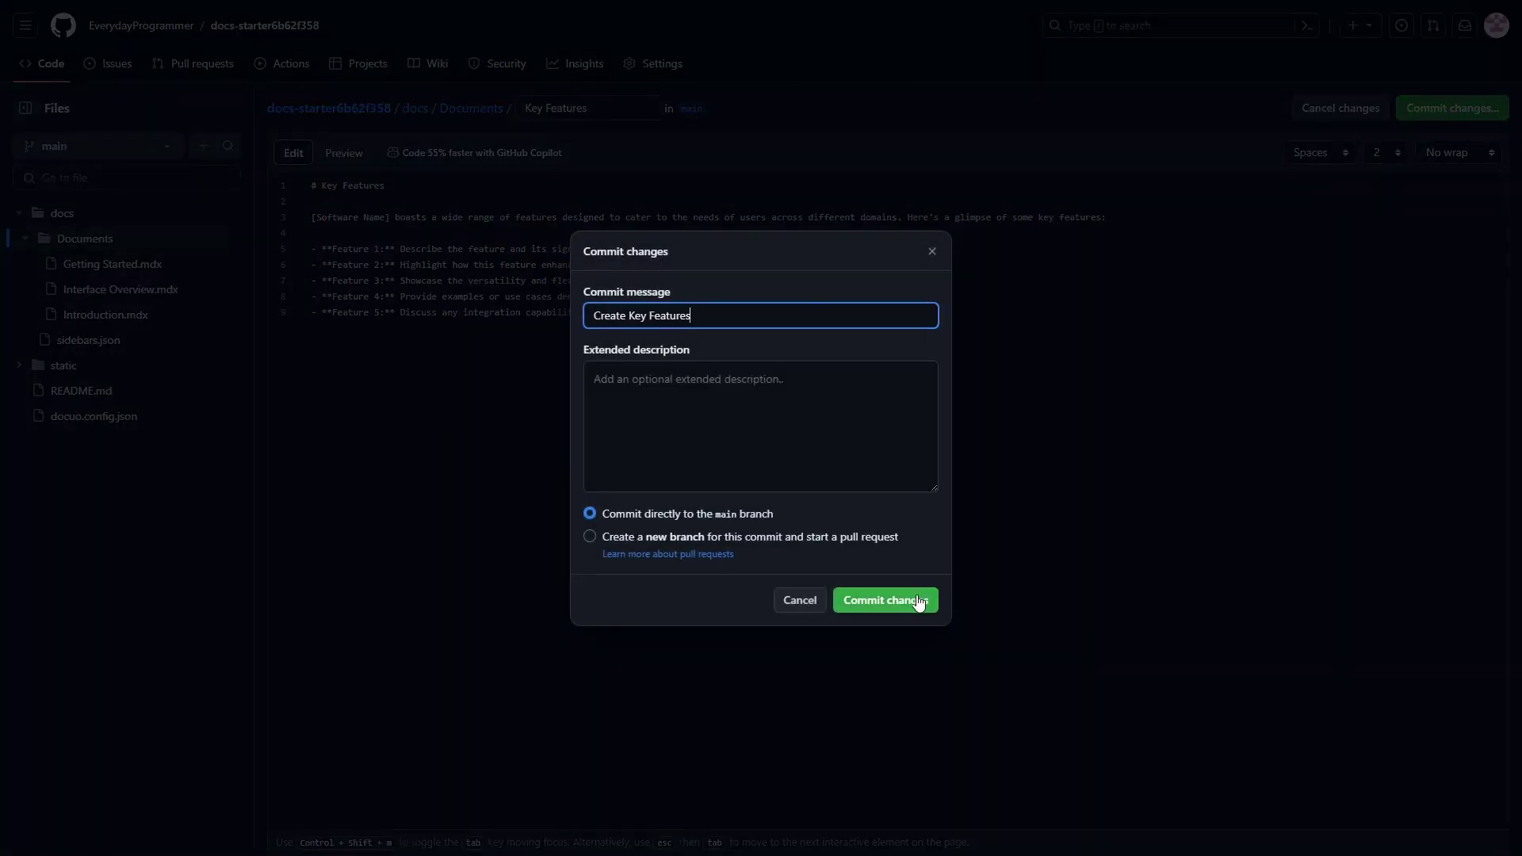
{"action": "left_click", "coordinate": [813, 605]}
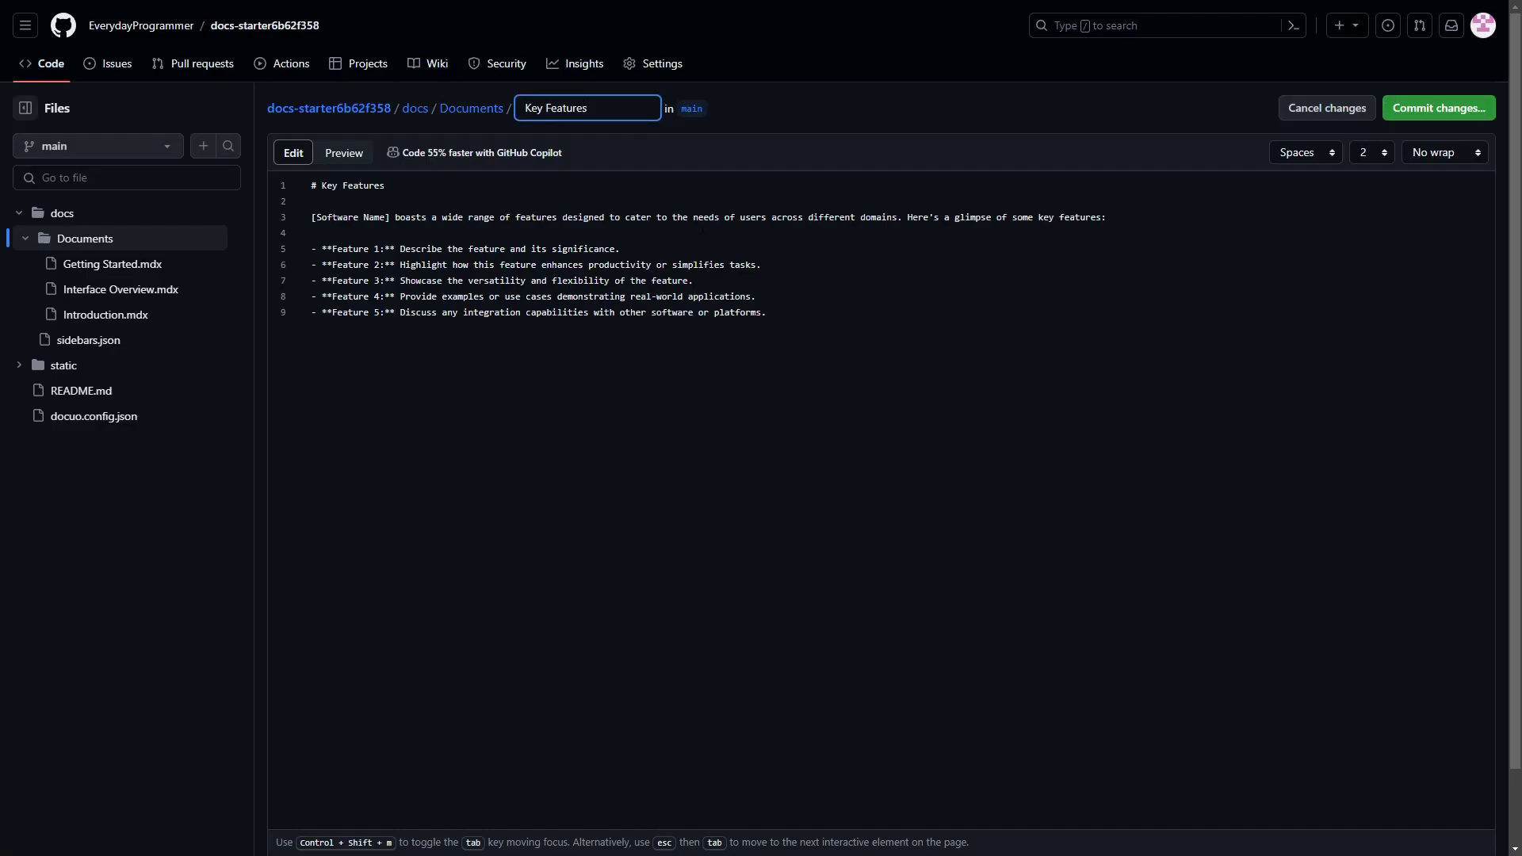
{"action": "type", "text": ".mdx"}
{"action": "left_click", "coordinate": [1397, 106]}
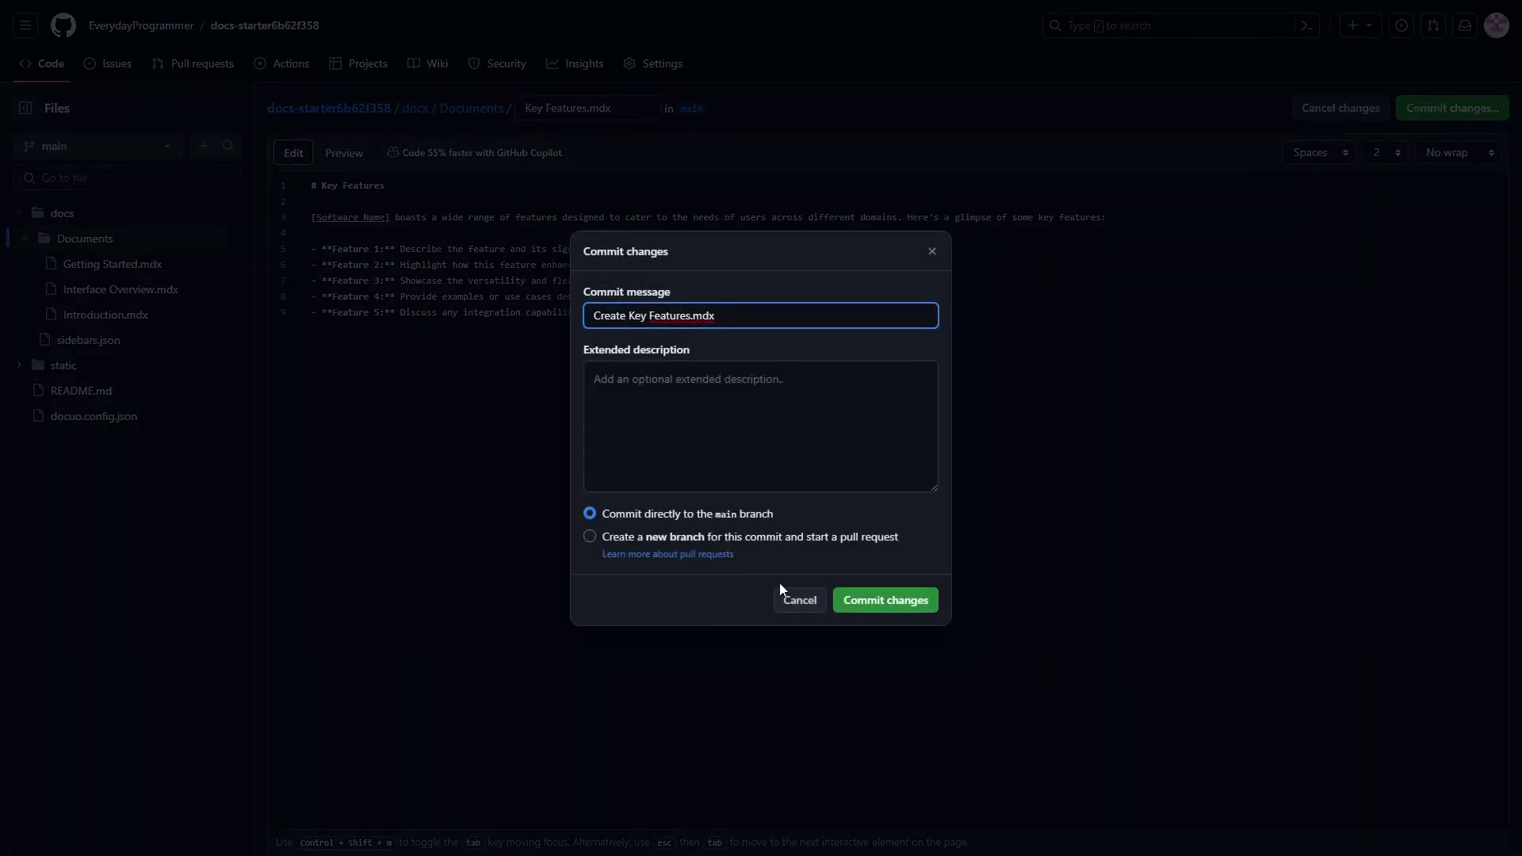
{"action": "left_click", "coordinate": [866, 601]}
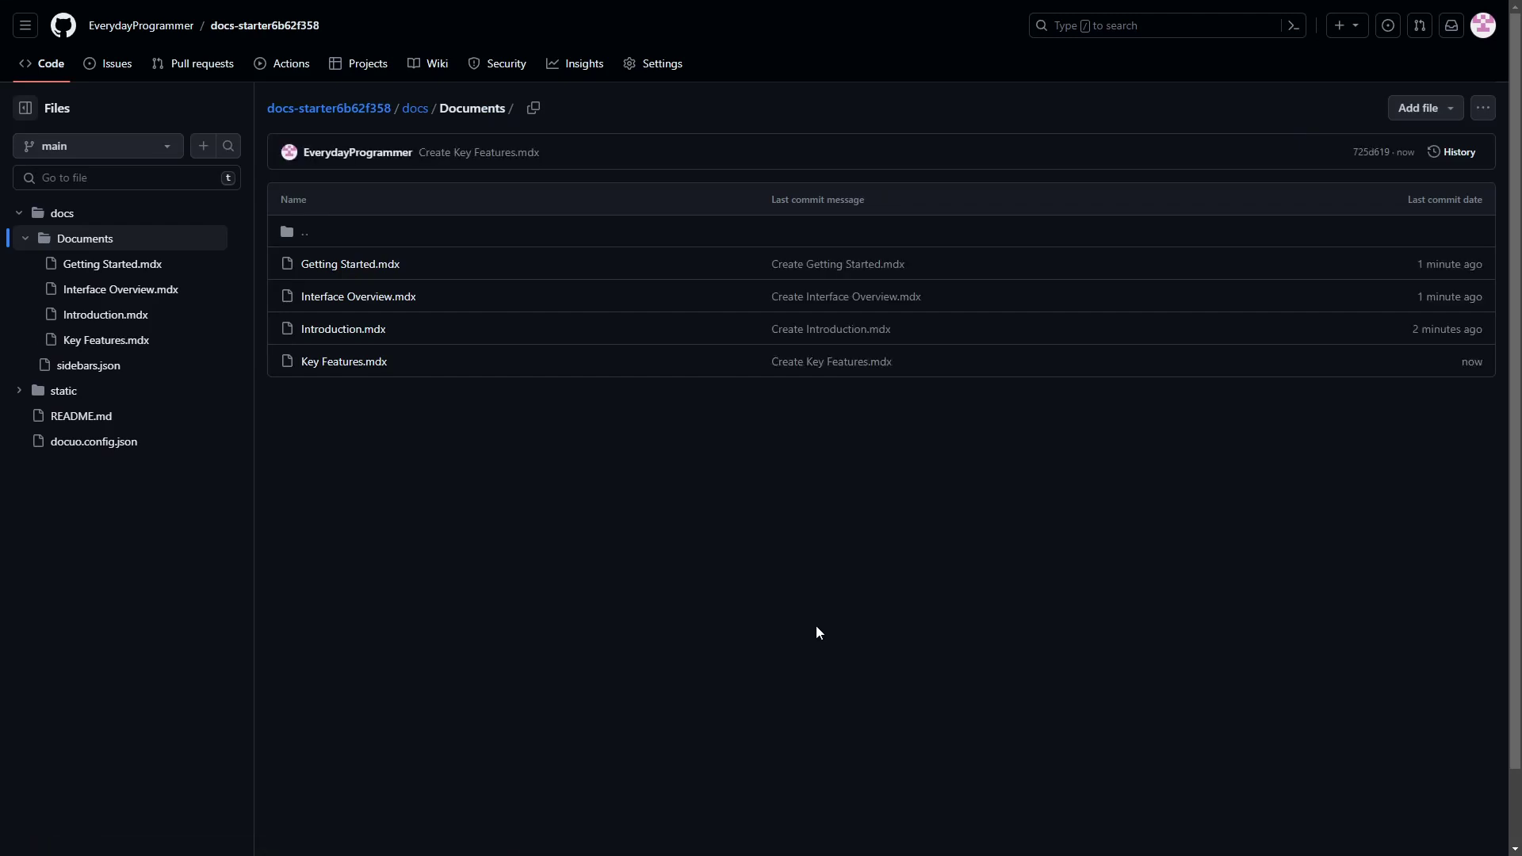
Step: Create a new file in Documents named 'Advanced Functionality.mdx'
{"action": "left_click", "coordinate": [1407, 111]}
{"action": "left_click", "coordinate": [1387, 136]}
{"action": "type", "text": "Advanced"}
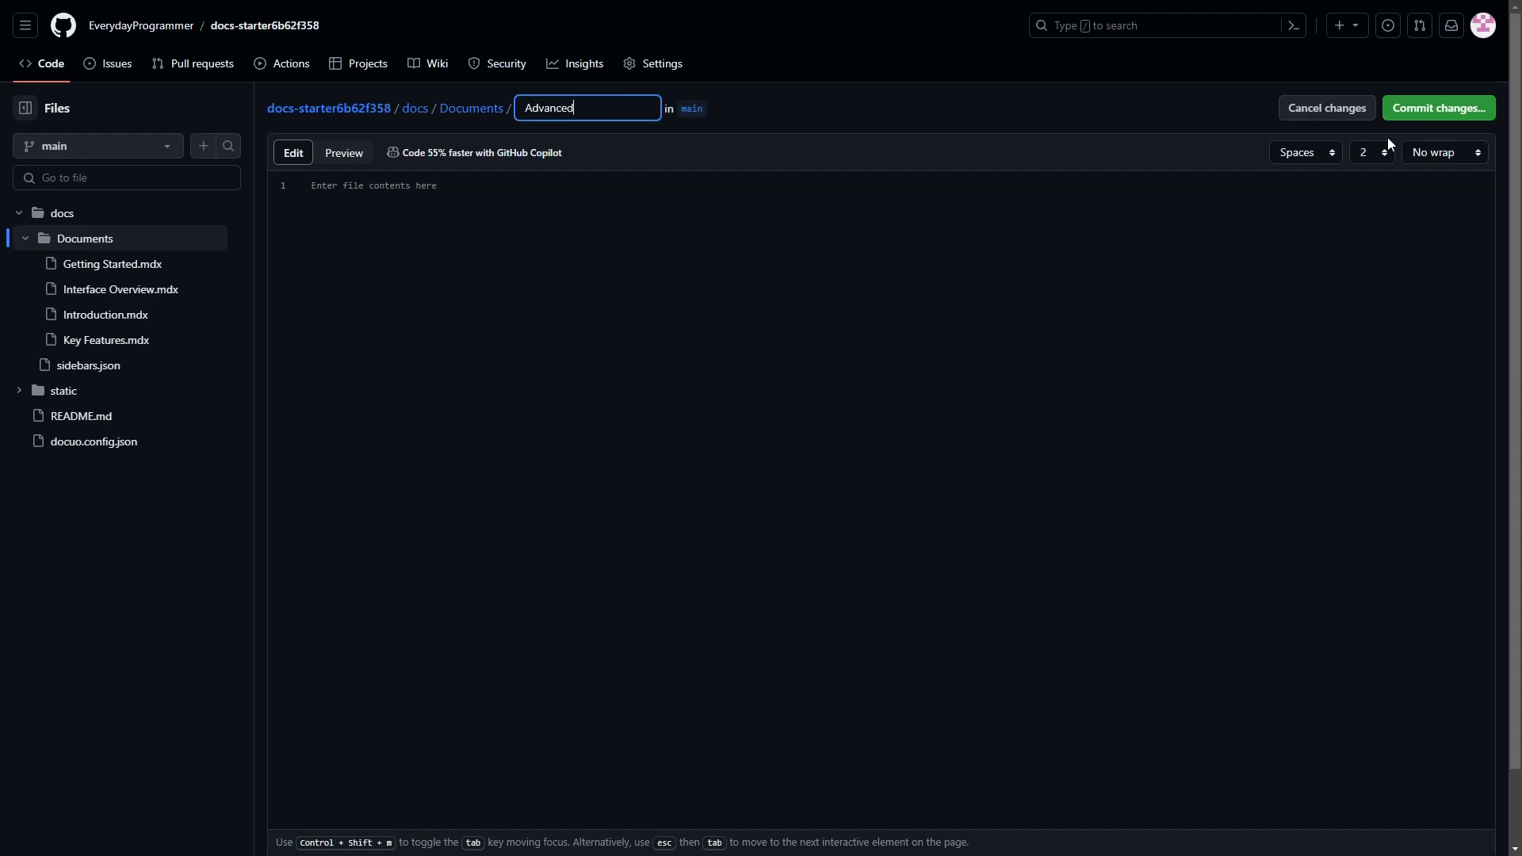
{"action": "type", "text": "Functionality.mdx"}
Step: Copy the Advanced Functionality section from ChatGPT and type the '# Advanced Functionality' heading
{"action": "key", "text": "alt+Tab"}
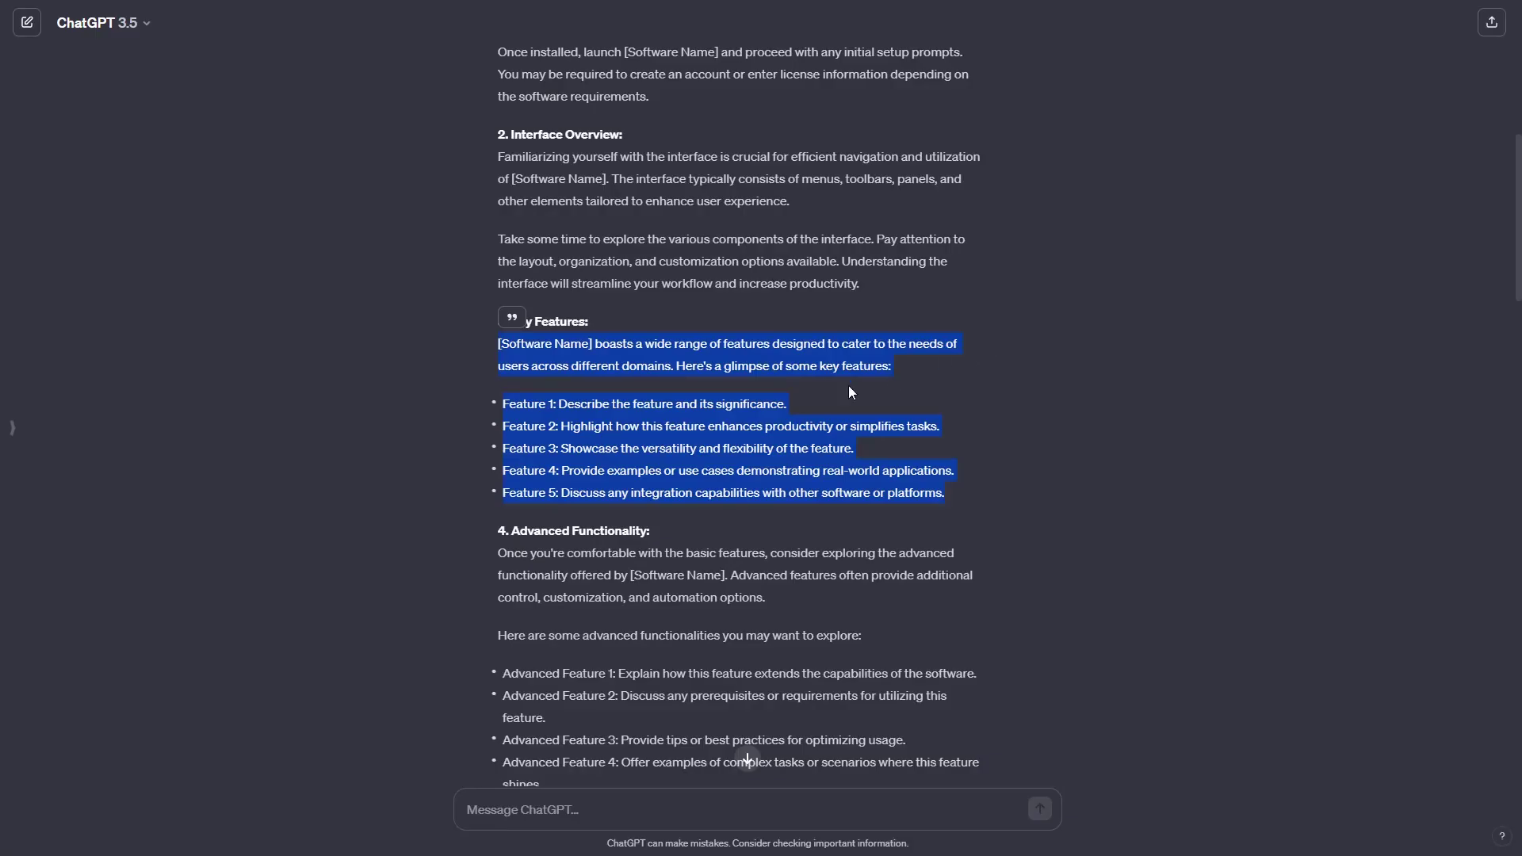
{"action": "scroll", "coordinate": [815, 387], "scroll_direction": "down", "scroll_amount": 3}
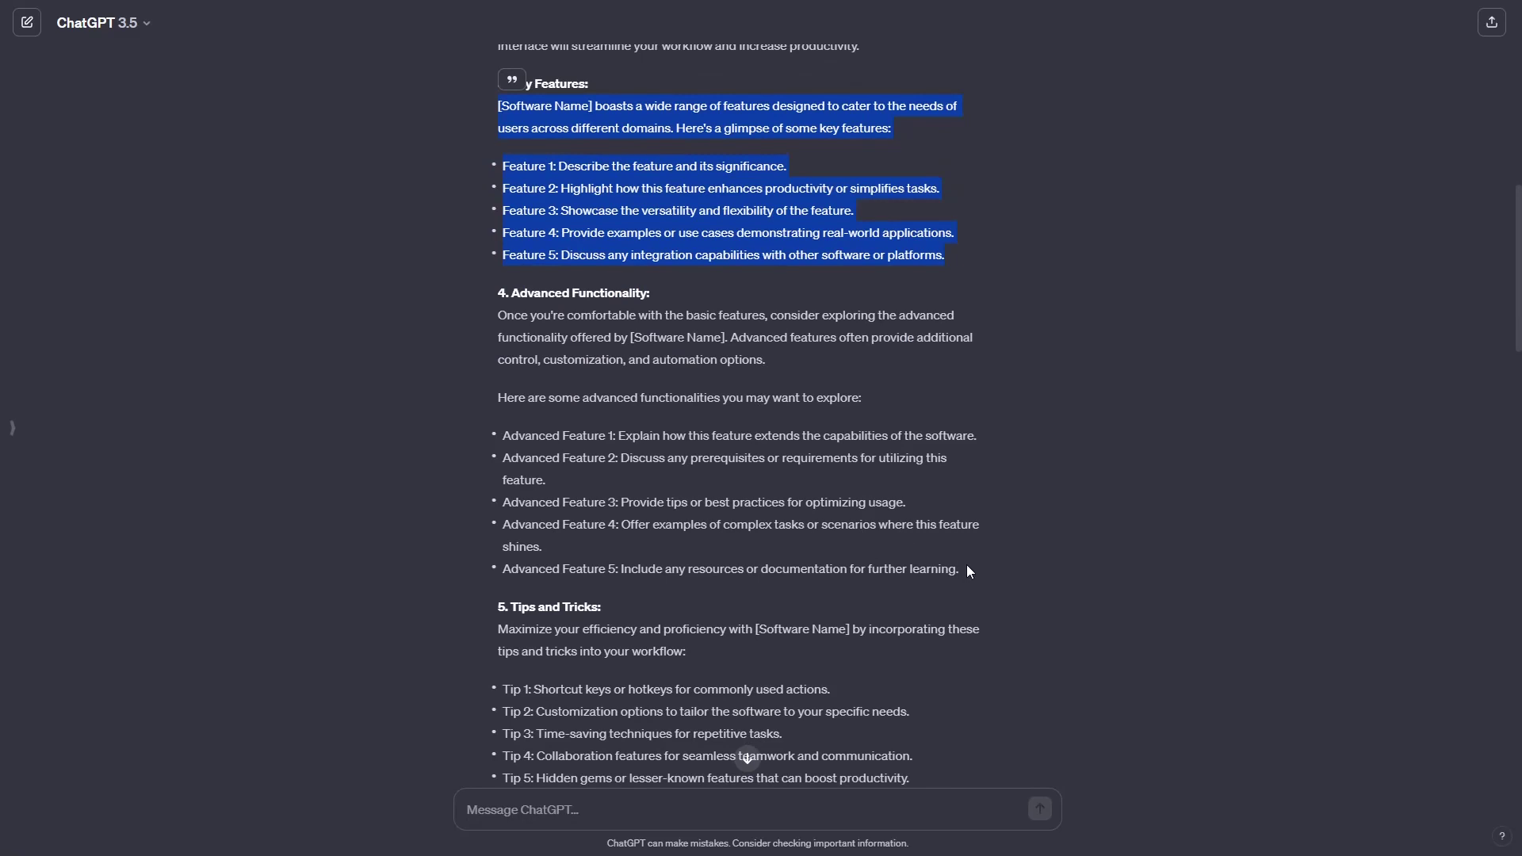
{"action": "left_click_drag", "start_coordinate": [967, 569], "coordinate": [500, 323]}
{"action": "key", "text": "ctrl+c"}
{"action": "key", "text": "alt+Tab"}
{"action": "left_click", "coordinate": [506, 322]}
{"action": "type", "text": "# Ad"}
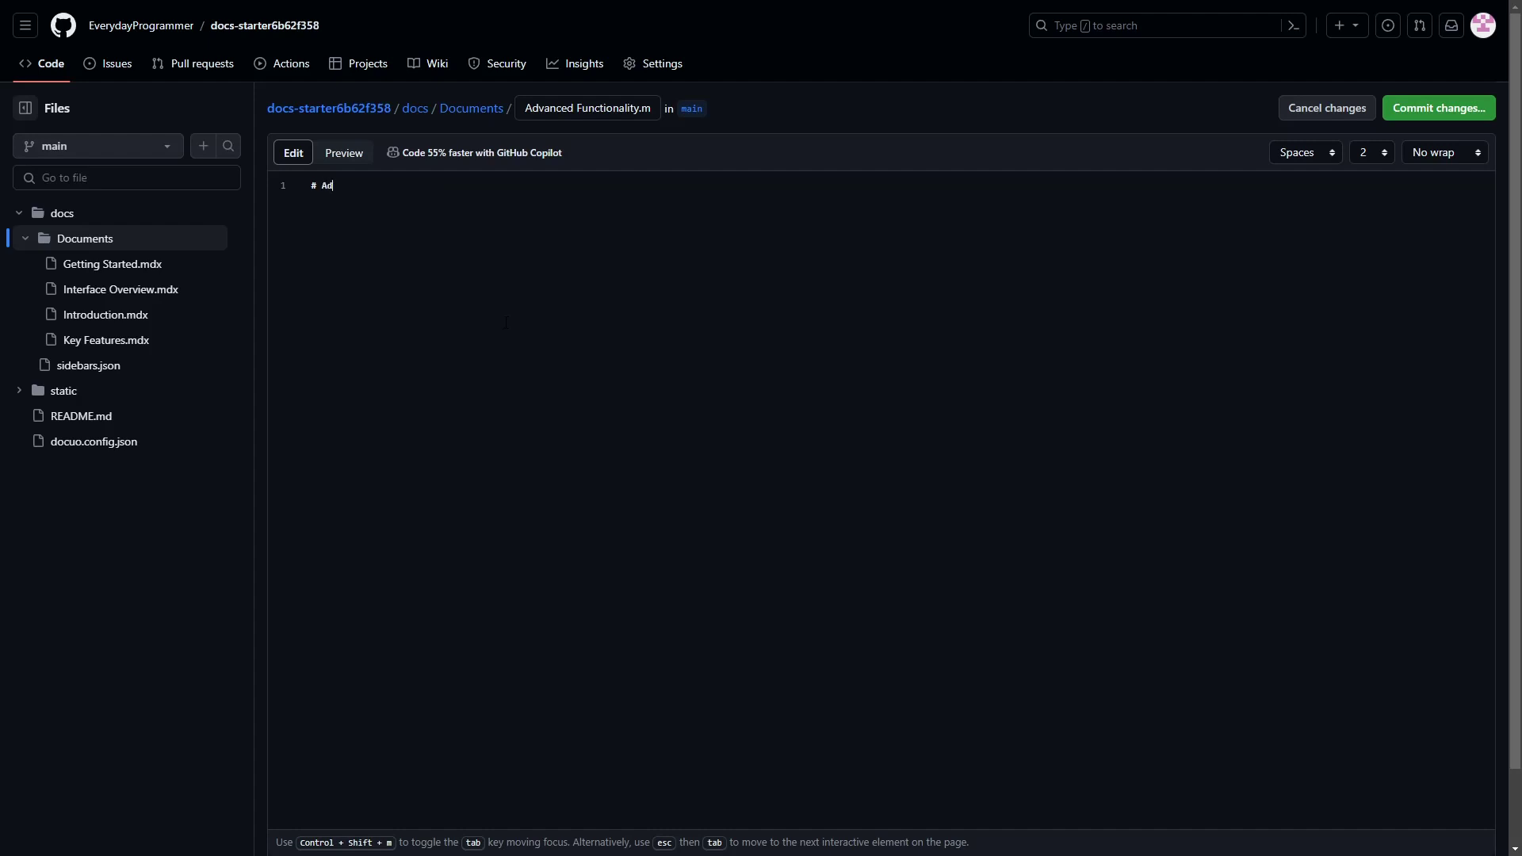
{"action": "type", "text": "vanced Functionality"}
Step: Paste the copied text and add a '## Features' subheading above the feature list
{"action": "key", "text": "ctrl+v"}
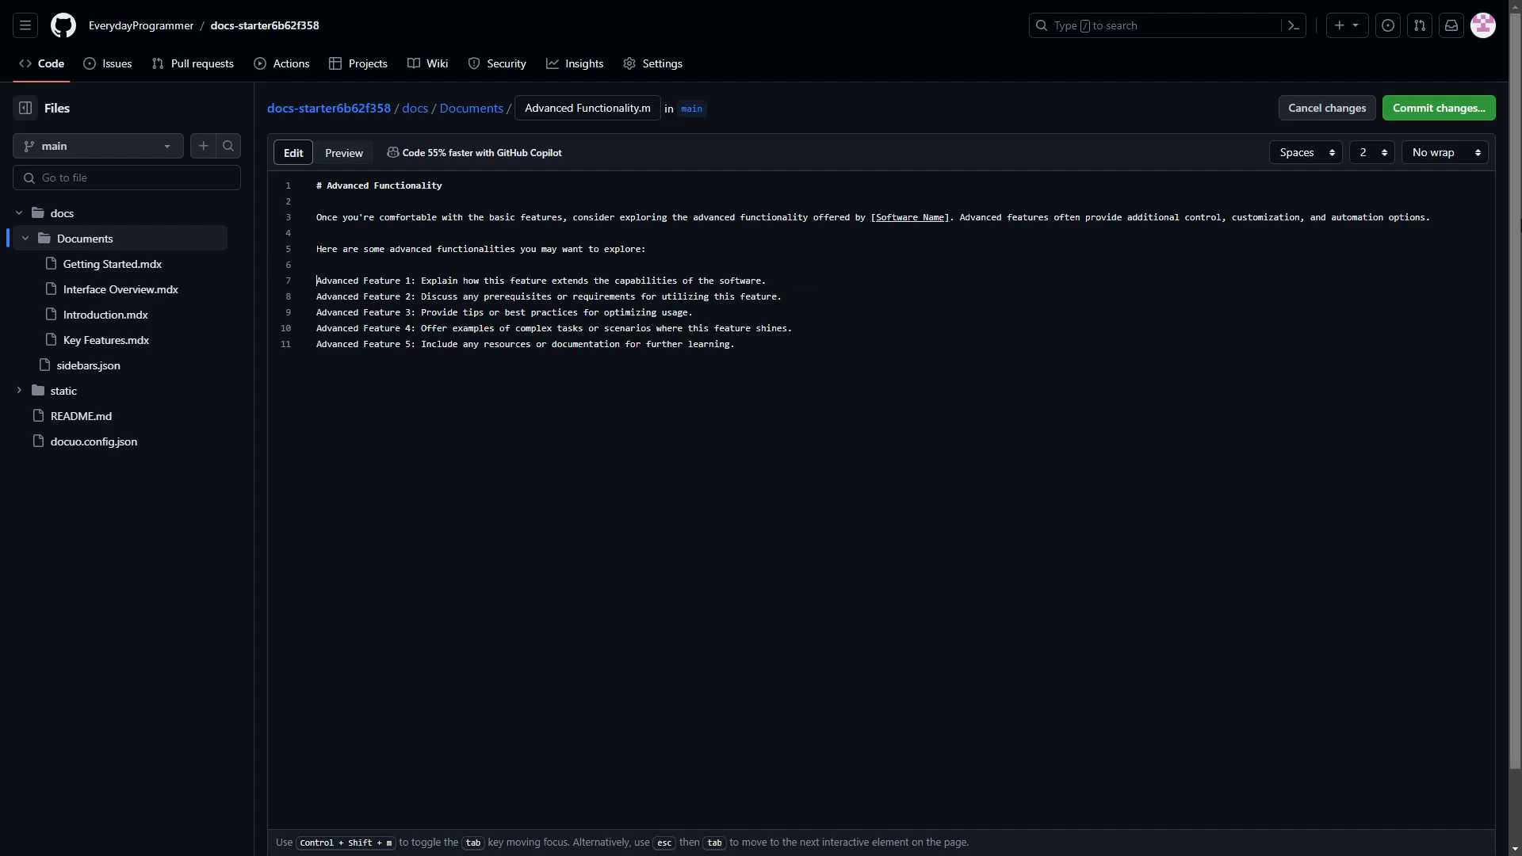
{"action": "key", "text": "Return"}
{"action": "key", "text": "Up"}
{"action": "type", "text": "## Features:"}
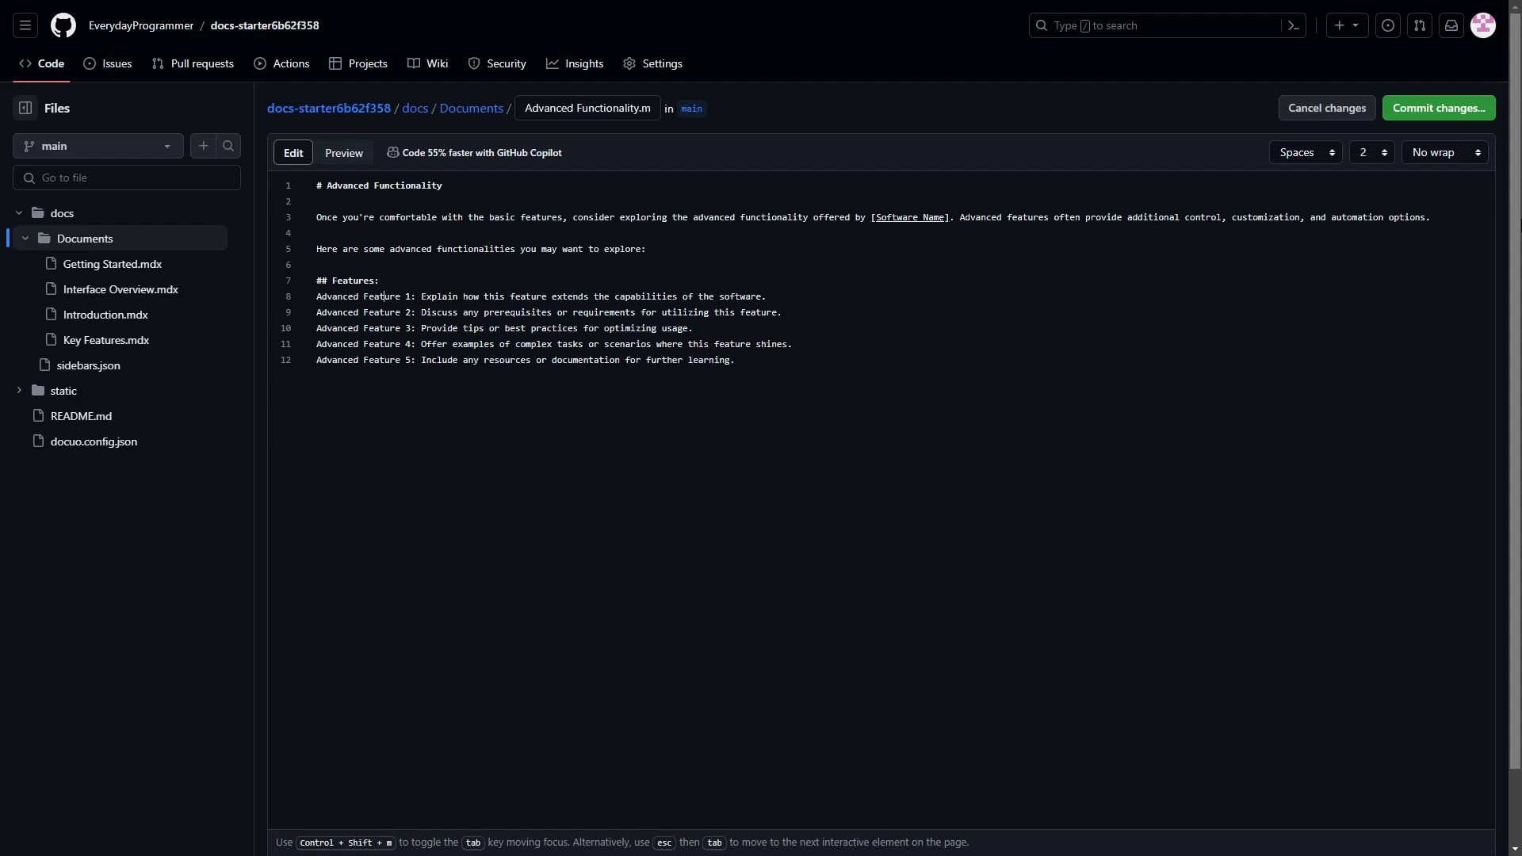
Step: Replace the 'Advanced Feature 1–5:' labels with '1.'–'5.' and commit the file
{"action": "key", "text": "shift+ctrl+Right"}
{"action": "key", "text": "shift+ctrl+Right"}
{"action": "key", "text": "shift+ctrl+Right"}
{"action": "key", "text": "BackSpace"}
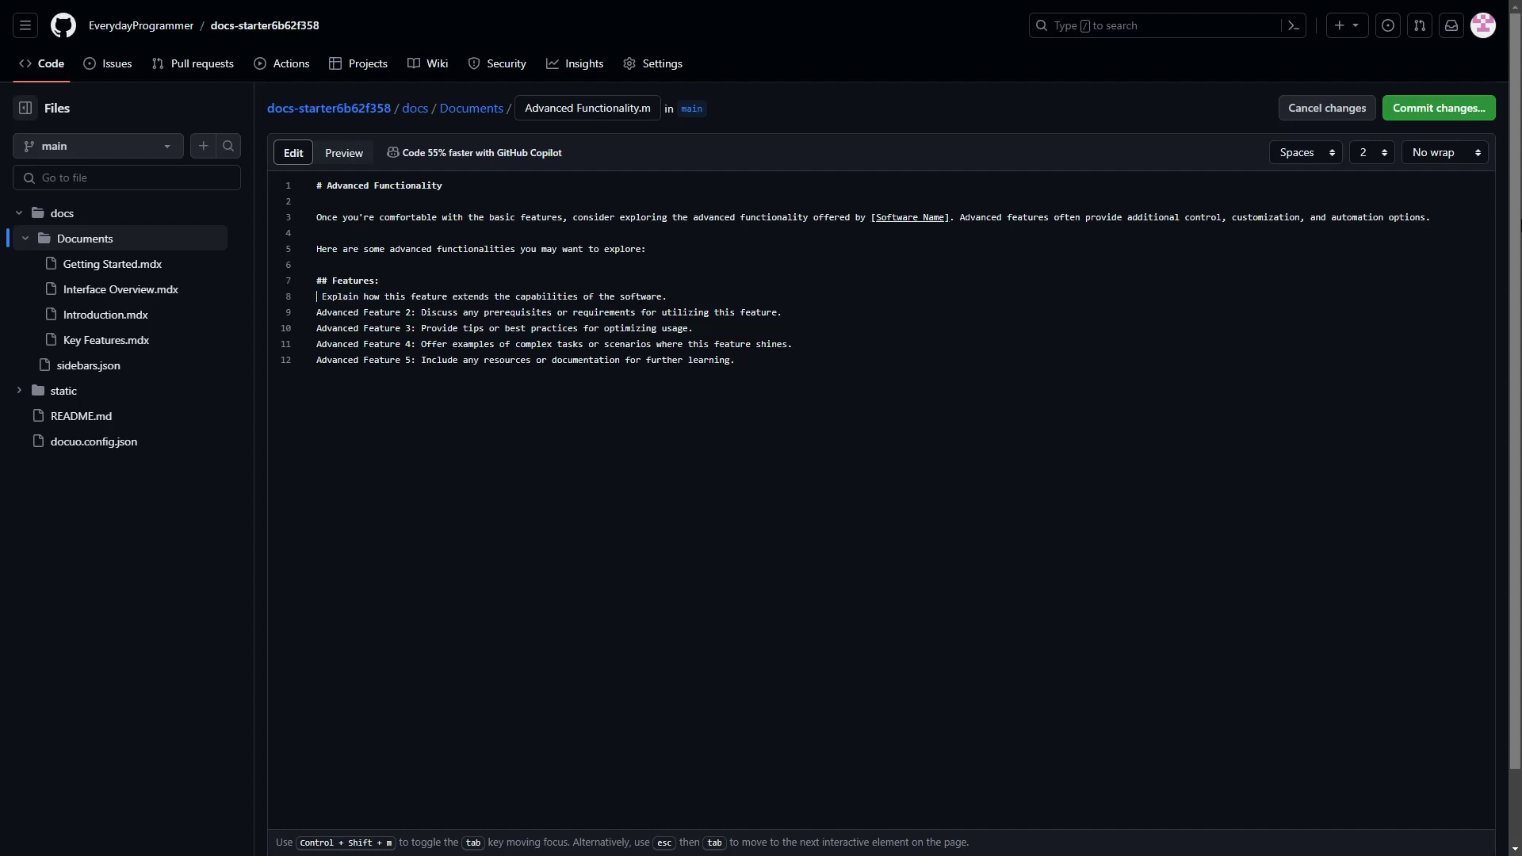
{"action": "type", "text": "1."}
{"action": "key", "text": "Down"}
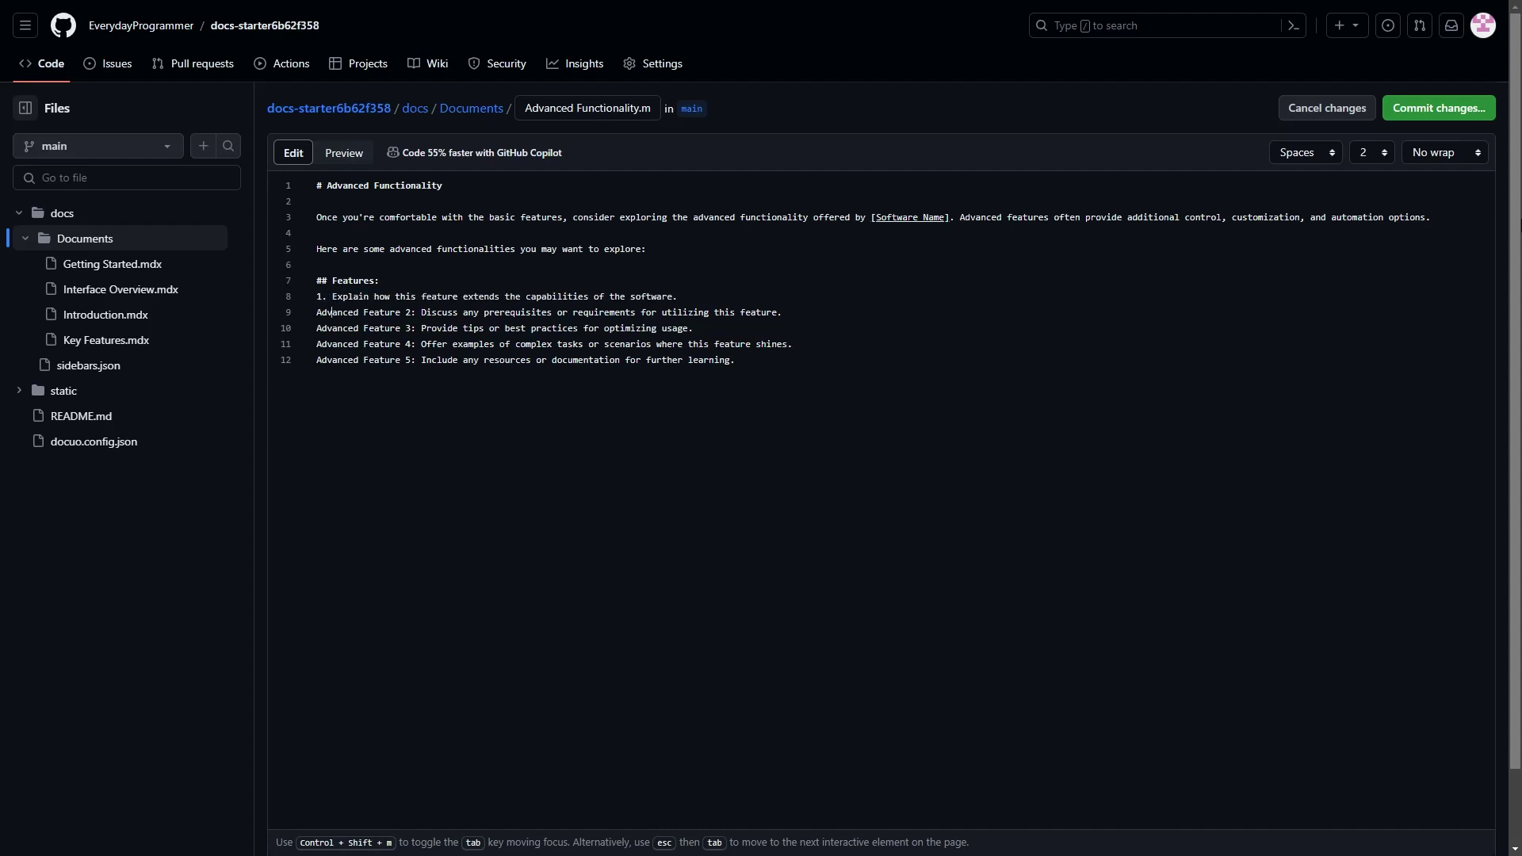
{"action": "key", "text": "shift+Home"}
{"action": "type", "text": "2."}
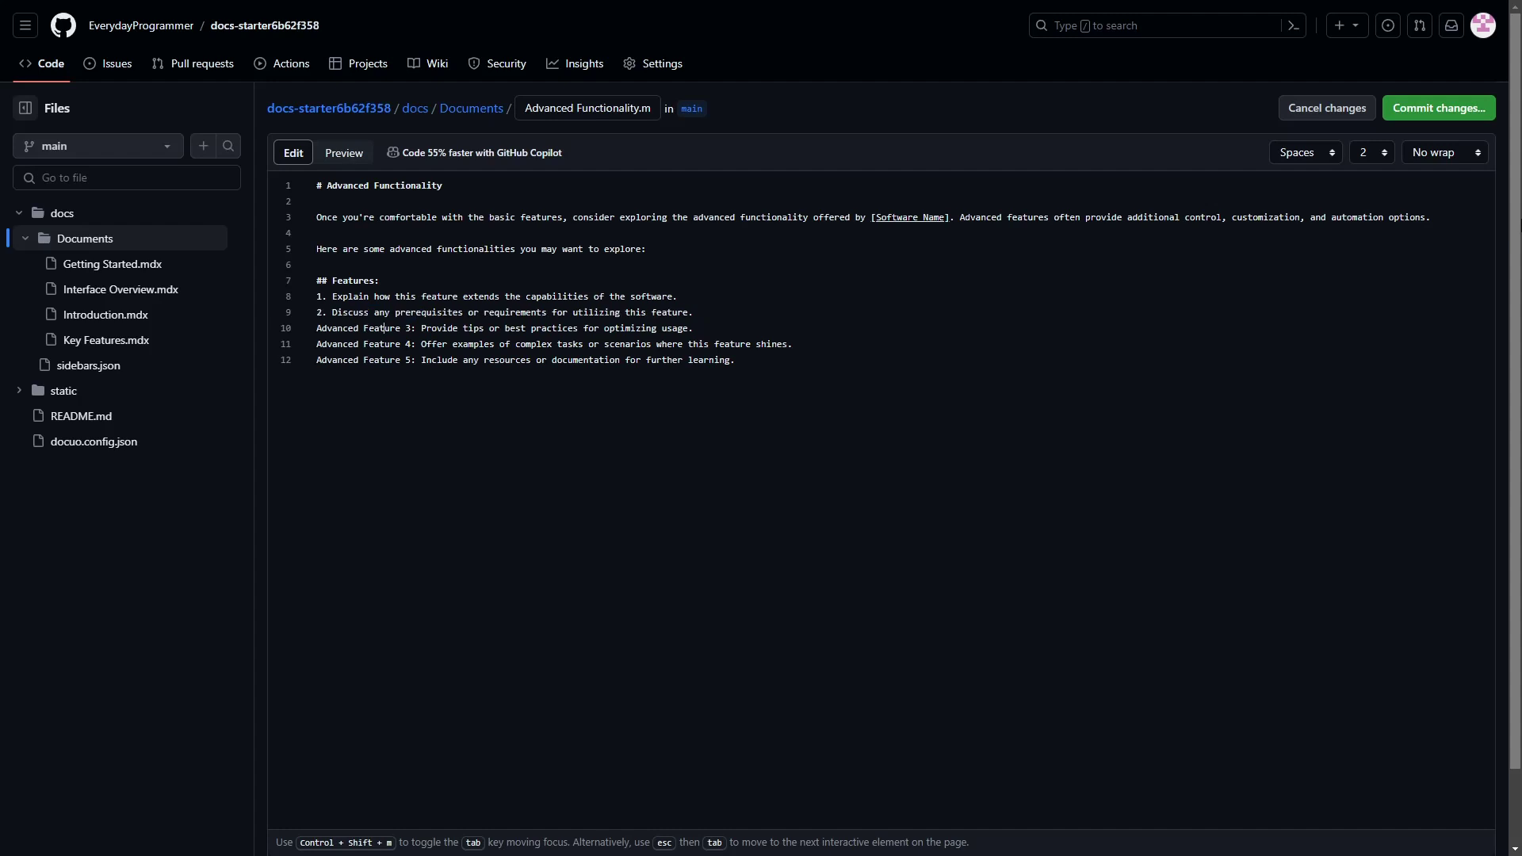
{"action": "left_click", "coordinate": [421, 328]}
{"action": "key", "text": "shift+Home"}
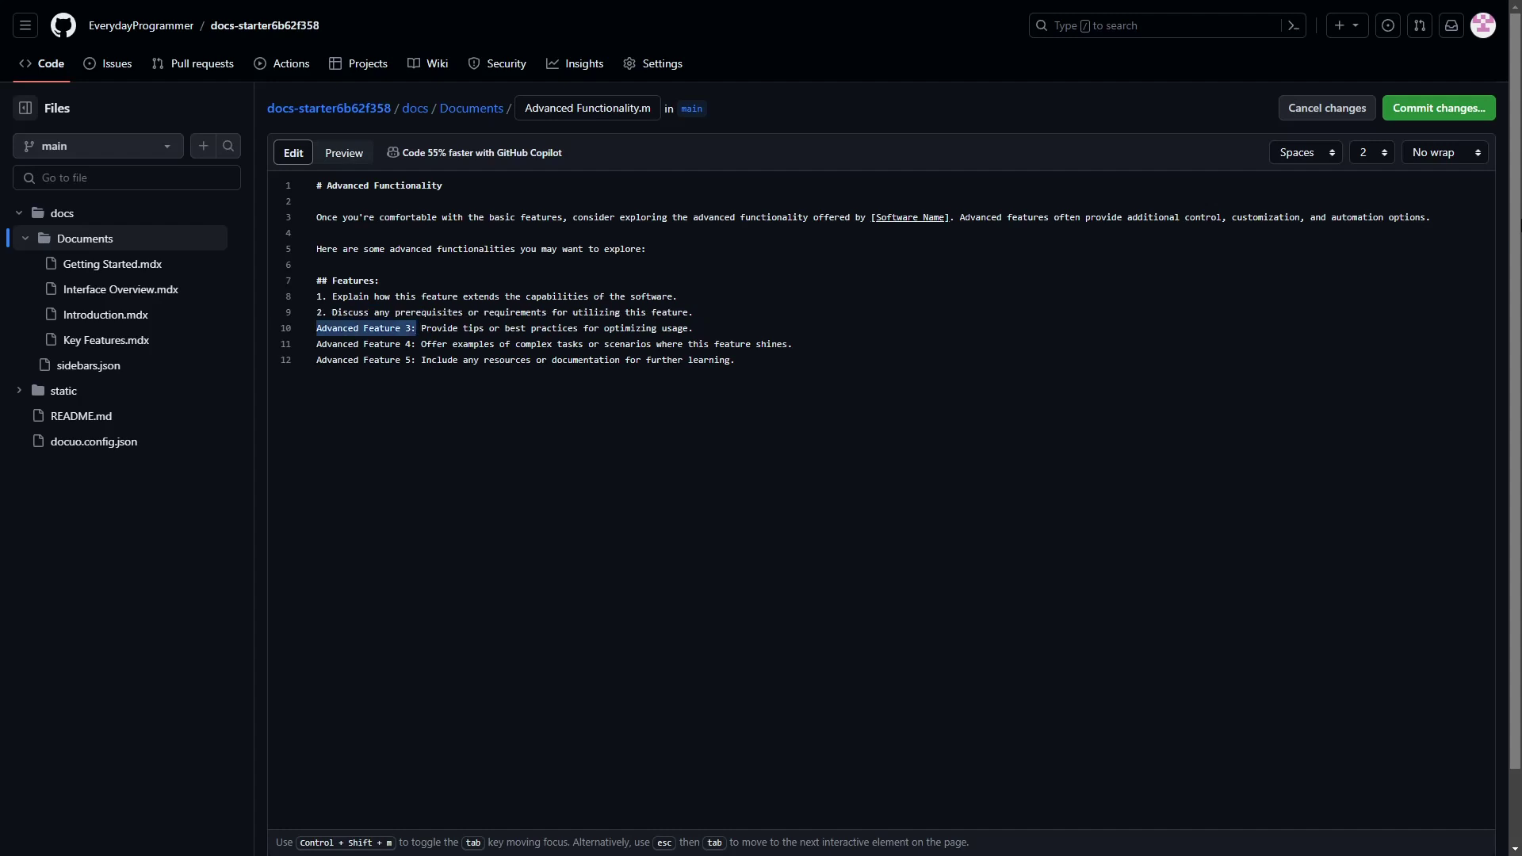
{"action": "type", "text": "3."}
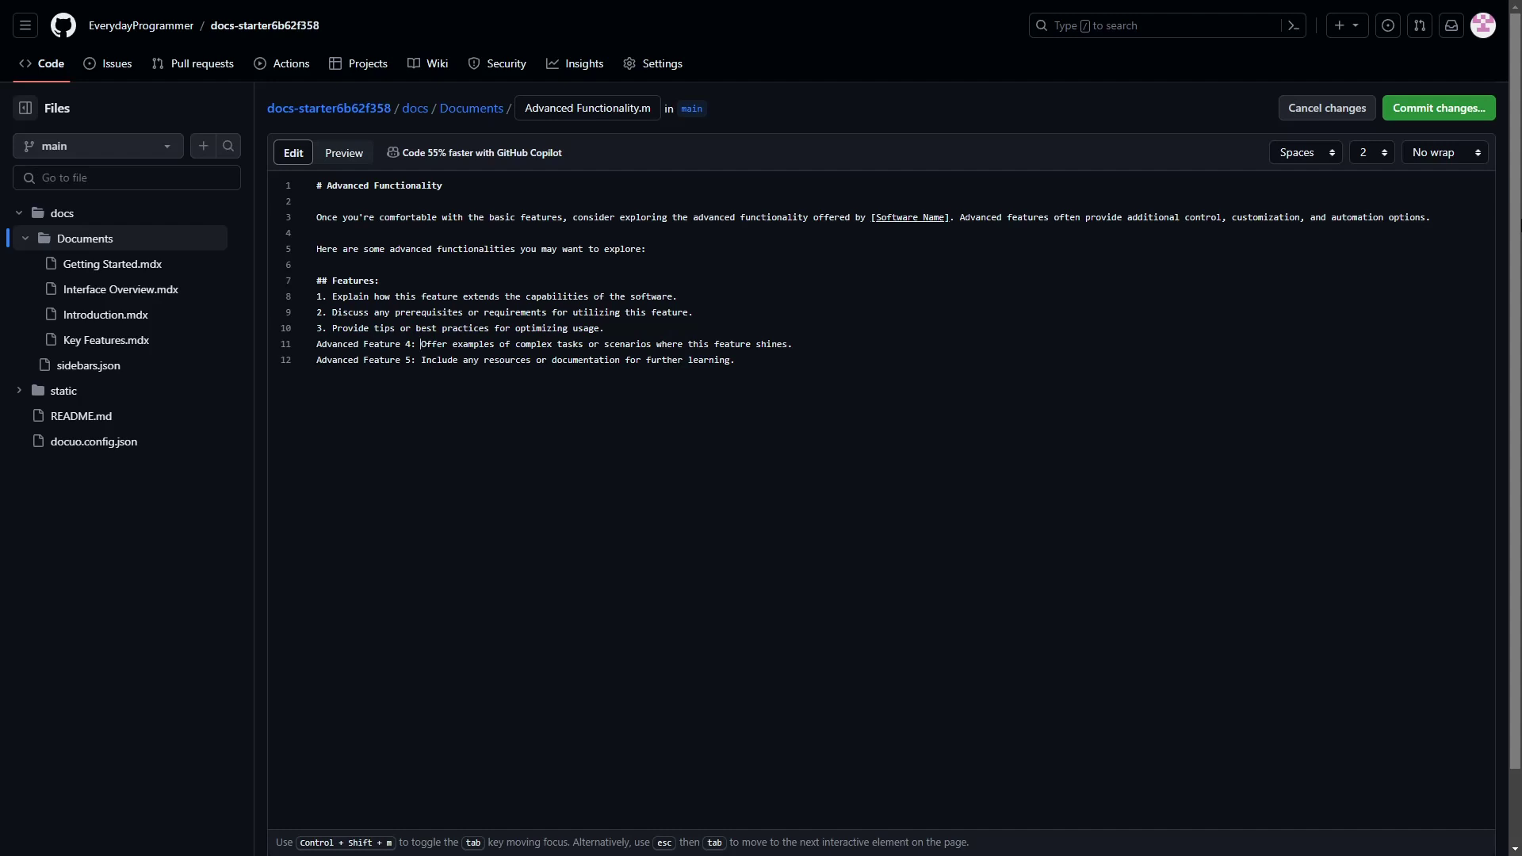
{"action": "key", "text": "shift+Home"}
{"action": "type", "text": "4."}
{"action": "key", "text": "shift+Home"}
{"action": "type", "text": "5."}
{"action": "left_click", "coordinate": [1413, 111]}
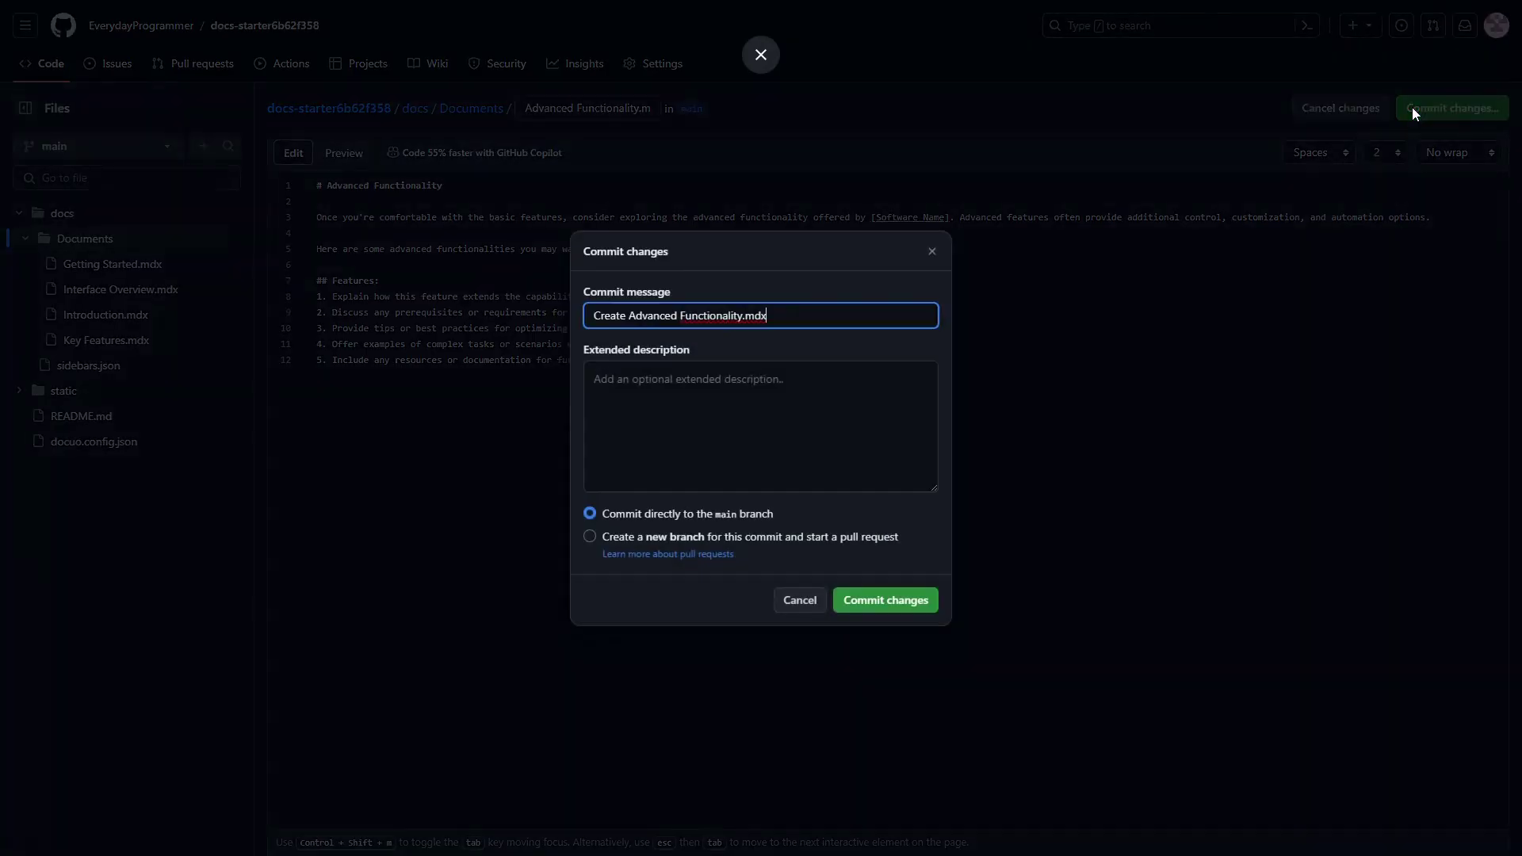
{"action": "left_click", "coordinate": [875, 601]}
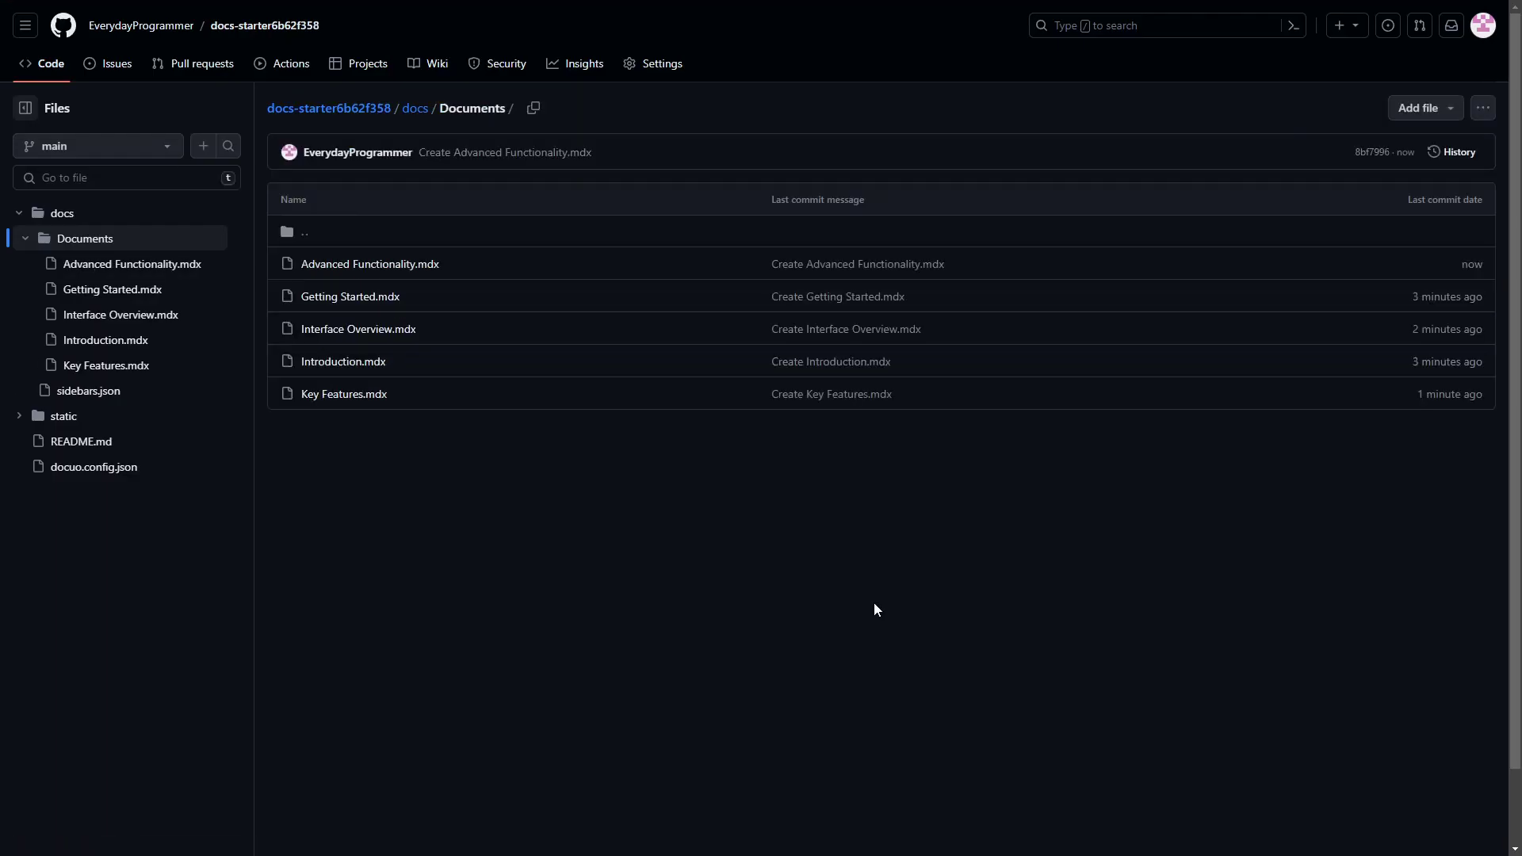
Step: Create a new file 'Tips and Tricks.mdx' in docs/Documents with the heading '# Tips and Tricks'
{"action": "left_click", "coordinate": [1436, 112]}
{"action": "left_click", "coordinate": [1422, 142]}
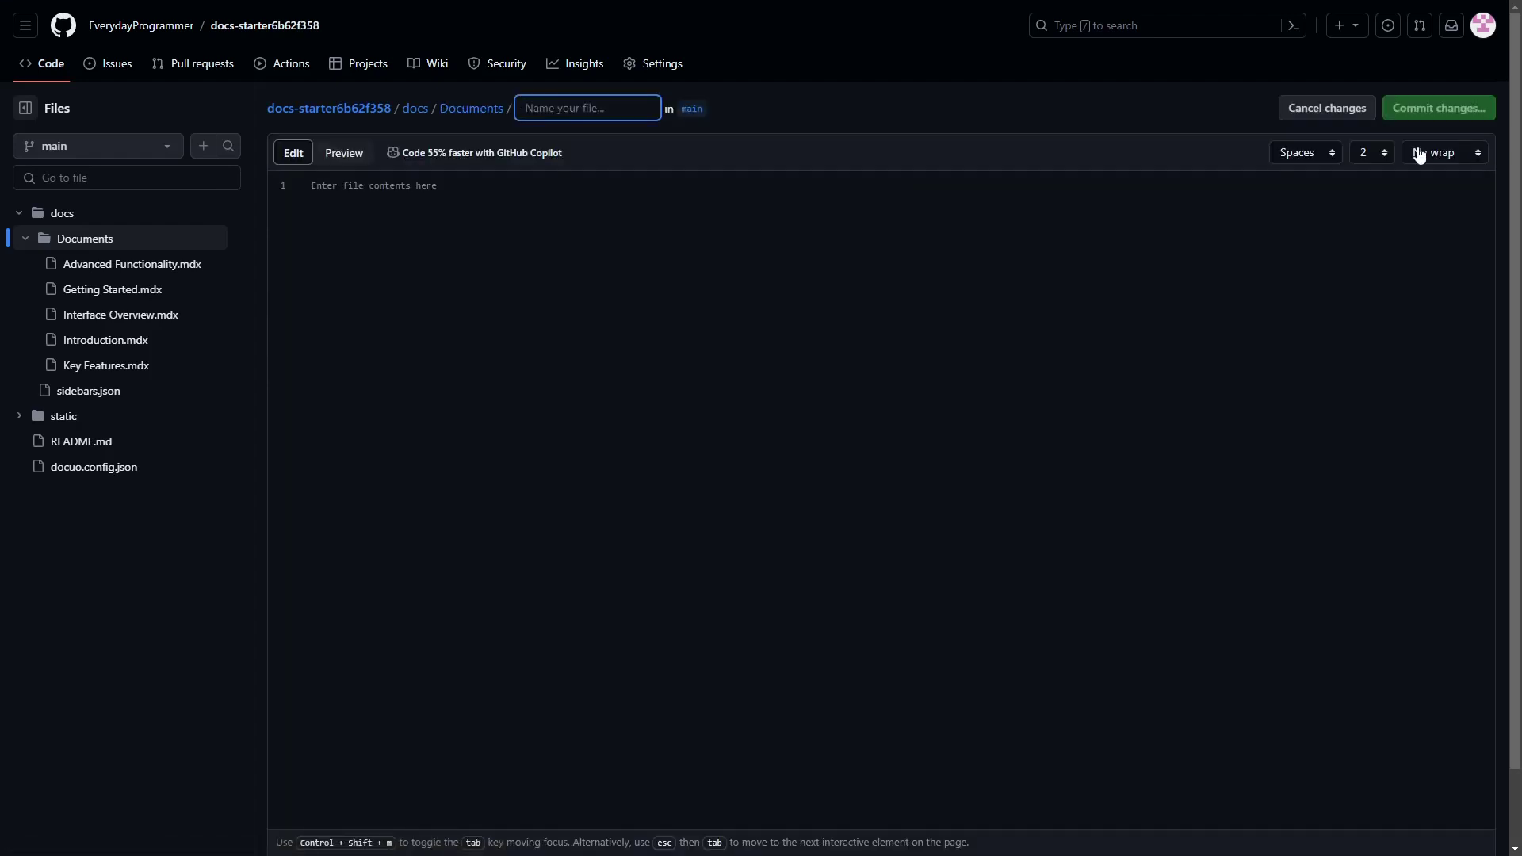
{"action": "type", "text": "Tips and Tricks.mdx"}
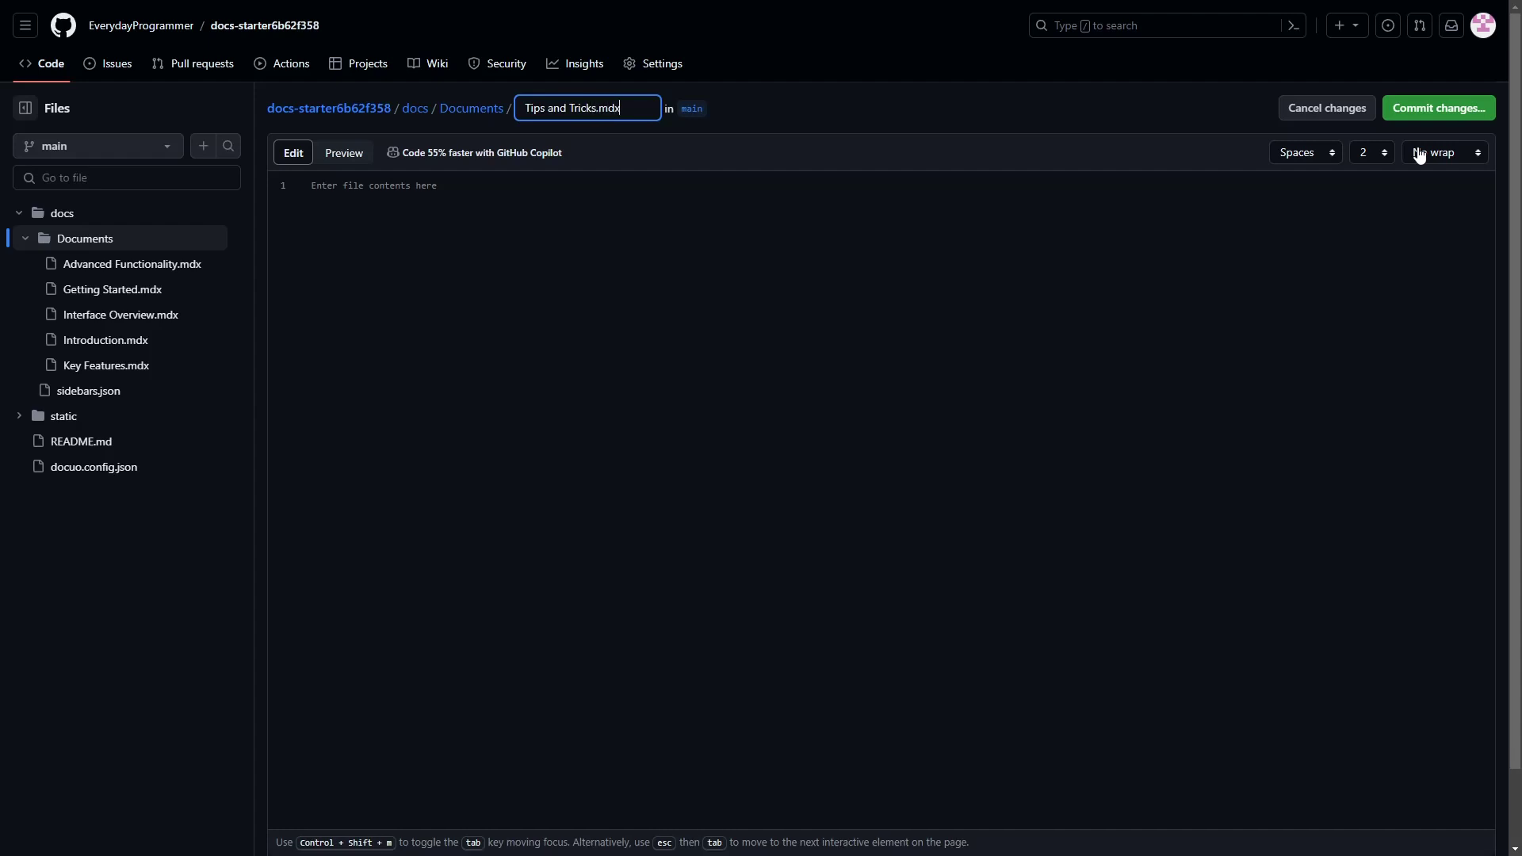
{"action": "left_click", "coordinate": [952, 349]}
{"action": "type", "text": "# Tips and Tricks:"}
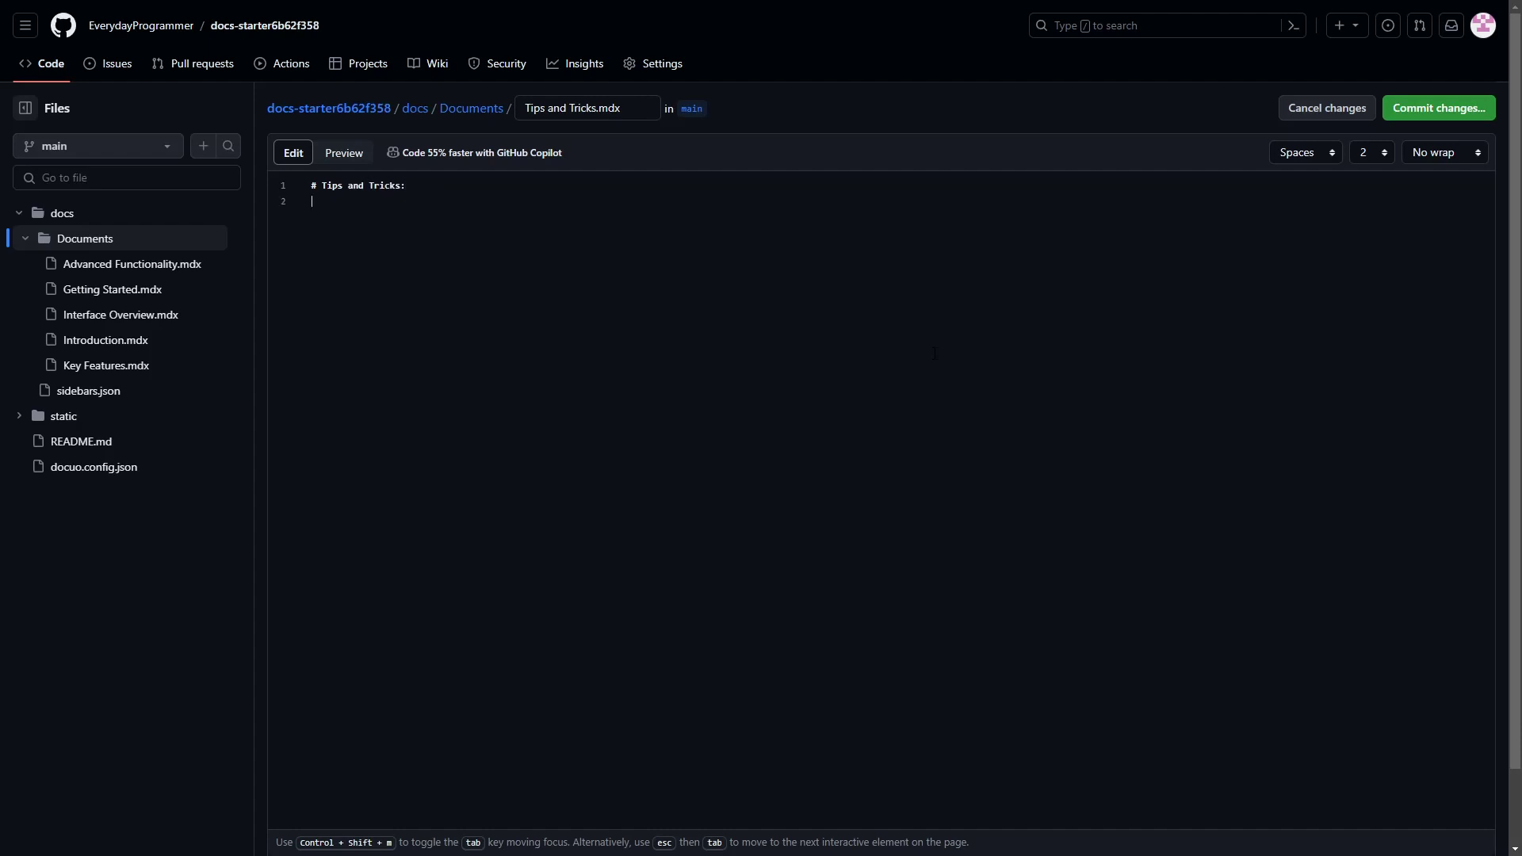
Step: Copy the Tips and Tricks section from ChatGPT and paste it below the heading
{"action": "key", "text": "alt+Tab"}
{"action": "scroll", "coordinate": [934, 353], "scroll_direction": "down", "scroll_amount": 4}
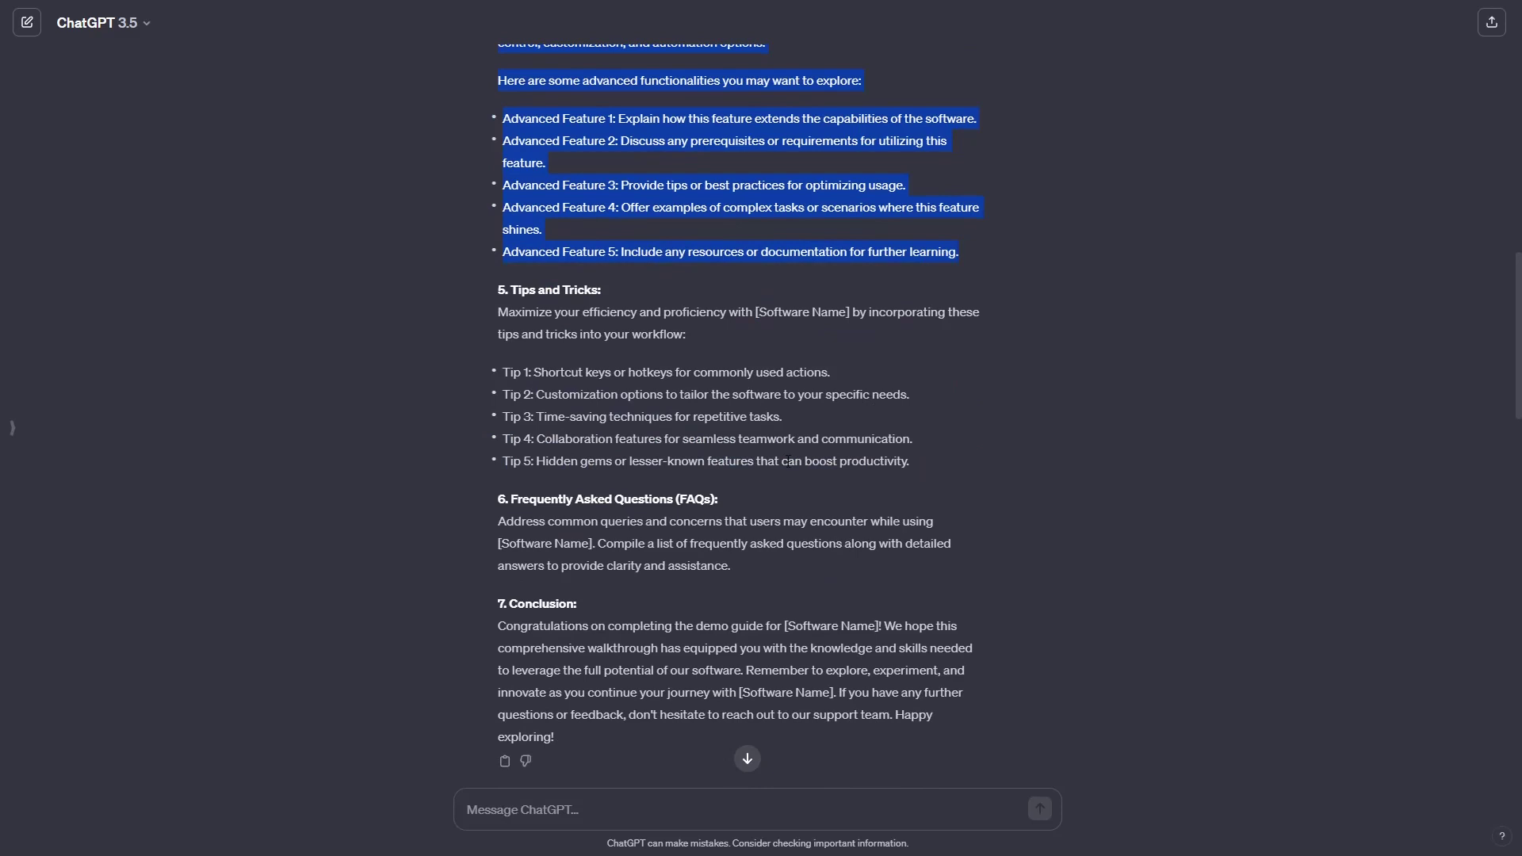
{"action": "left_click_drag", "start_coordinate": [924, 464], "coordinate": [496, 316]}
{"action": "key", "text": "ctrl+c"}
{"action": "key", "text": "alt+Tab"}
{"action": "key", "text": "ctrl+v"}
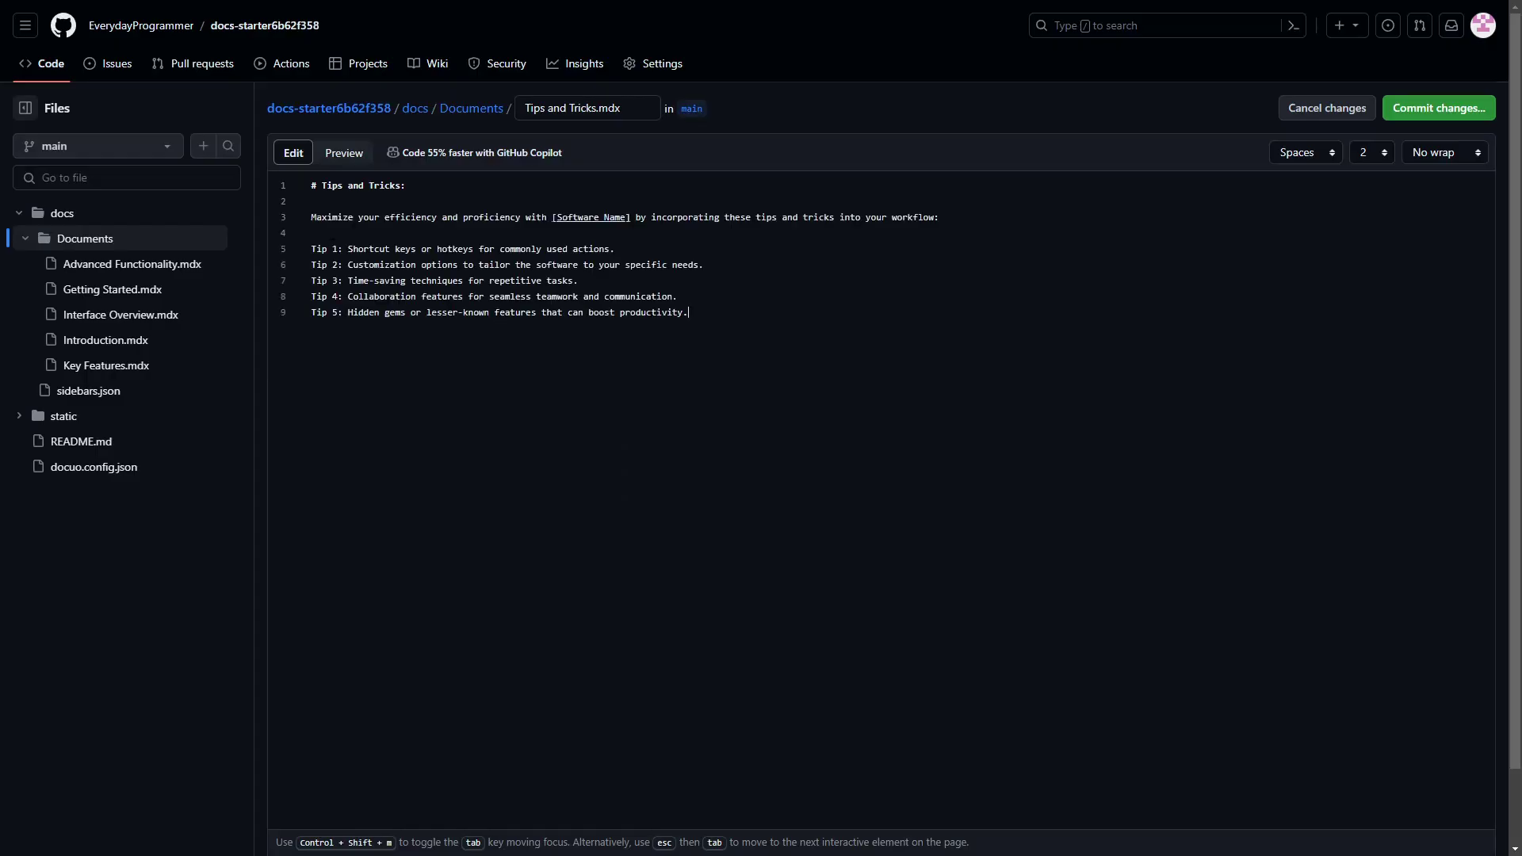
Step: Prefix each of the five tips with '- ' and commit the file to main
{"action": "type", "text": "- "}
{"action": "type", "text": "- "}
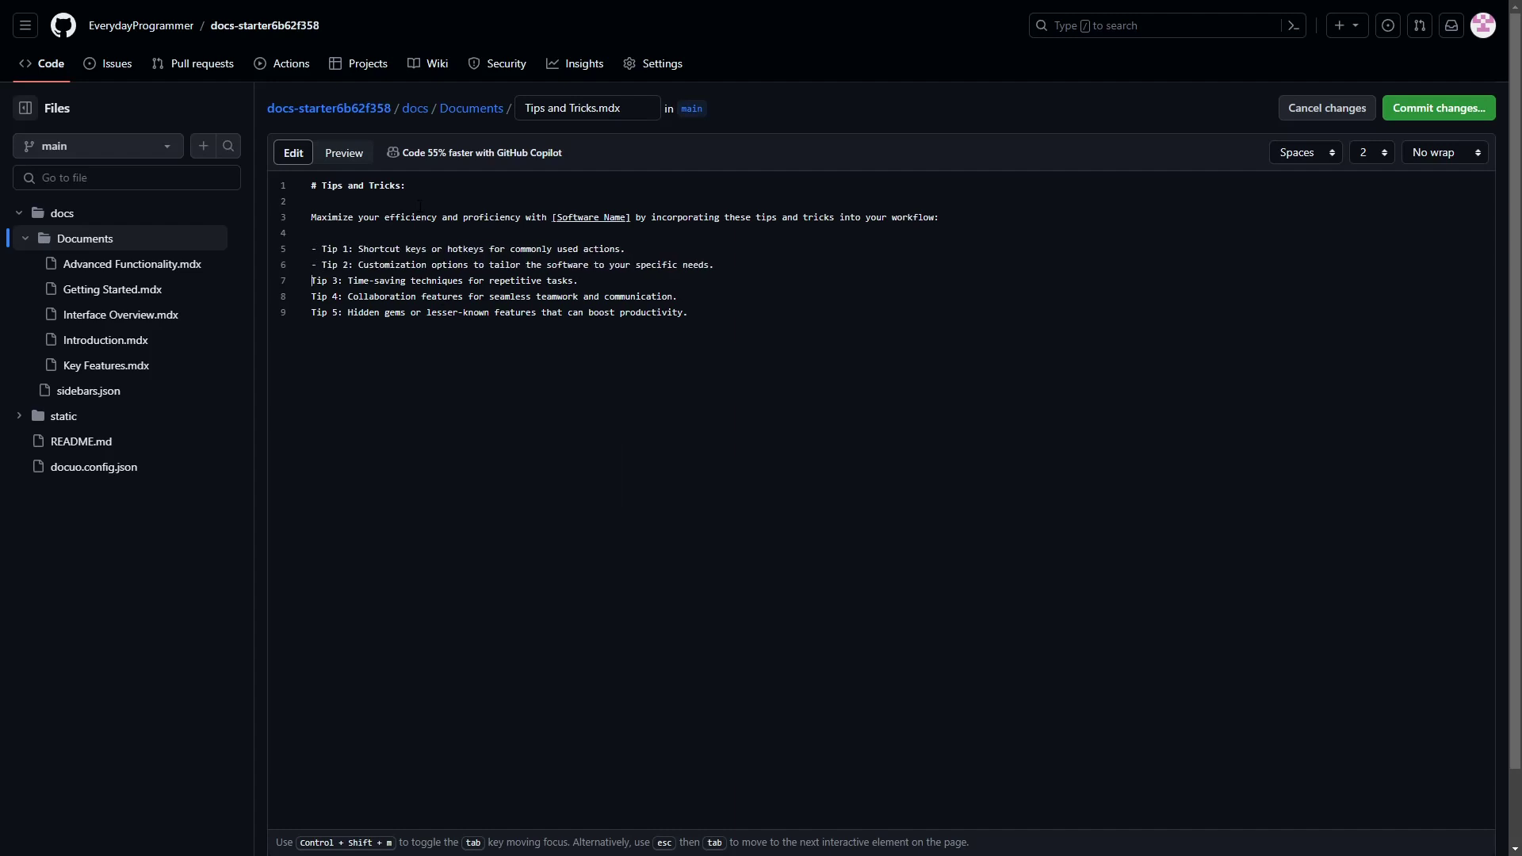
{"action": "type", "text": "-"}
{"action": "key", "text": "Down"}
{"action": "type", "text": "-"}
{"action": "key", "text": "Home"}
{"action": "type", "text": "-"}
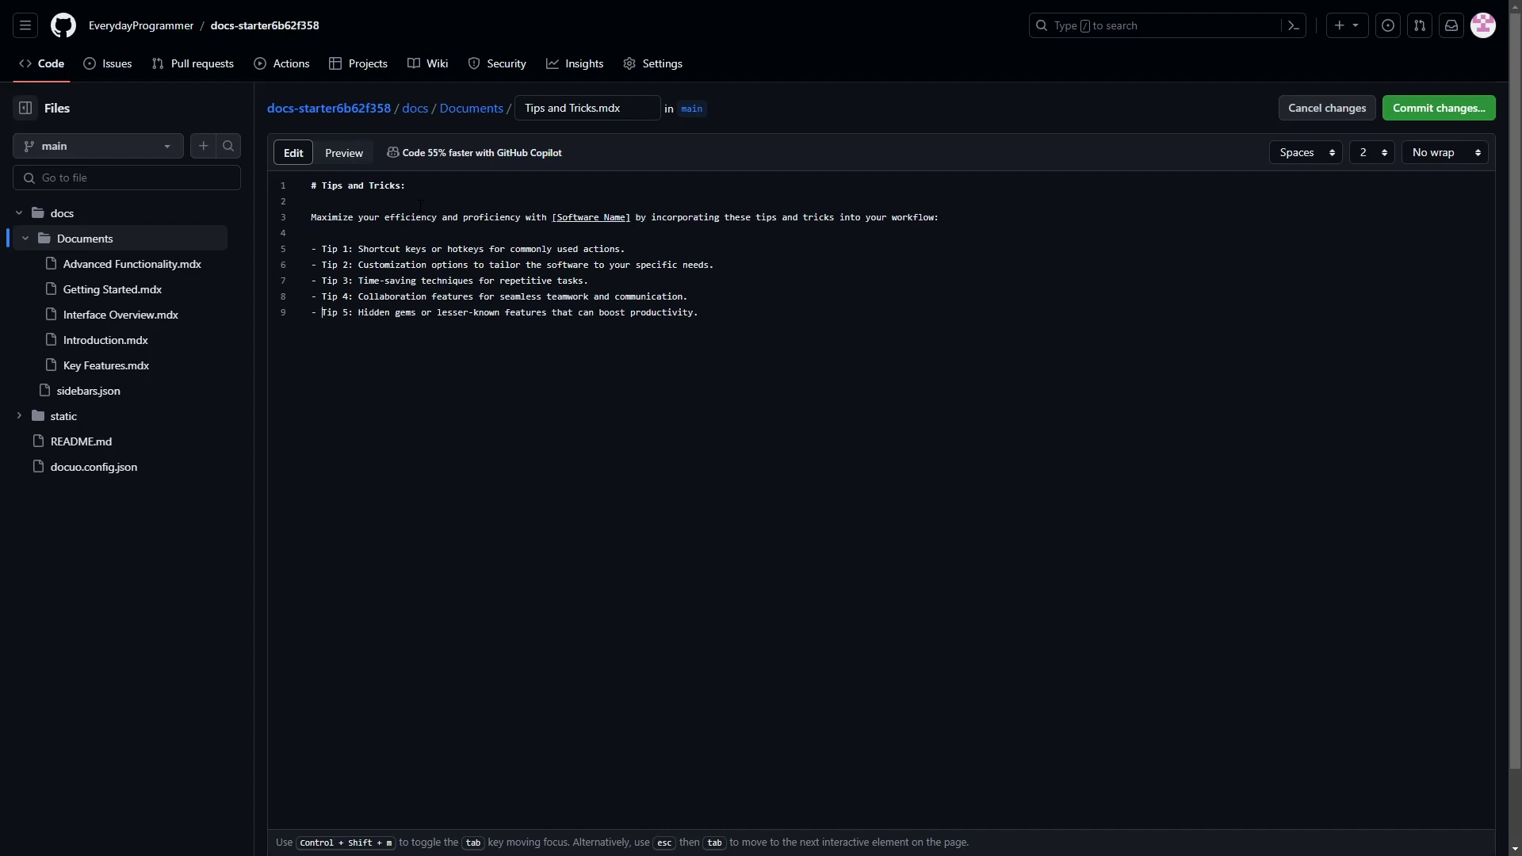
{"action": "left_click", "coordinate": [1433, 107]}
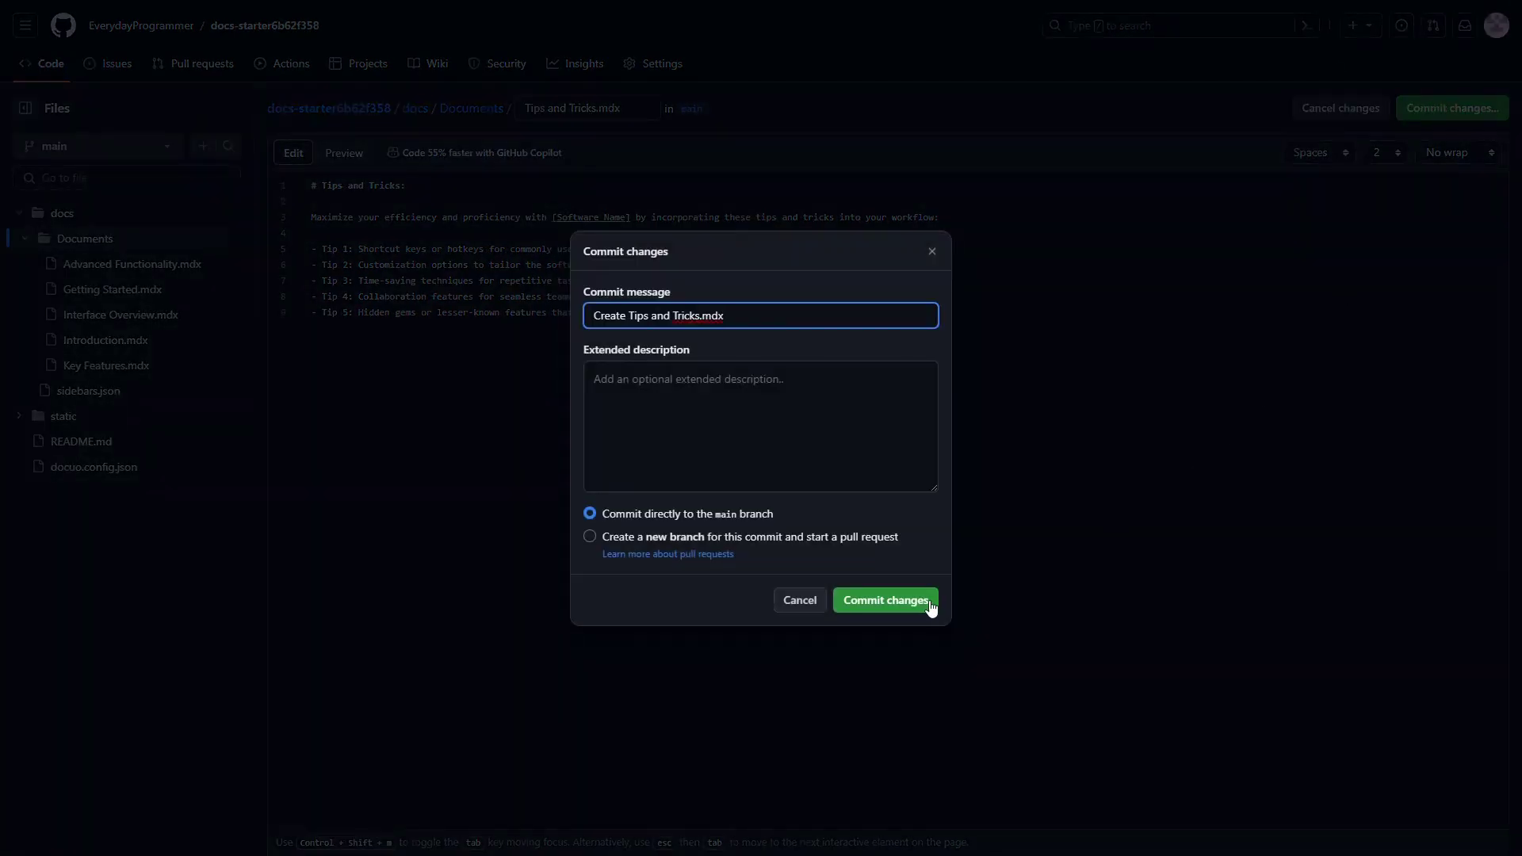
{"action": "left_click", "coordinate": [904, 604]}
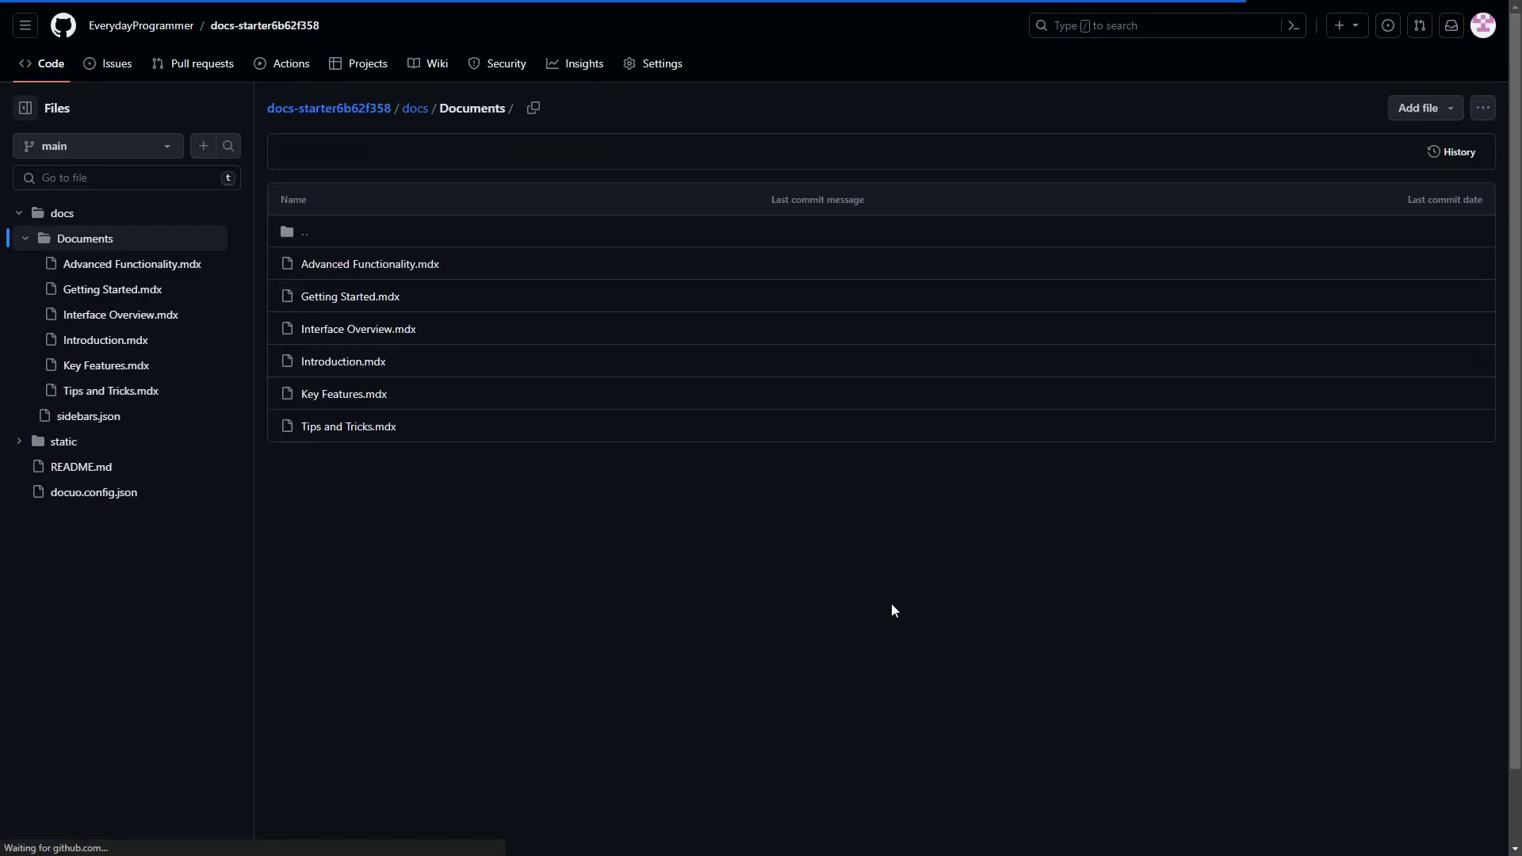
Step: Create a new file 'FAQ.mdx' with the heading '# Frequently Asked Questions'
{"action": "left_click", "coordinate": [1414, 115]}
{"action": "left_click", "coordinate": [1401, 136]}
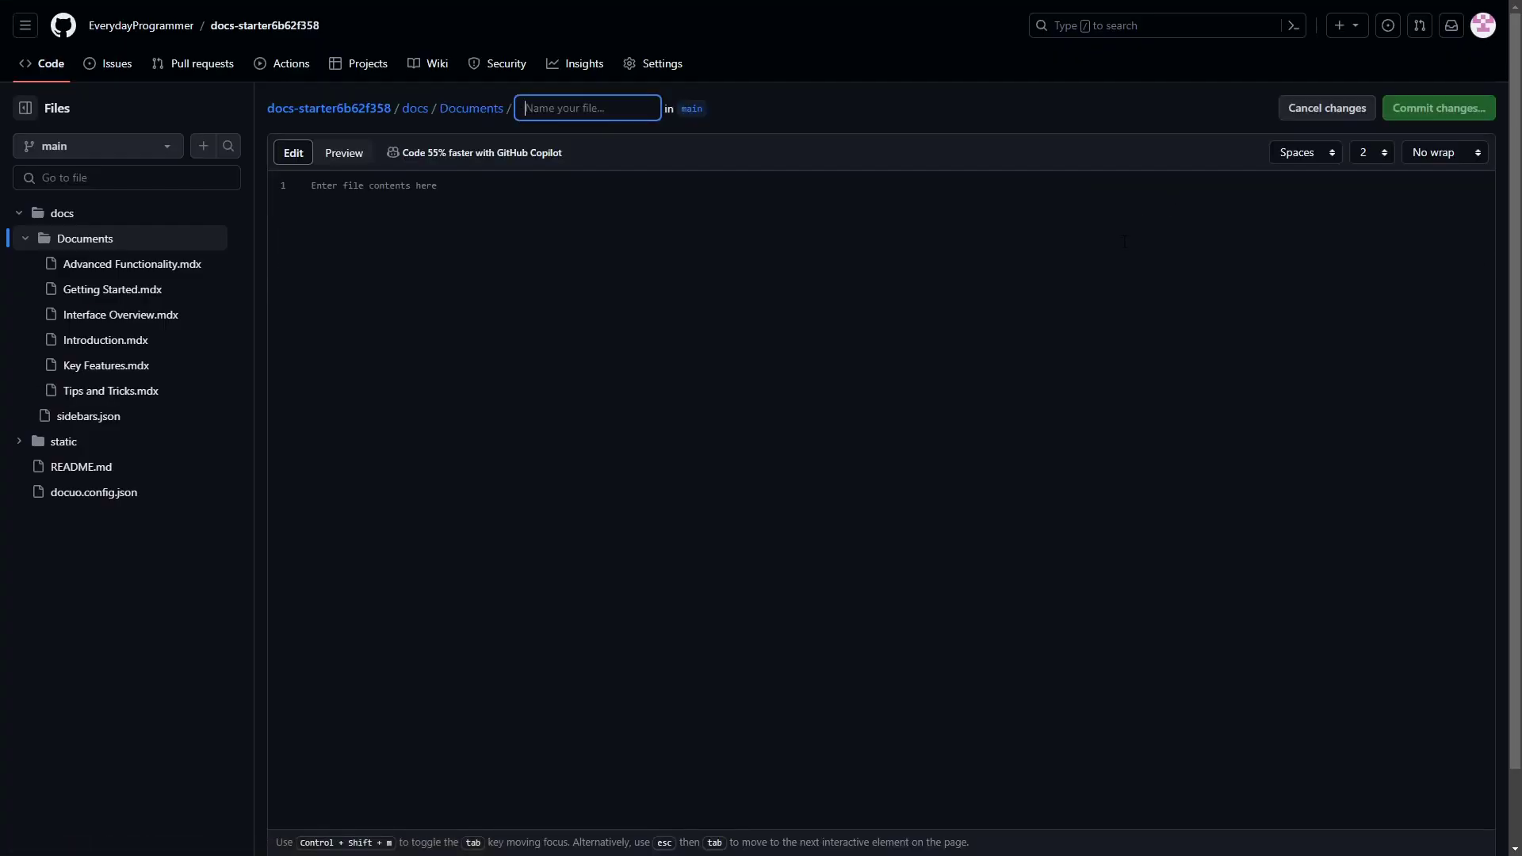
{"action": "type", "text": "FAQ"}
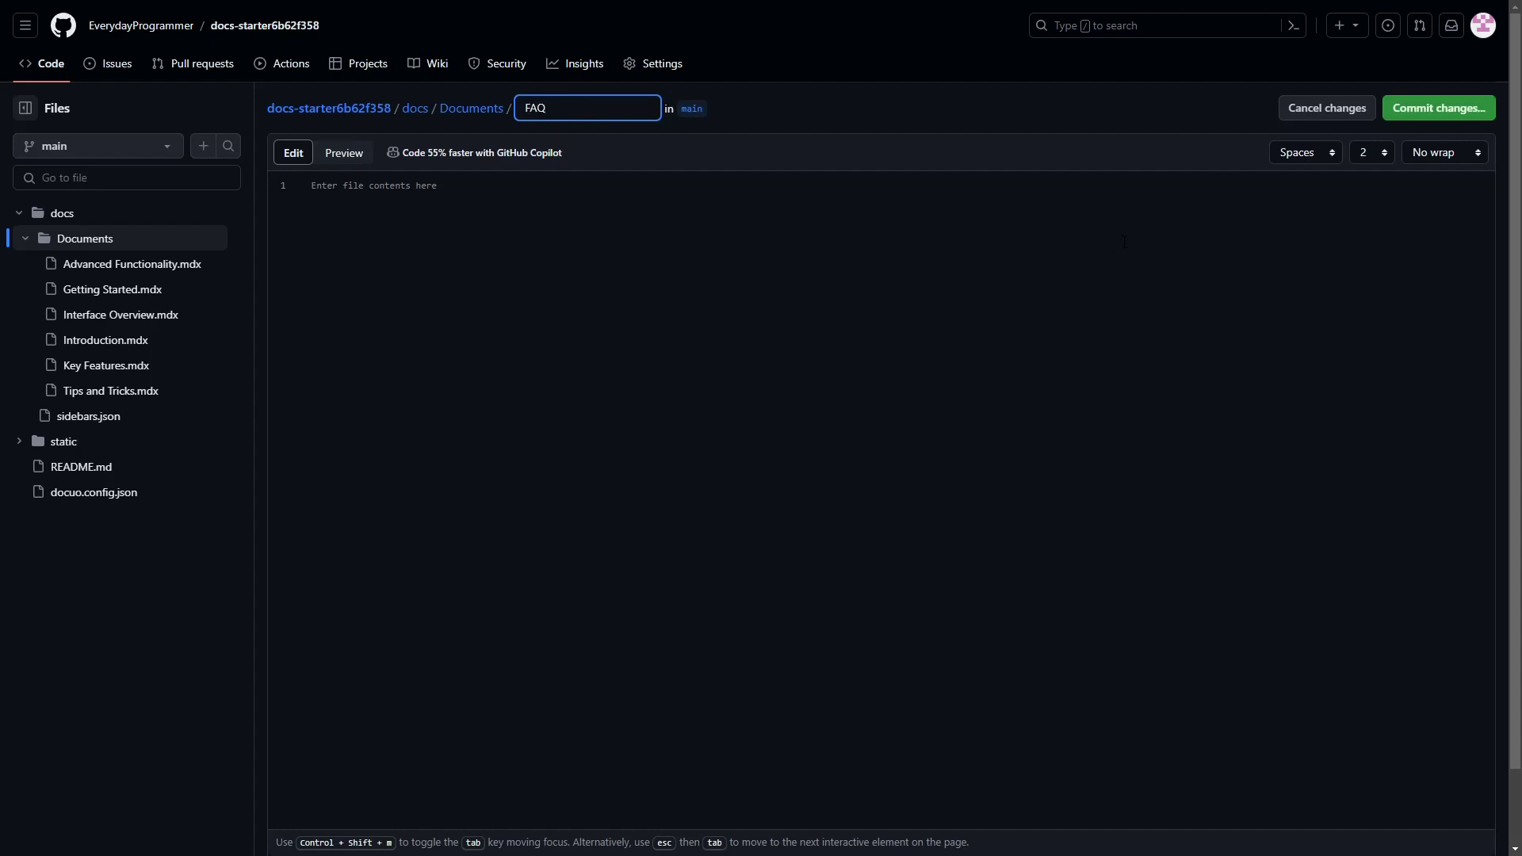
{"action": "type", "text": ".mdx"}
{"action": "left_click", "coordinate": [1124, 242]}
{"action": "type", "text": "# "}
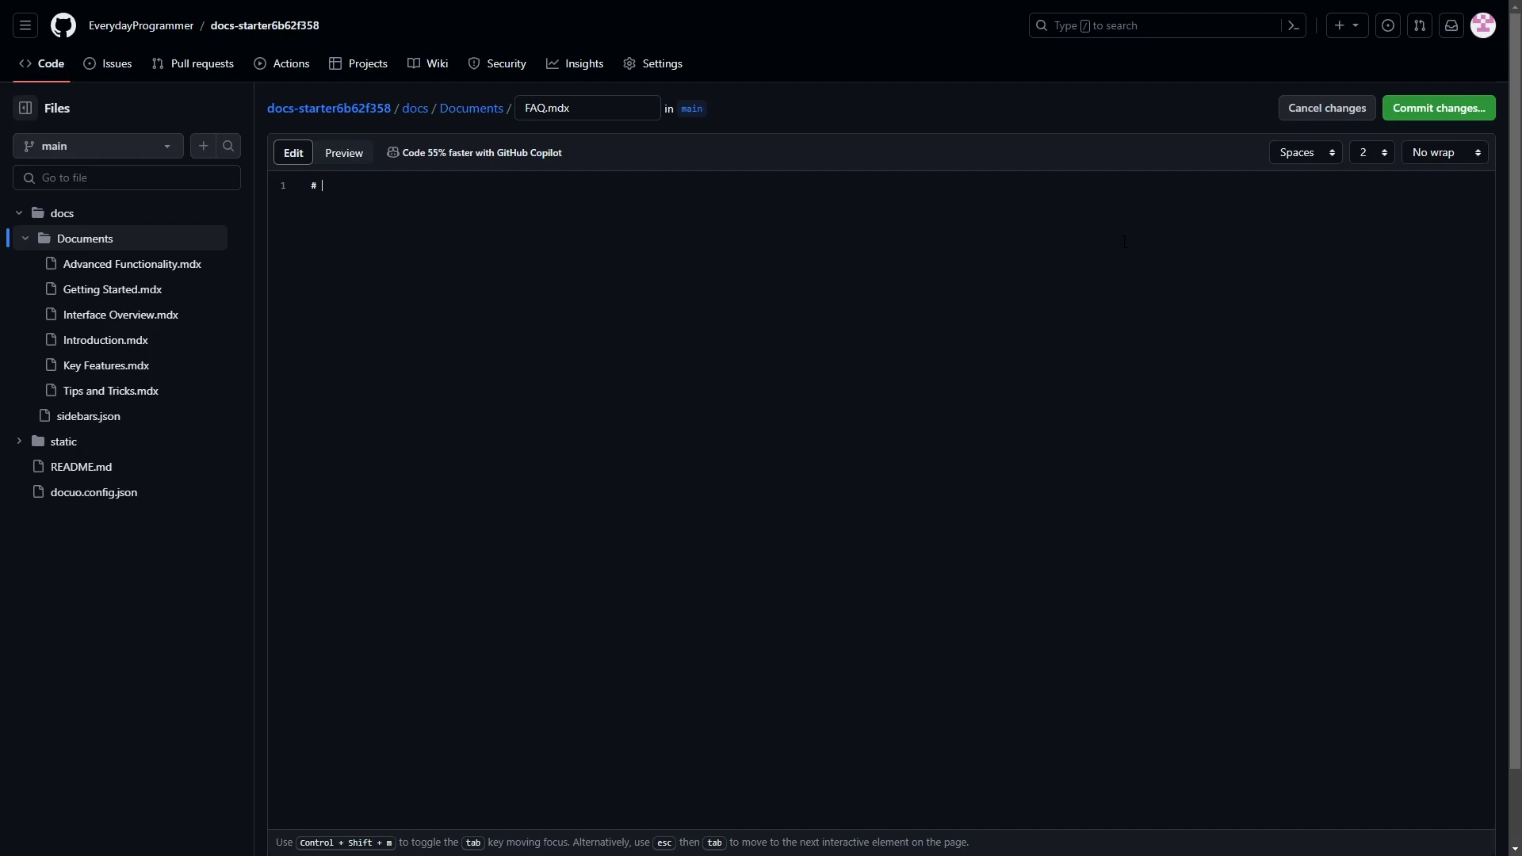
{"action": "type", "text": "Frequently Asked Questions:"}
Step: Paste ChatGPT's FAQ paragraph under the heading and commit FAQ.mdx to main
{"action": "key", "text": "alt+Tab"}
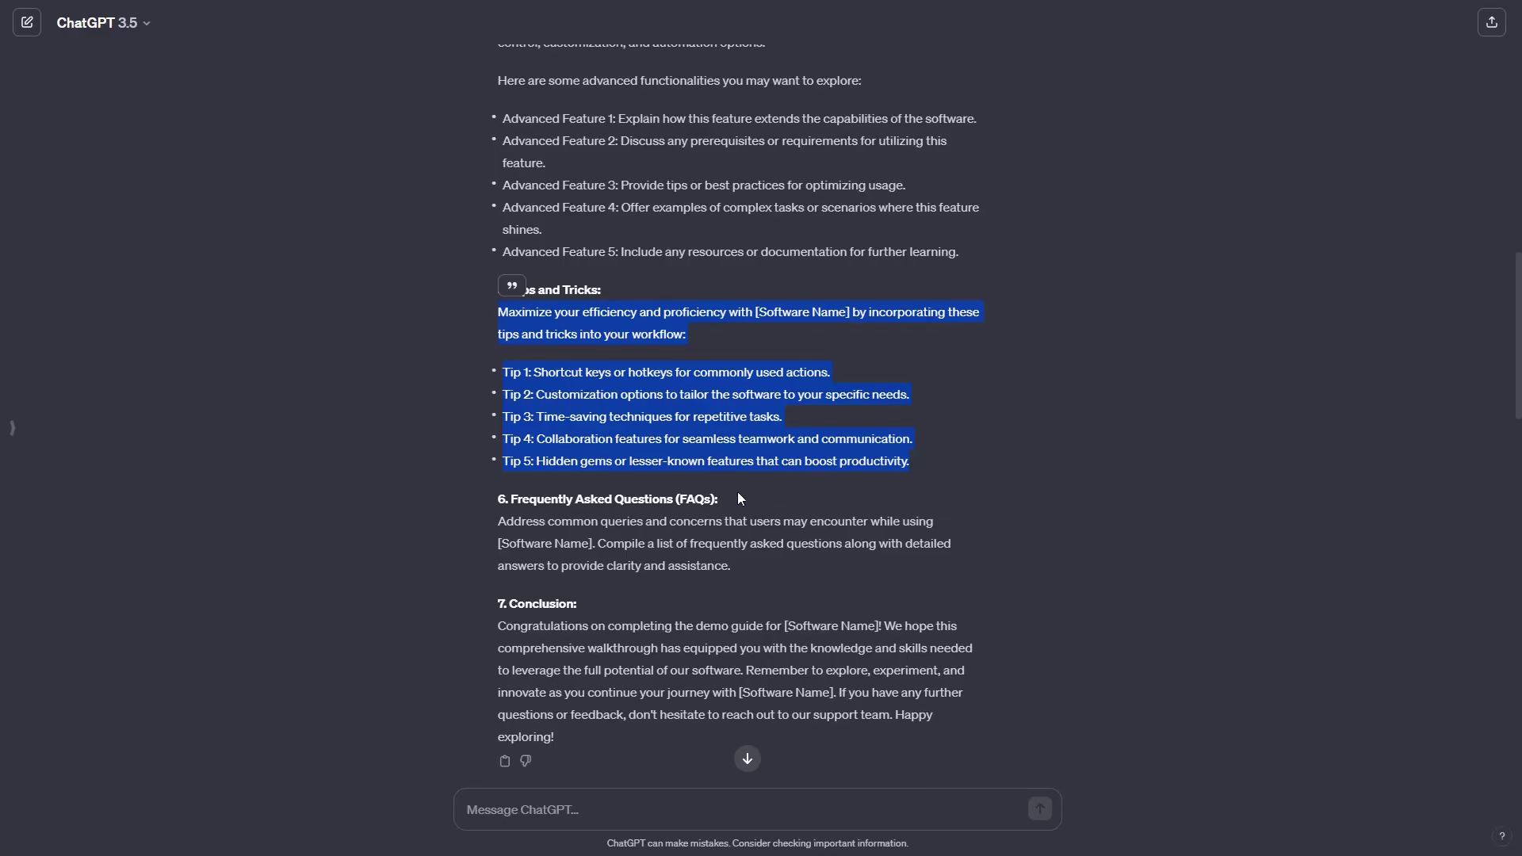
{"action": "left_click", "coordinate": [747, 561]}
{"action": "left_click_drag", "start_coordinate": [745, 567], "coordinate": [498, 523]}
{"action": "key", "text": "ctrl+c"}
{"action": "key", "text": "alt+Tab"}
{"action": "key", "text": "ctrl+v"}
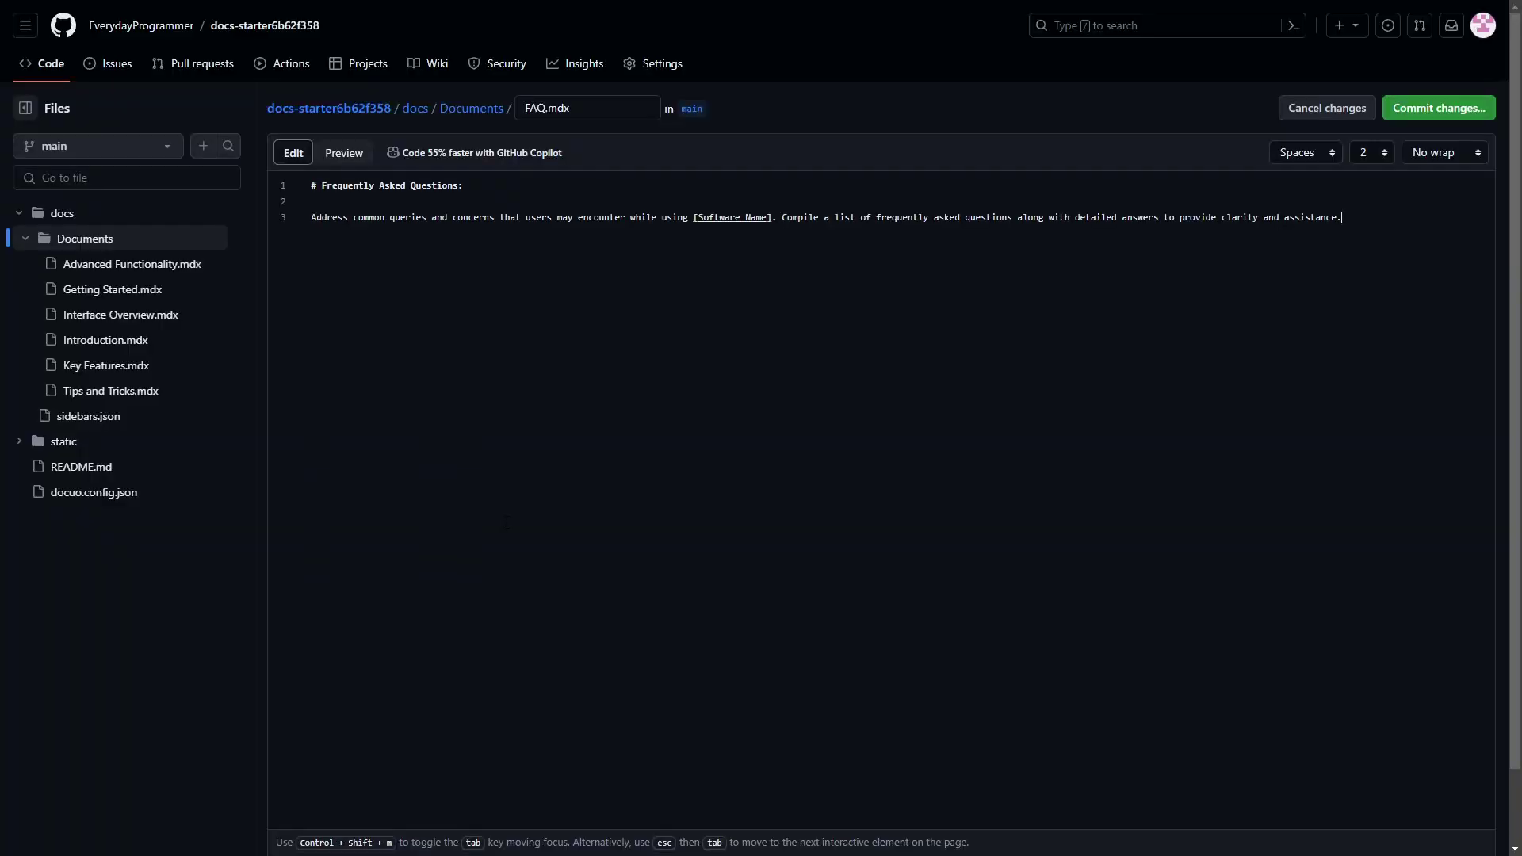
{"action": "left_click", "coordinate": [1439, 108]}
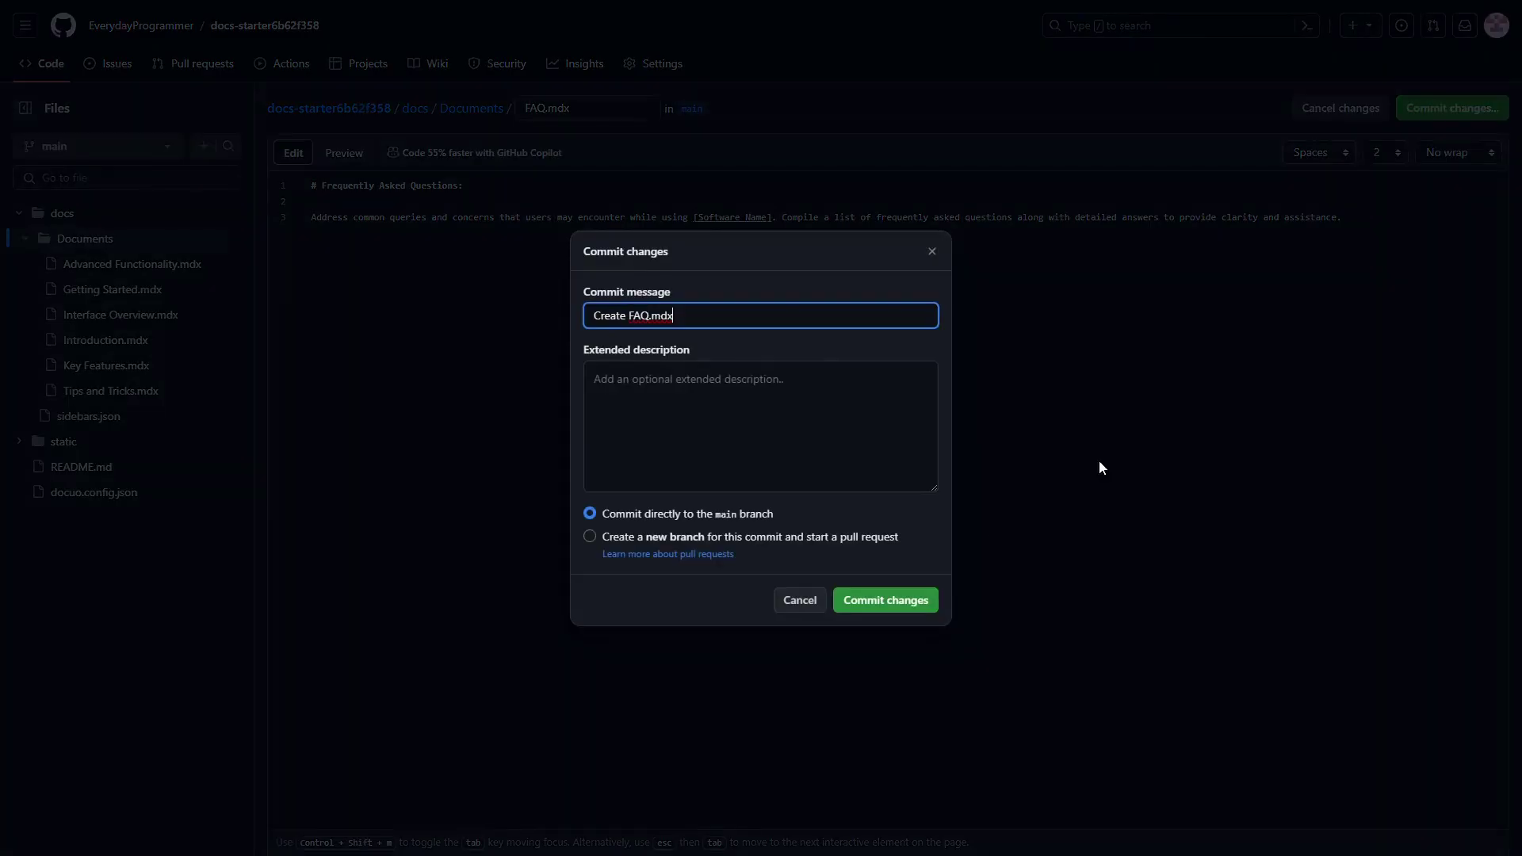
{"action": "left_click", "coordinate": [872, 604]}
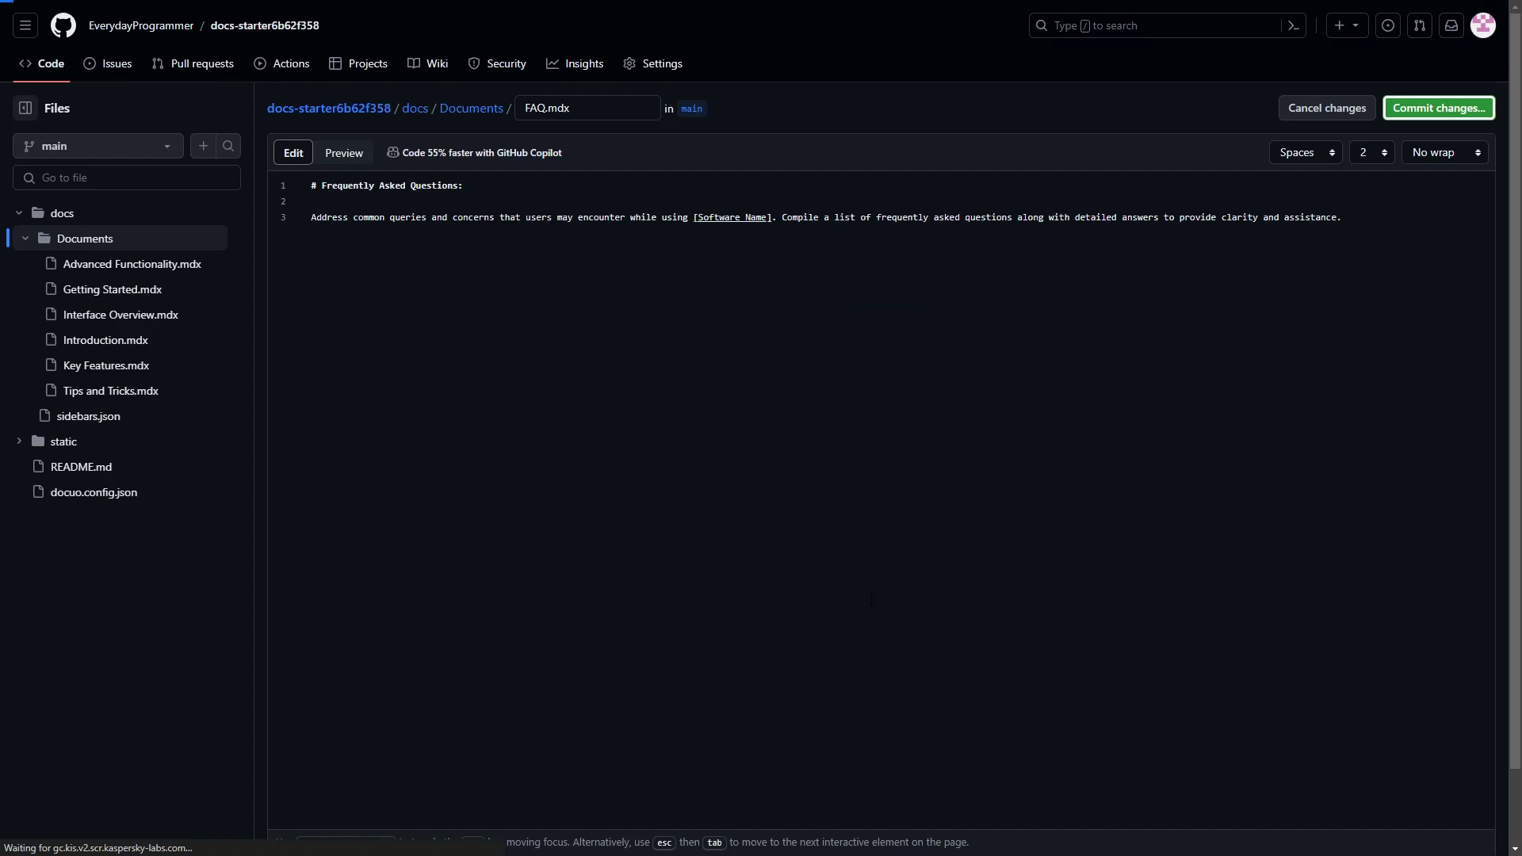
Step: Create a new file 'Conclusion.mdx' with the heading '# Conclusion'
{"action": "left_click", "coordinate": [1432, 112]}
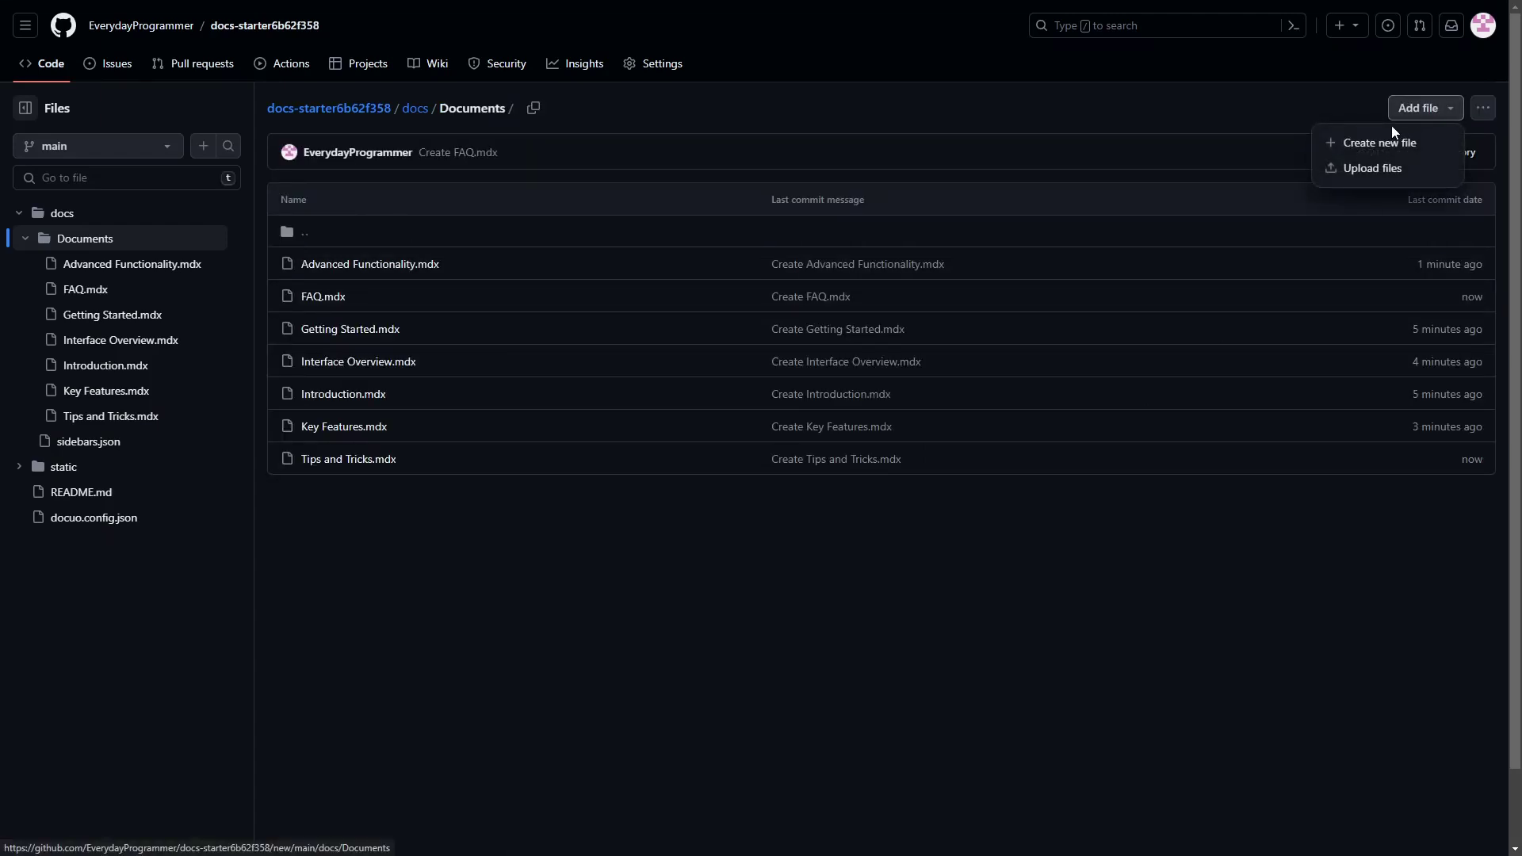
{"action": "left_click", "coordinate": [1384, 135]}
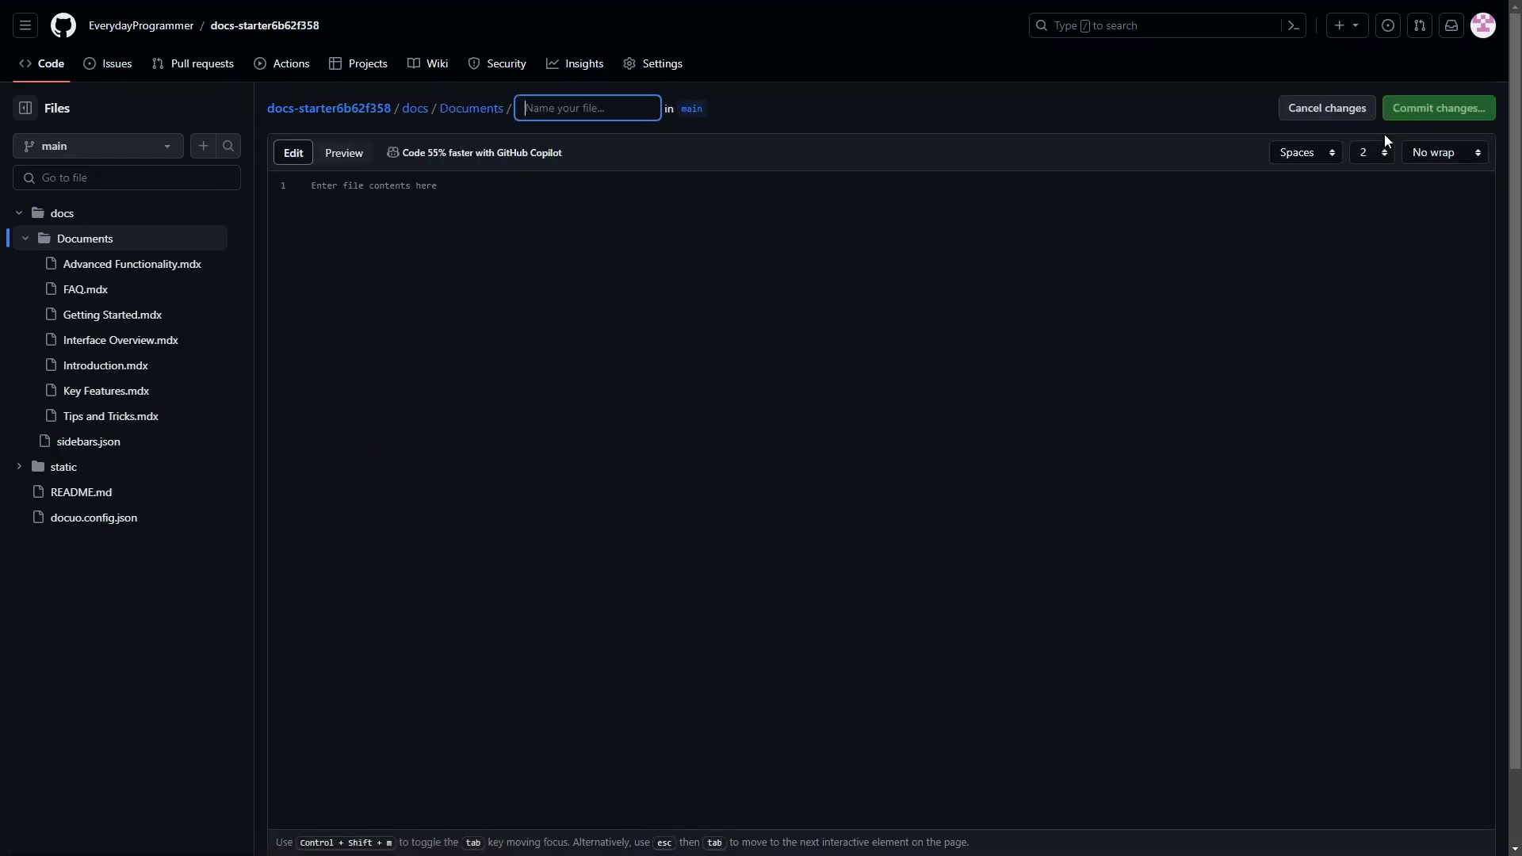
{"action": "type", "text": "Conc"}
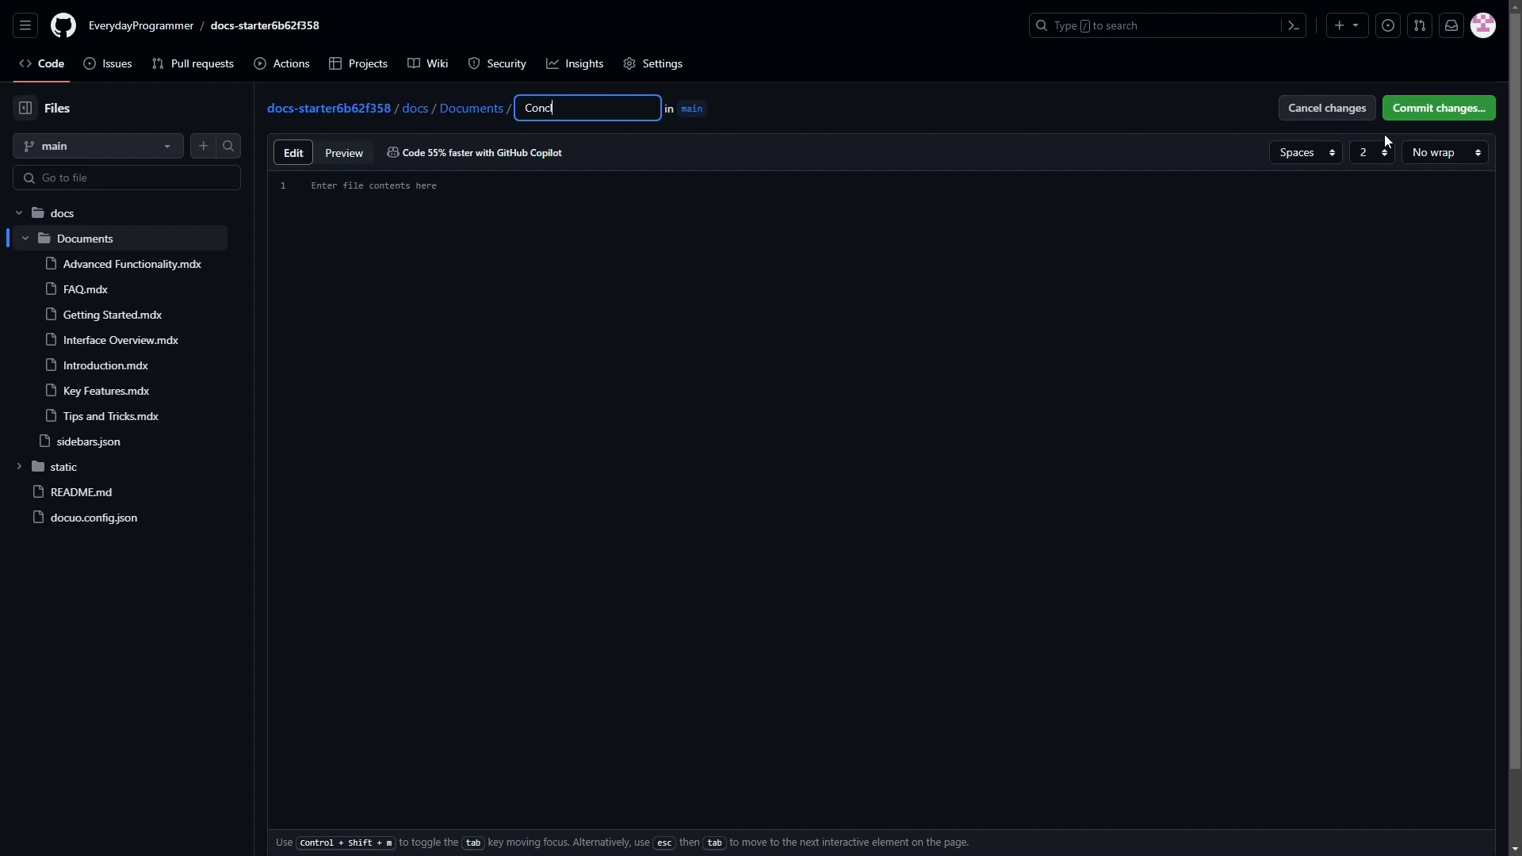
{"action": "type", "text": "lusion.mdx"}
{"action": "left_click", "coordinate": [1273, 208]}
{"action": "type", "text": "# Conclusion"}
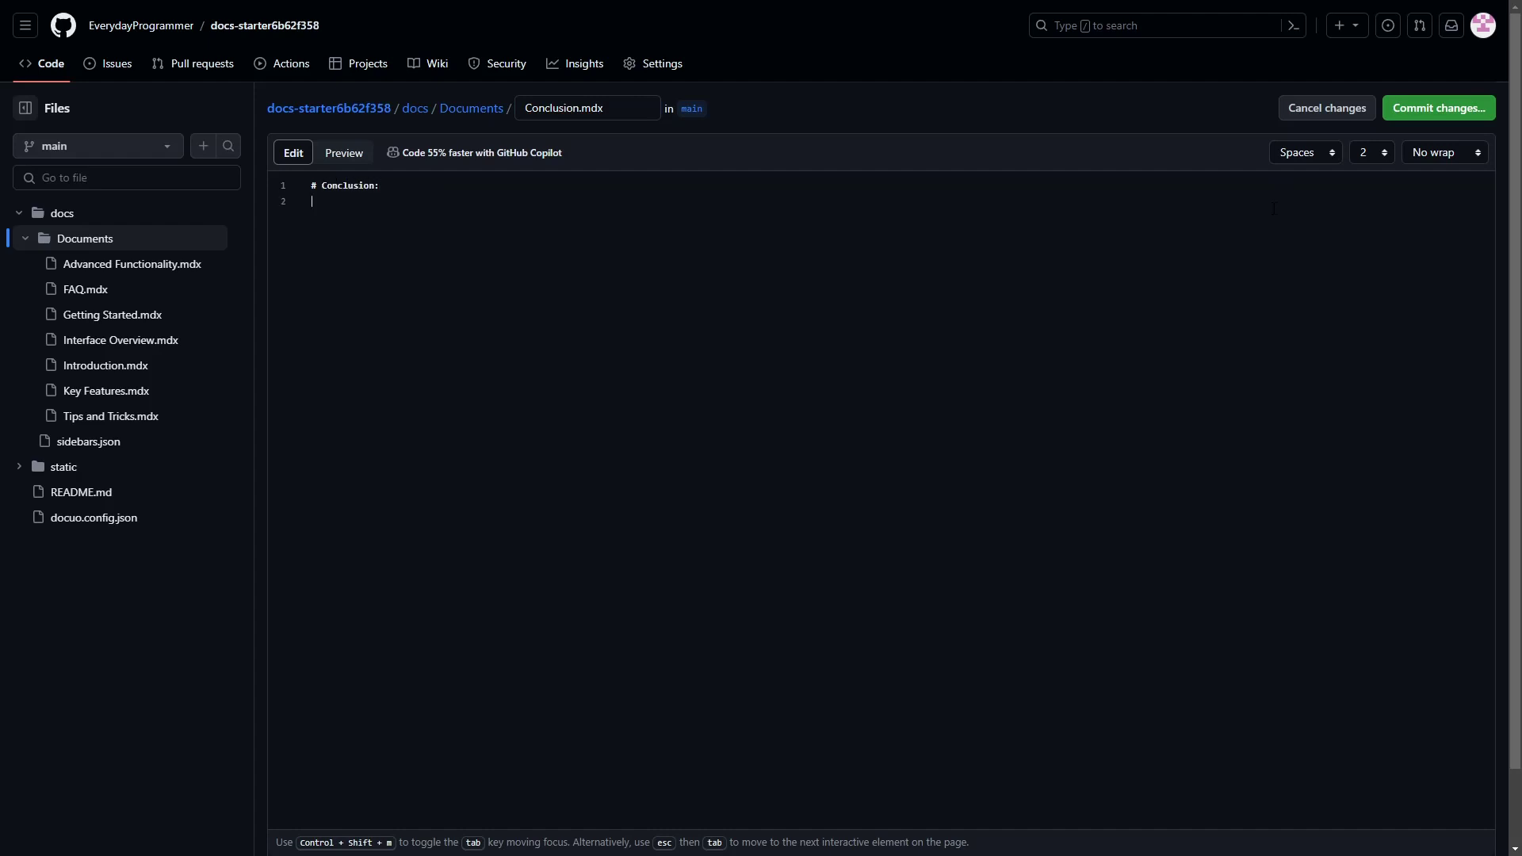
Step: Paste ChatGPT's conclusion paragraph, turn on Soft wrap, and commit Conclusion.mdx to main
{"action": "key", "text": "alt+Tab"}
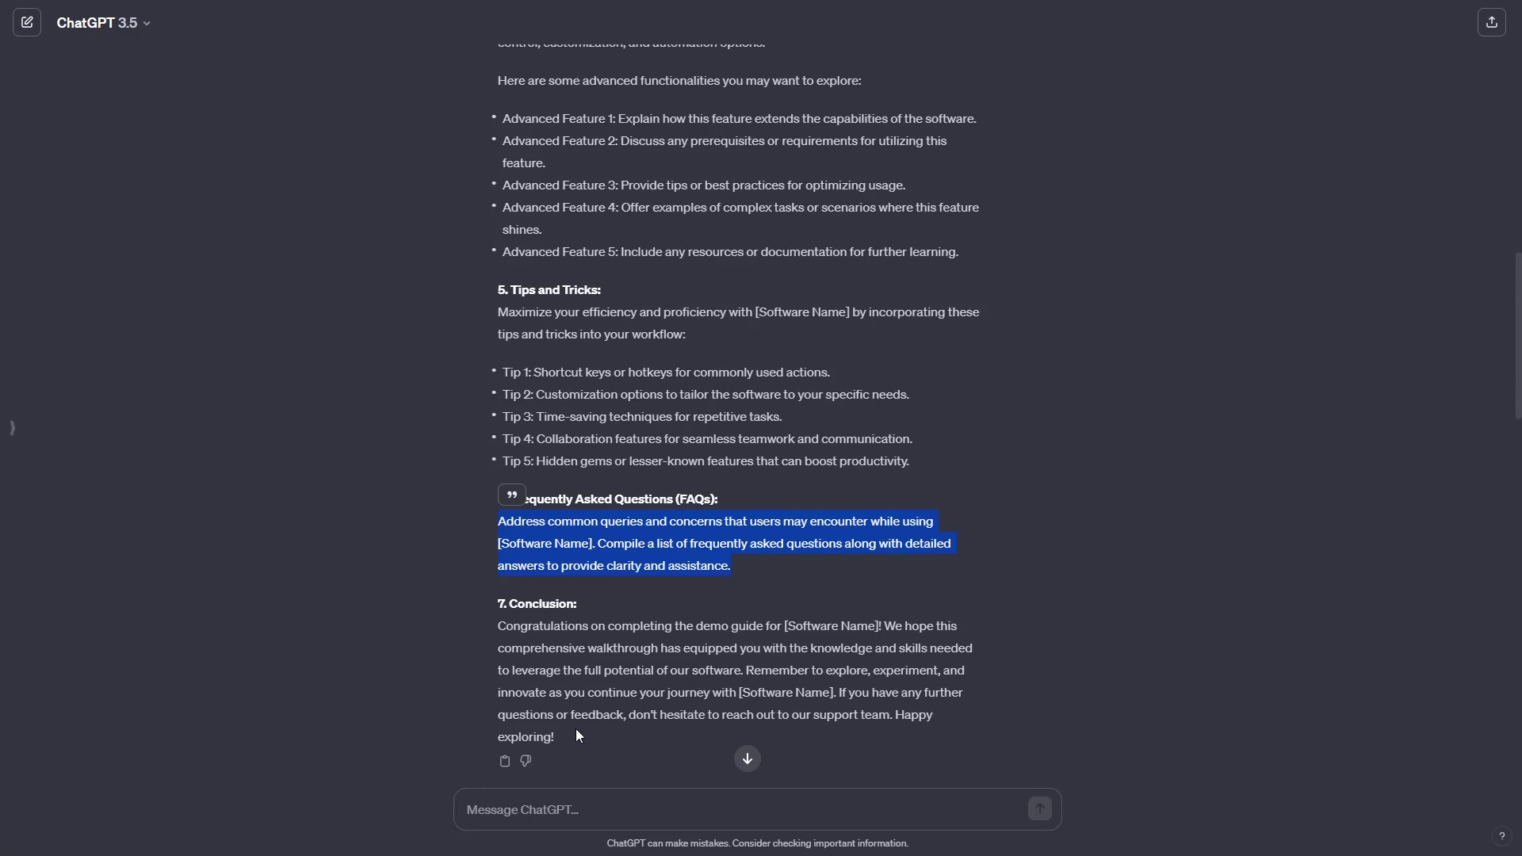
{"action": "left_click_drag", "start_coordinate": [569, 731], "coordinate": [496, 627]}
{"action": "key", "text": "alt+Tab"}
{"action": "key", "text": "ctrl+v"}
{"action": "left_click", "coordinate": [1454, 142]}
{"action": "left_click", "coordinate": [1443, 194]}
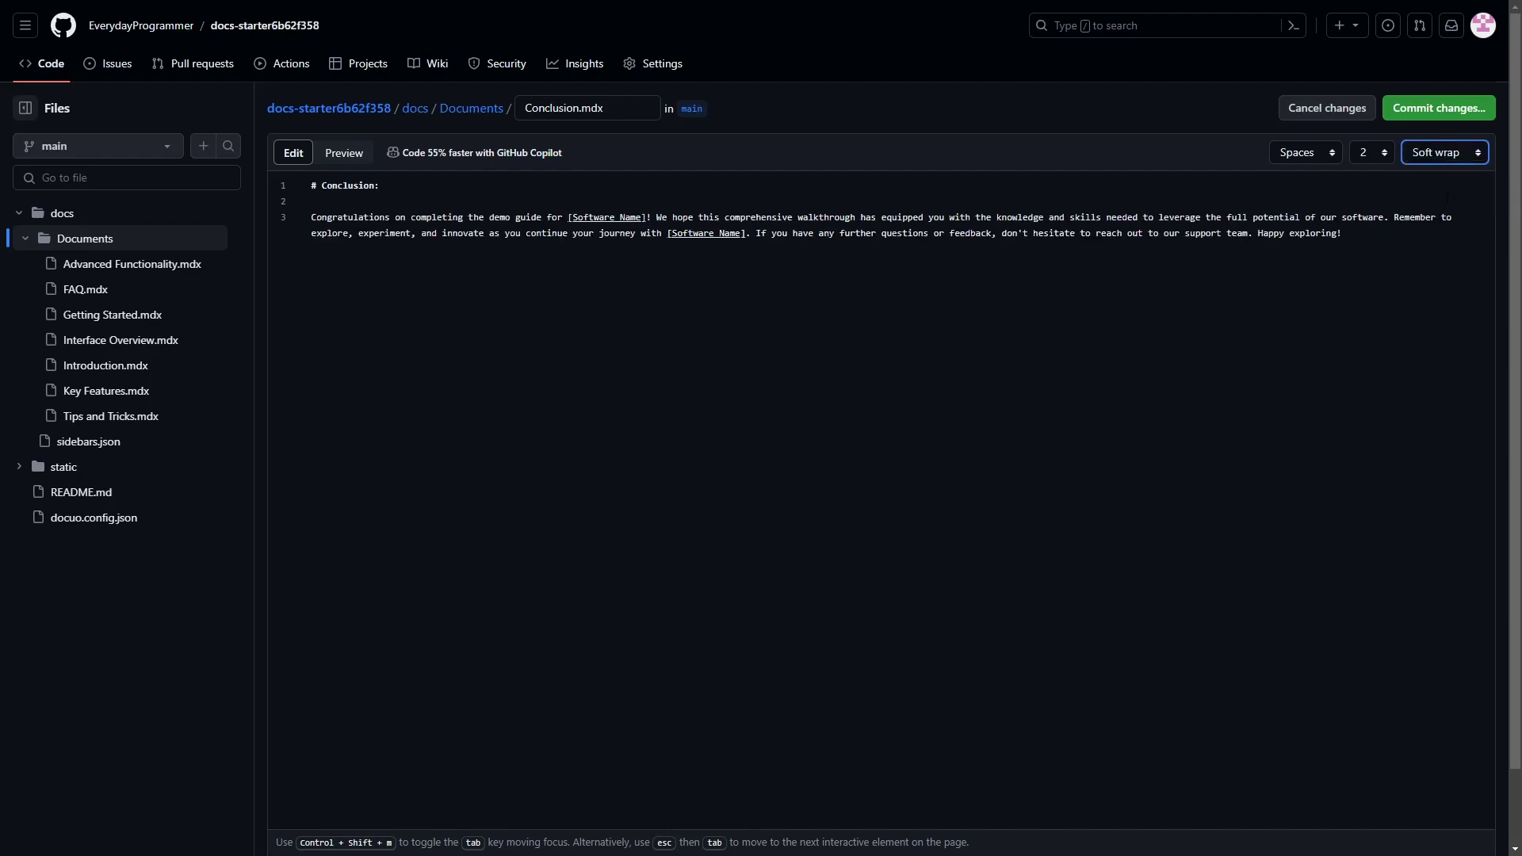
{"action": "left_click", "coordinate": [1457, 122]}
{"action": "left_click", "coordinate": [863, 600]}
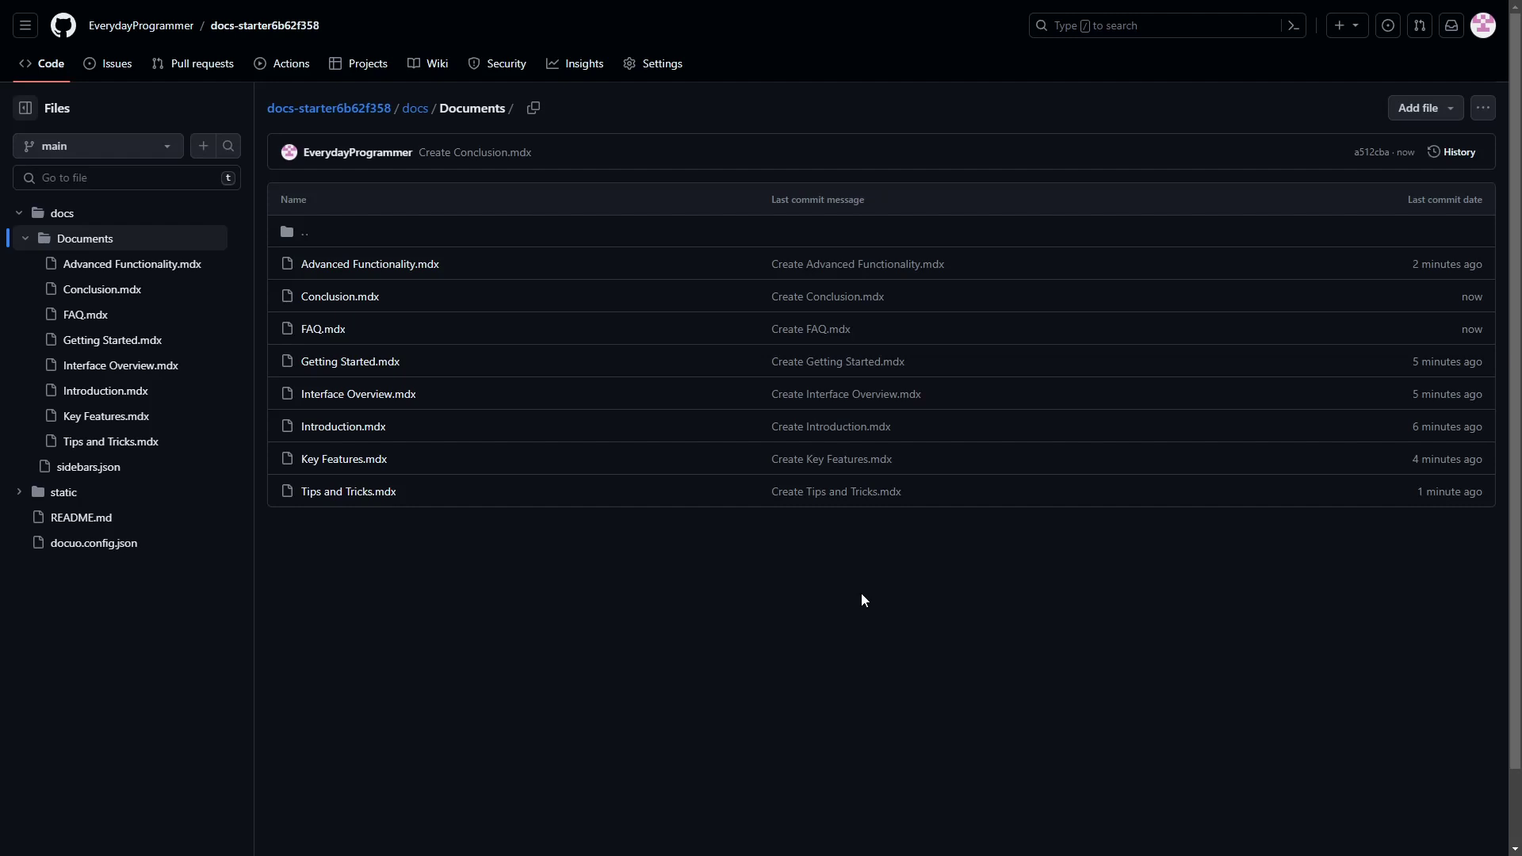
{"action": "key", "text": "ctrl+tab"}
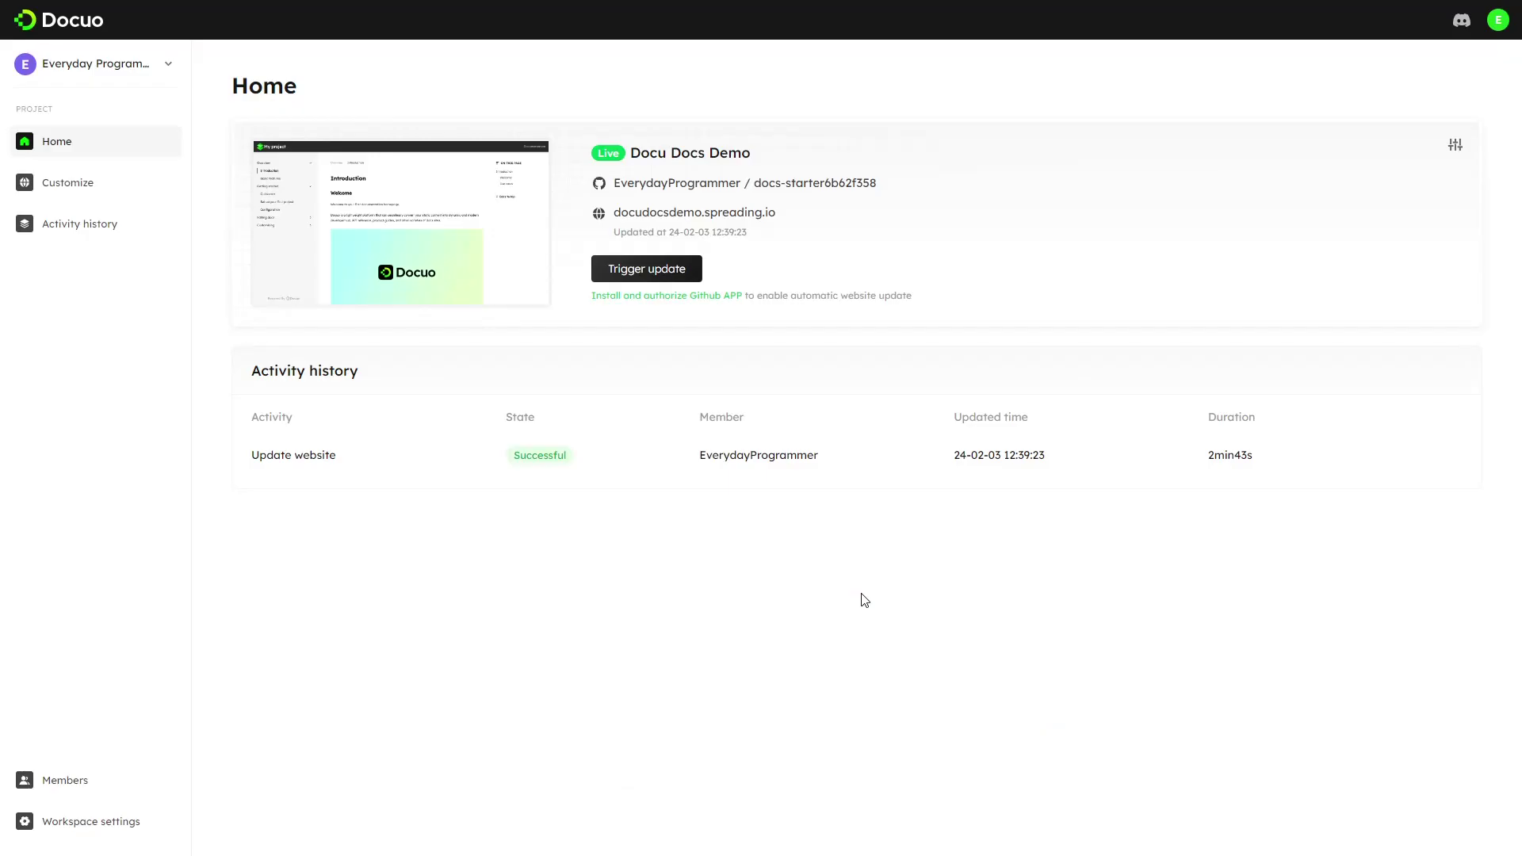
Step: Trigger a Docuo site update and reload until it shows as Successful
{"action": "left_click", "coordinate": [633, 274]}
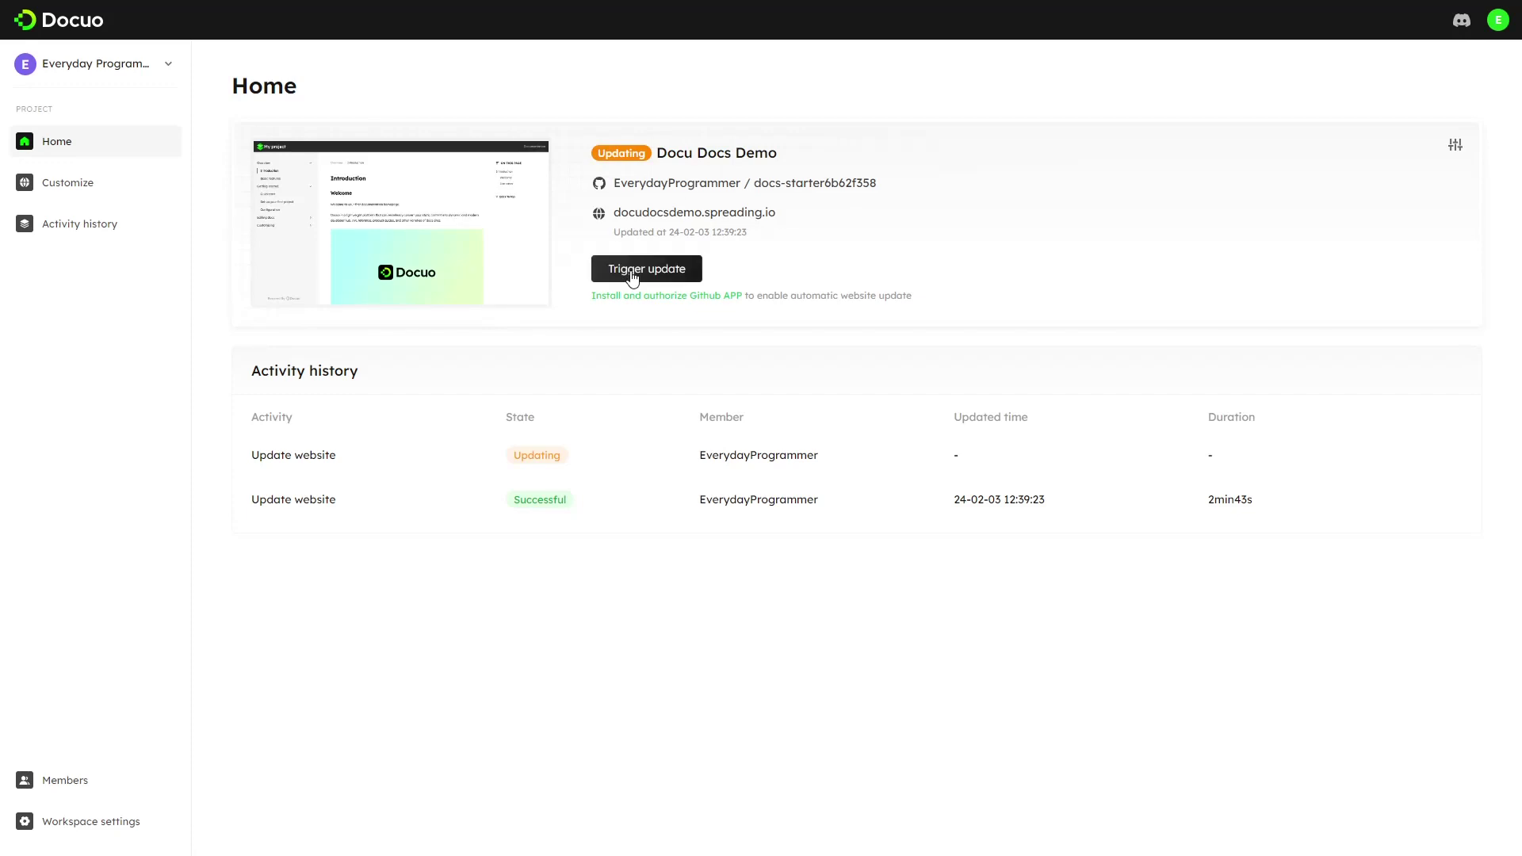
{"action": "key", "text": "F5"}
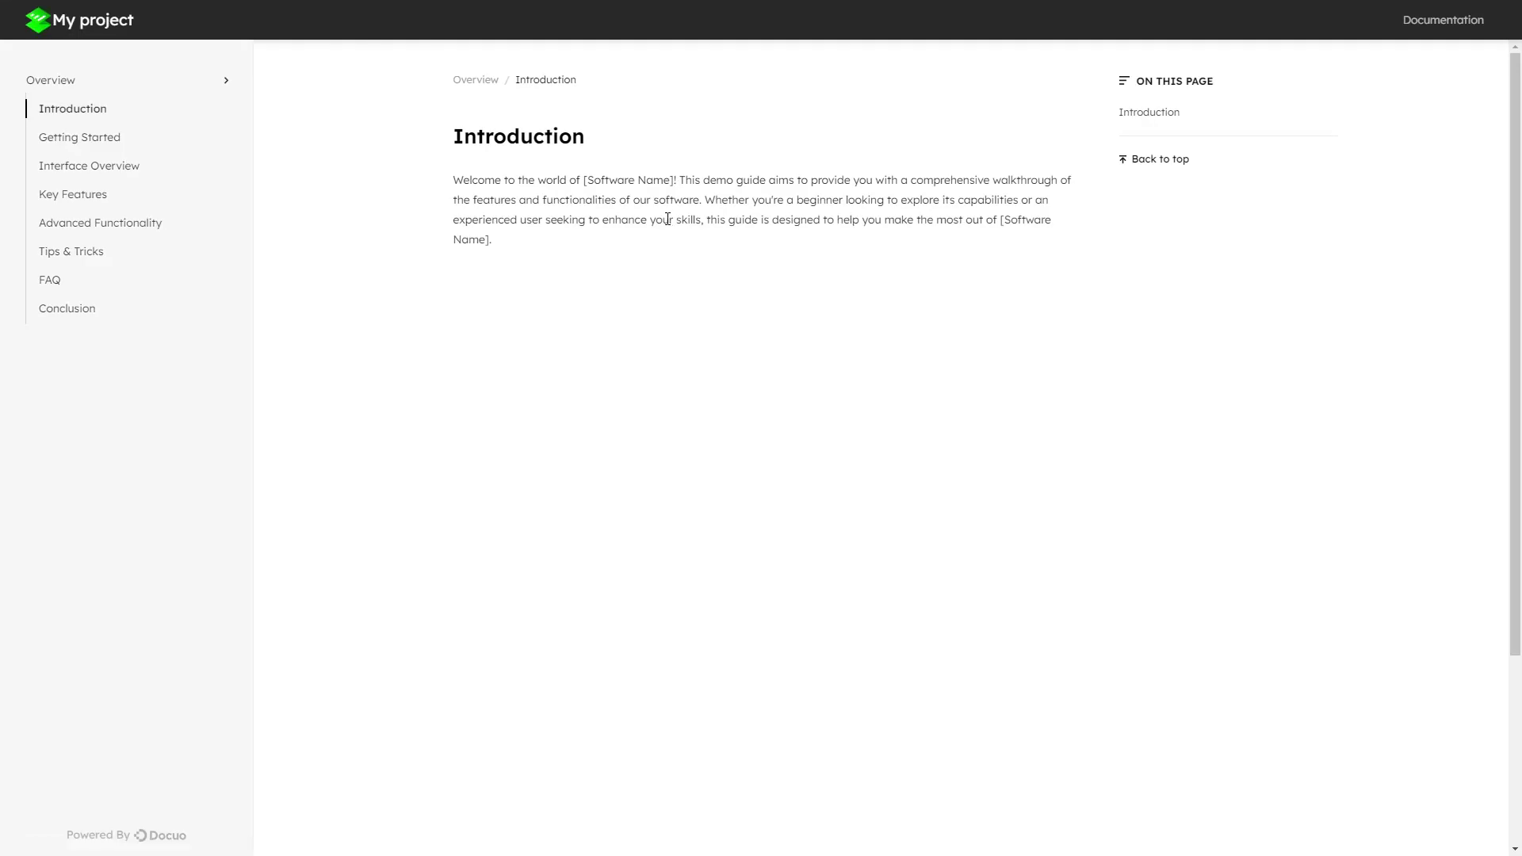
{"action": "left_click", "coordinate": [121, 142]}
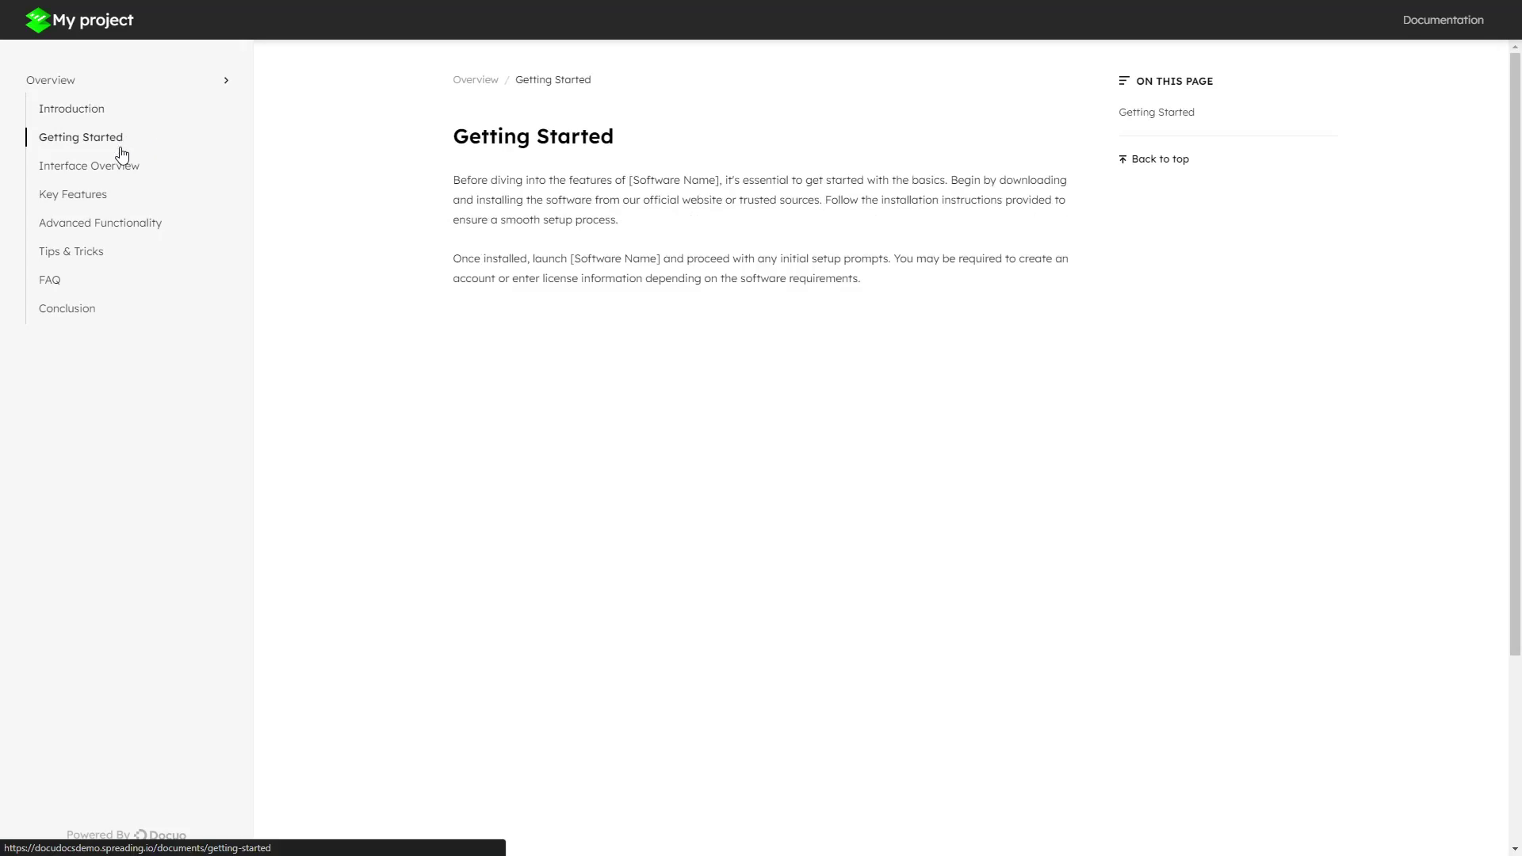
{"action": "left_click", "coordinate": [118, 174]}
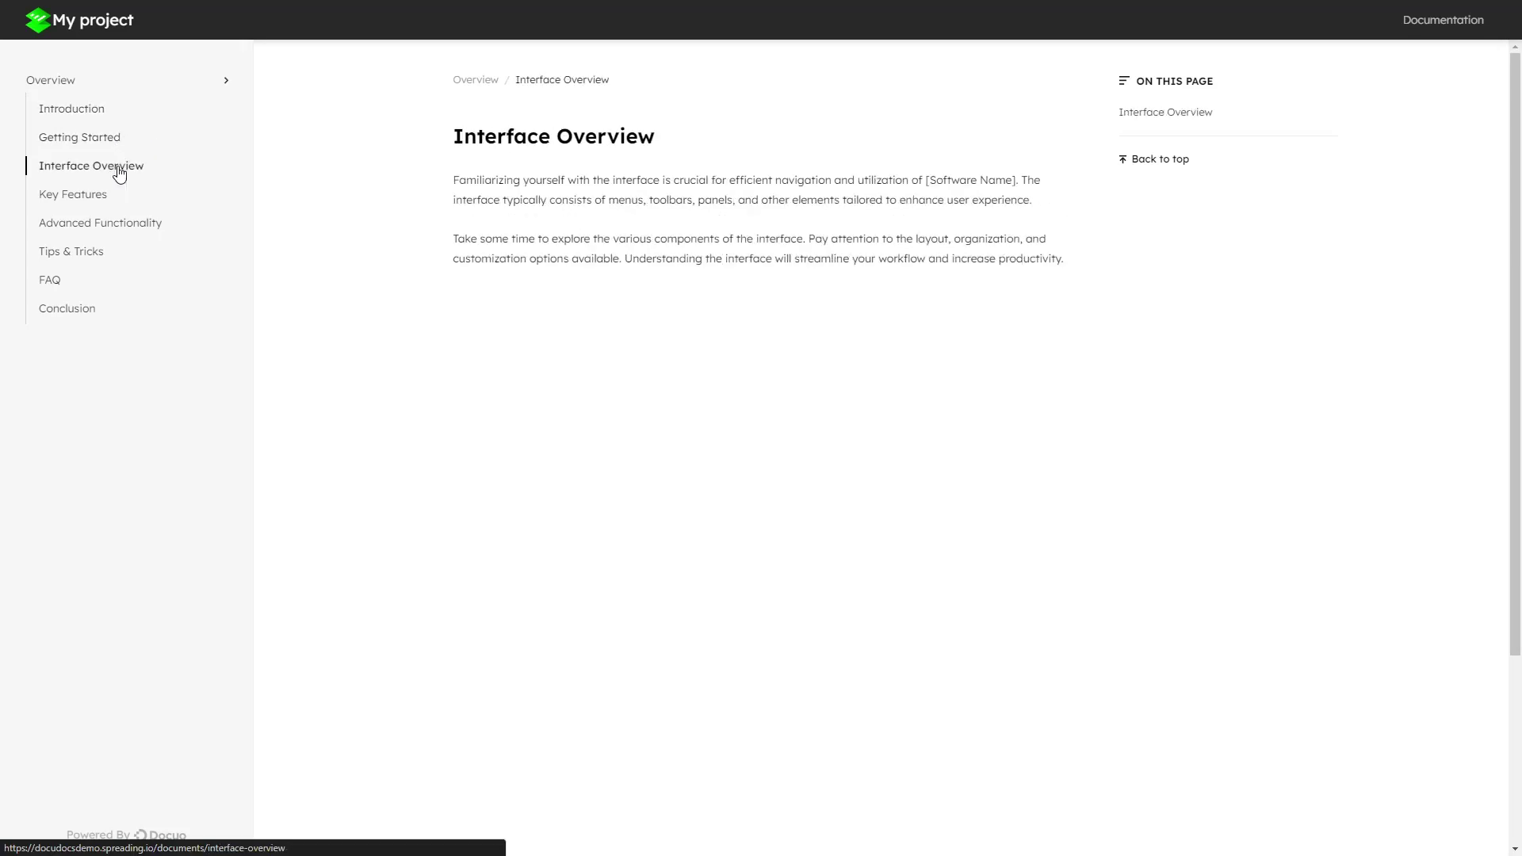
{"action": "left_click", "coordinate": [103, 195]}
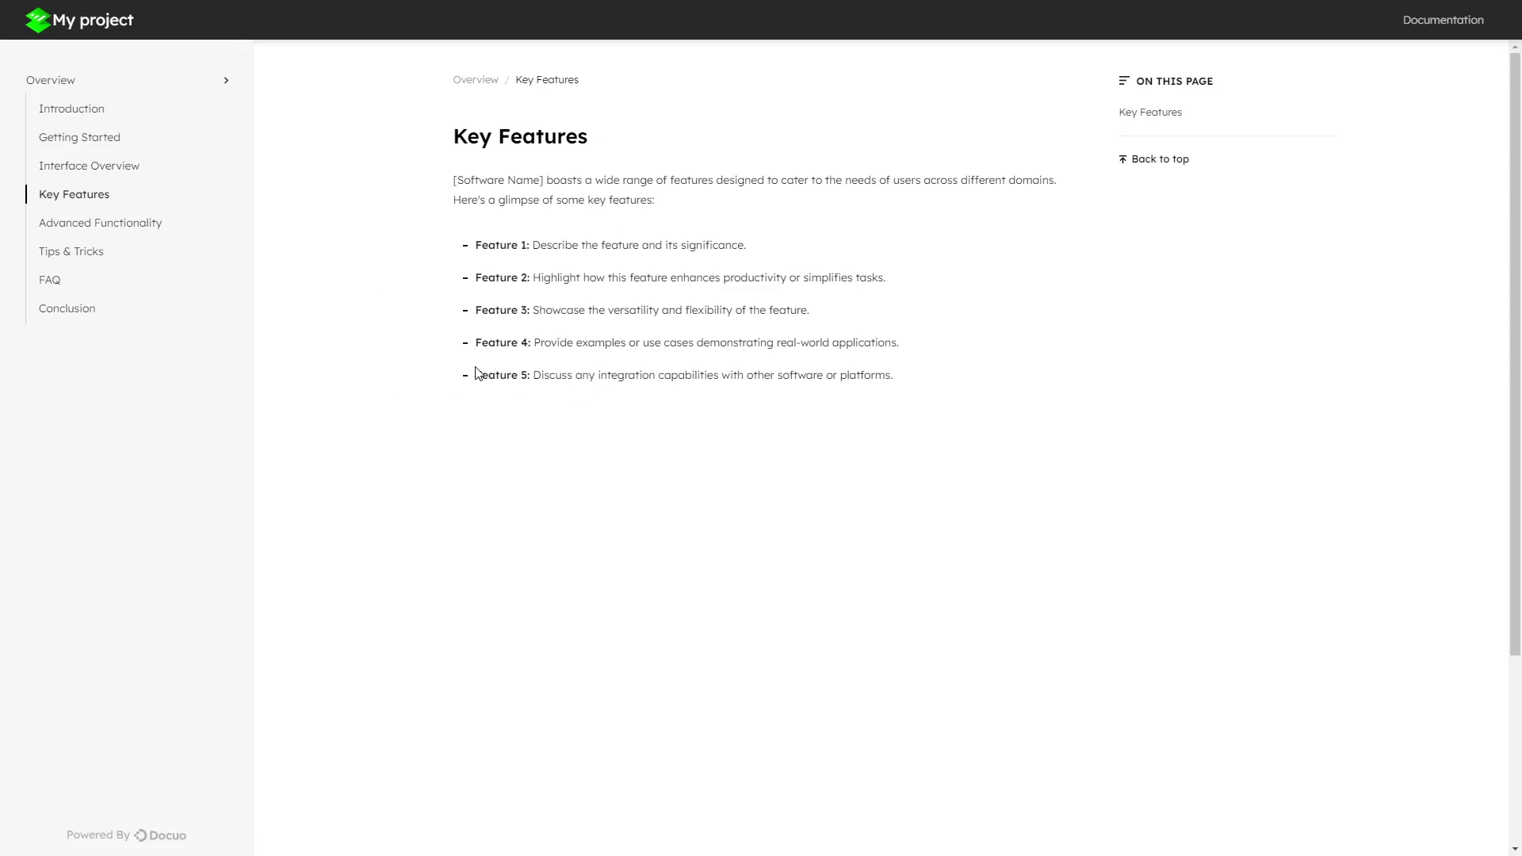
{"action": "left_click", "coordinate": [80, 226]}
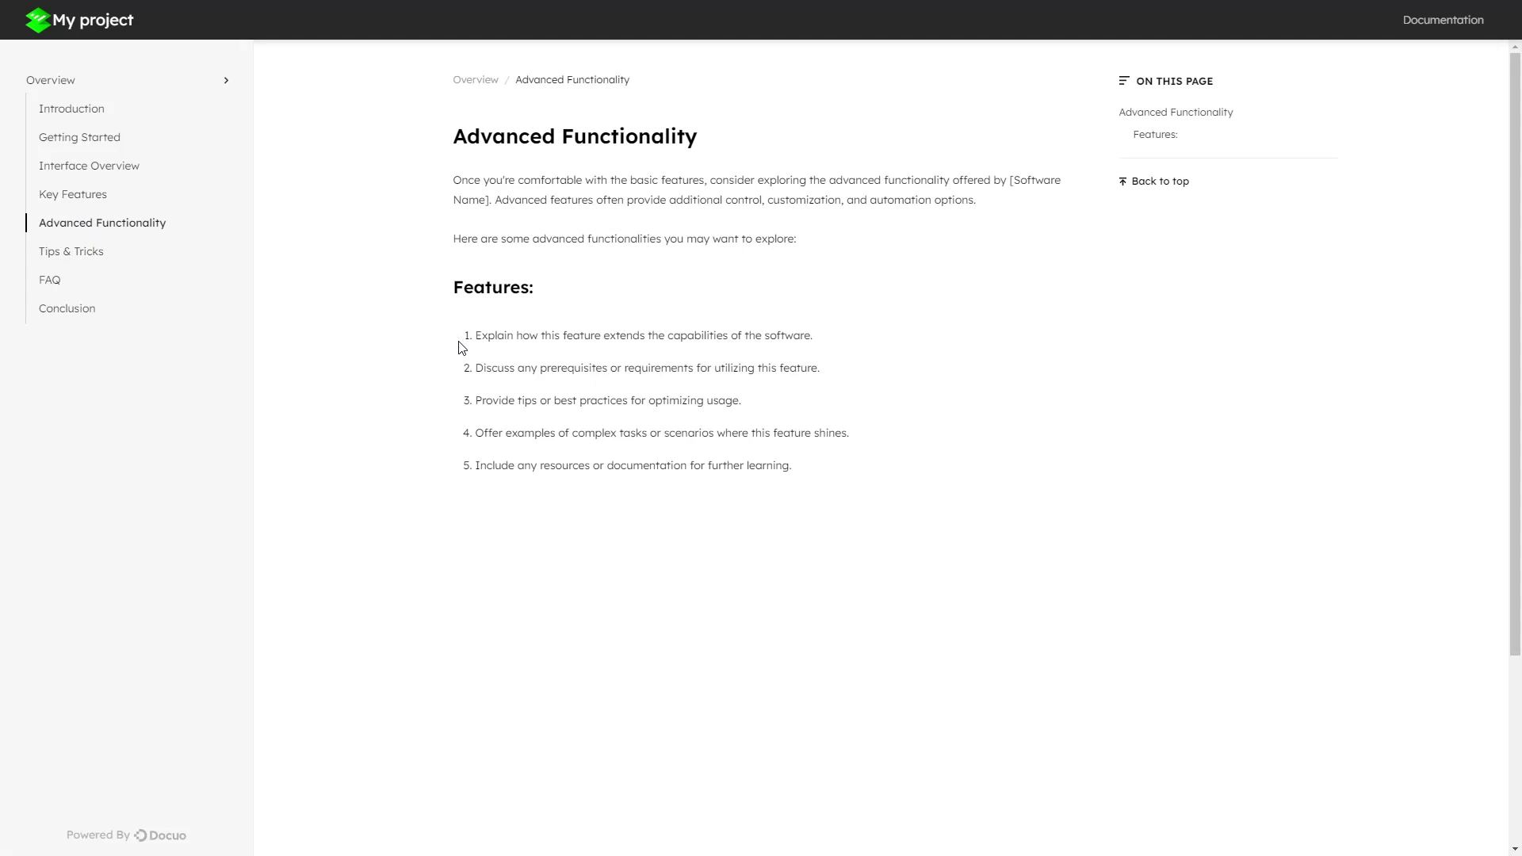
{"action": "left_click", "coordinate": [85, 262]}
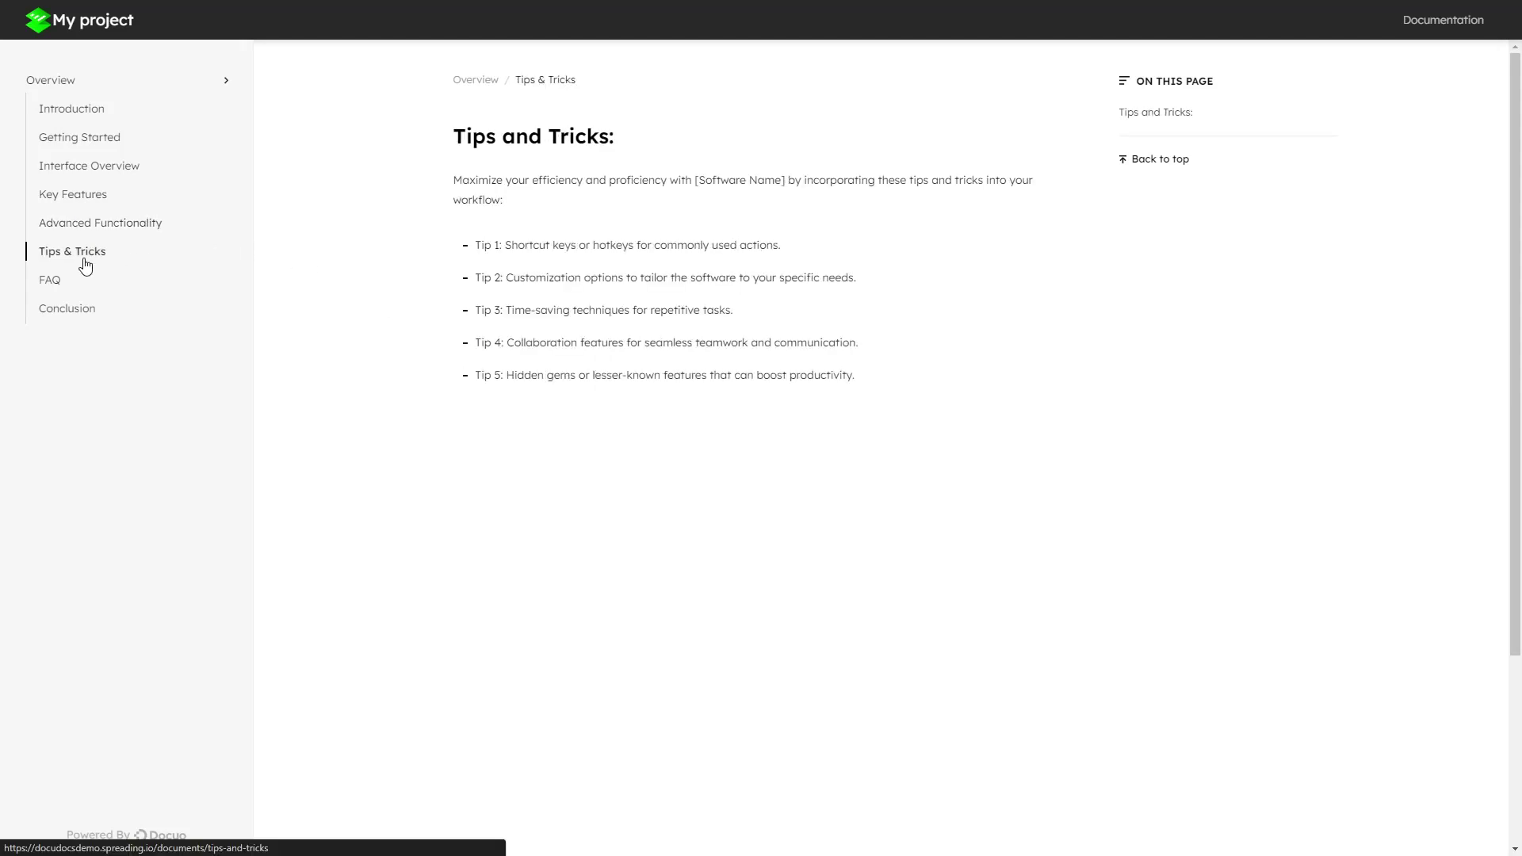
{"action": "left_click", "coordinate": [86, 287]}
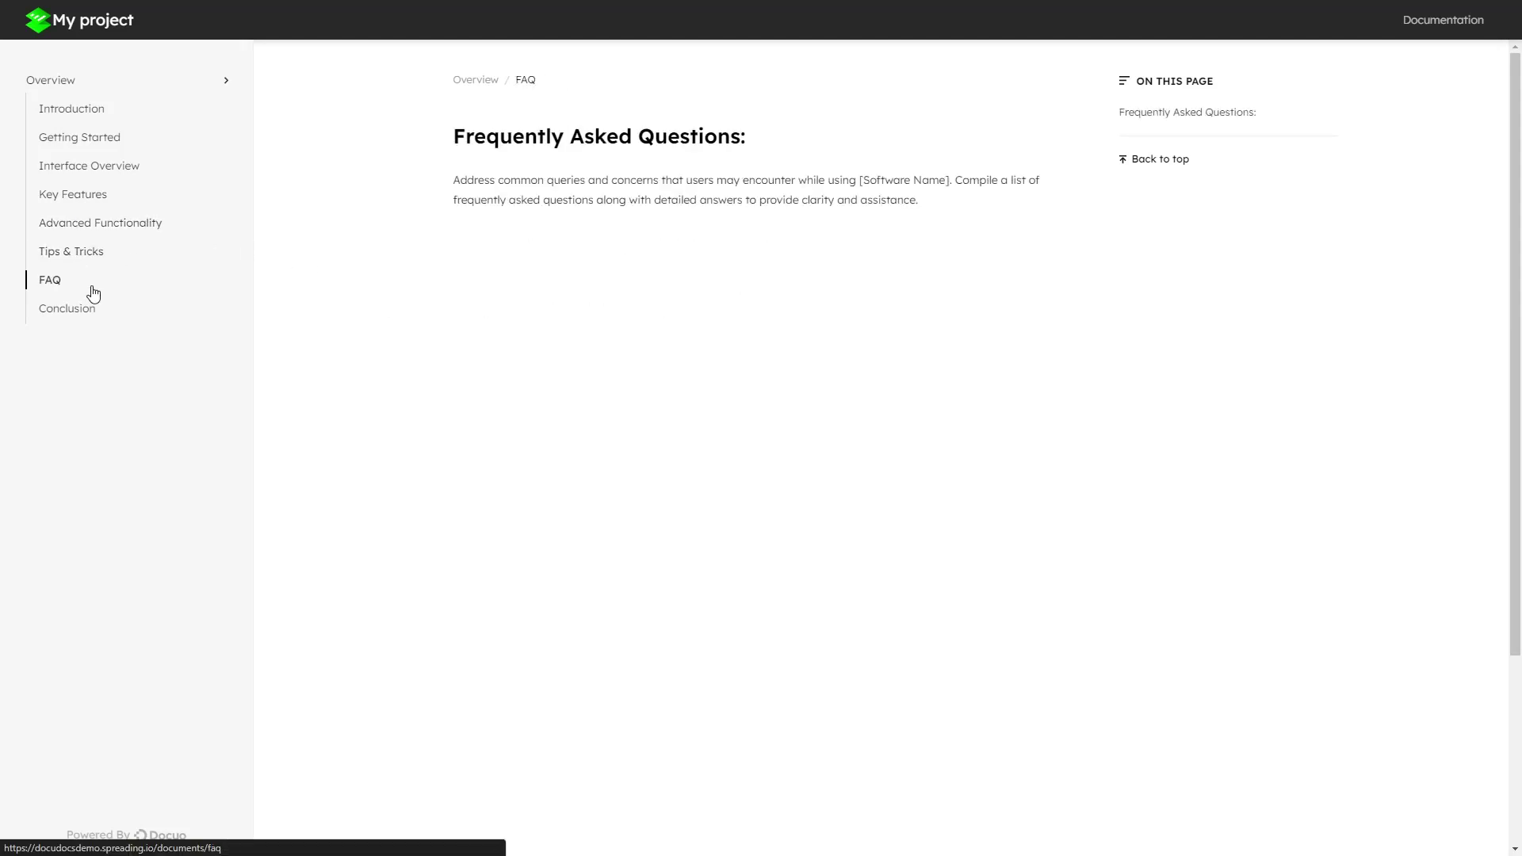
{"action": "left_click", "coordinate": [85, 315]}
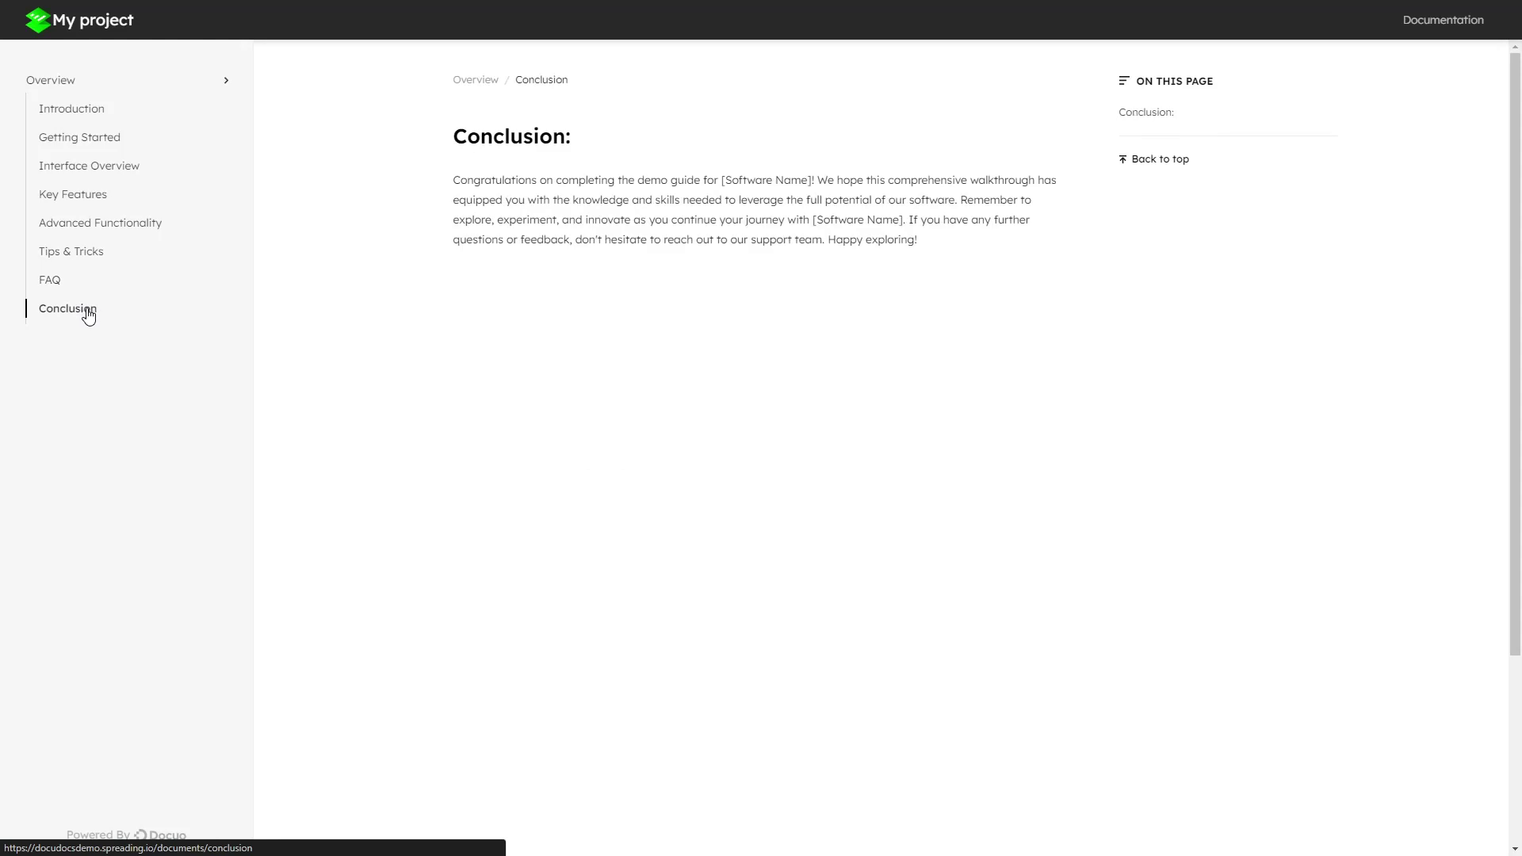
{"action": "scroll", "coordinate": [317, 488], "scroll_direction": "down", "scroll_amount": 3}
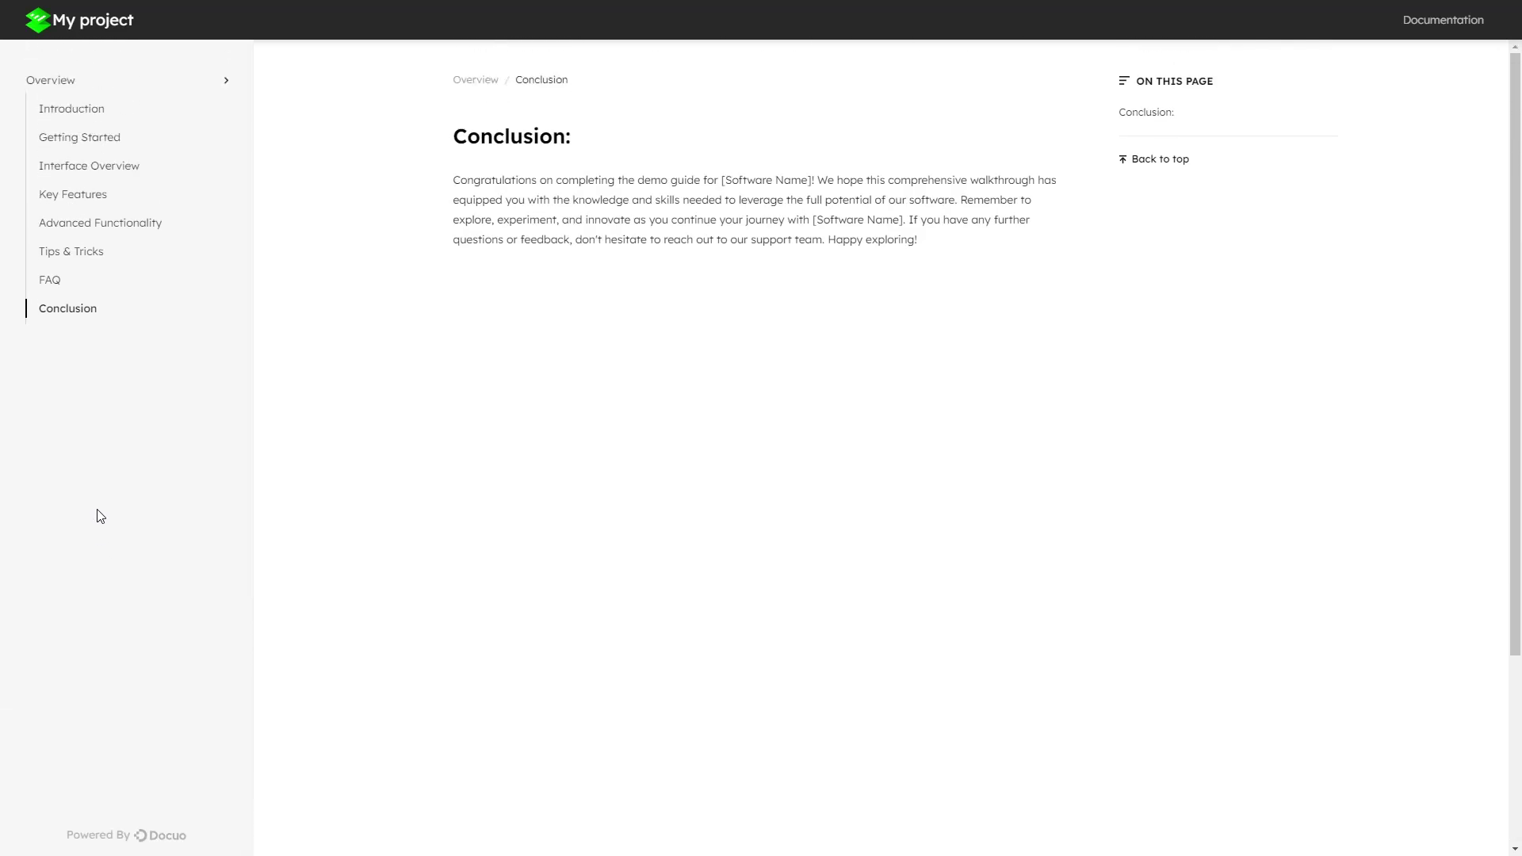
Step: Change the site title on the Customize page to 'Docuo Demo' and save it
{"action": "key", "text": "ctrl+w"}
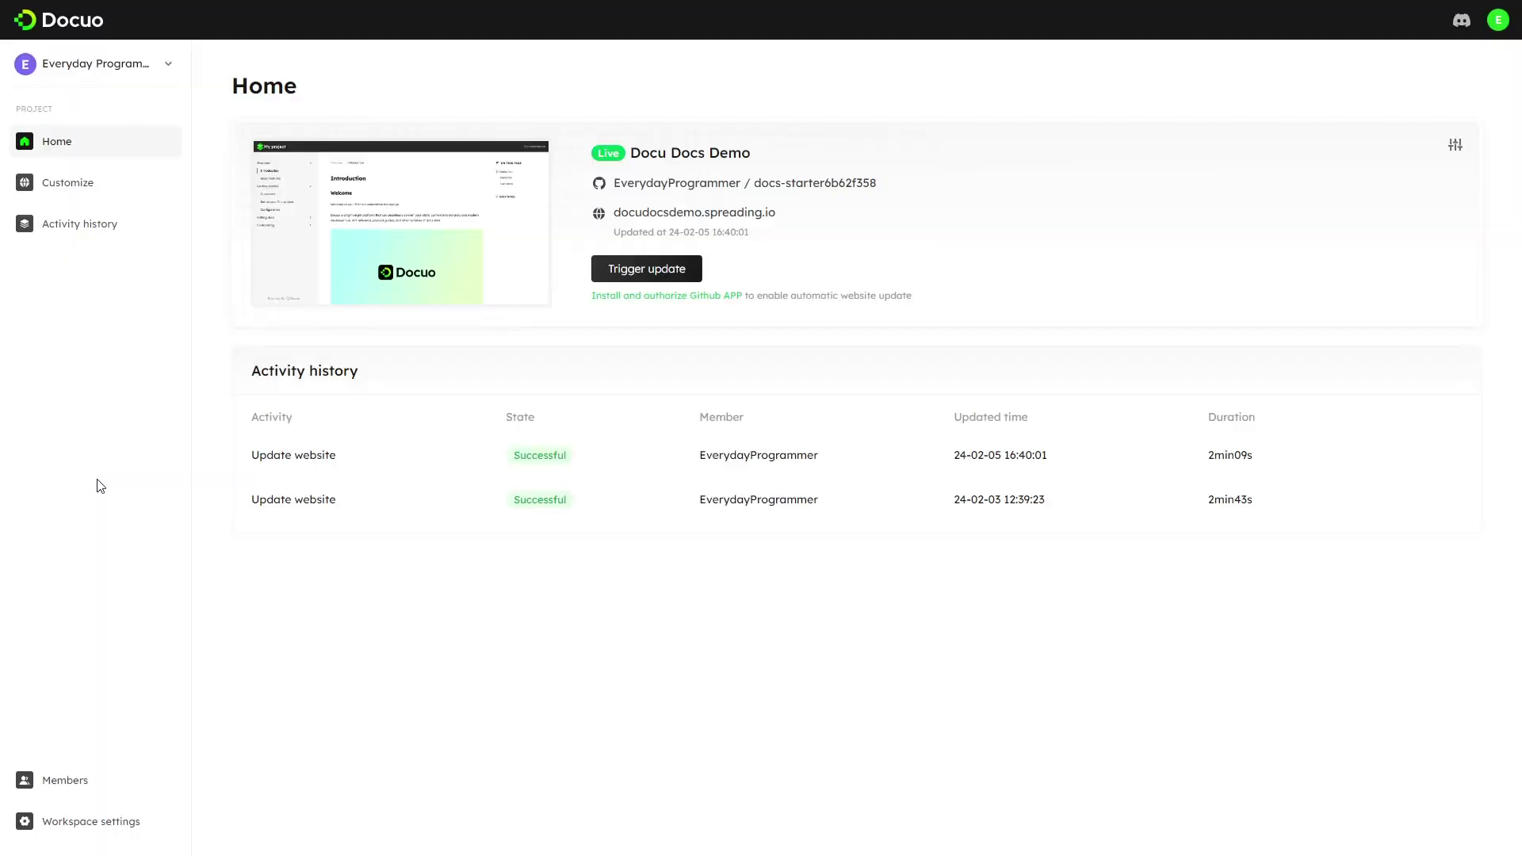
{"action": "left_click", "coordinate": [101, 193]}
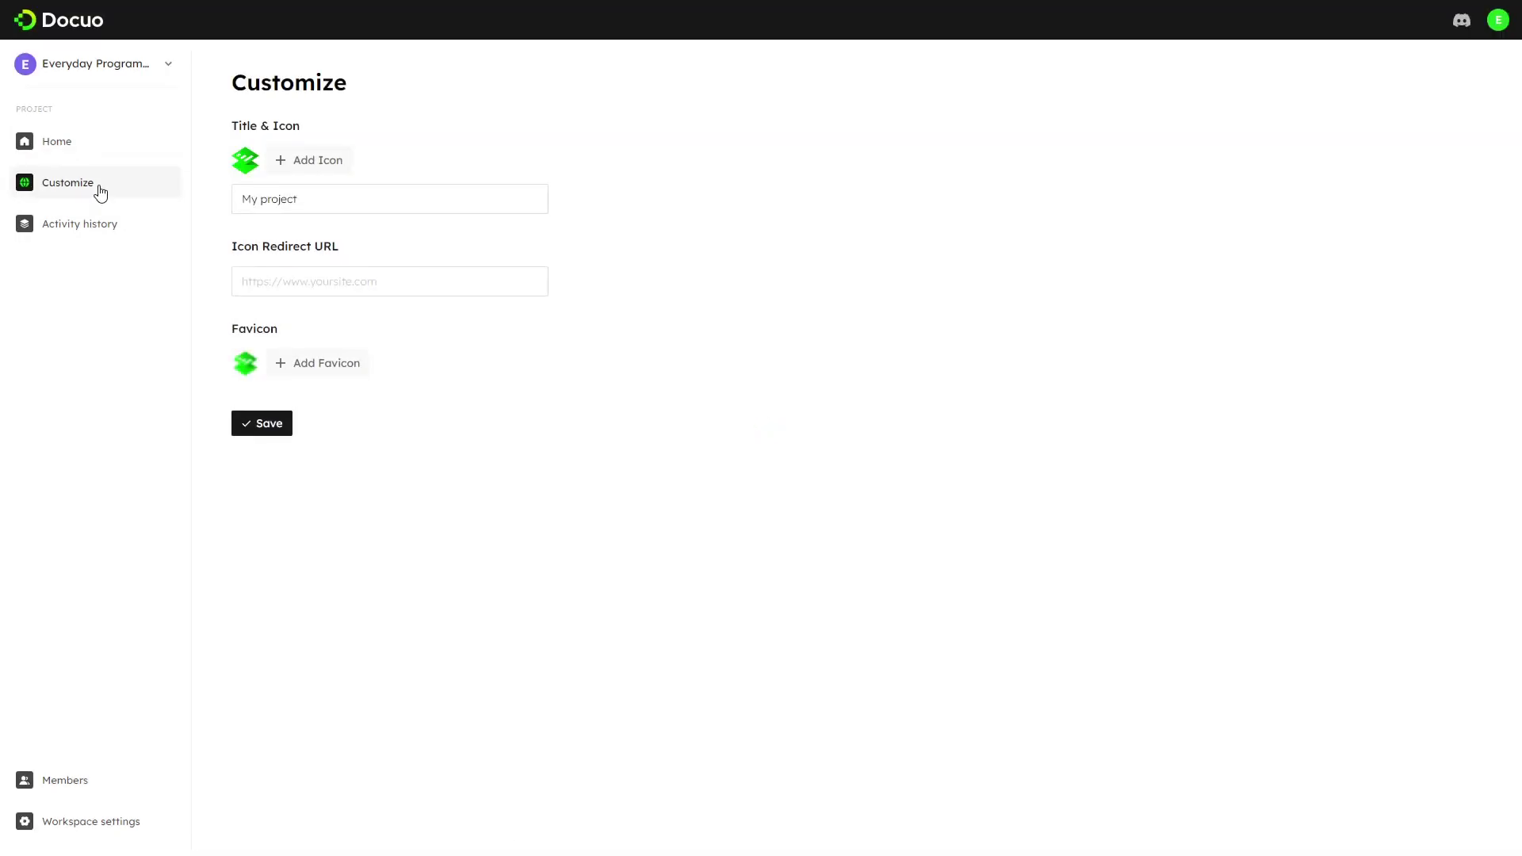
{"action": "left_click", "coordinate": [326, 196]}
{"action": "double_click", "coordinate": [335, 194]}
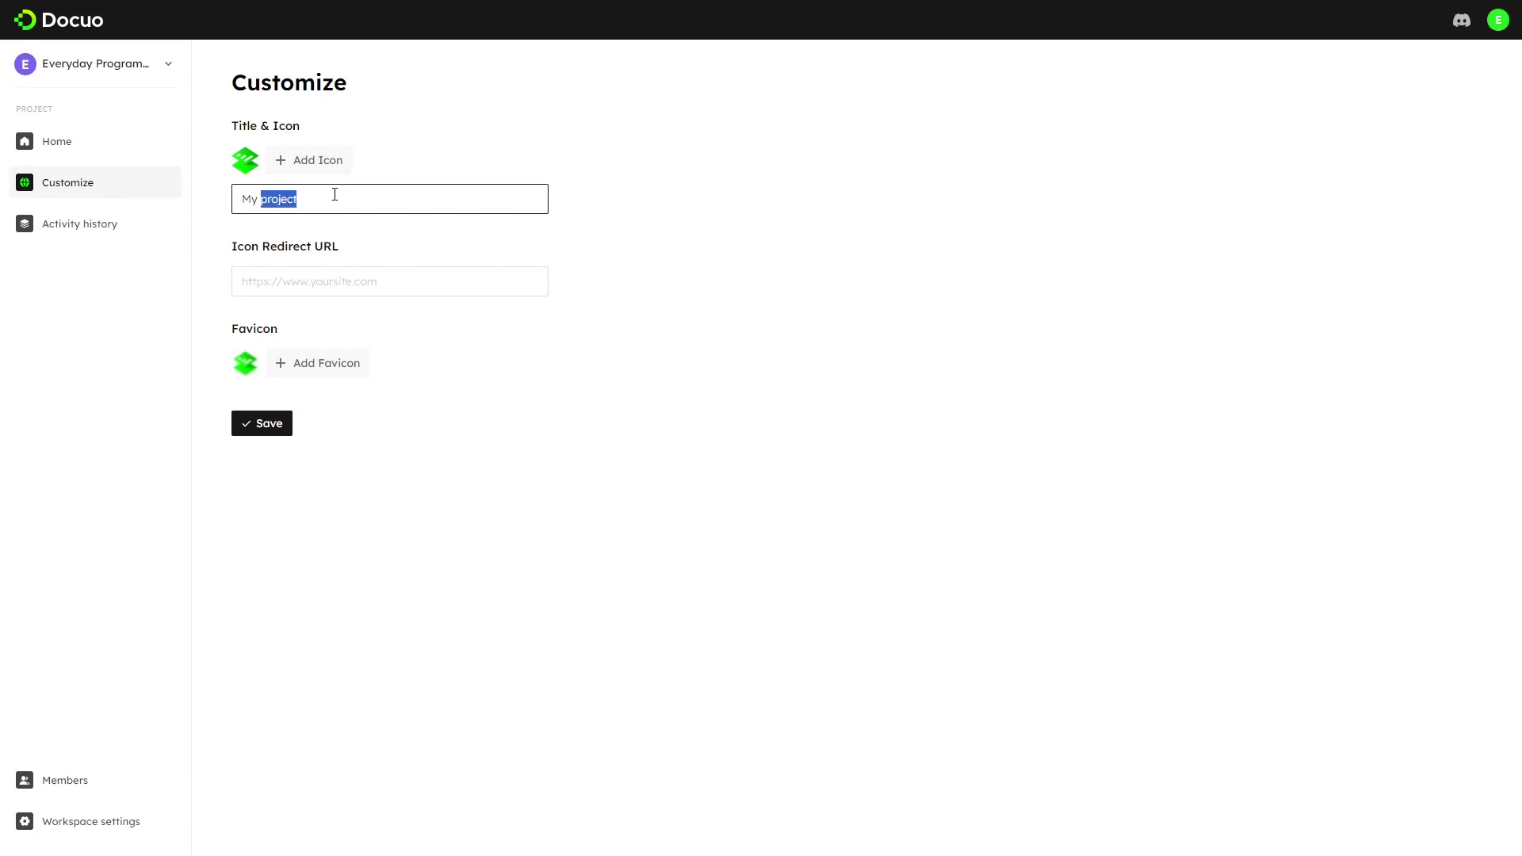
{"action": "key", "text": "ctrl+a"}
{"action": "type", "text": "Docuo"}
{"action": "left_click", "coordinate": [383, 283]}
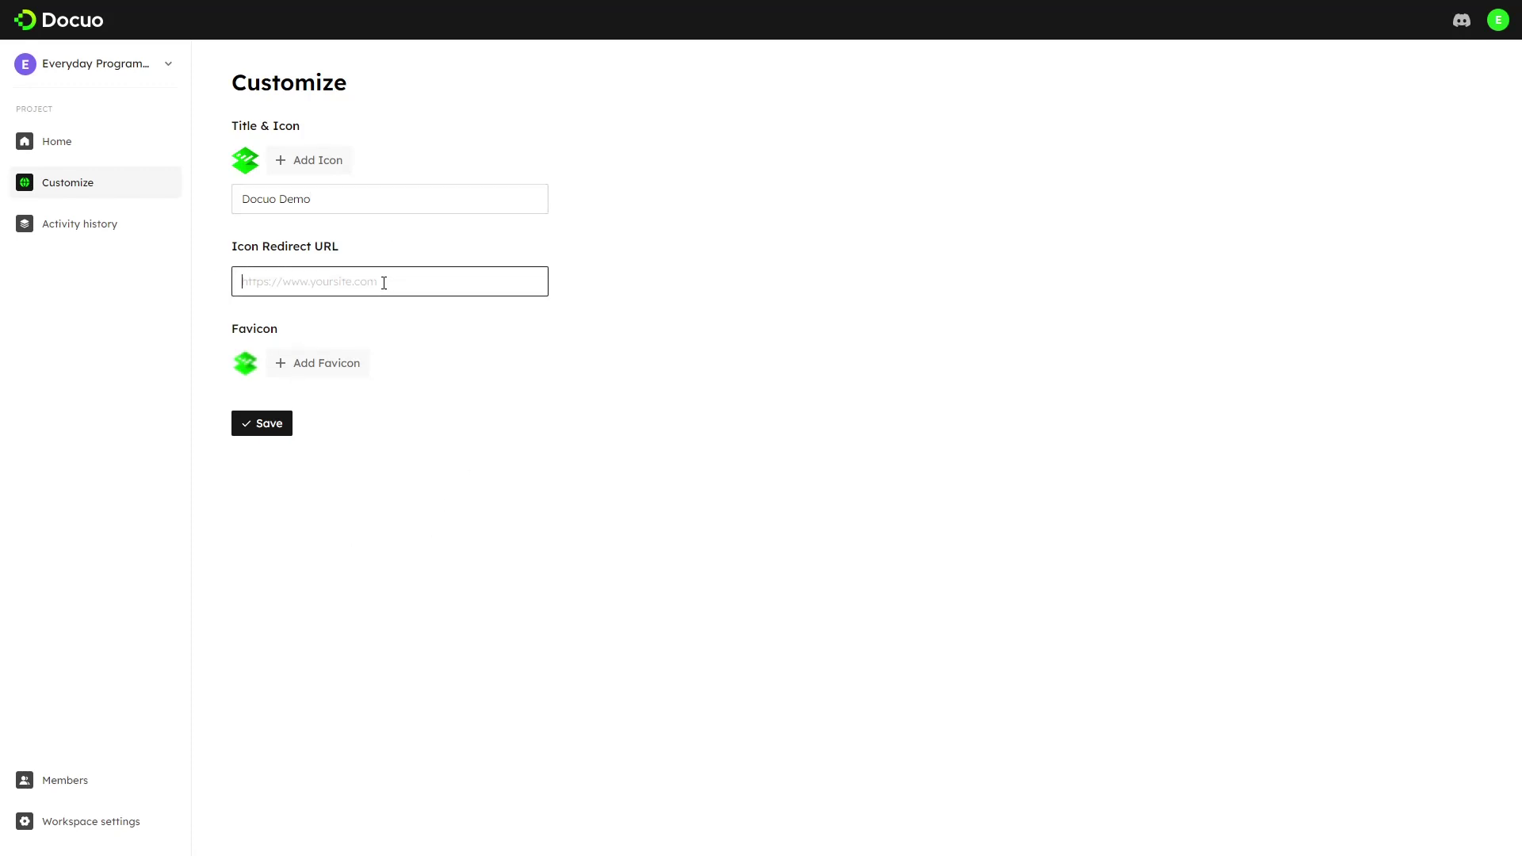
{"action": "left_click", "coordinate": [283, 426]}
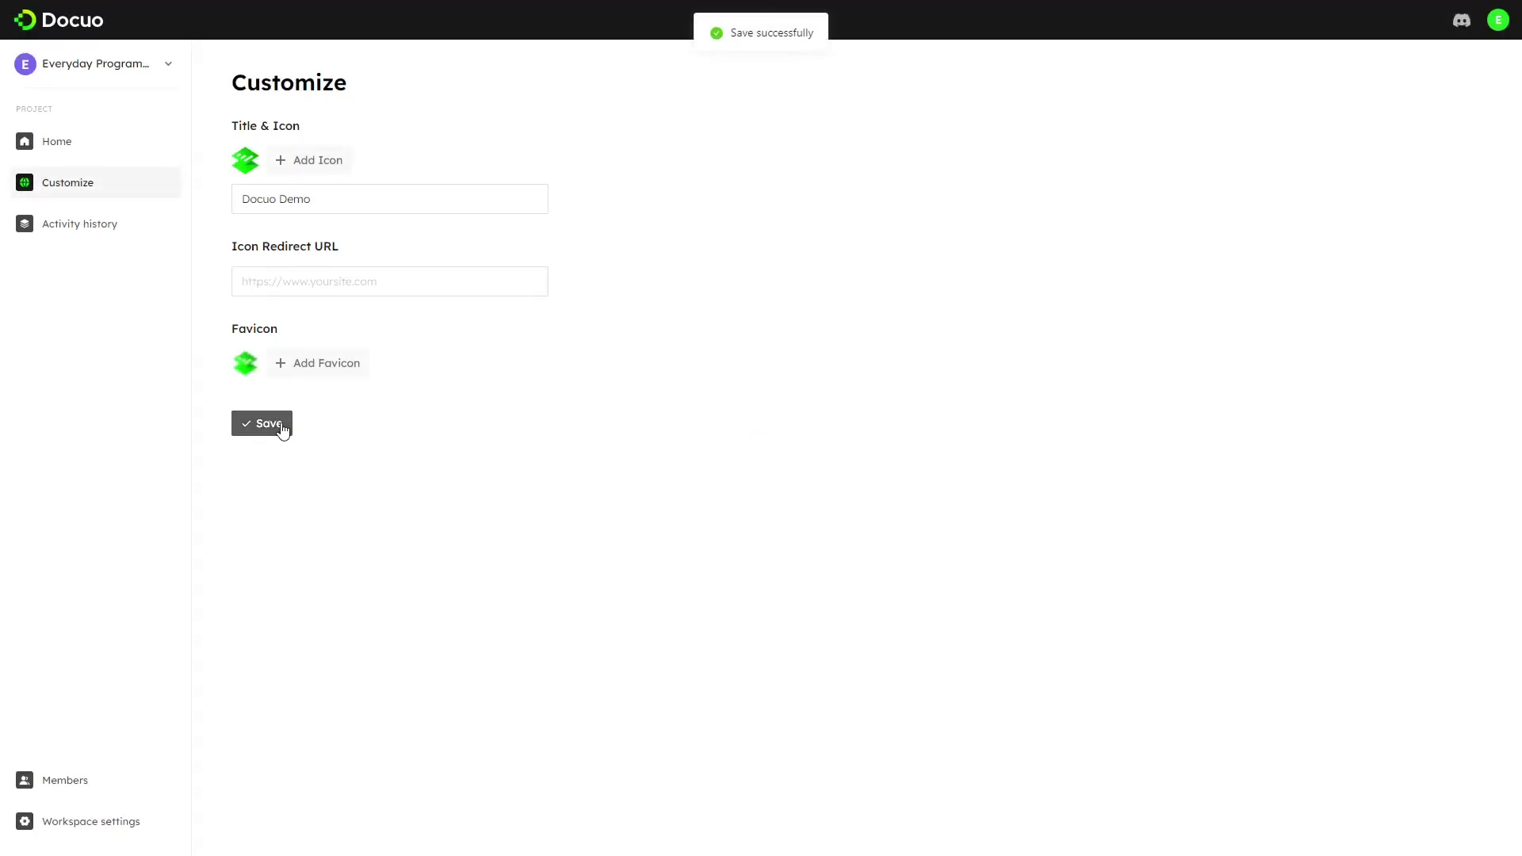
Step: Refresh the project overview for the update status, then view the live site's Introduction page
{"action": "left_click", "coordinate": [103, 231]}
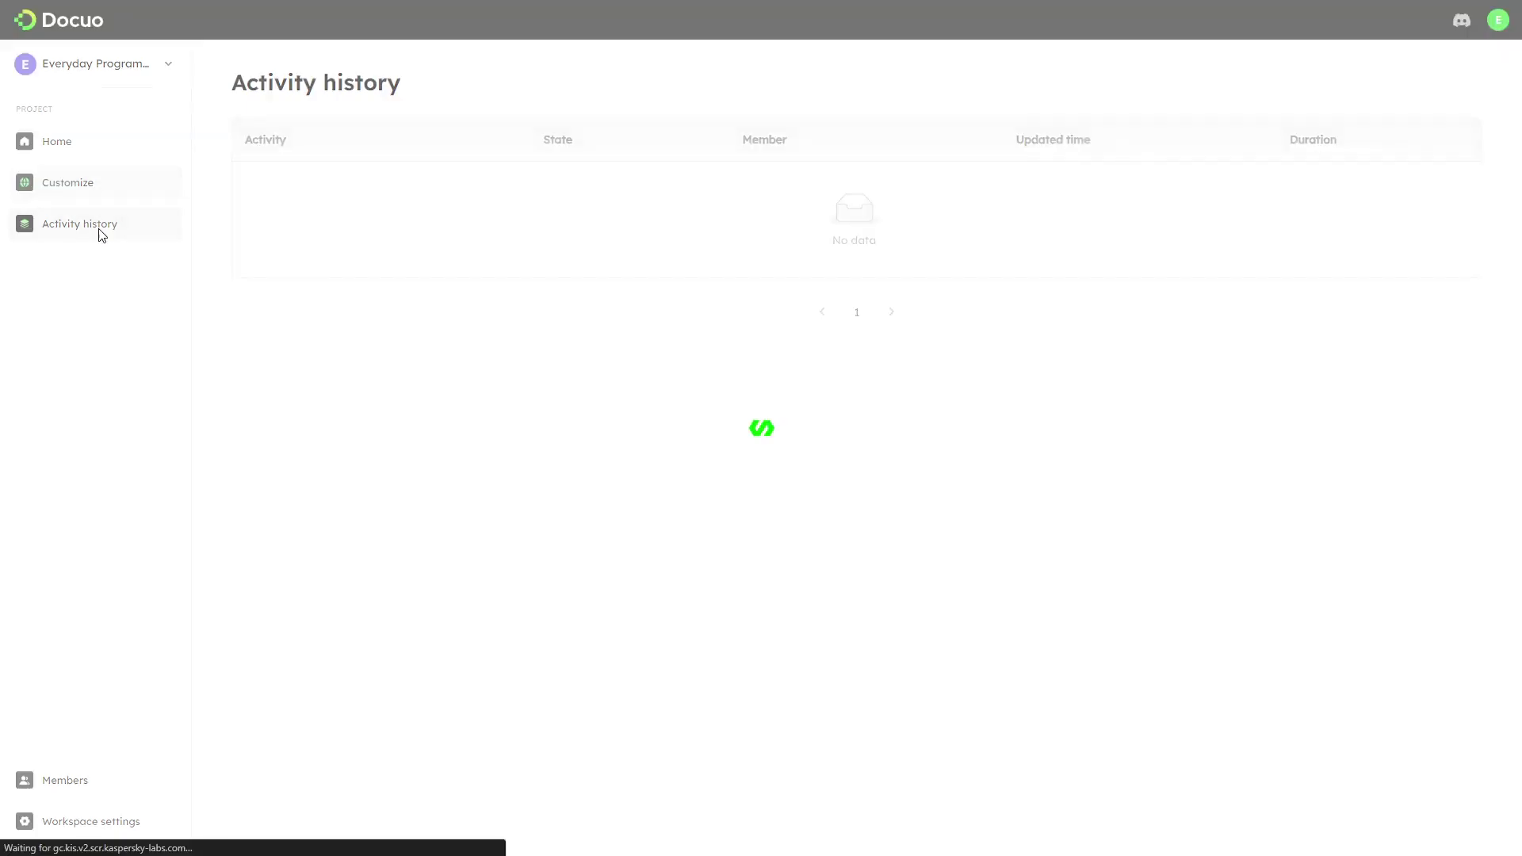
{"action": "left_click", "coordinate": [85, 148]}
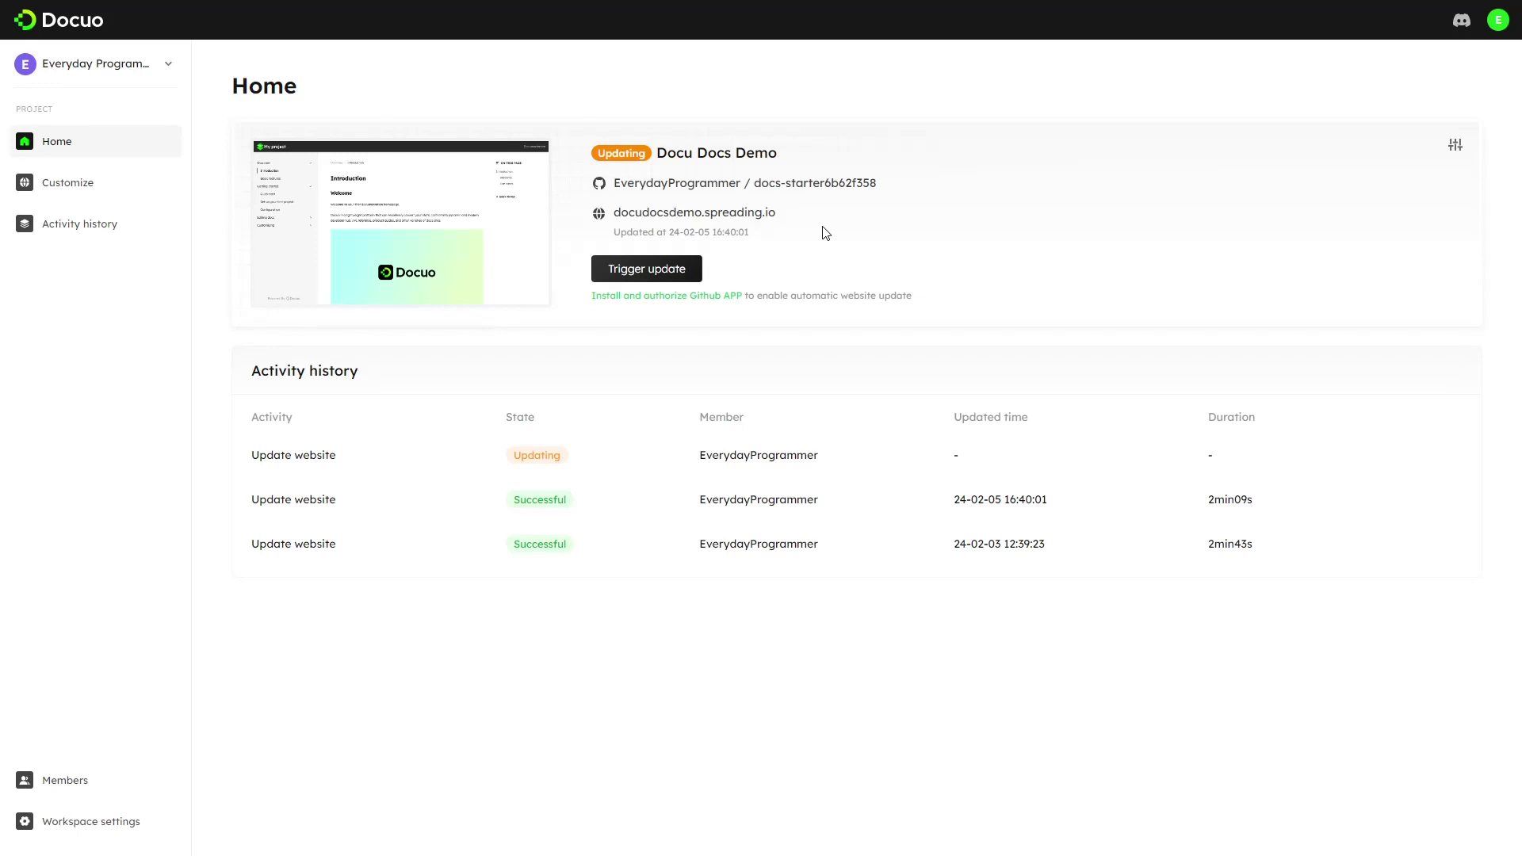
{"action": "key", "text": "F5"}
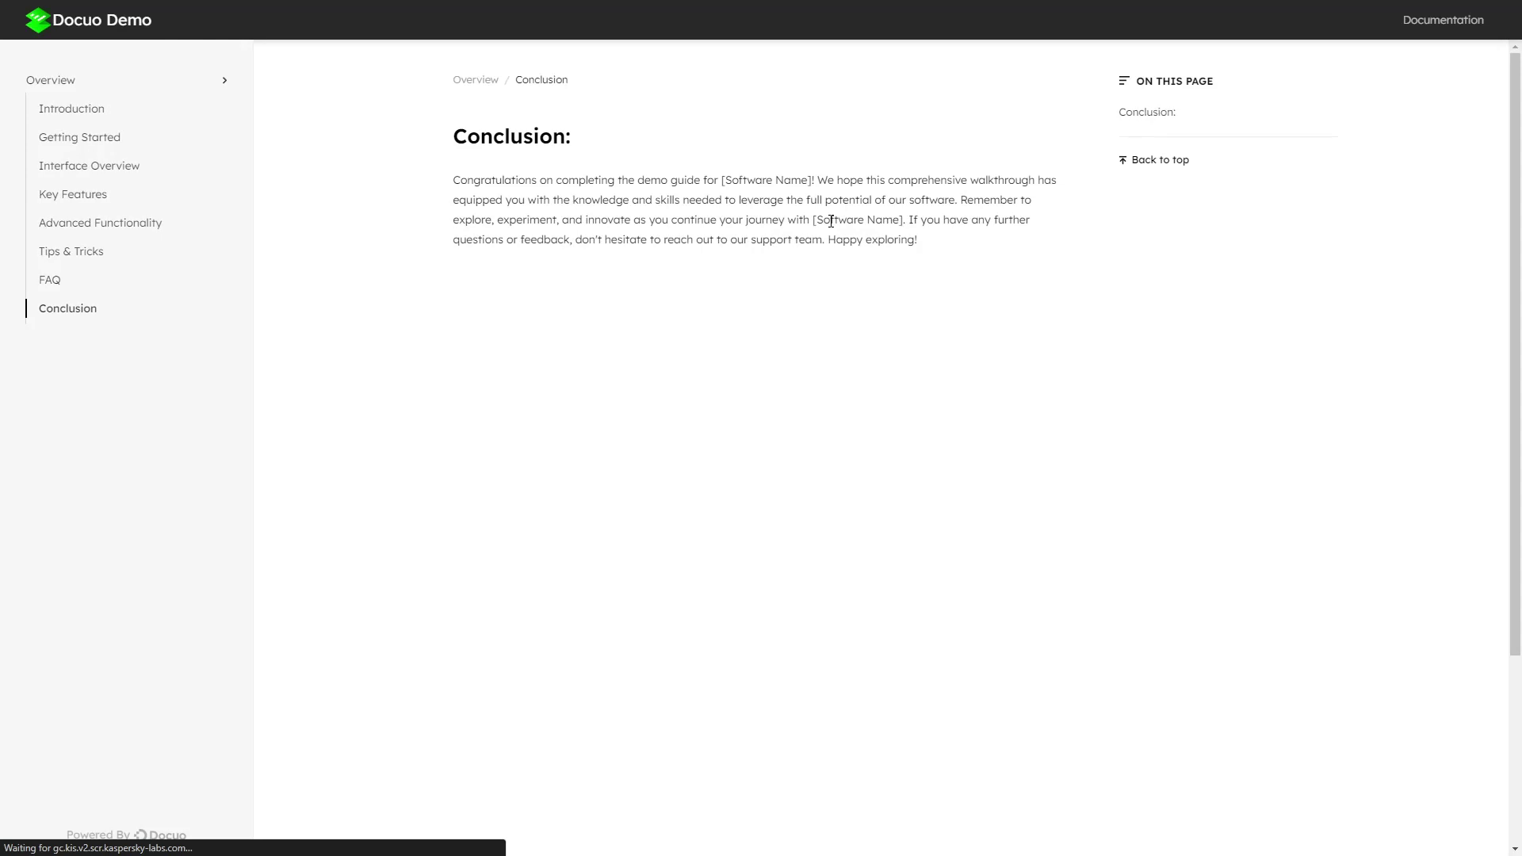
{"action": "left_click", "coordinate": [57, 86]}
{"action": "left_click", "coordinate": [57, 87]}
{"action": "left_click", "coordinate": [67, 111]}
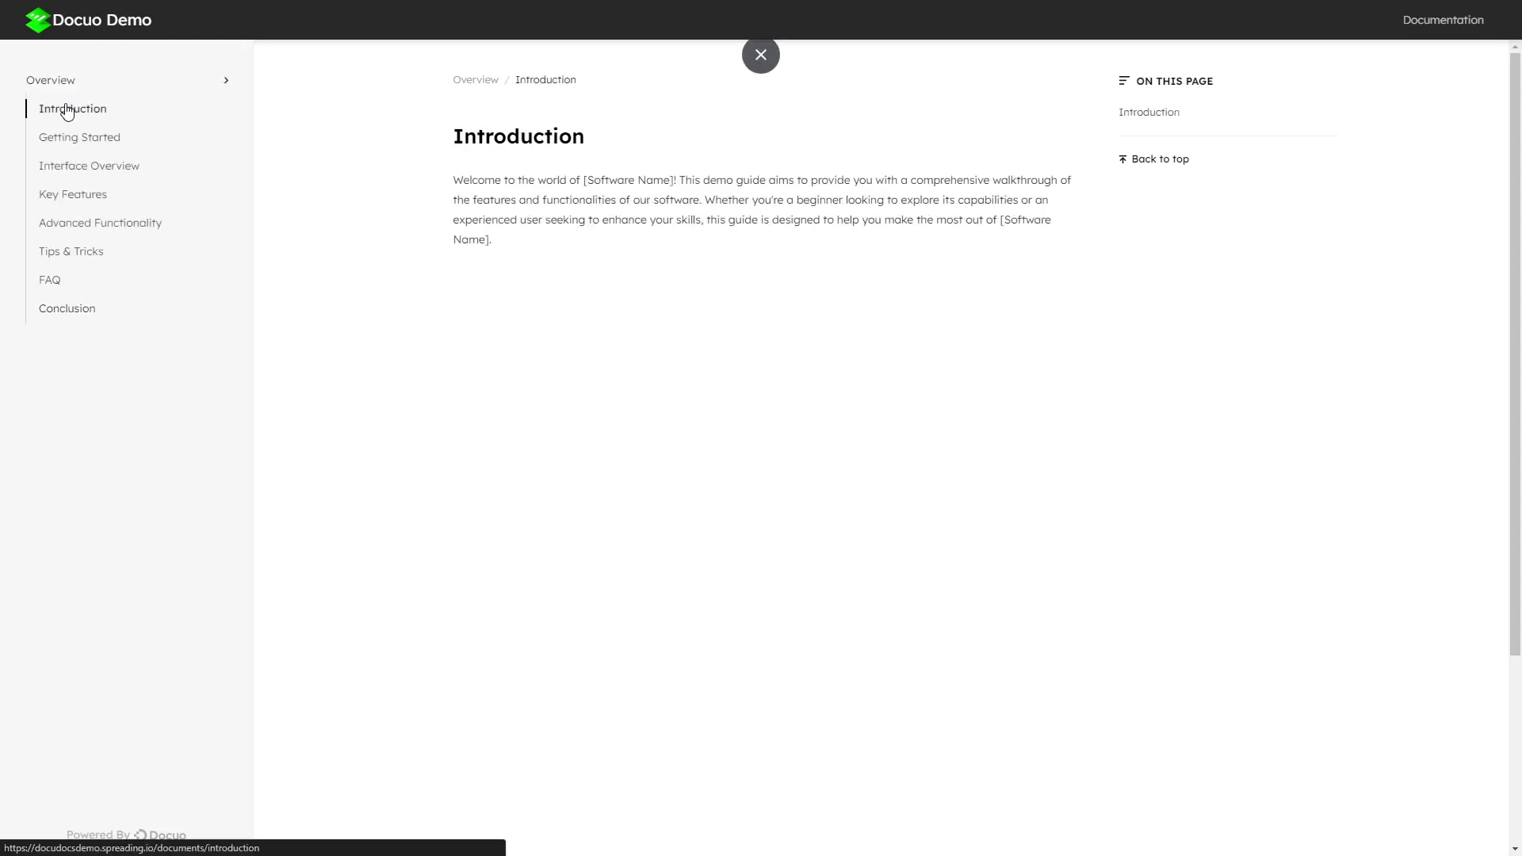
{"action": "left_click", "coordinate": [119, 337]}
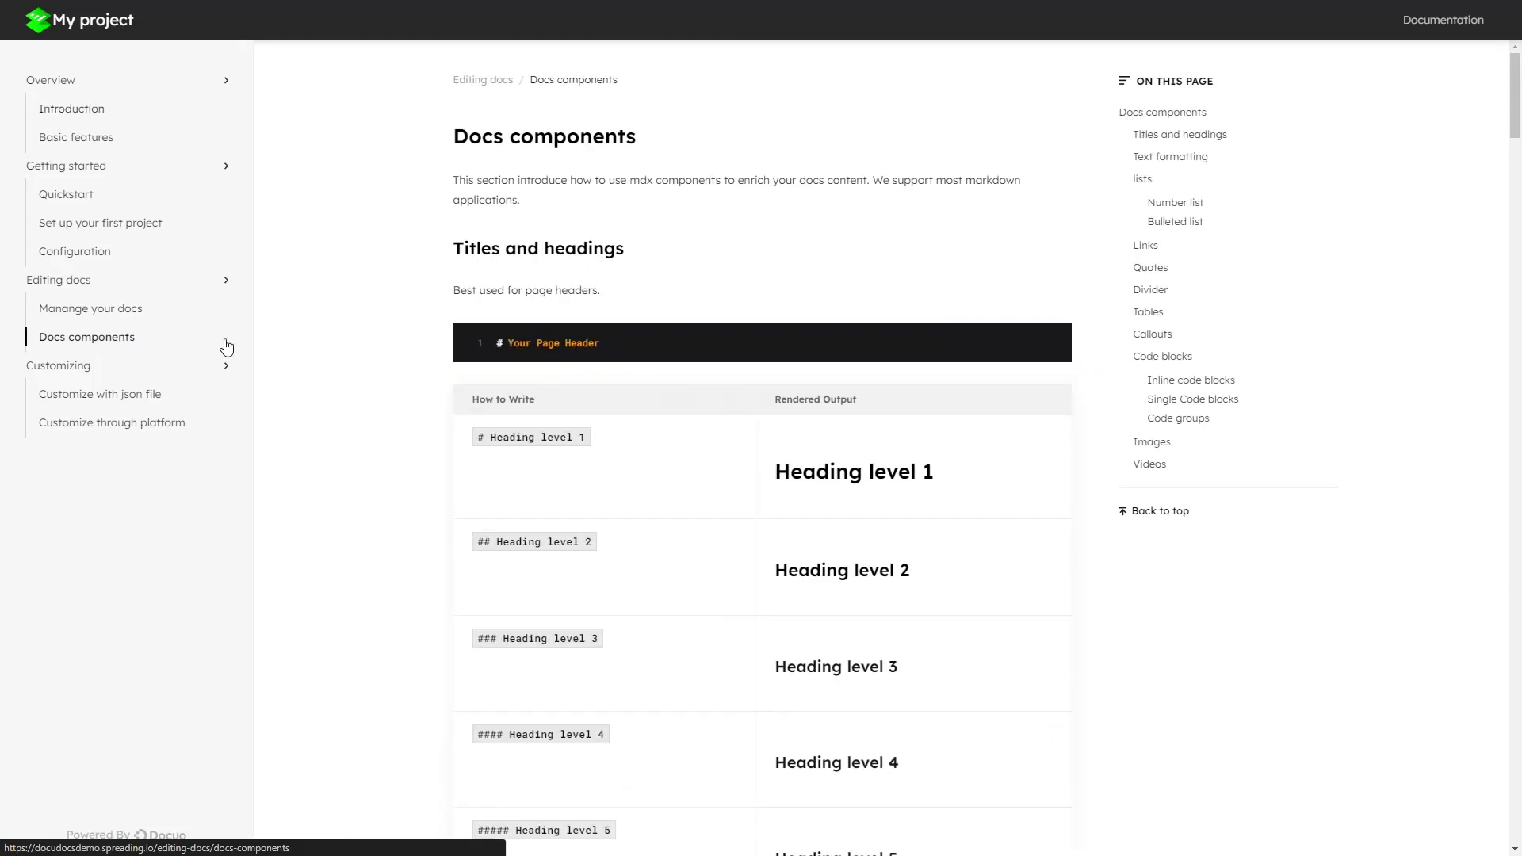
{"action": "scroll", "coordinate": [379, 342], "scroll_direction": "down", "scroll_amount": 3}
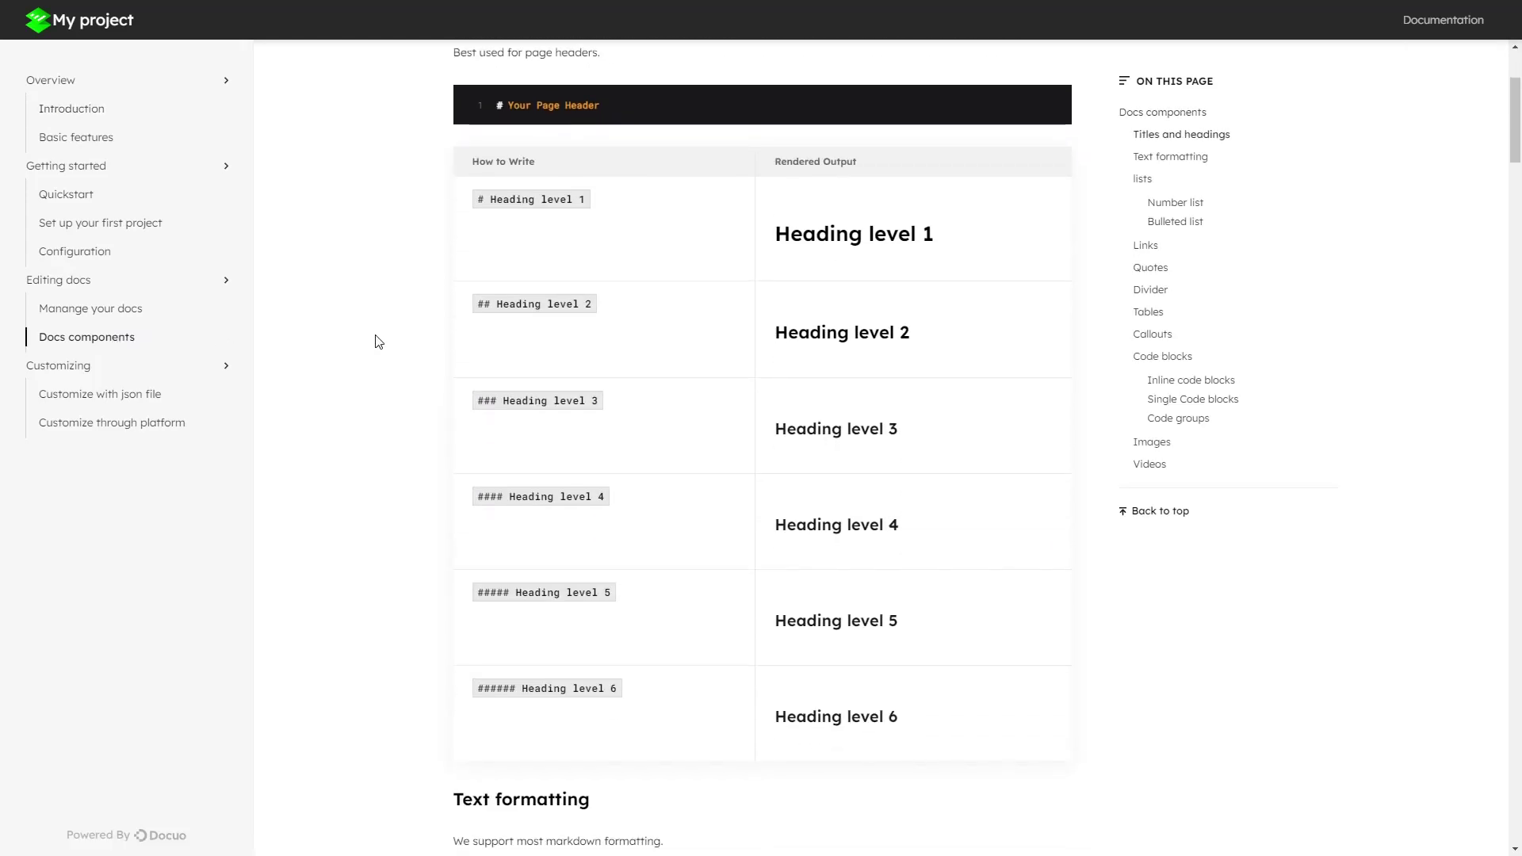
{"action": "scroll", "coordinate": [378, 342], "scroll_direction": "down", "scroll_amount": 2}
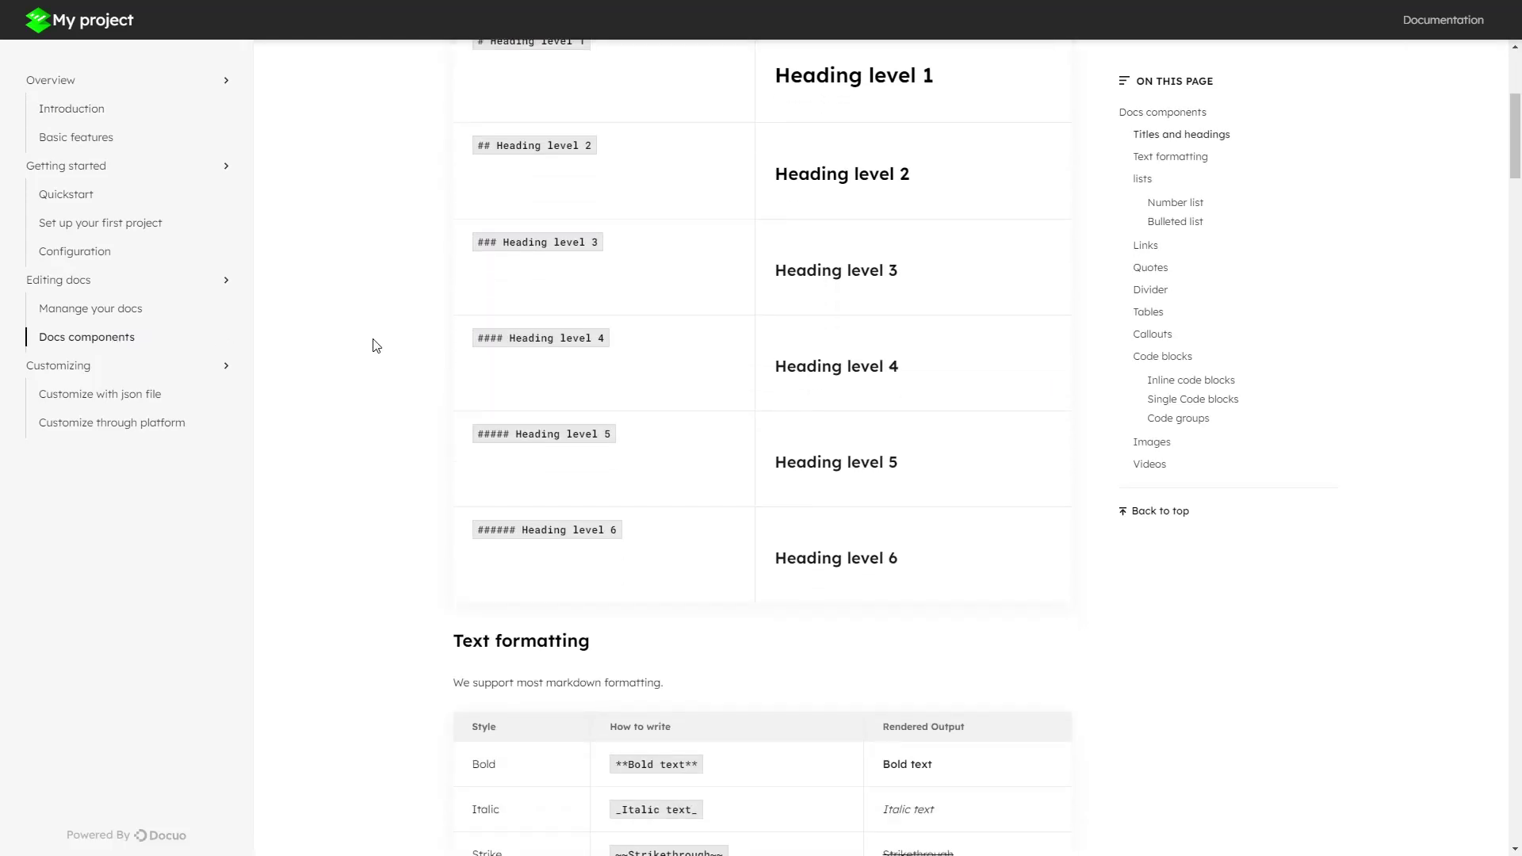
{"action": "scroll", "coordinate": [376, 346], "scroll_direction": "down", "scroll_amount": 5}
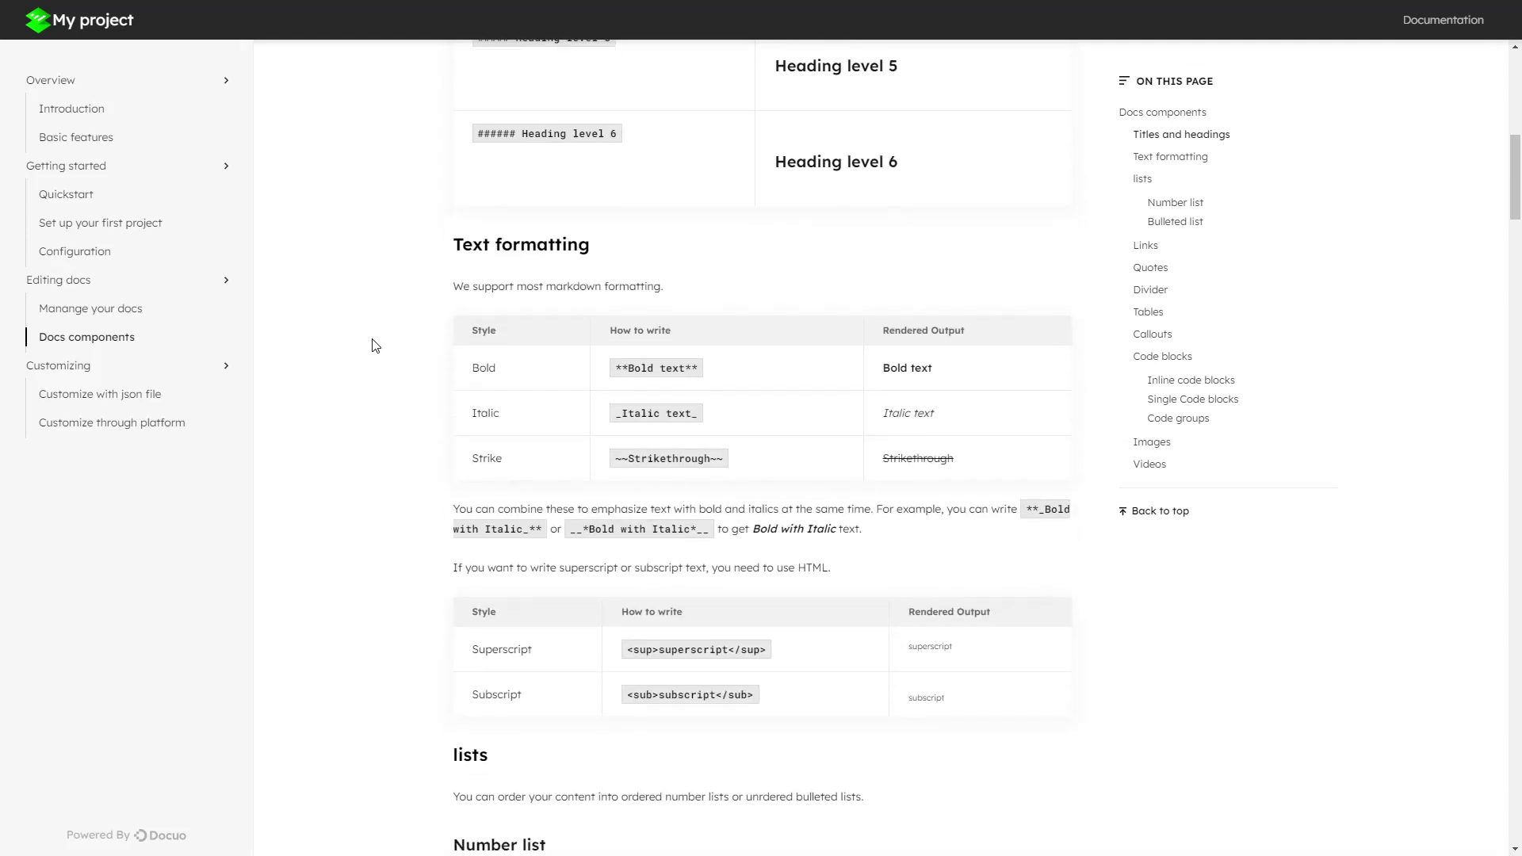
{"action": "scroll", "coordinate": [361, 346], "scroll_direction": "down", "scroll_amount": 2}
{"action": "scroll", "coordinate": [364, 342], "scroll_direction": "down", "scroll_amount": 1}
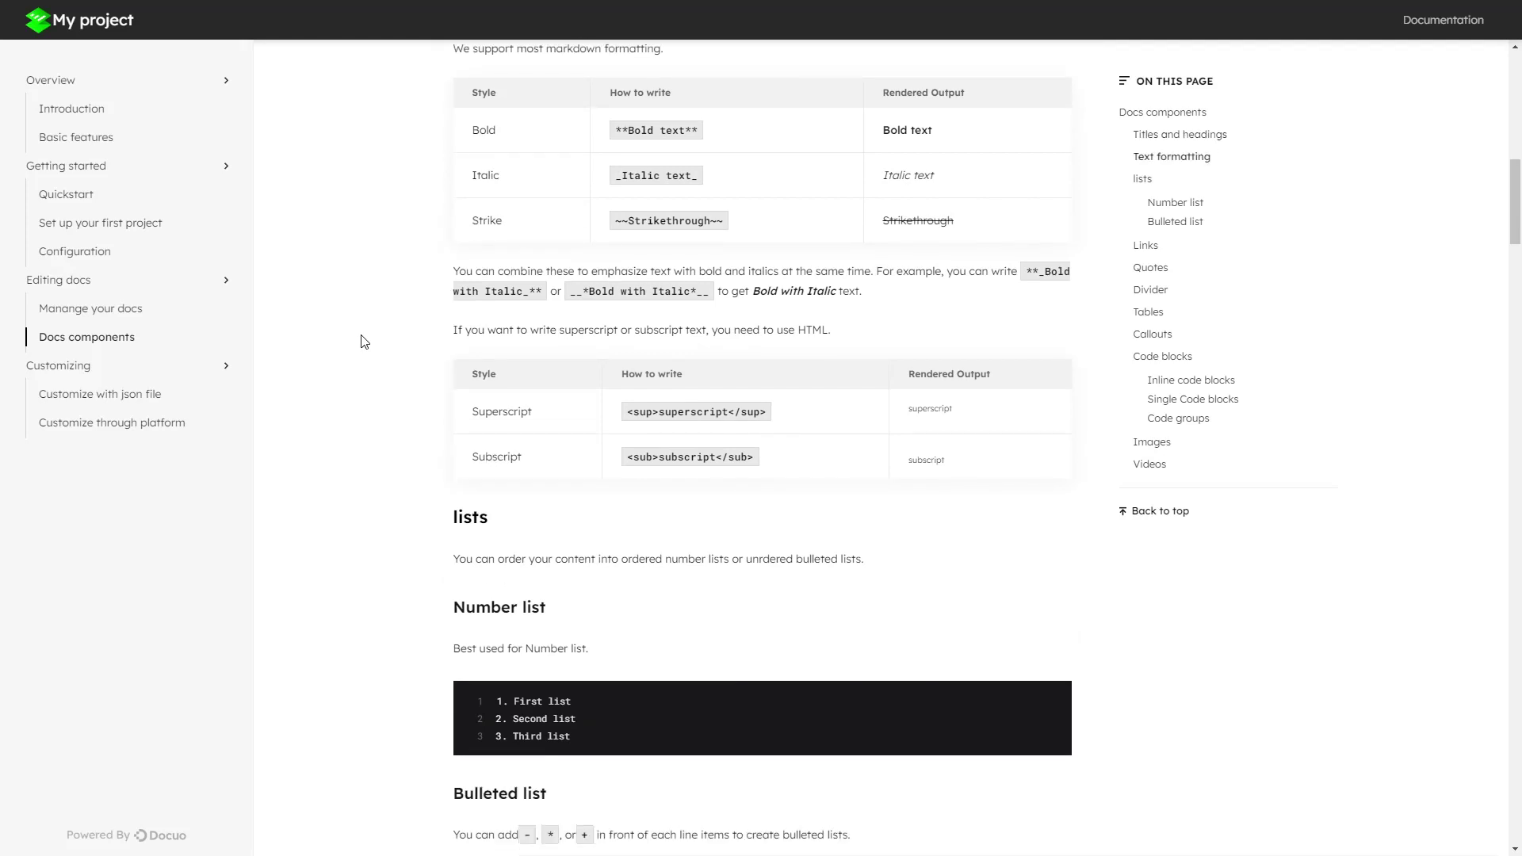
{"action": "scroll", "coordinate": [364, 342], "scroll_direction": "down", "scroll_amount": 2}
{"action": "scroll", "coordinate": [362, 346], "scroll_direction": "down", "scroll_amount": 2}
{"action": "scroll", "coordinate": [362, 341], "scroll_direction": "down", "scroll_amount": 4}
{"action": "scroll", "coordinate": [362, 340], "scroll_direction": "down", "scroll_amount": 4}
{"action": "scroll", "coordinate": [341, 346], "scroll_direction": "down", "scroll_amount": 1}
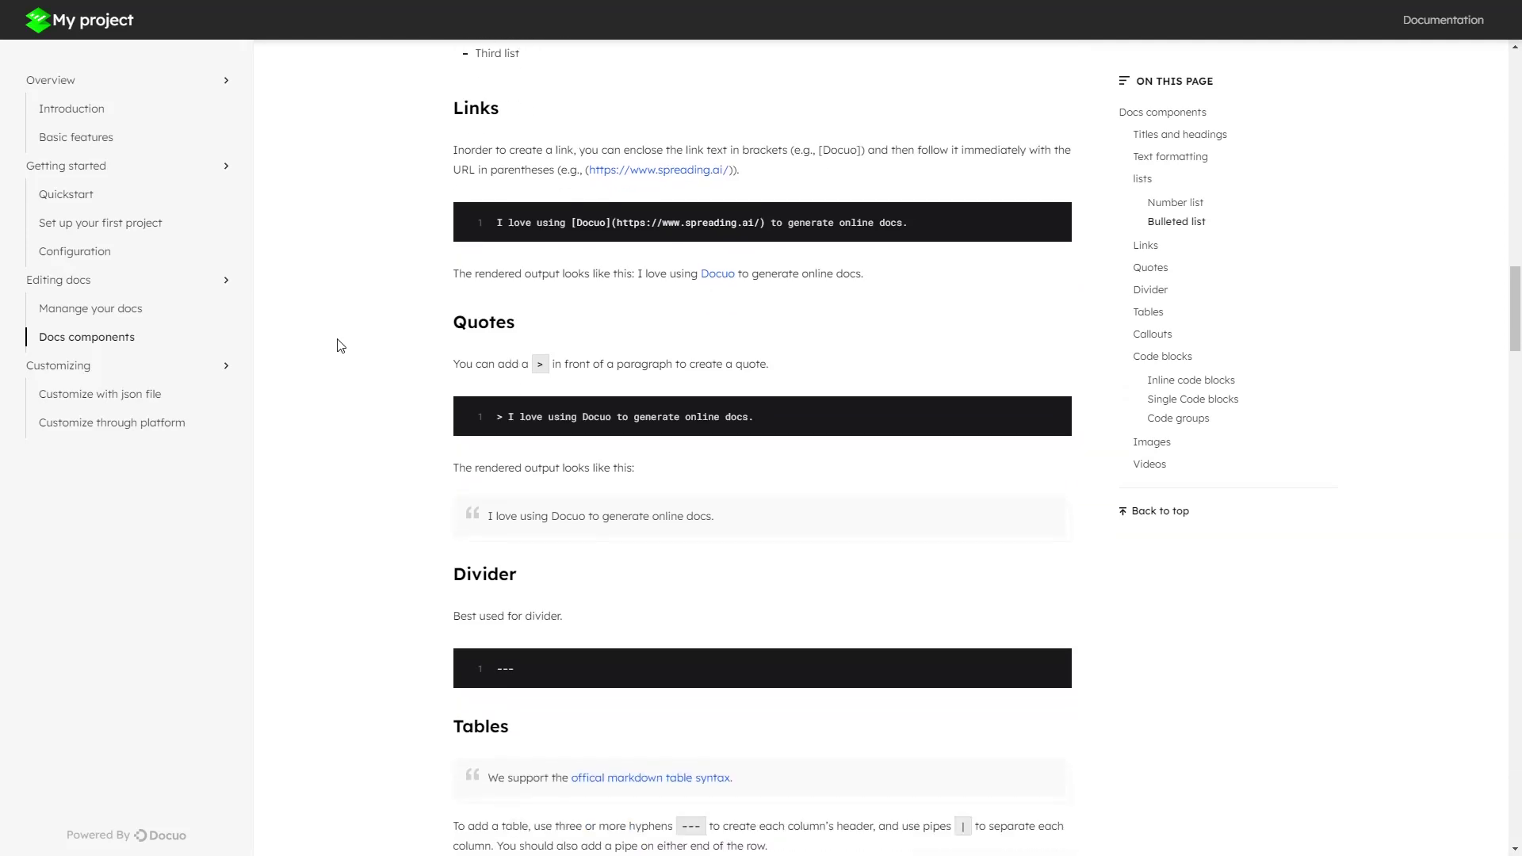
{"action": "scroll", "coordinate": [341, 344], "scroll_direction": "down", "scroll_amount": 1}
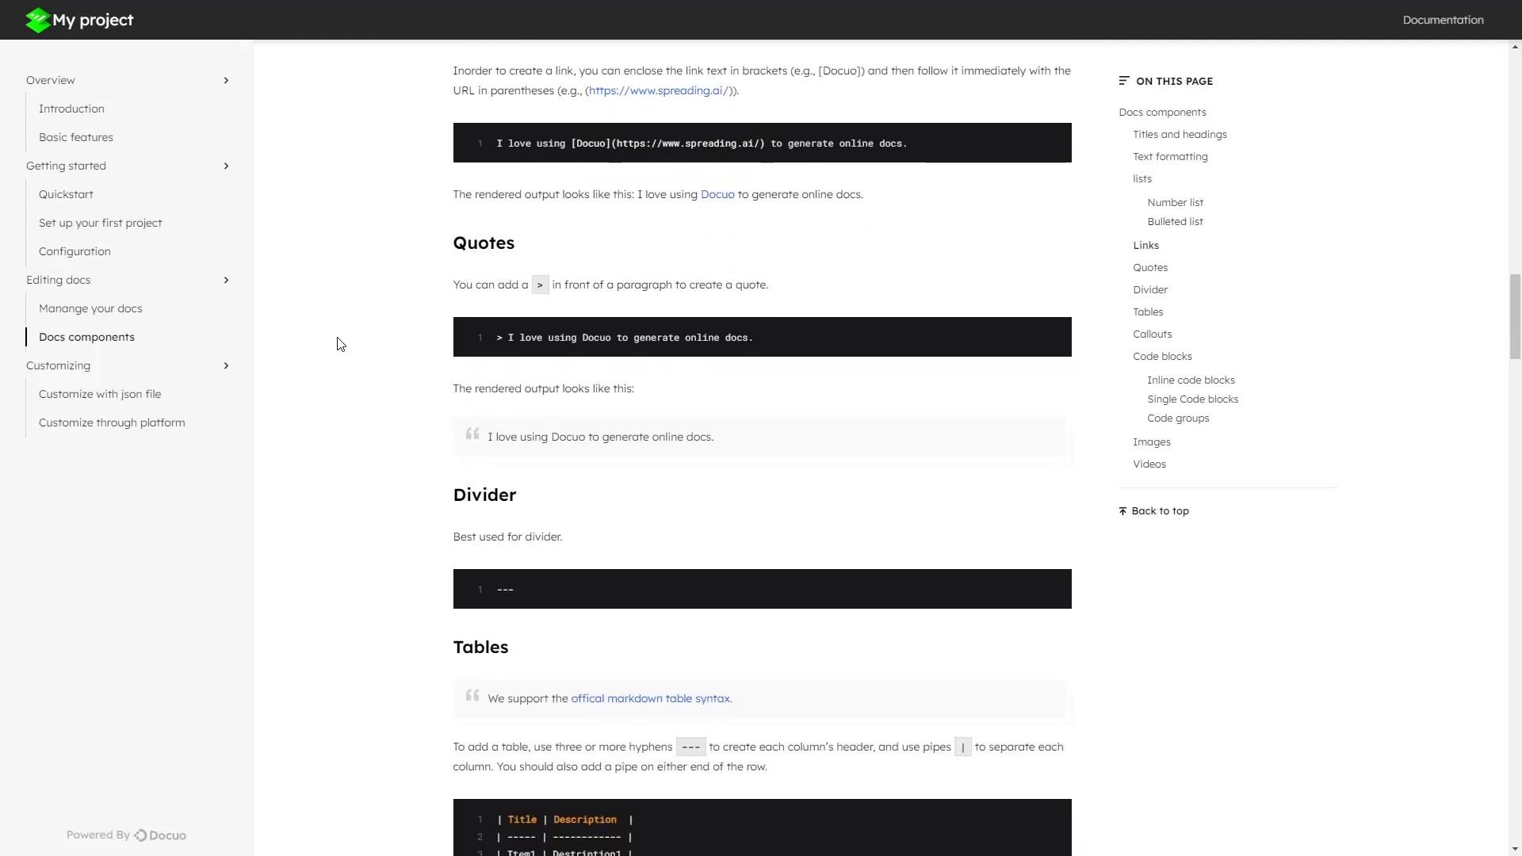
{"action": "scroll", "coordinate": [340, 344], "scroll_direction": "down", "scroll_amount": 2}
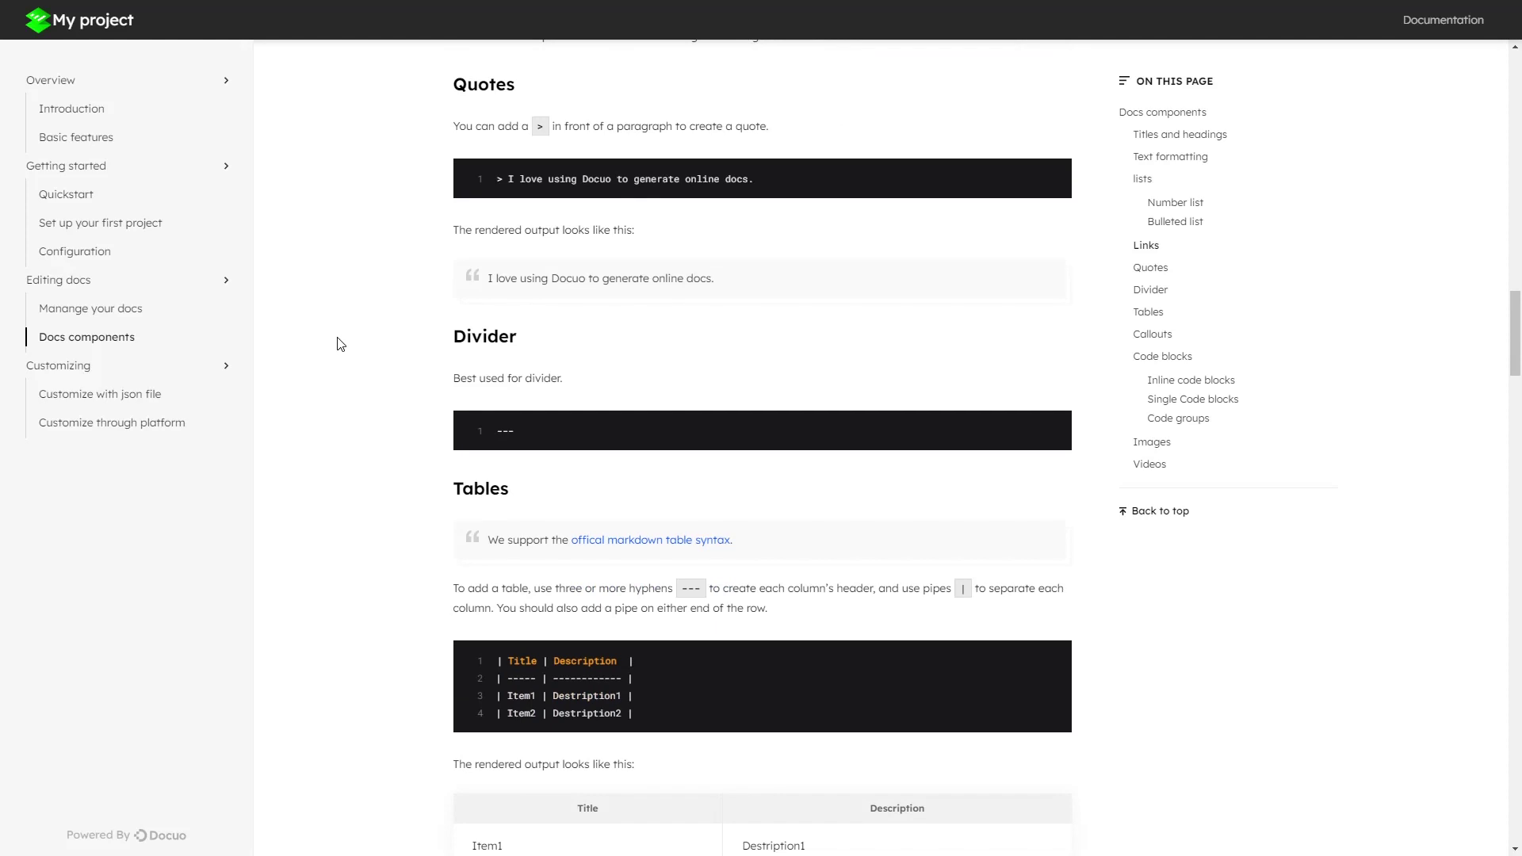
{"action": "scroll", "coordinate": [341, 343], "scroll_direction": "down", "scroll_amount": 1}
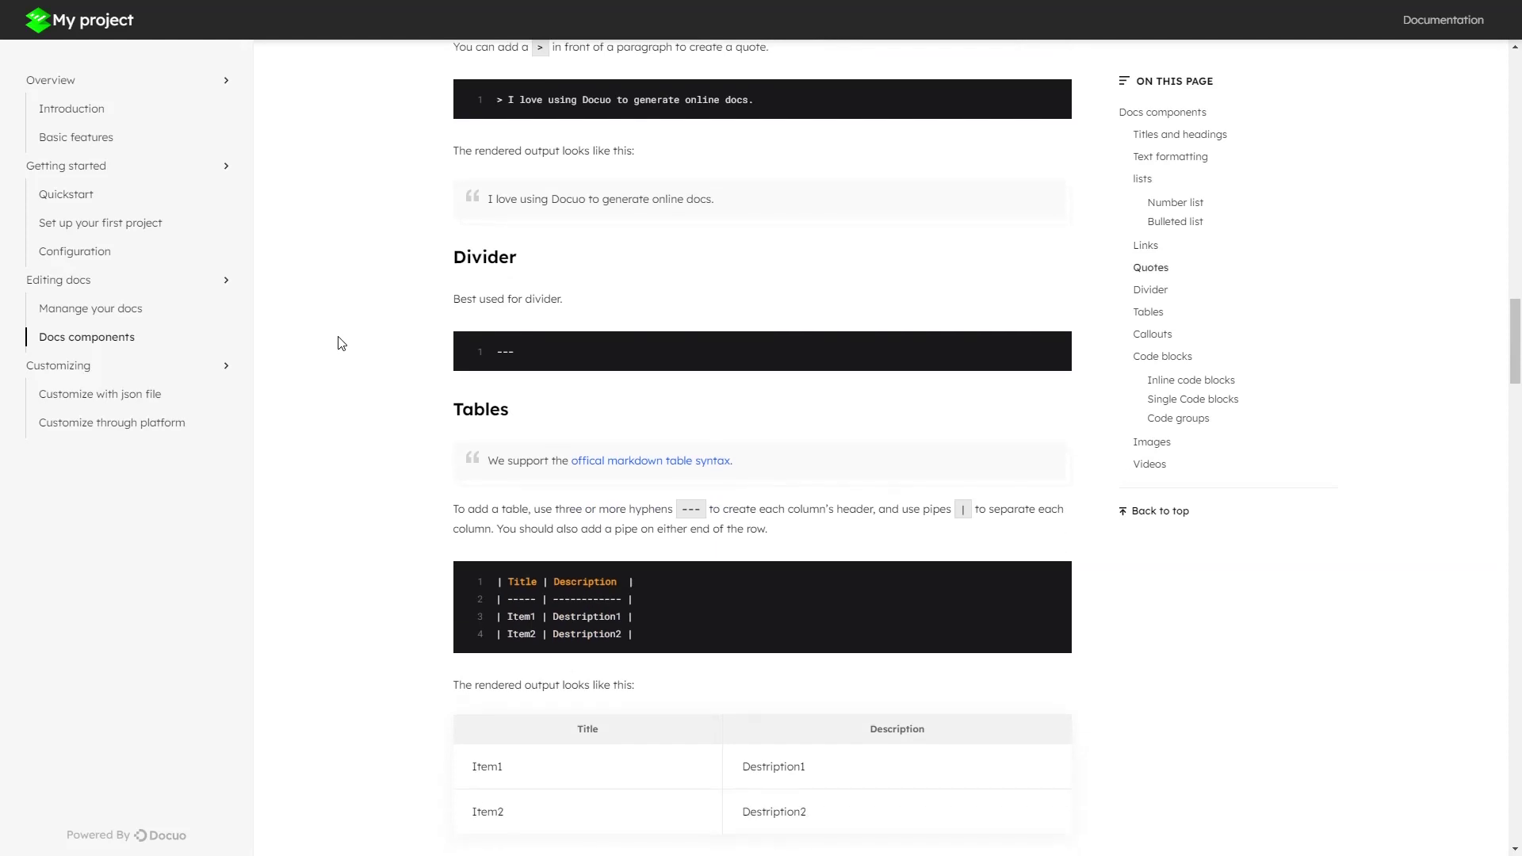
{"action": "scroll", "coordinate": [340, 344], "scroll_direction": "down", "scroll_amount": 1}
{"action": "scroll", "coordinate": [341, 343], "scroll_direction": "down", "scroll_amount": 1}
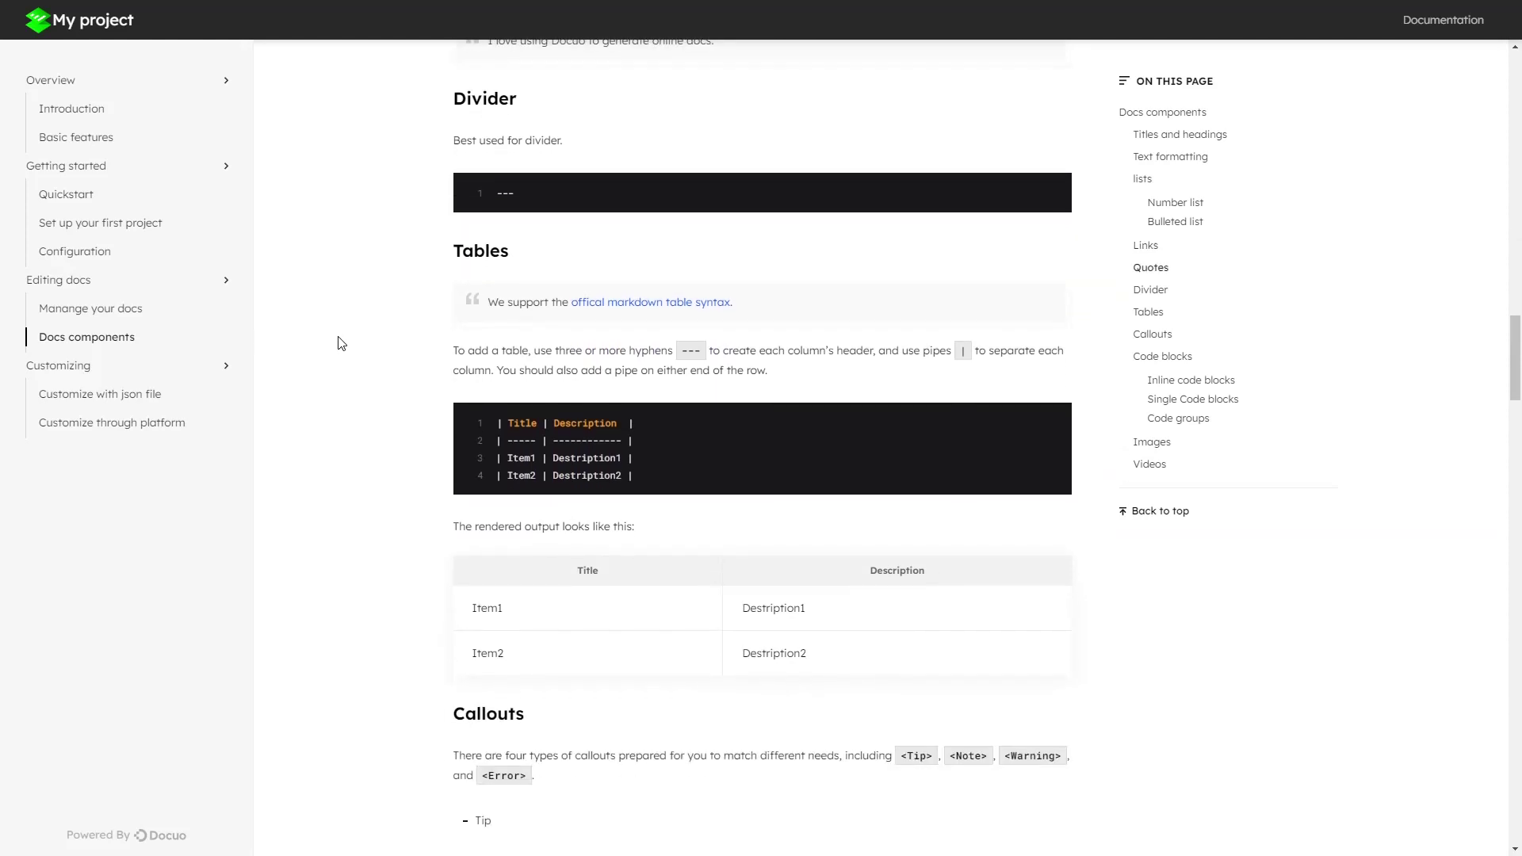
{"action": "scroll", "coordinate": [343, 349], "scroll_direction": "down", "scroll_amount": 4}
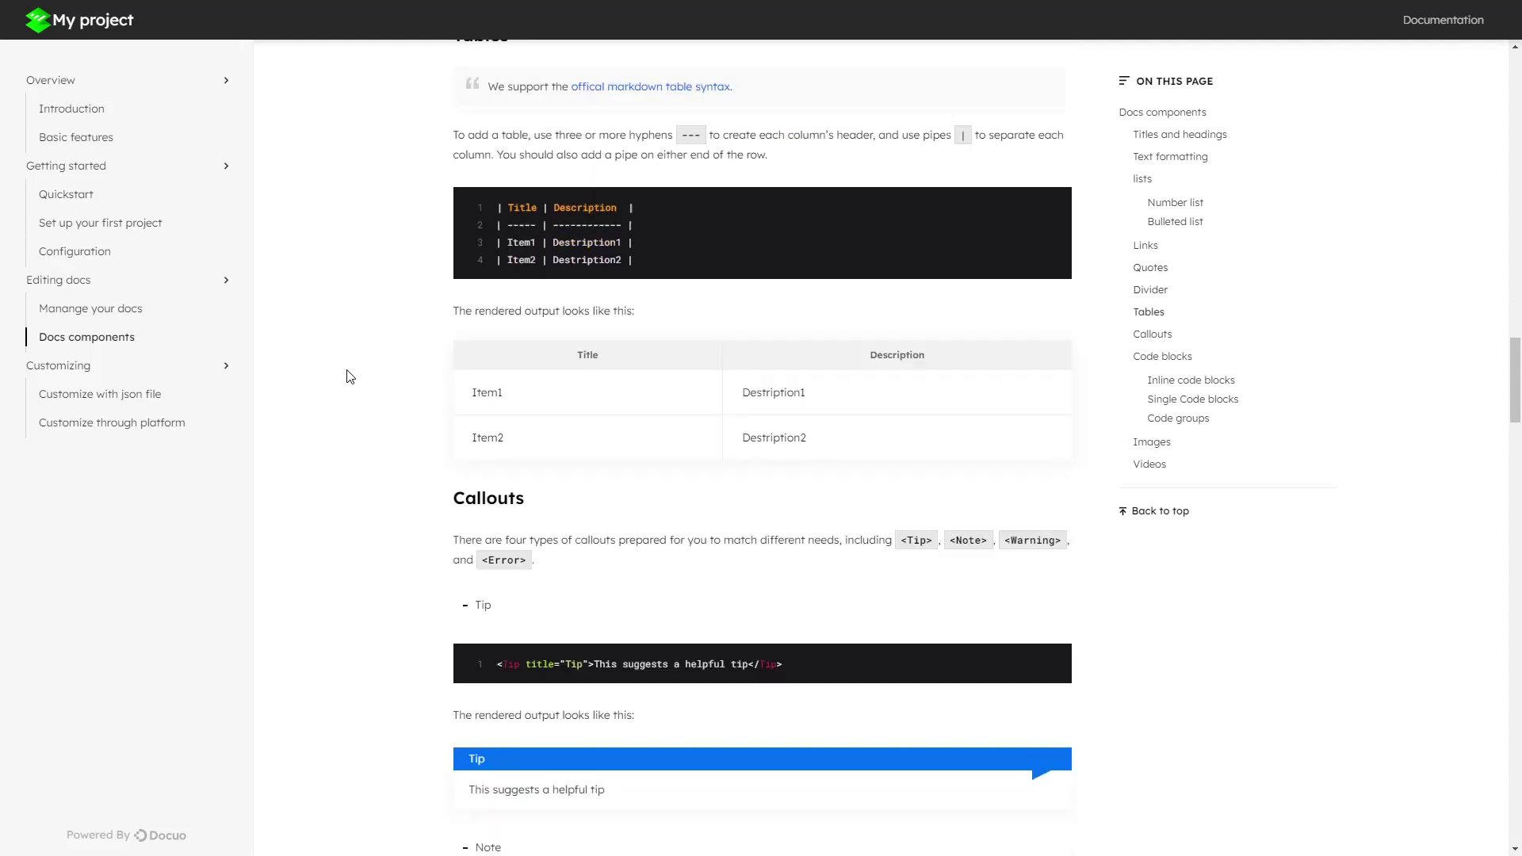
{"action": "scroll", "coordinate": [346, 377], "scroll_direction": "down", "scroll_amount": 4}
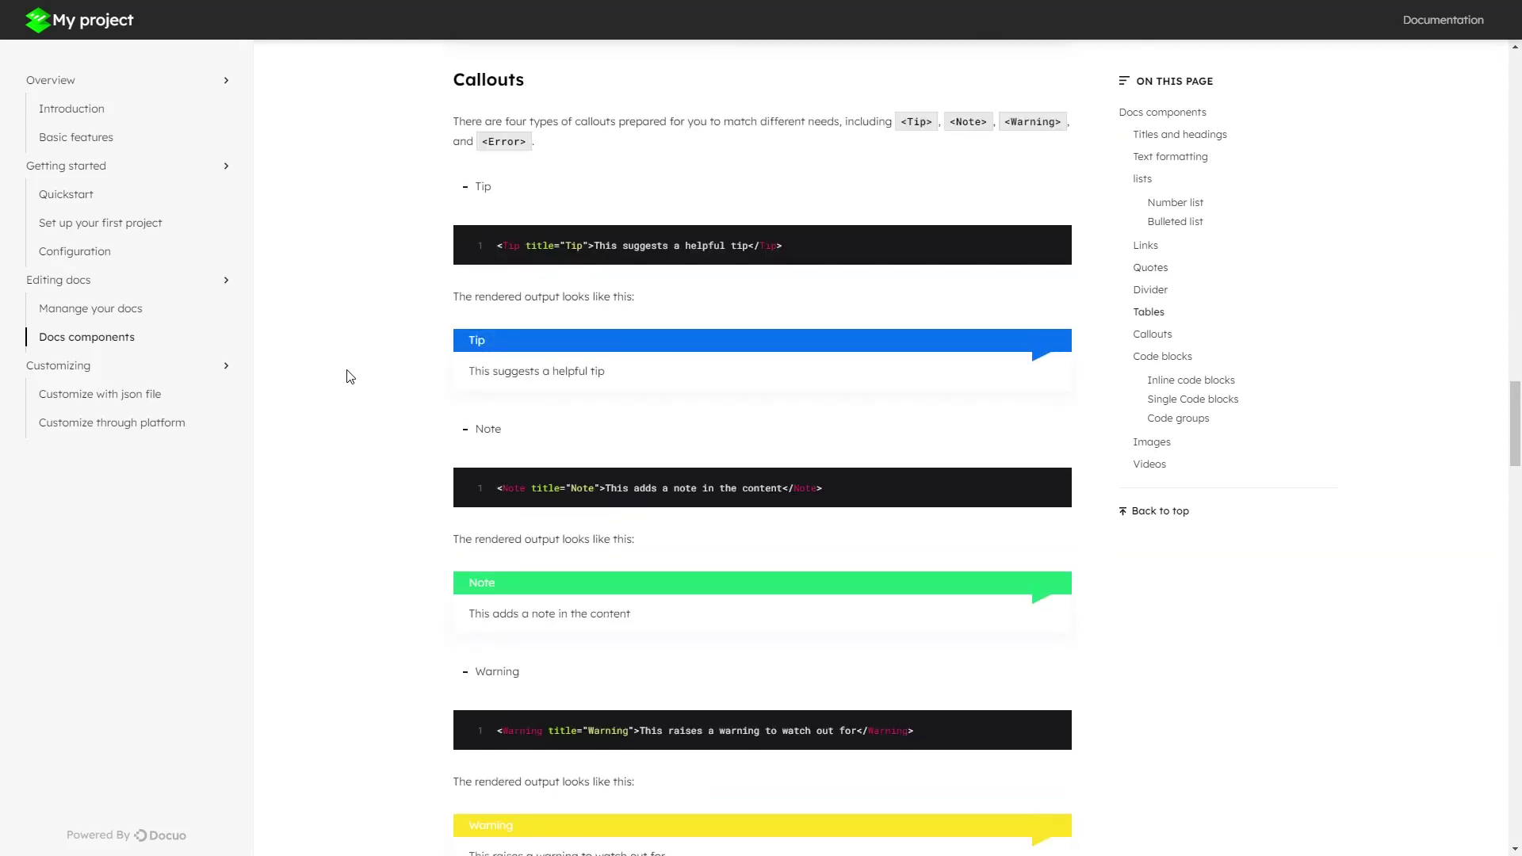
{"action": "scroll", "coordinate": [346, 376], "scroll_direction": "down", "scroll_amount": 8}
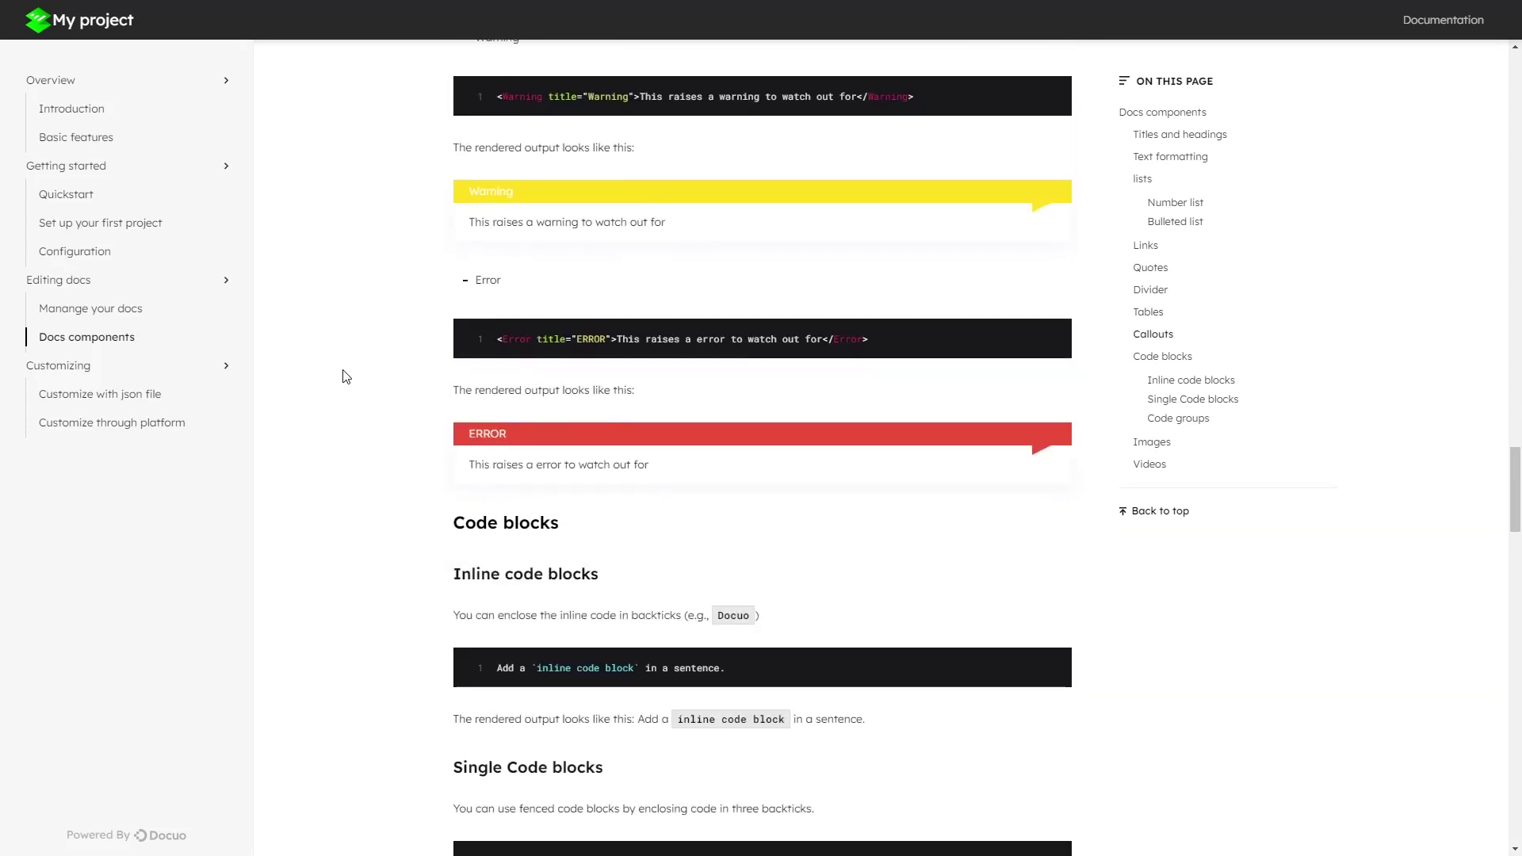
{"action": "scroll", "coordinate": [377, 310], "scroll_direction": "down", "scroll_amount": 2}
{"action": "scroll", "coordinate": [379, 310], "scroll_direction": "down", "scroll_amount": 3}
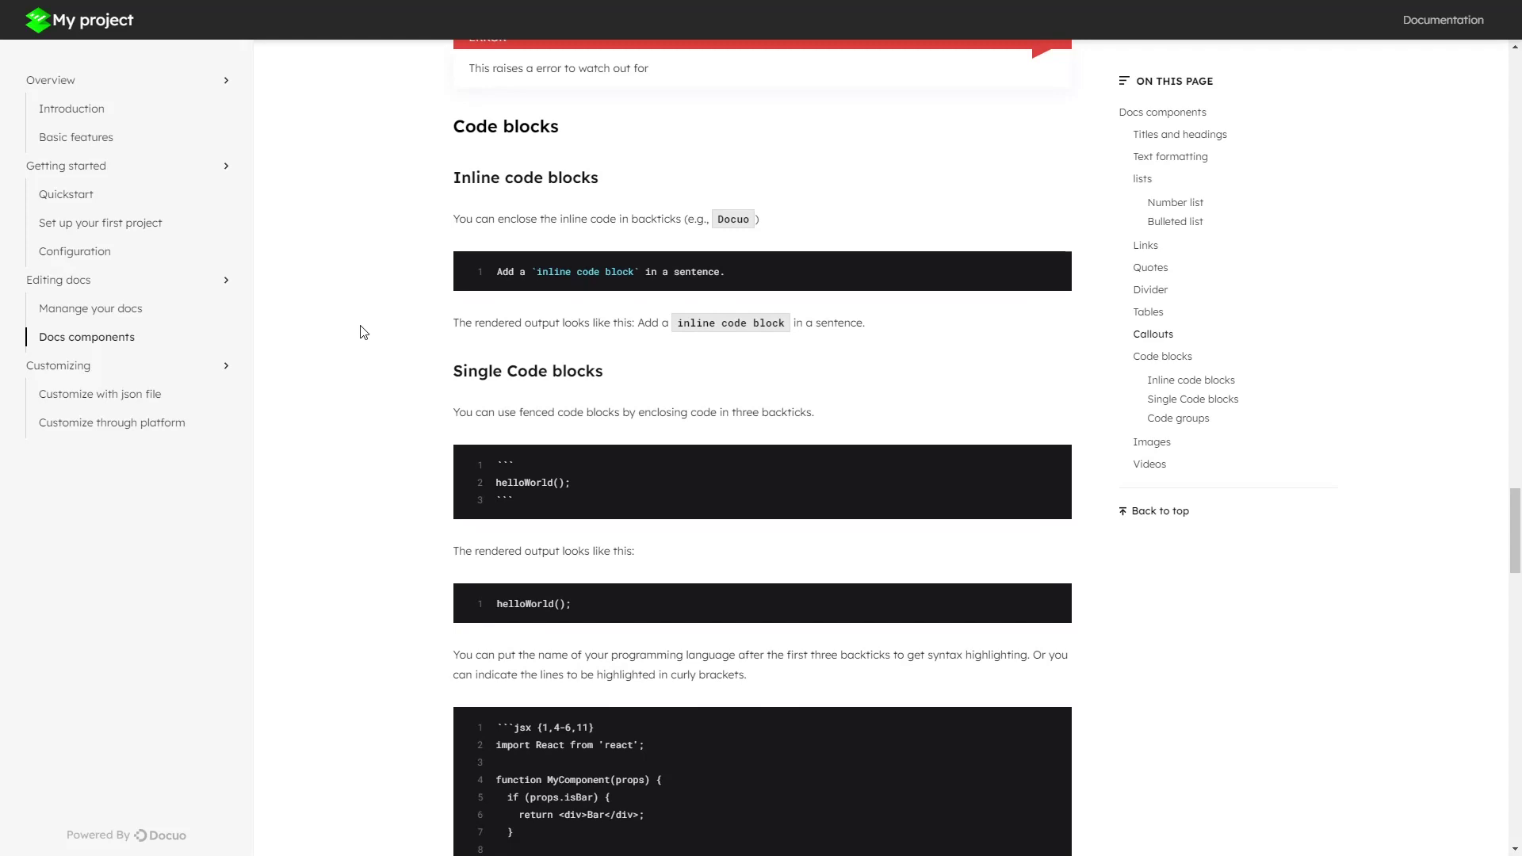
{"action": "scroll", "coordinate": [363, 333], "scroll_direction": "down", "scroll_amount": 5}
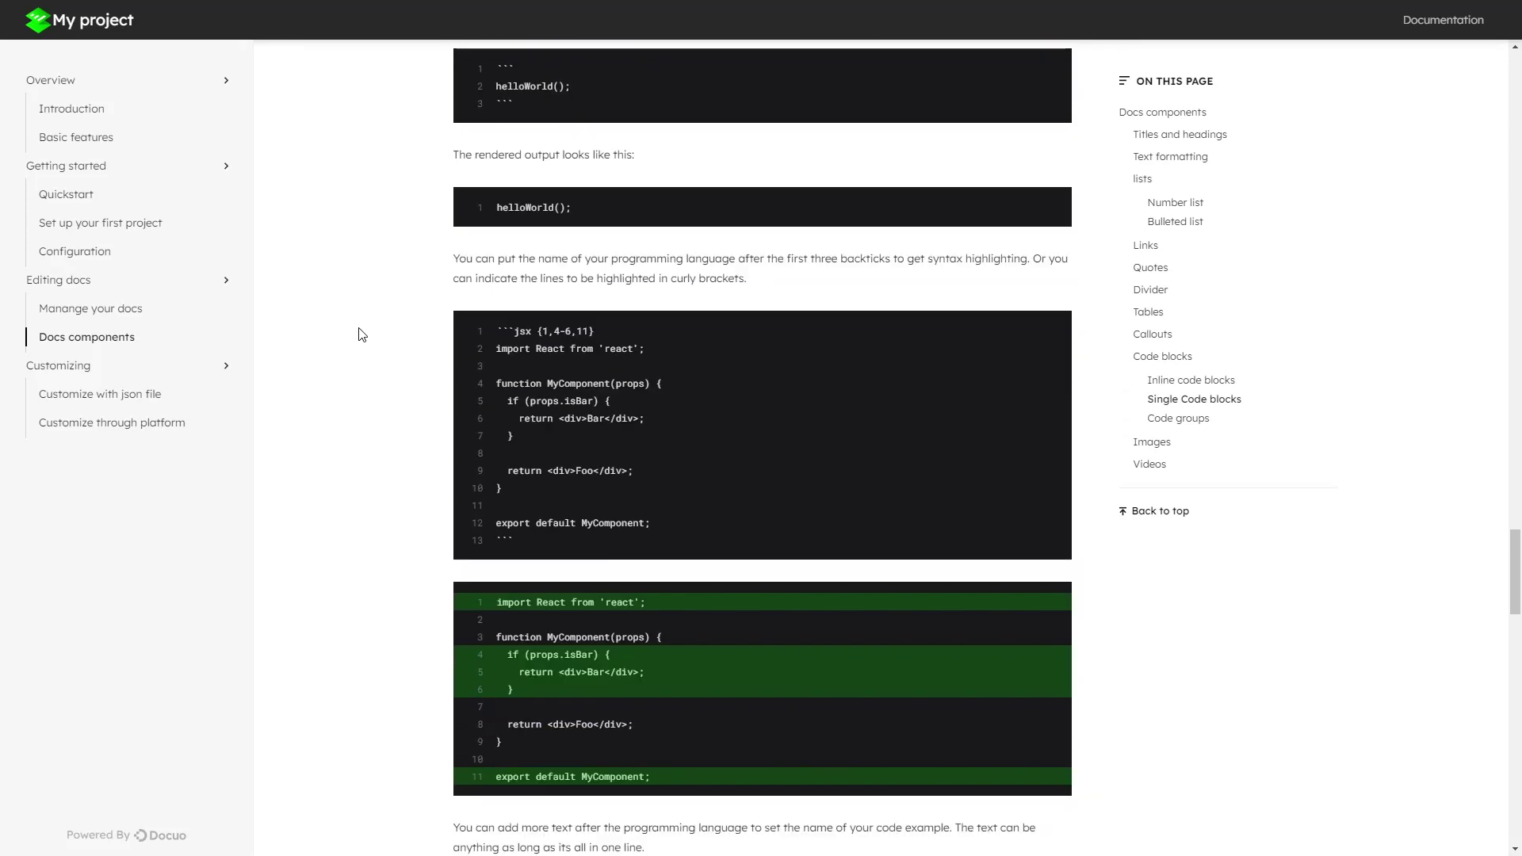
{"action": "scroll", "coordinate": [361, 334], "scroll_direction": "down", "scroll_amount": 9}
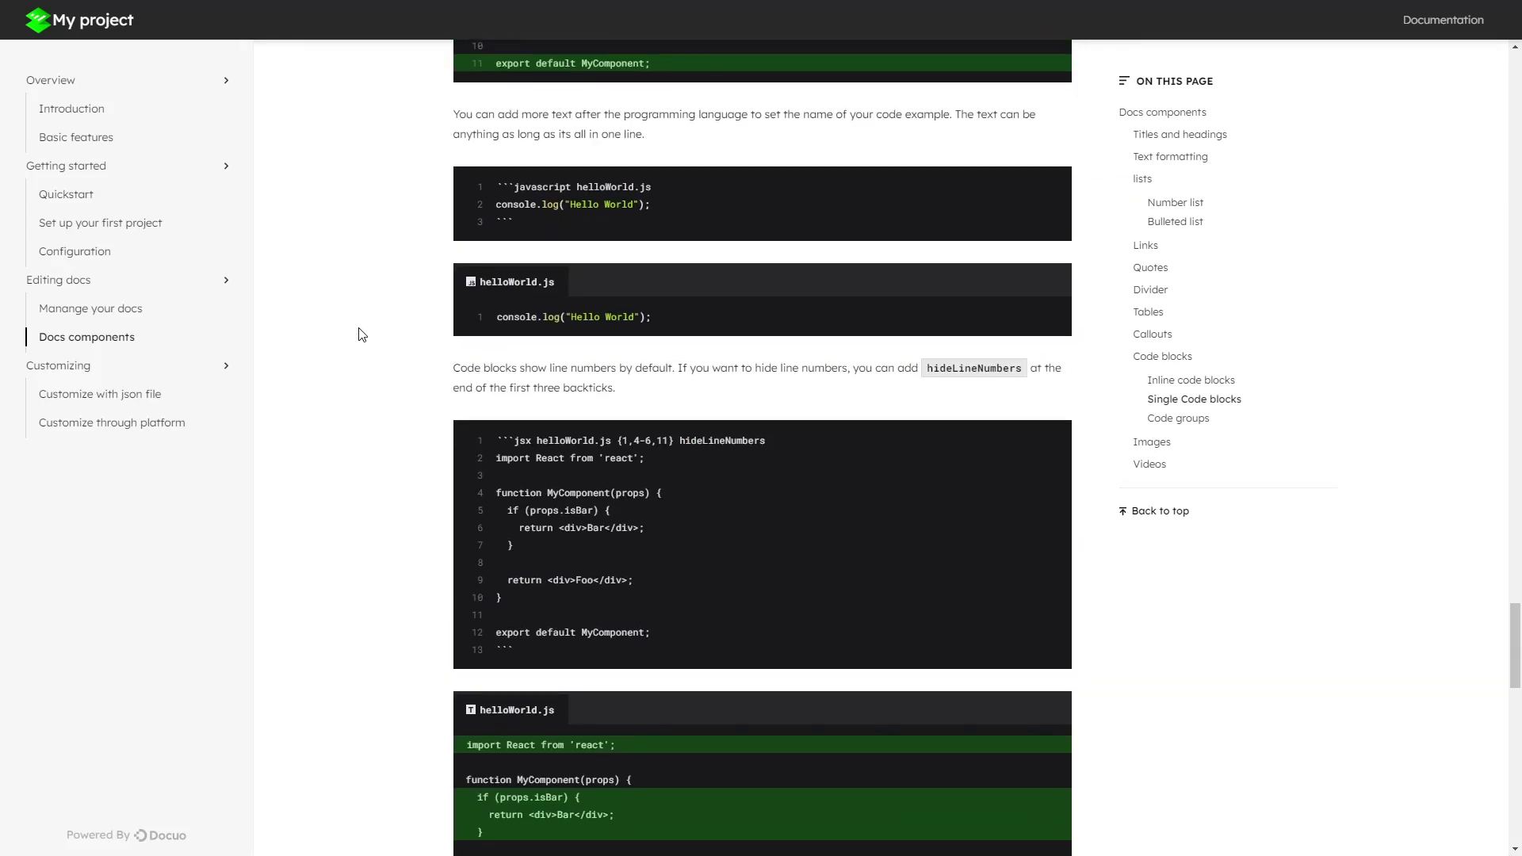
{"action": "scroll", "coordinate": [362, 334], "scroll_direction": "down", "scroll_amount": 2}
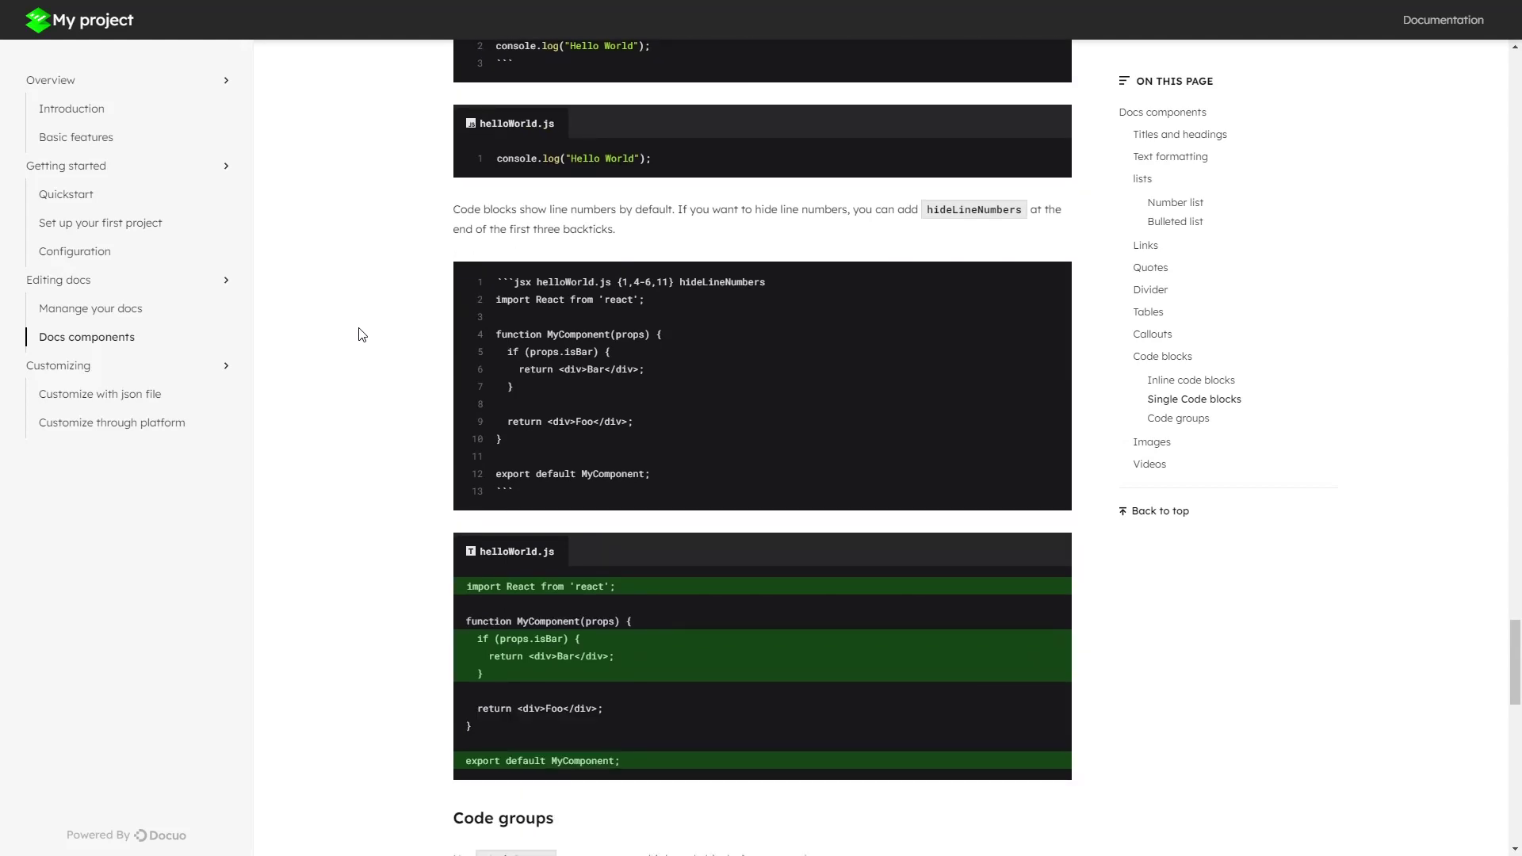
{"action": "scroll", "coordinate": [362, 334], "scroll_direction": "down", "scroll_amount": 8}
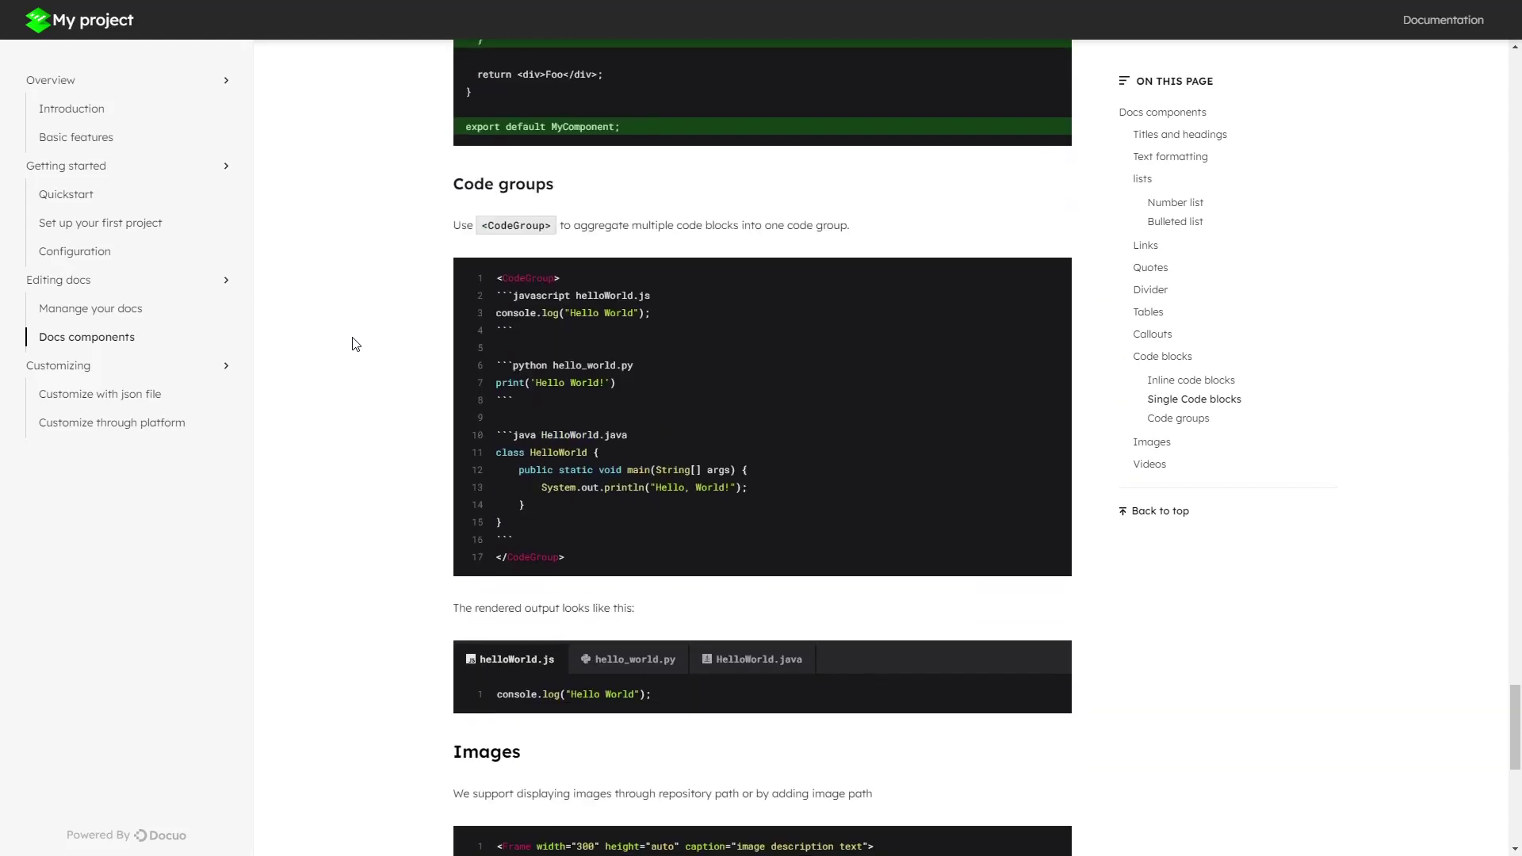
{"action": "scroll", "coordinate": [356, 343], "scroll_direction": "down", "scroll_amount": 3}
{"action": "left_click", "coordinate": [640, 436]}
{"action": "scroll", "coordinate": [642, 437], "scroll_direction": "up", "scroll_amount": 1}
{"action": "left_click", "coordinate": [763, 501]}
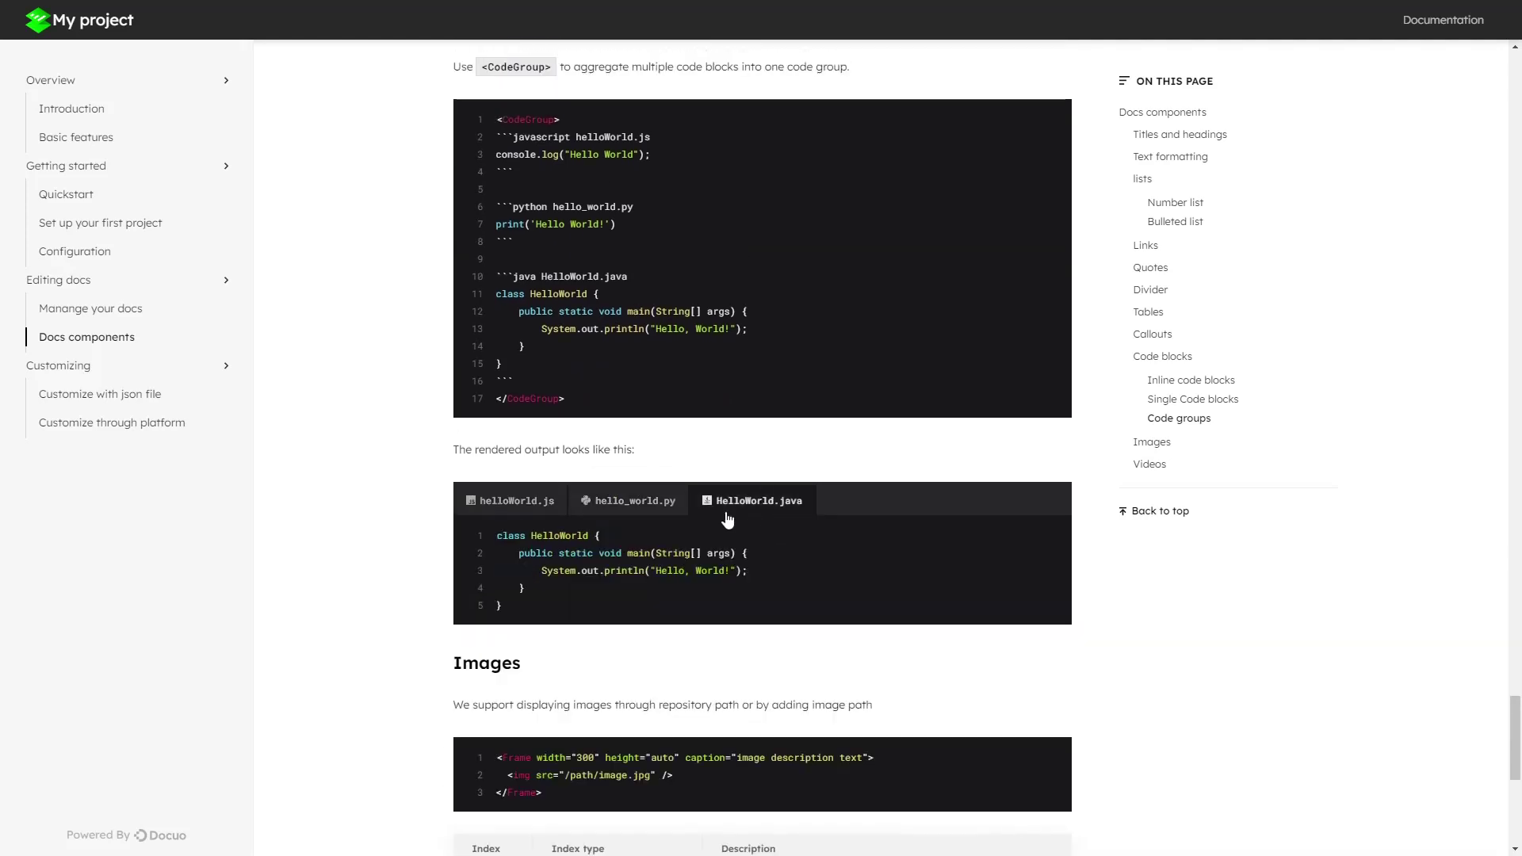
{"action": "left_click", "coordinate": [485, 510]}
{"action": "scroll", "coordinate": [394, 482], "scroll_direction": "down", "scroll_amount": 4}
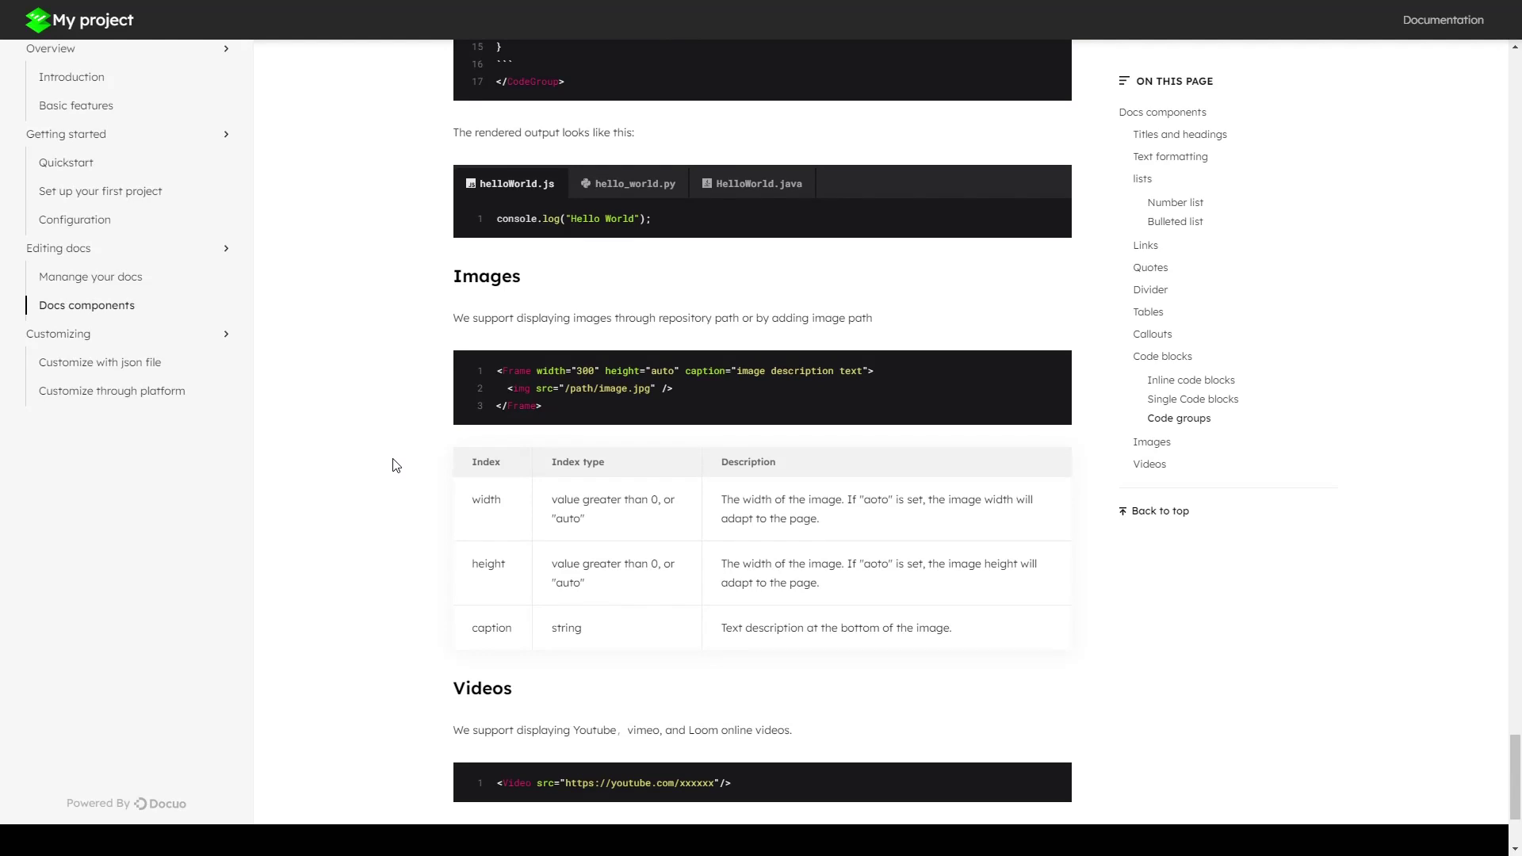
{"action": "scroll", "coordinate": [395, 465], "scroll_direction": "down", "scroll_amount": 2}
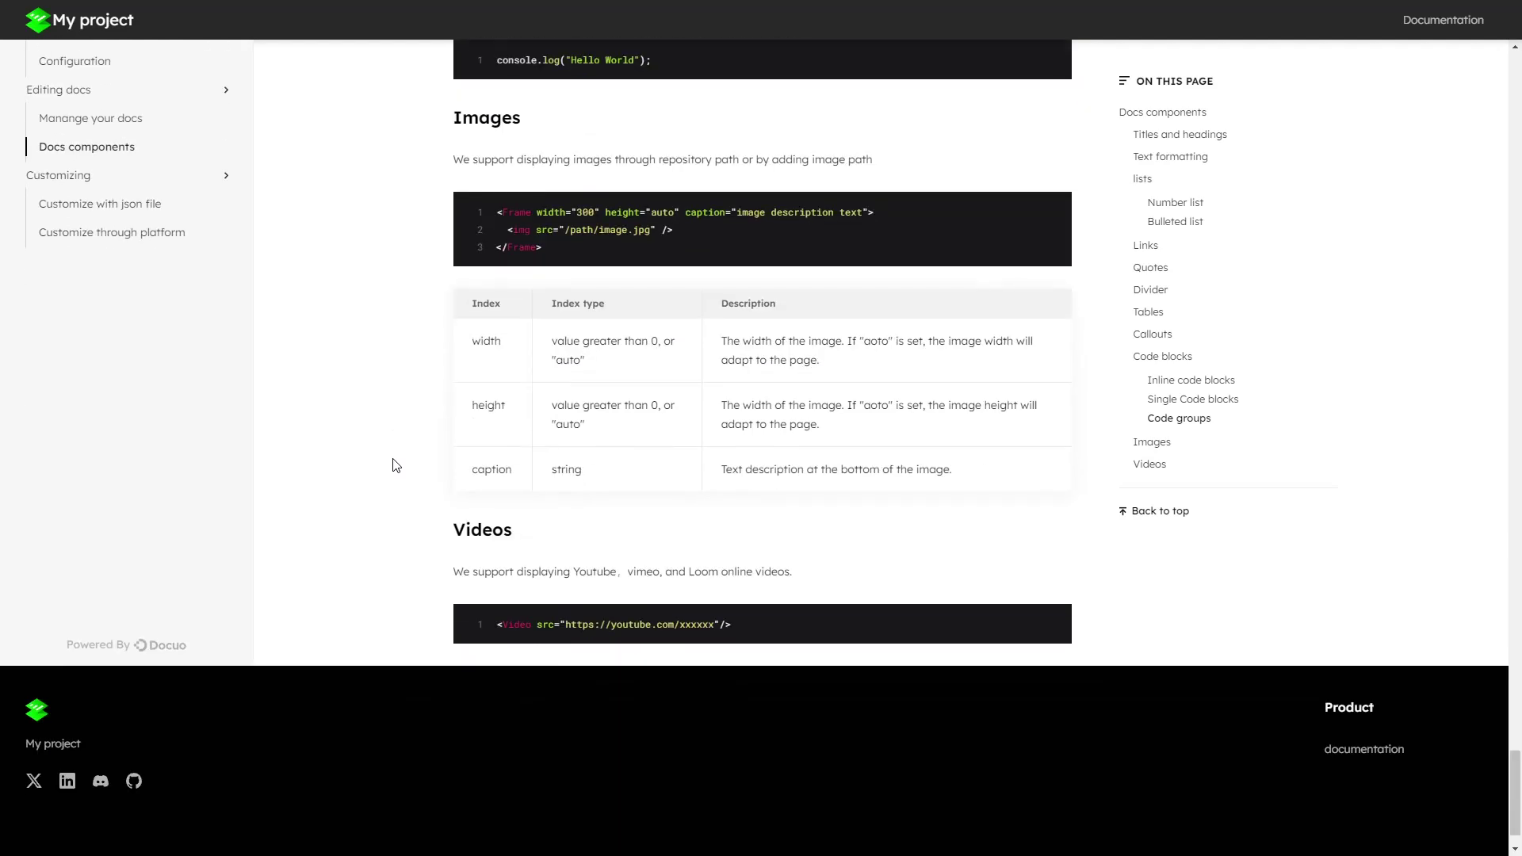